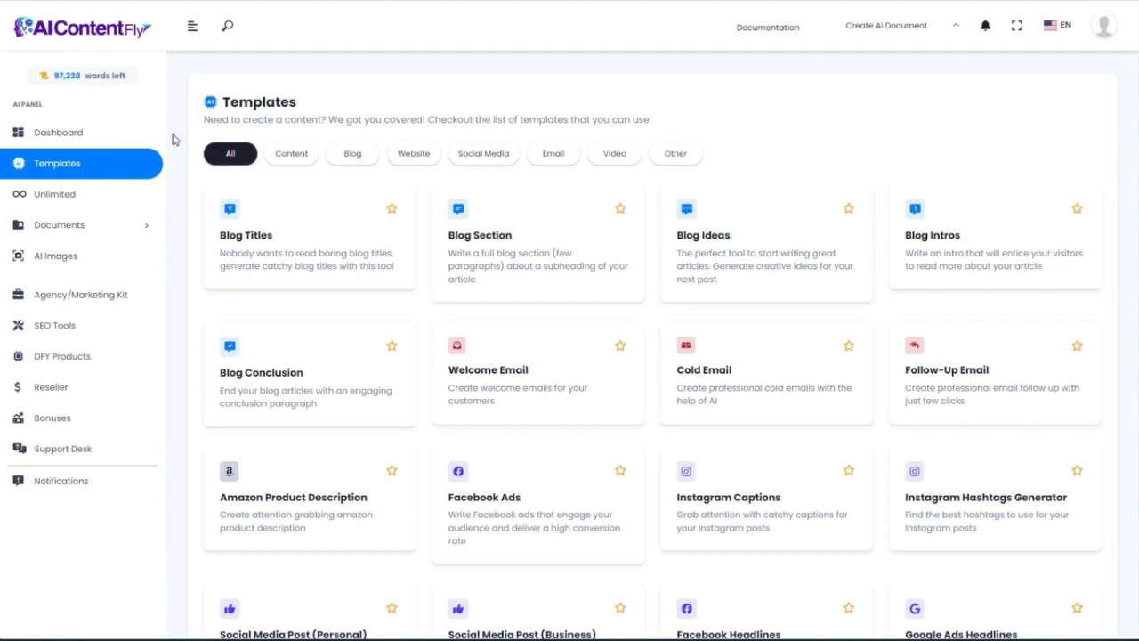
Create a new workbook named "Aquascaping" in the documents area
click(70, 223)
click(71, 299)
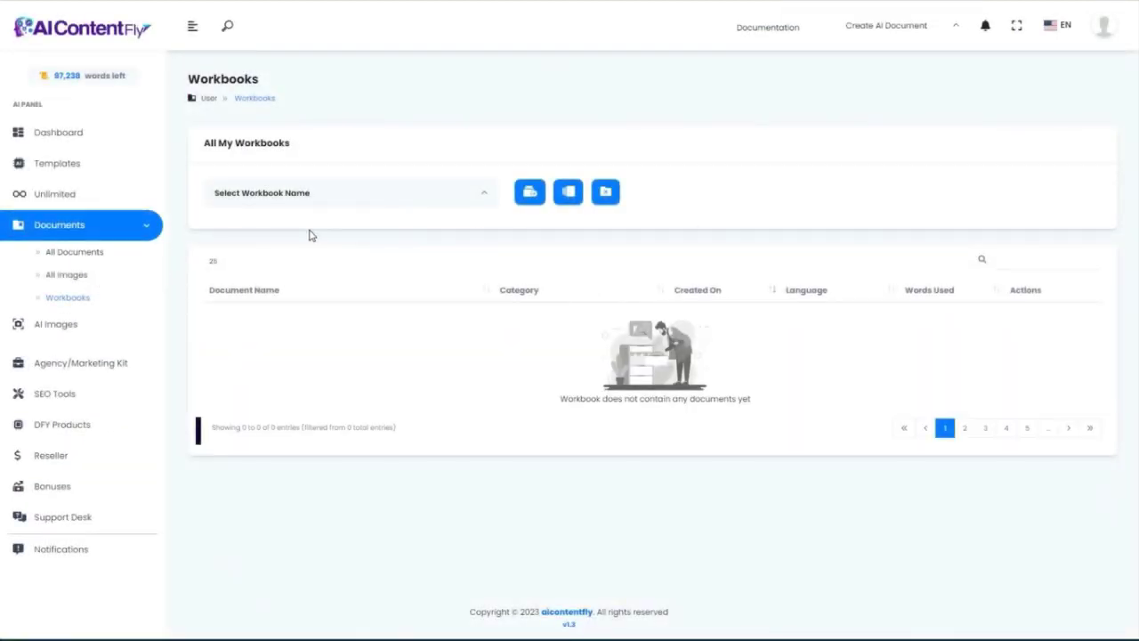
click(531, 194)
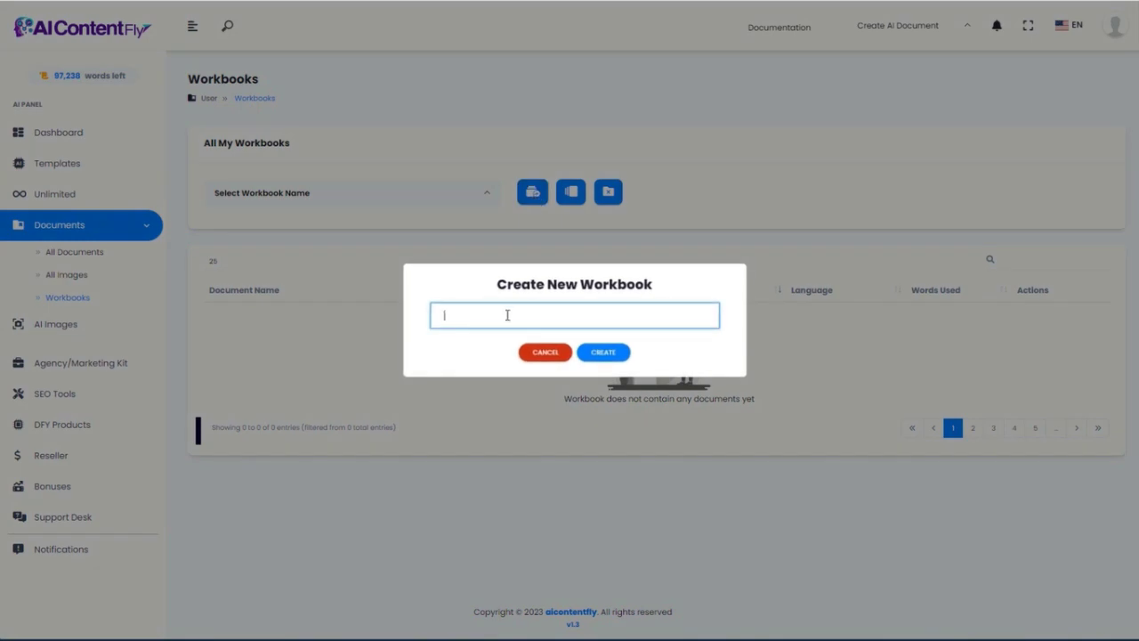
text(Aquascaping)
click(604, 352)
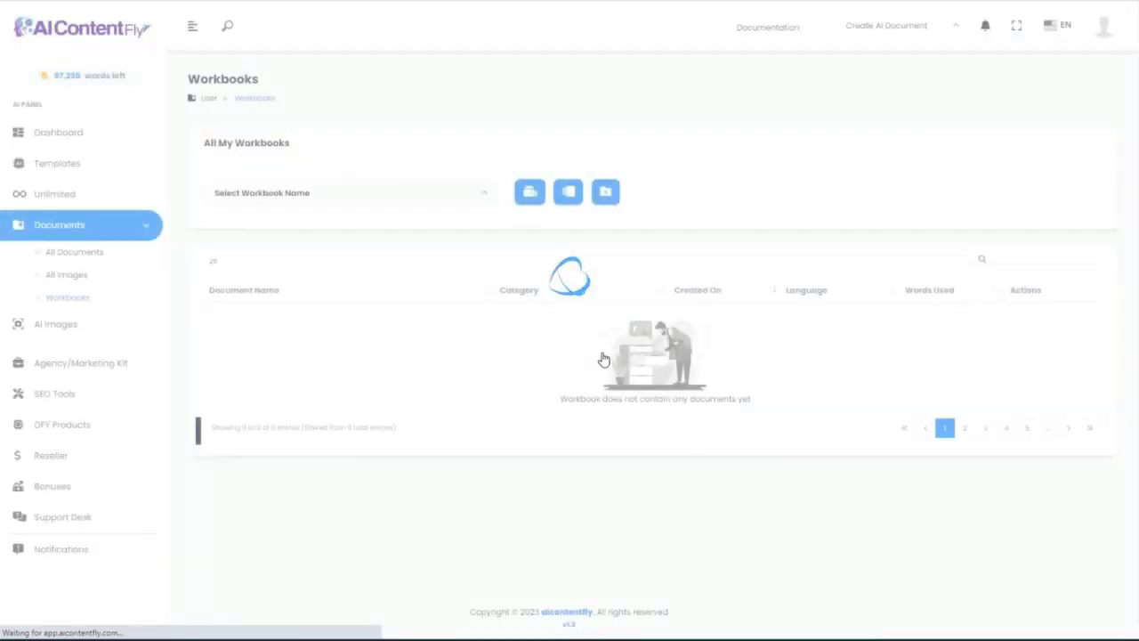
Open the Blog Titles template and assign its document to the Aquascaping workbook
click(69, 166)
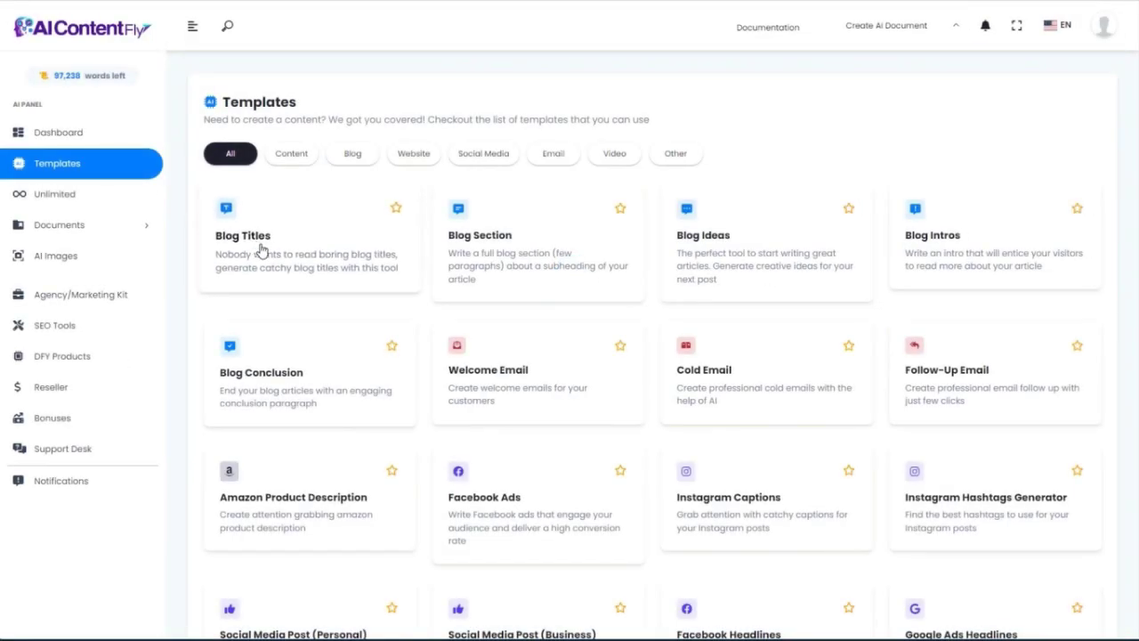
click(261, 251)
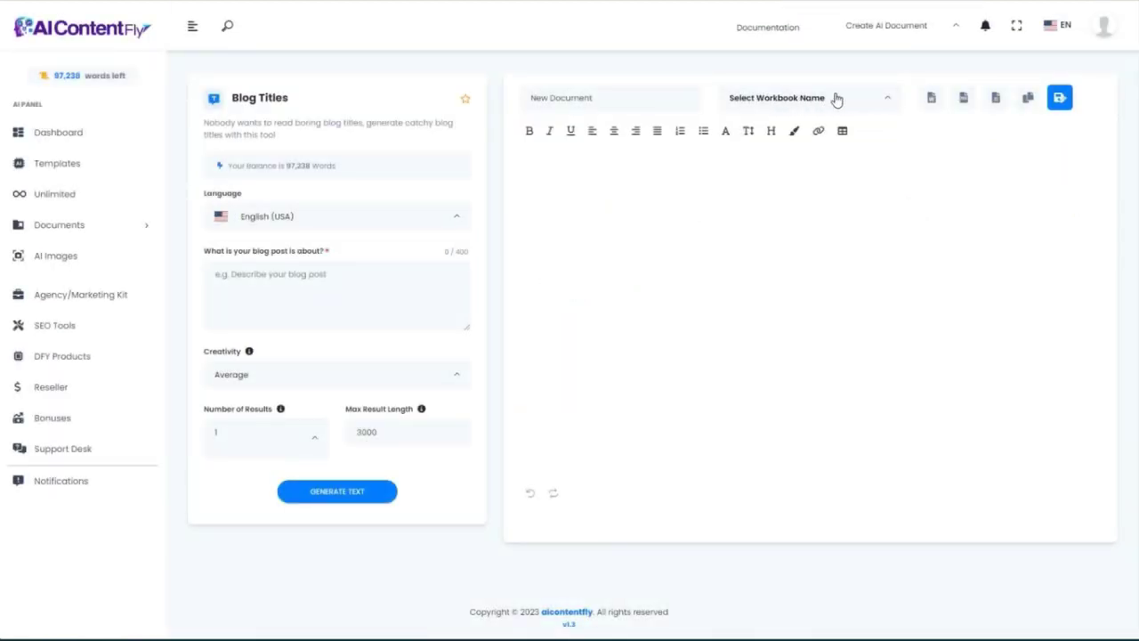
click(822, 98)
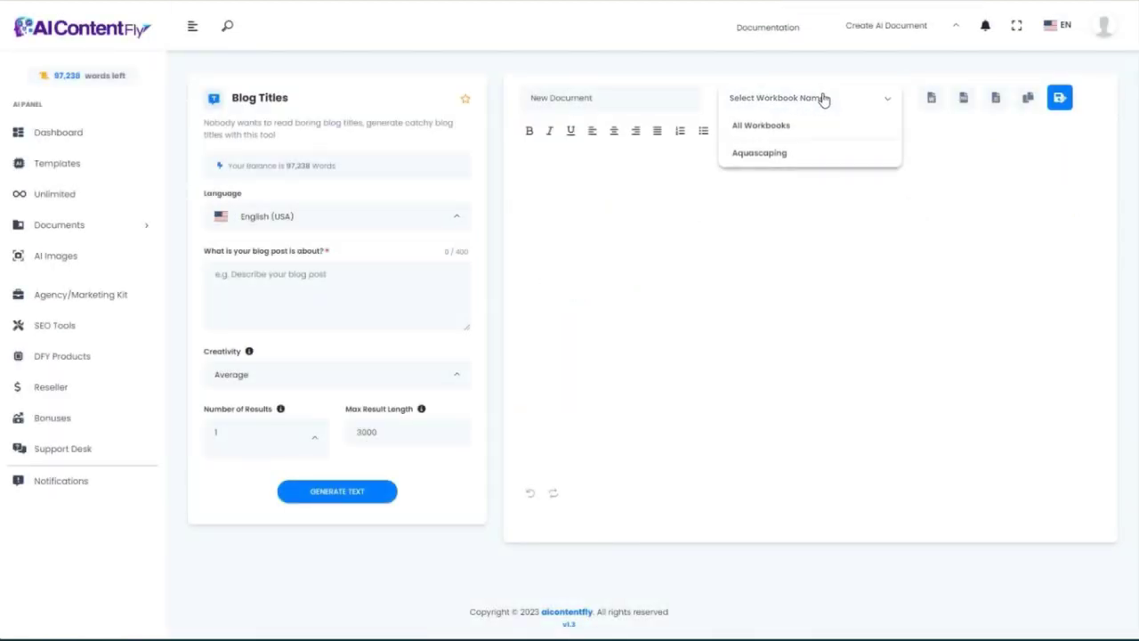
click(778, 159)
Name the new document "aquascaping blog titles"
click(625, 99)
drag(626, 99, 436, 101)
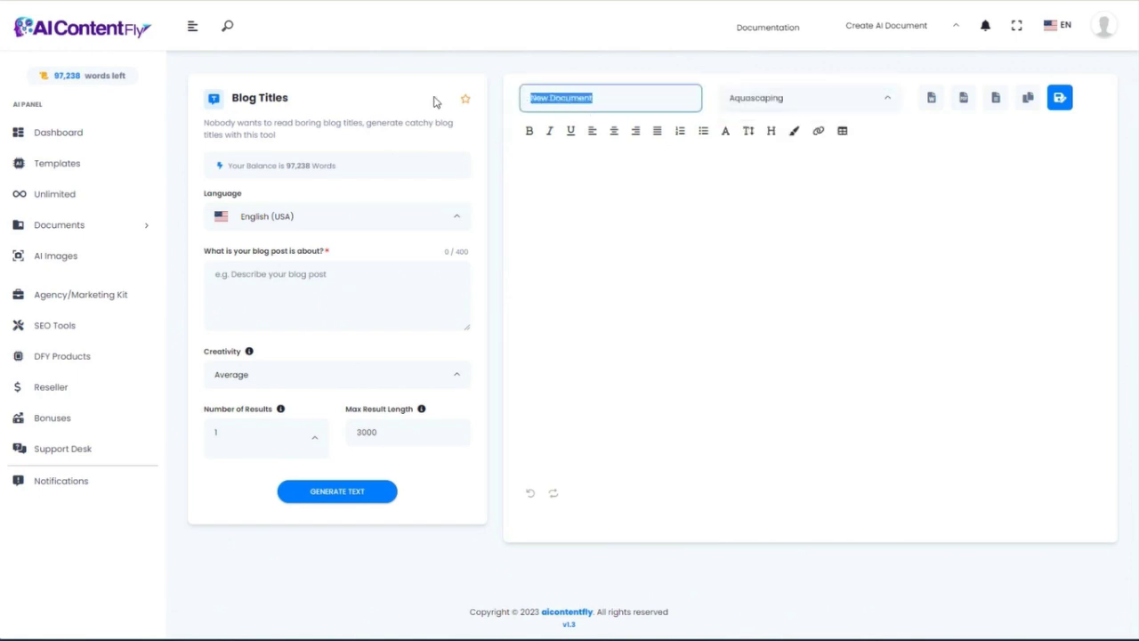
text(aqua)
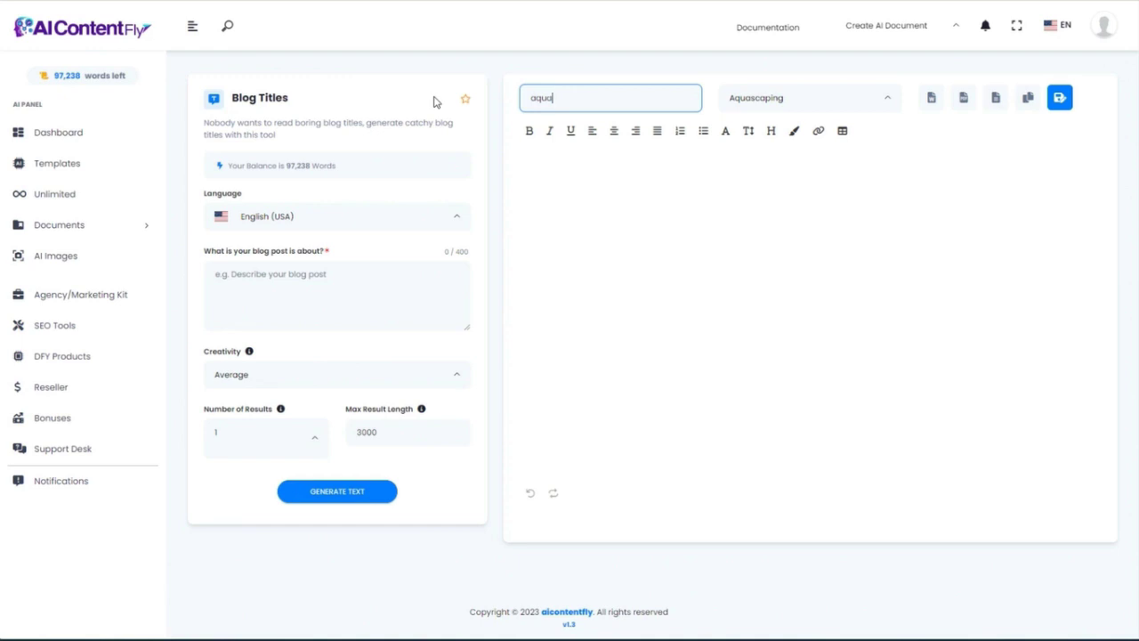
text(scaping blog titles)
Describe the post as "What is aquascaping? Explain the basics and details all about aquascaping.", keep creativity Average, and generate blog titles
click(221, 273)
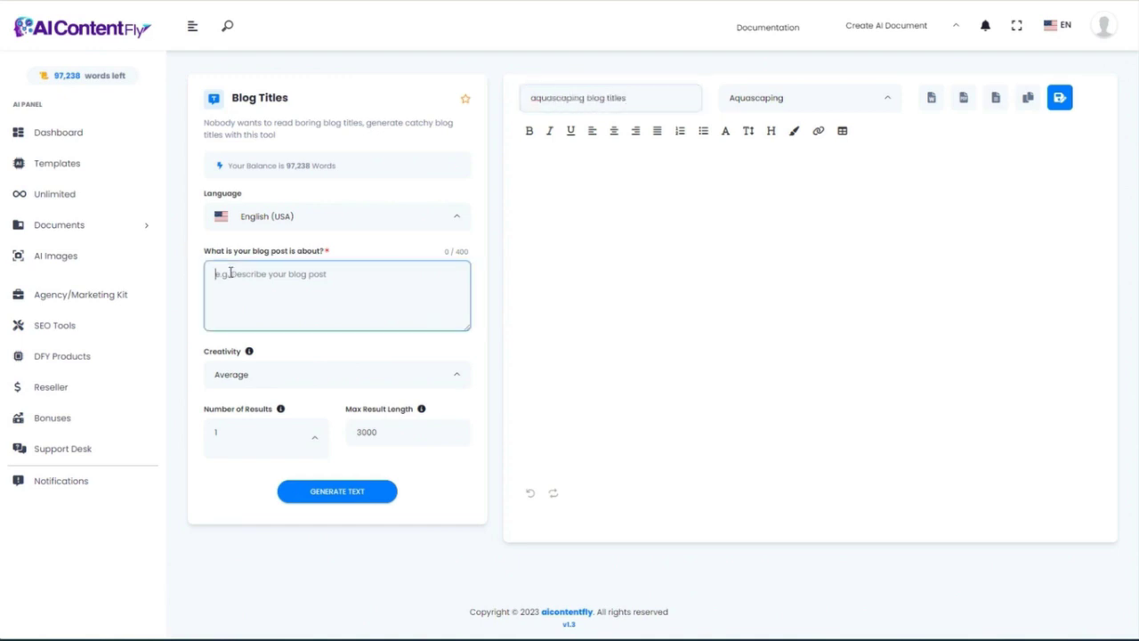
text(What is aquascaping? Explain the basics and details all about aquascaping.)
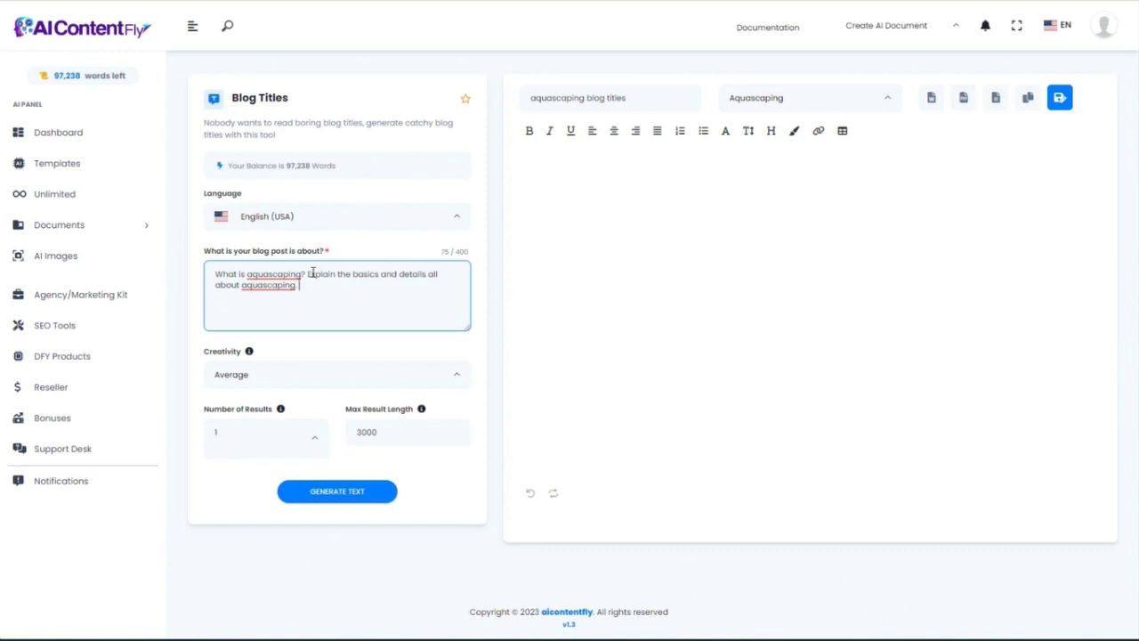
click(329, 374)
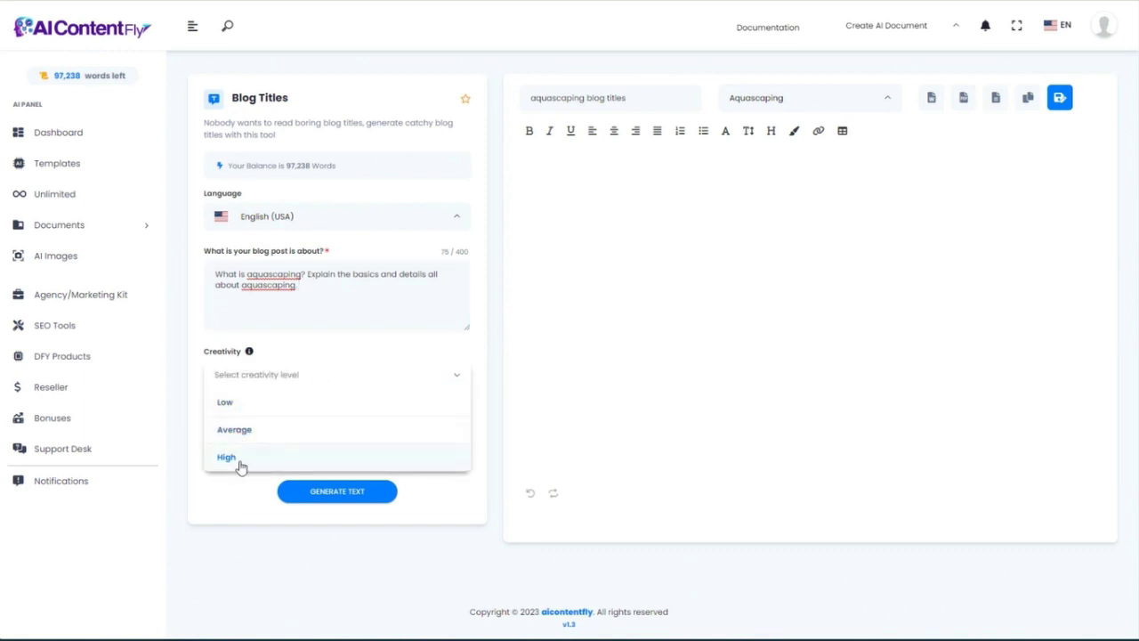
click(251, 431)
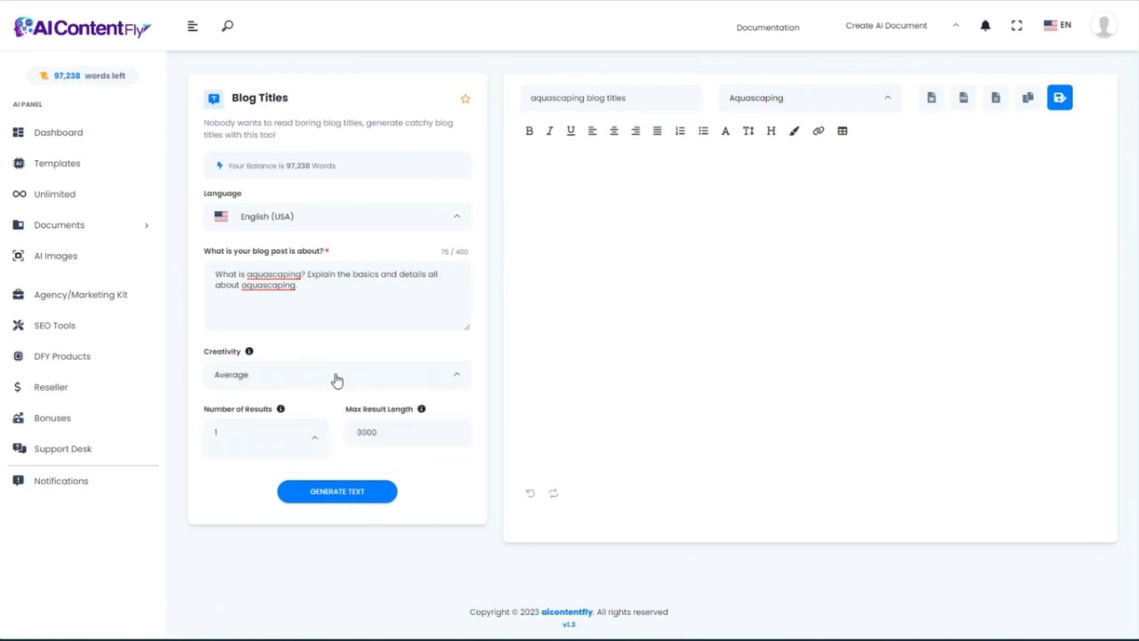
click(336, 381)
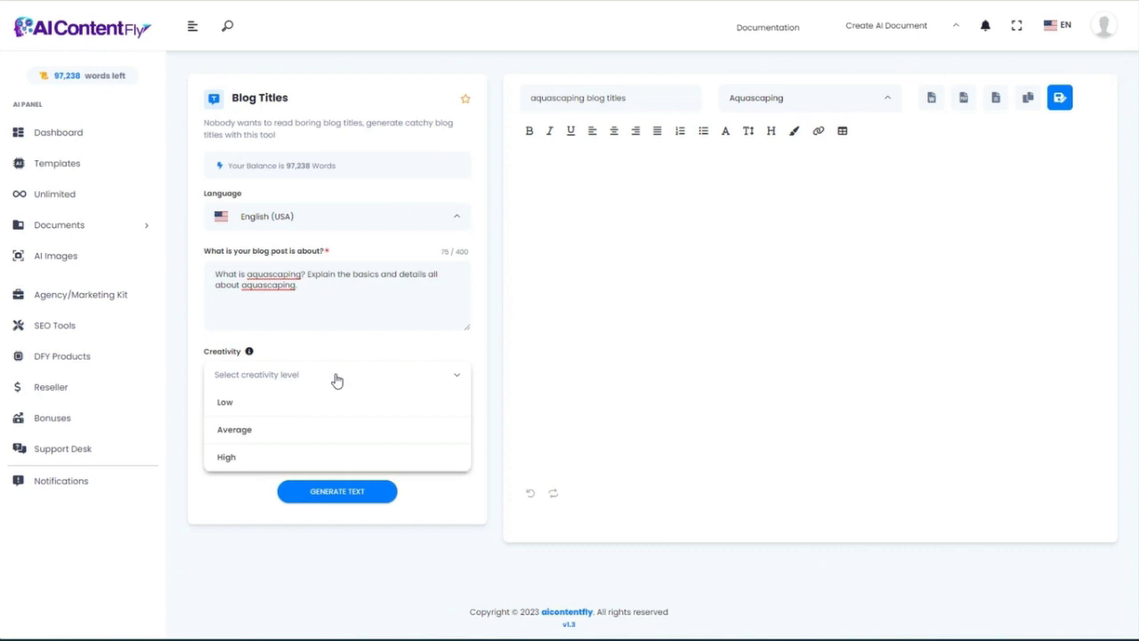
click(337, 381)
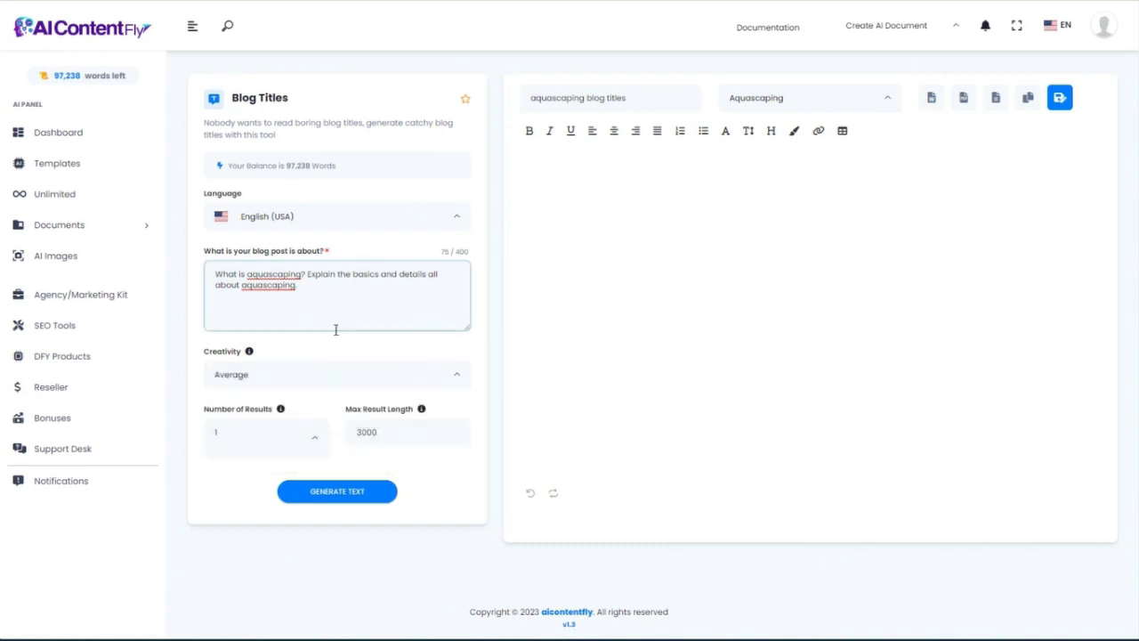
scroll(320, 373, down, 1)
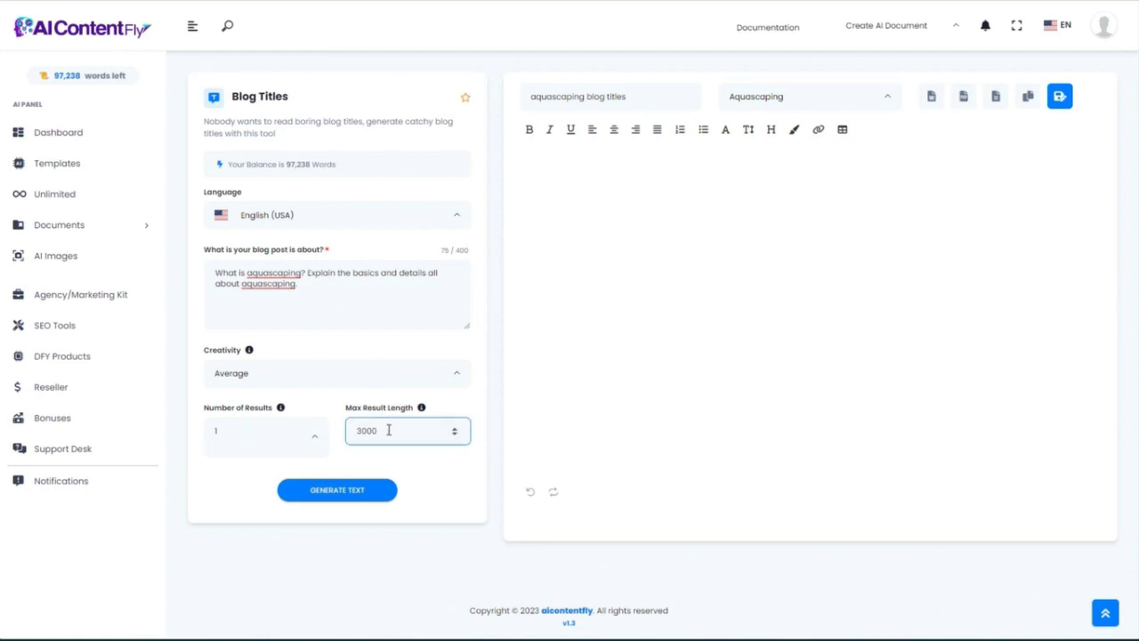
drag(387, 430, 350, 430)
click(418, 442)
click(370, 491)
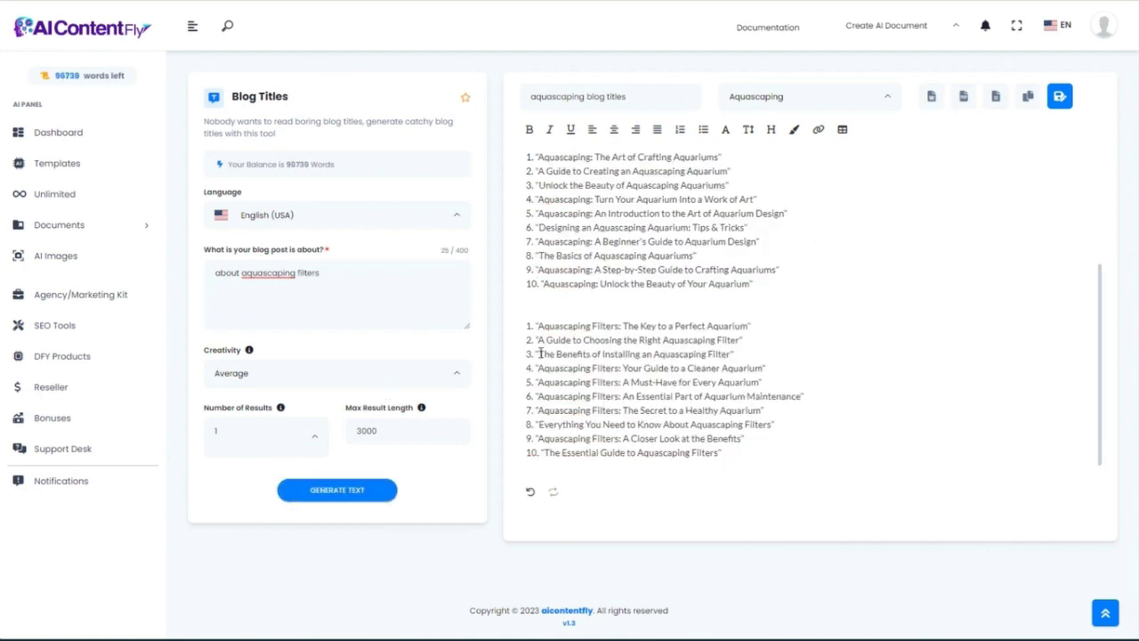
Highlight the title "The Benefits of Installing an Aquascaping Filter" and save the blog titles document
drag(540, 353, 729, 351)
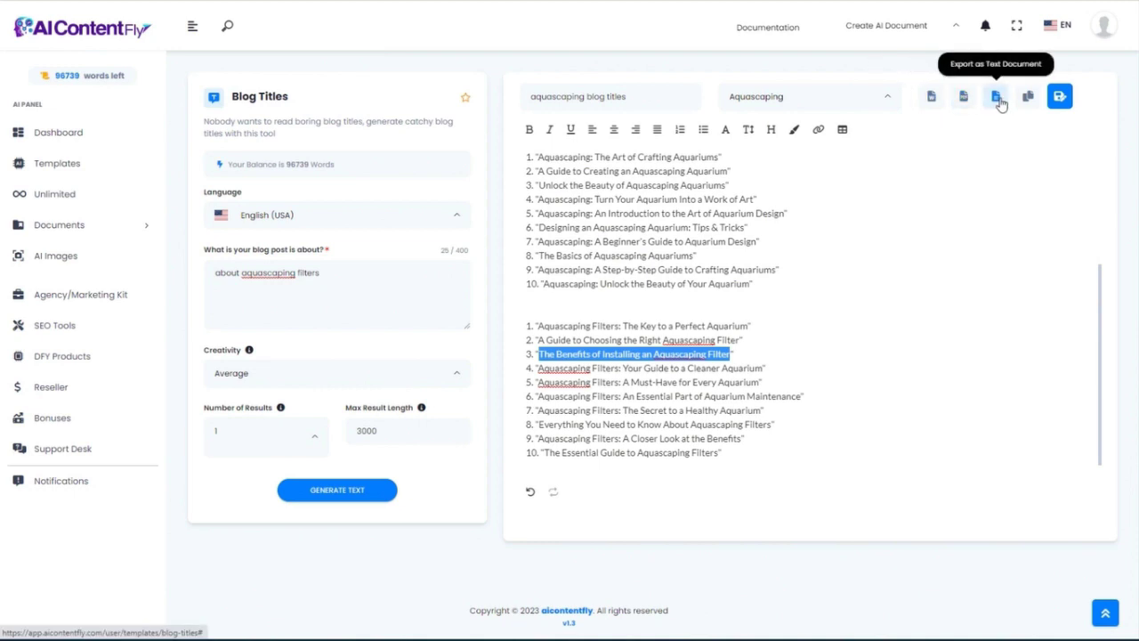
click(1059, 98)
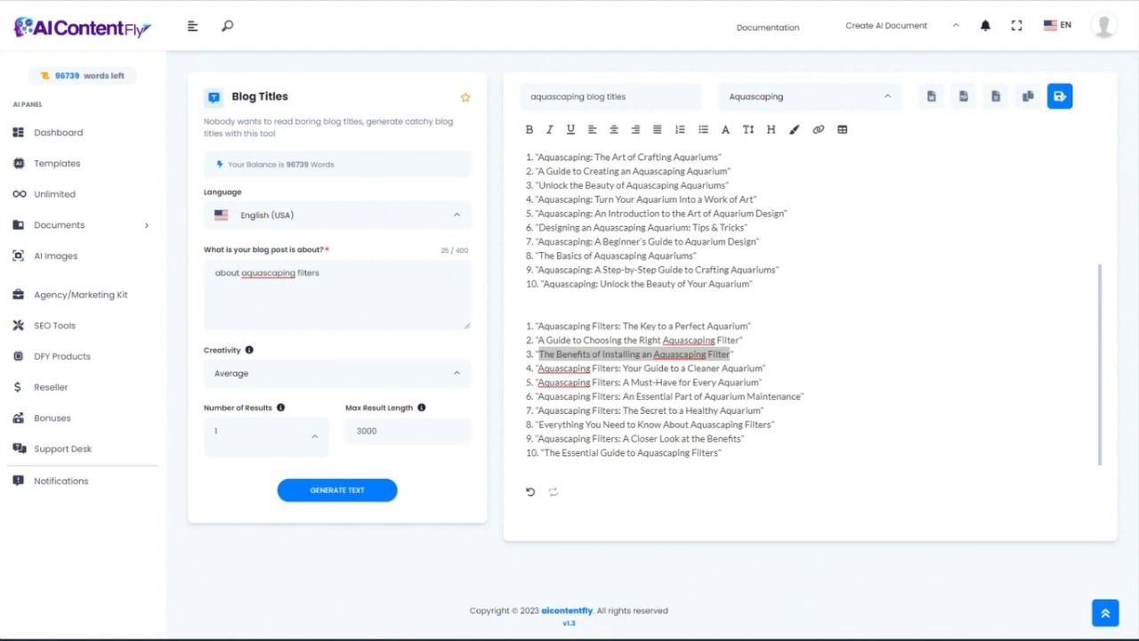
Open the Blog Ideas template and describe the blog post as "What is aquascaping"
click(57, 162)
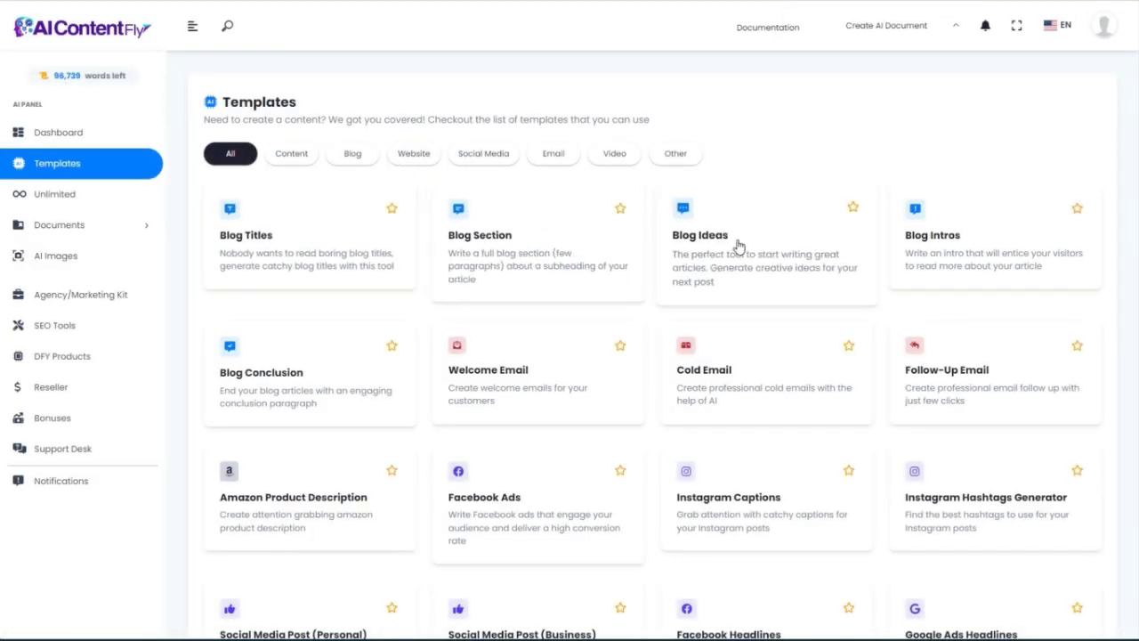
click(696, 249)
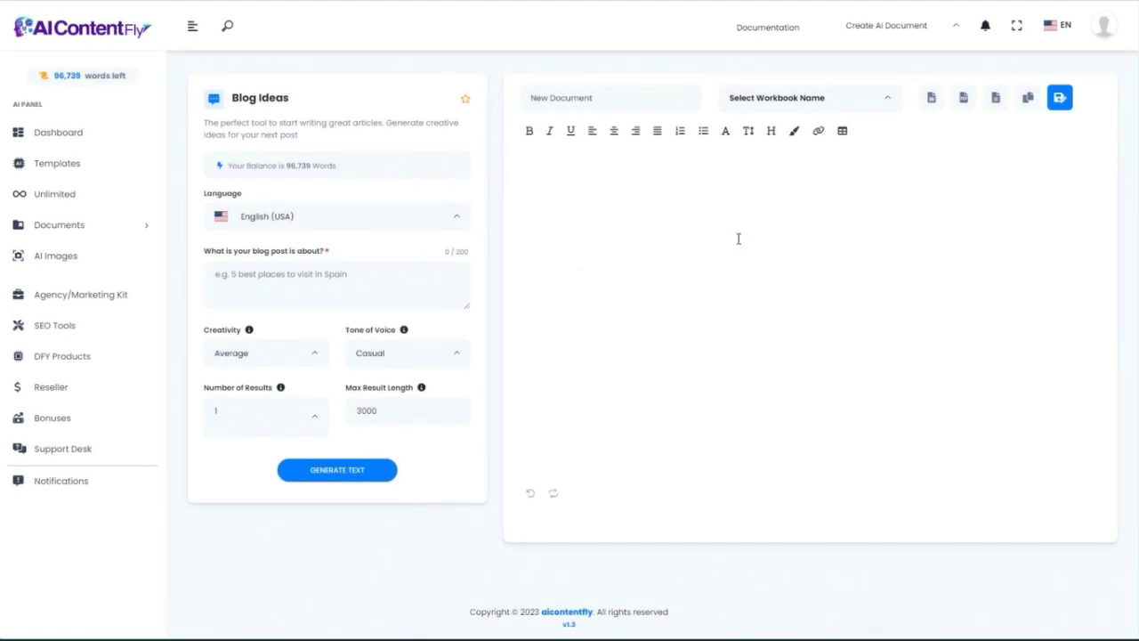
click(270, 276)
text(What is aquascaping)
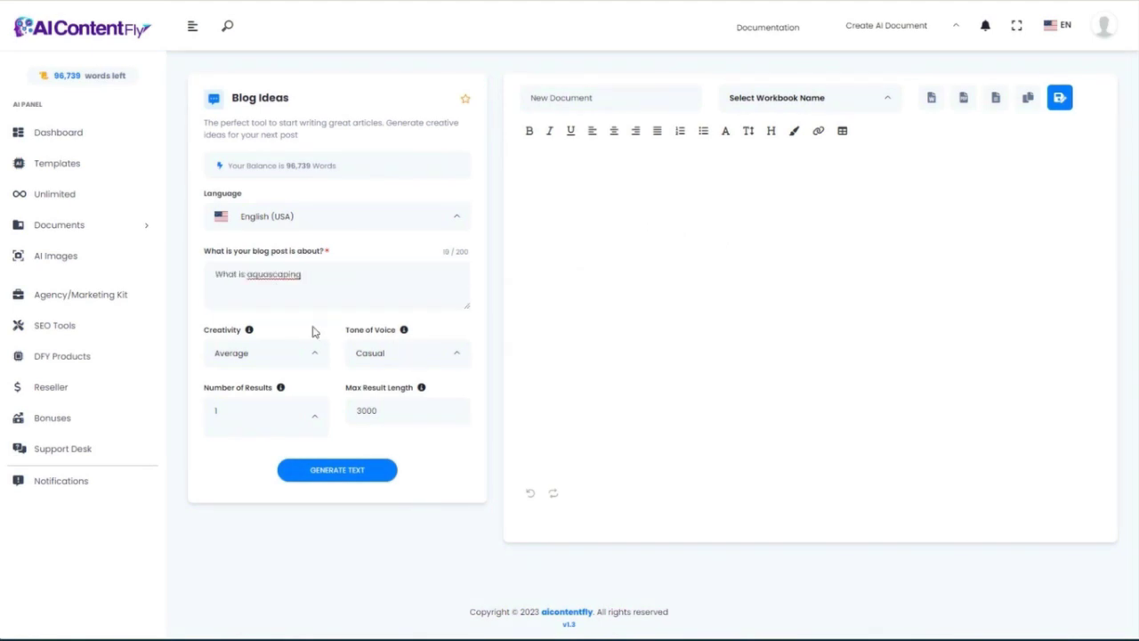
Choose Average creativity and a Casual tone of voice, and generate the blog ideas
click(306, 354)
click(234, 407)
click(450, 352)
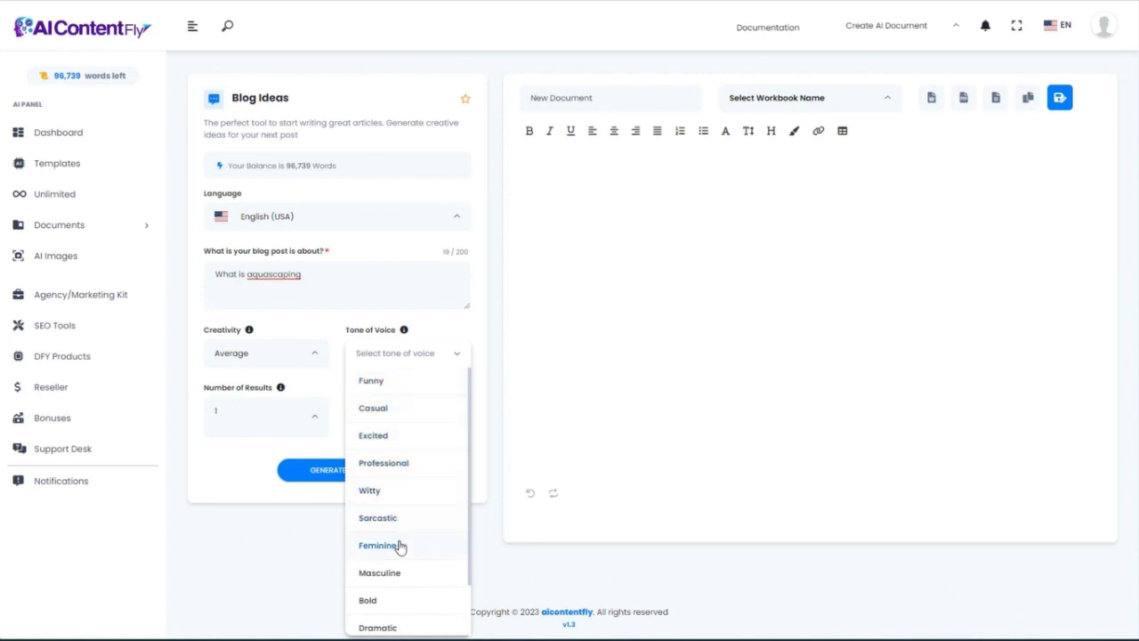
scroll(400, 603, down, 1)
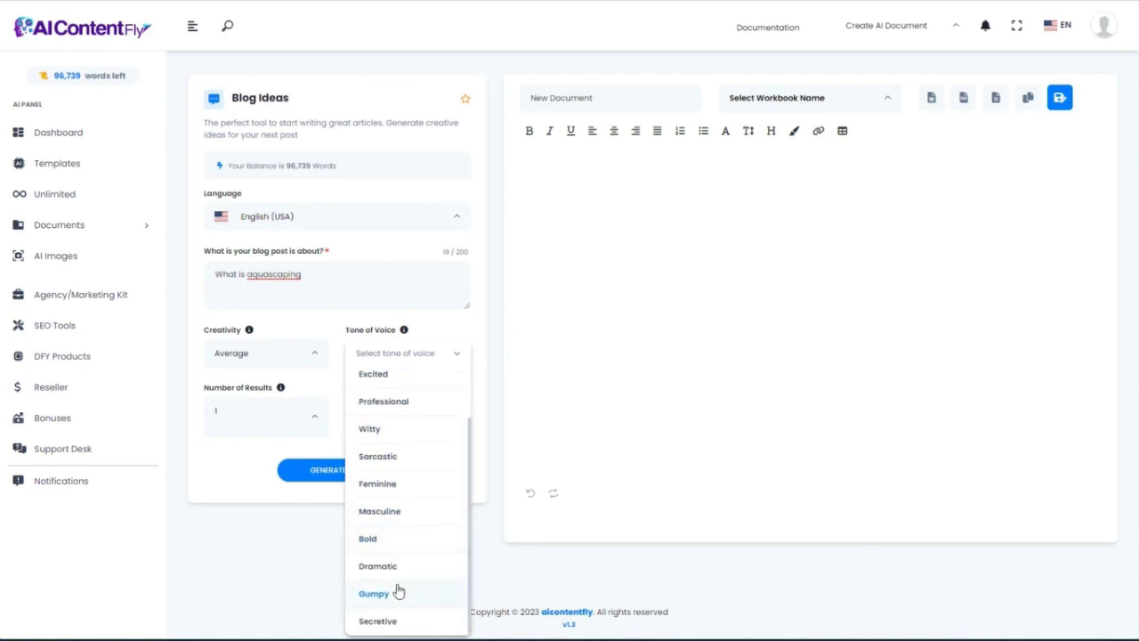
scroll(396, 604, down, 1)
scroll(402, 481, up, 1)
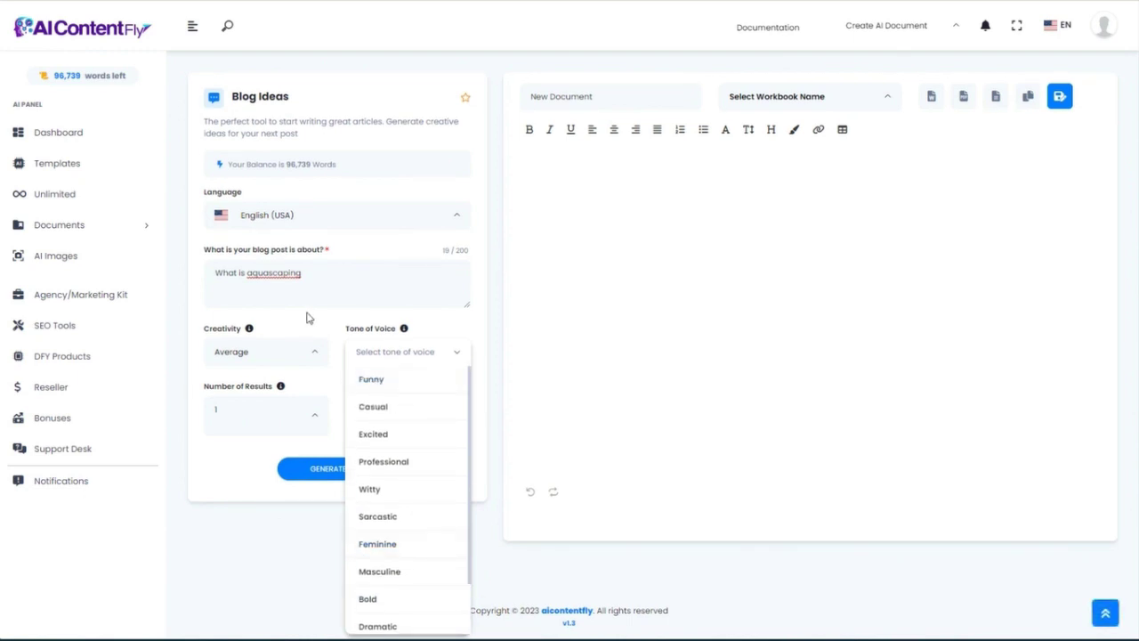
click(400, 412)
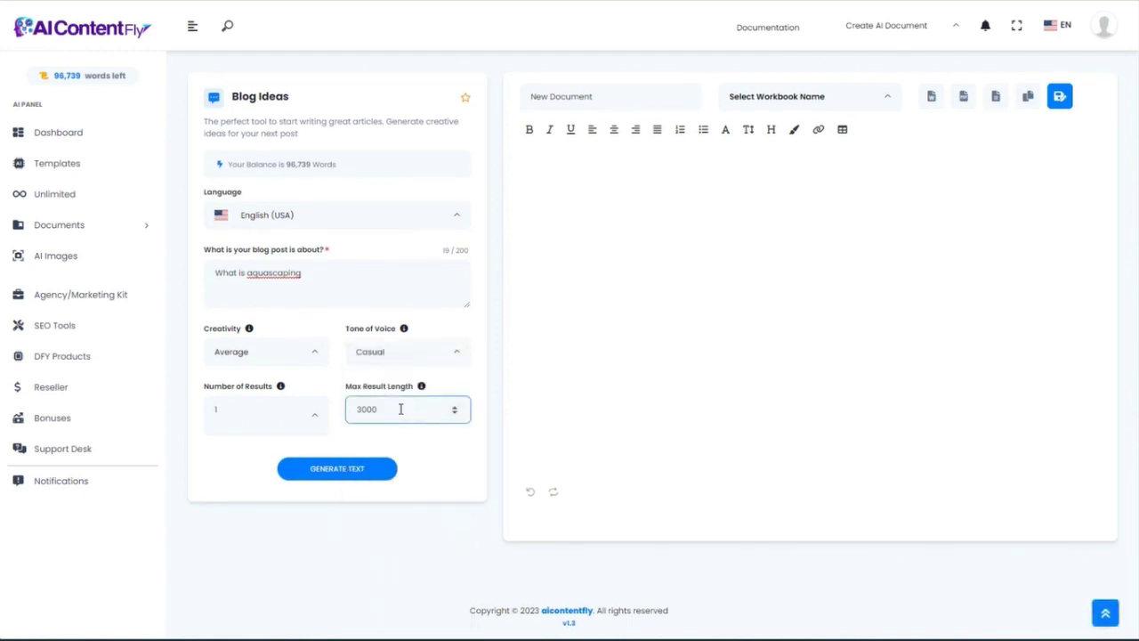
click(325, 471)
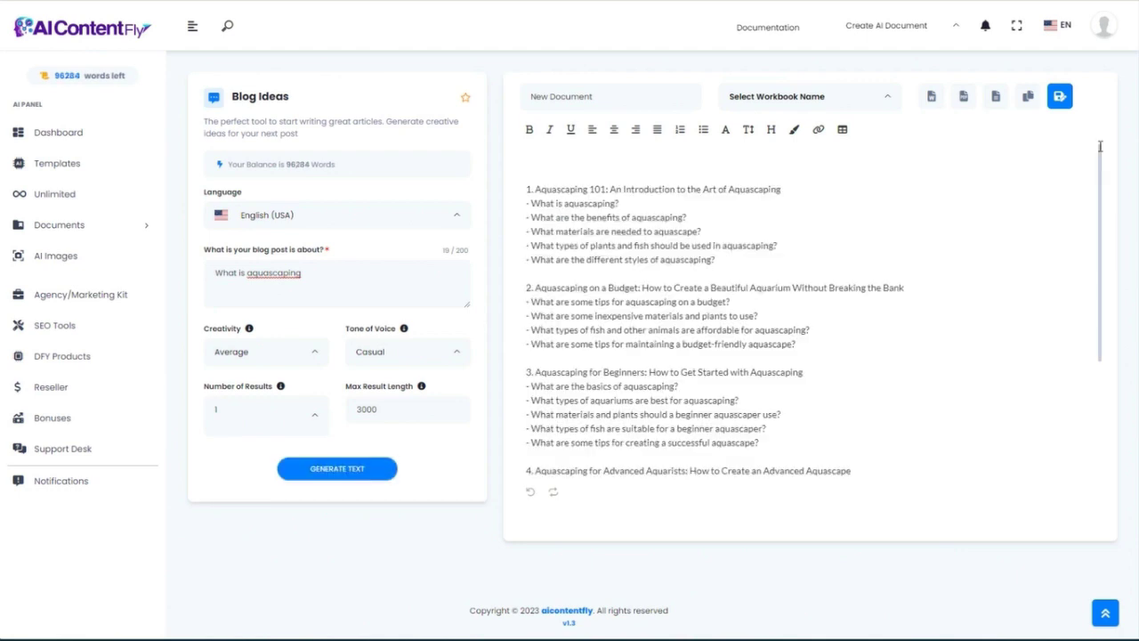
Review the generated ideas, highlighting the questions under "Aquascaping 101: An Introduction to the Art of Aquascaping"
mouse_move(1100, 147)
mouse_down()
mouse_move(1102, 261)
mouse_move(1102, 136)
mouse_up()
drag(532, 202, 717, 259)
click(750, 262)
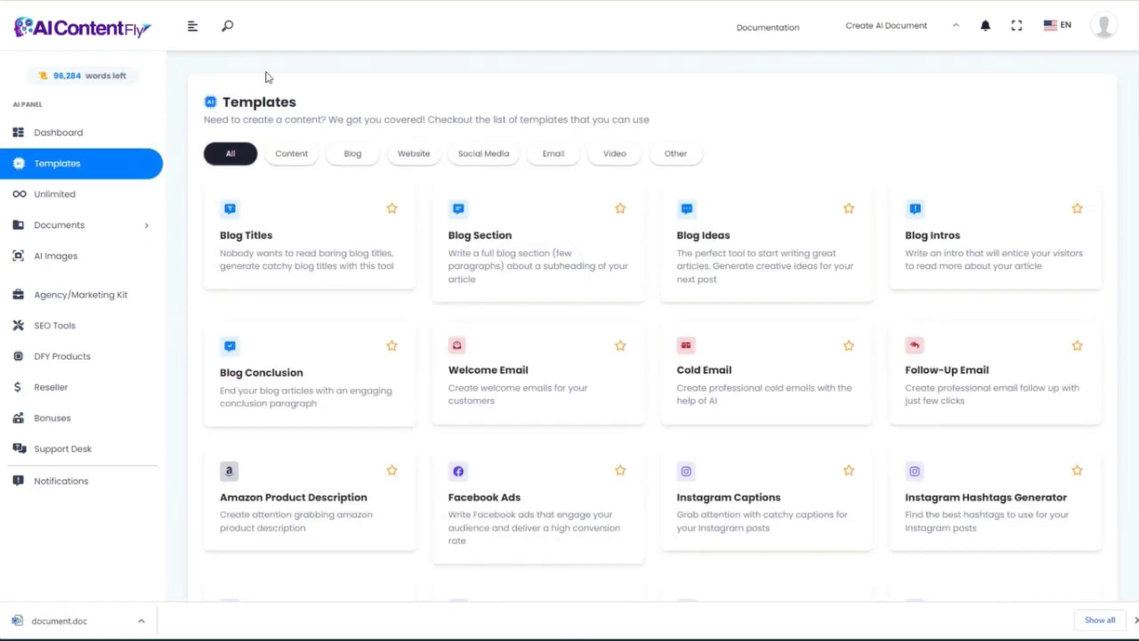
Open the Blog Section template and paste the copied Aquascaping 101 outline into the subheadings
click(493, 251)
click(320, 341)
key(ctrl+v)
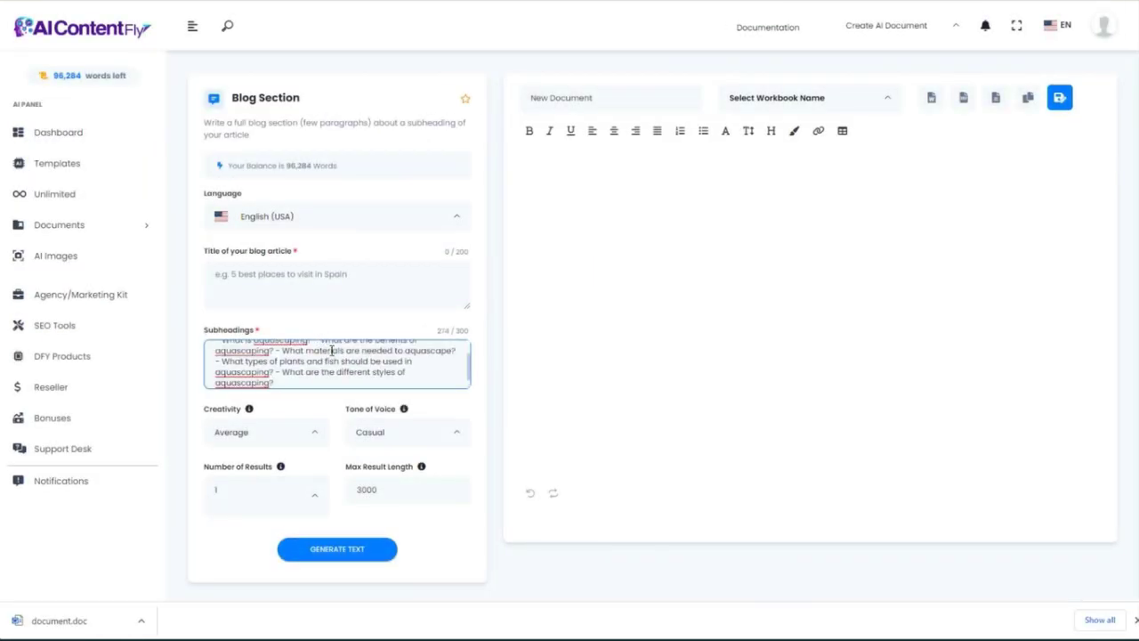
Move "Aquascaping 101: An Introduction to the Art of Aquascaping" from the subheadings into the blog article title
scroll(332, 350, up, 2)
drag(216, 353, 360, 342)
key(ctrl+c)
key(BackSpace)
click(259, 274)
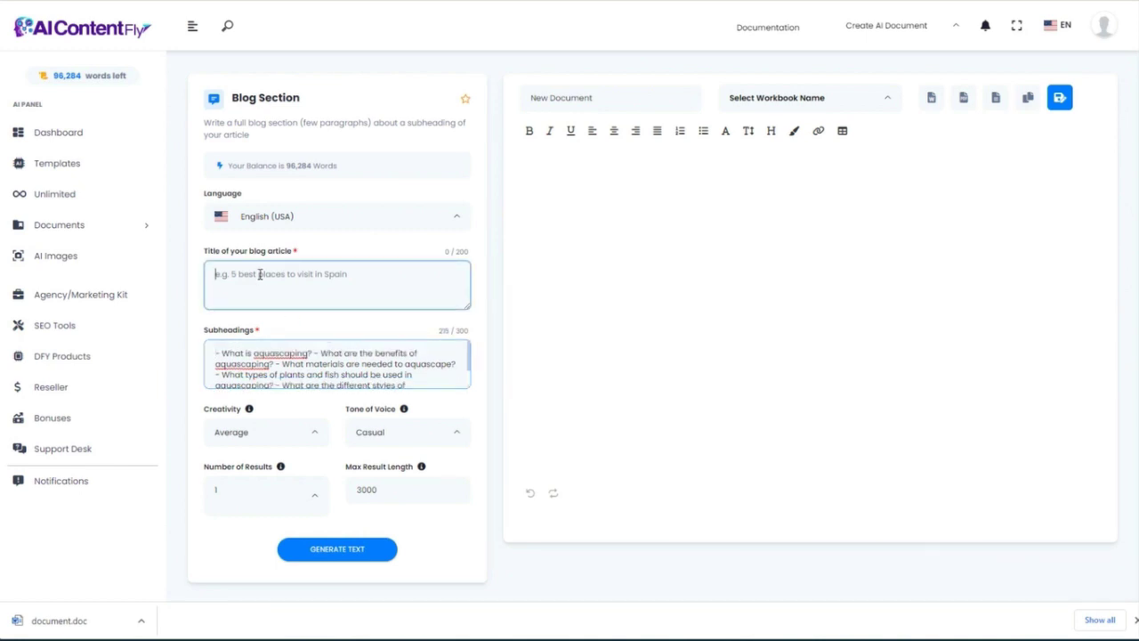
key(ctrl+v)
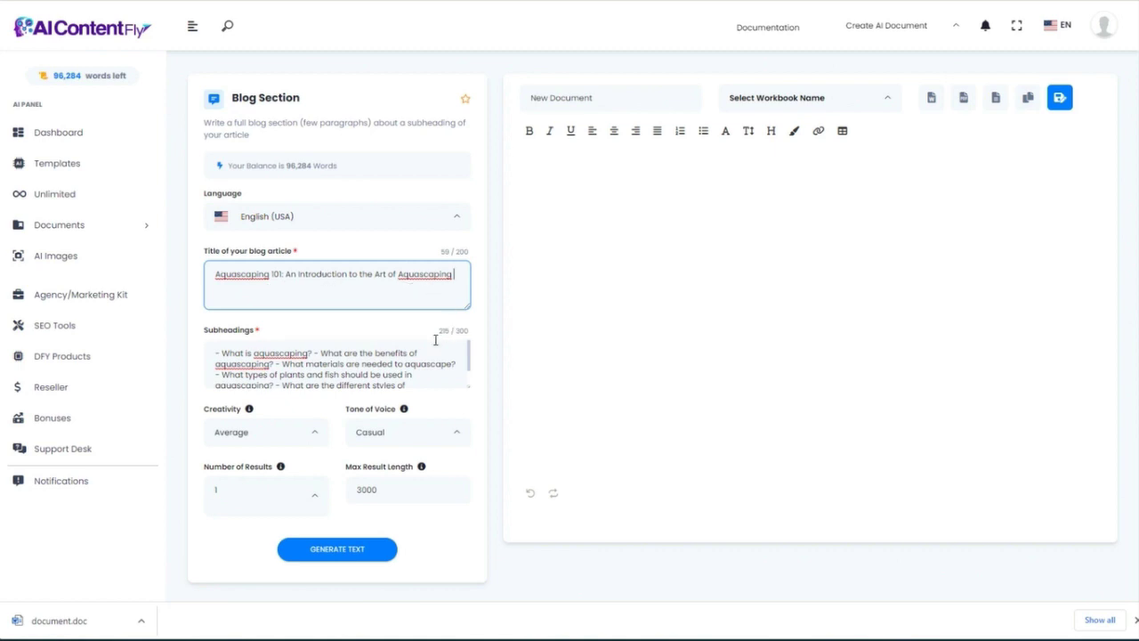
Check the pasted subheadings, generate the blog section text, and review the resulting article
click(470, 345)
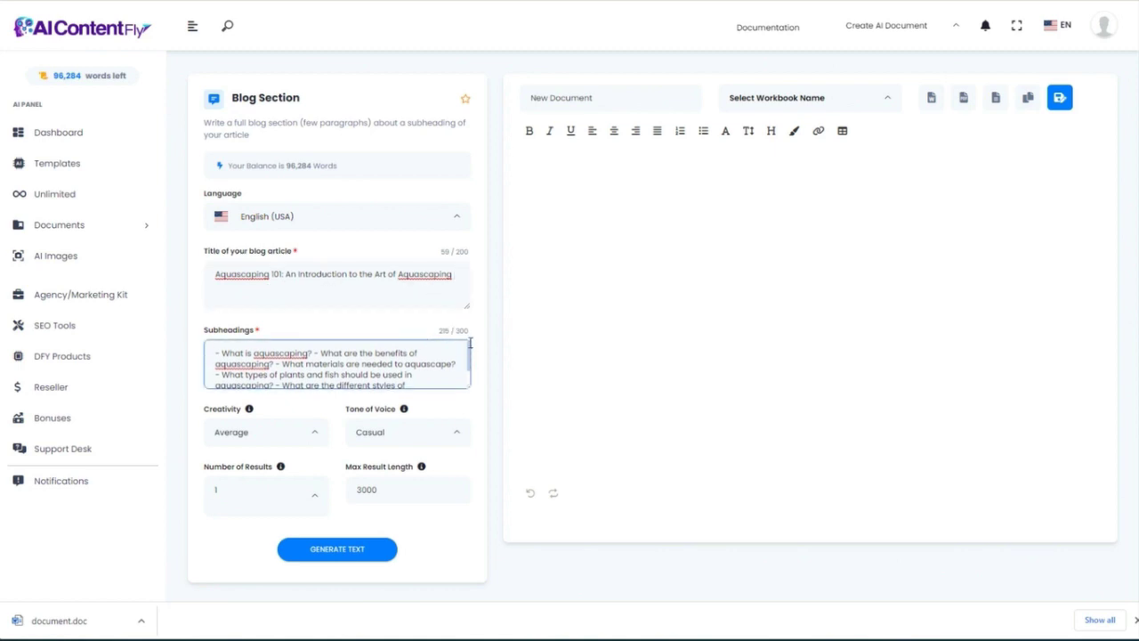
scroll(470, 352, down, 1)
scroll(470, 360, up, 1)
scroll(470, 360, down, 1)
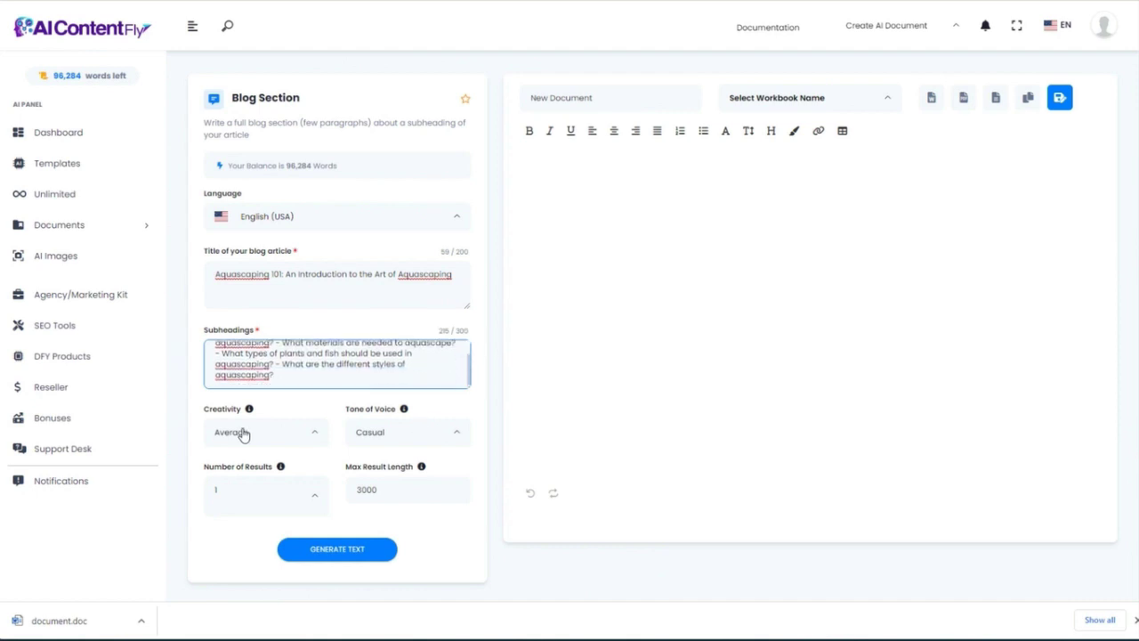
click(353, 548)
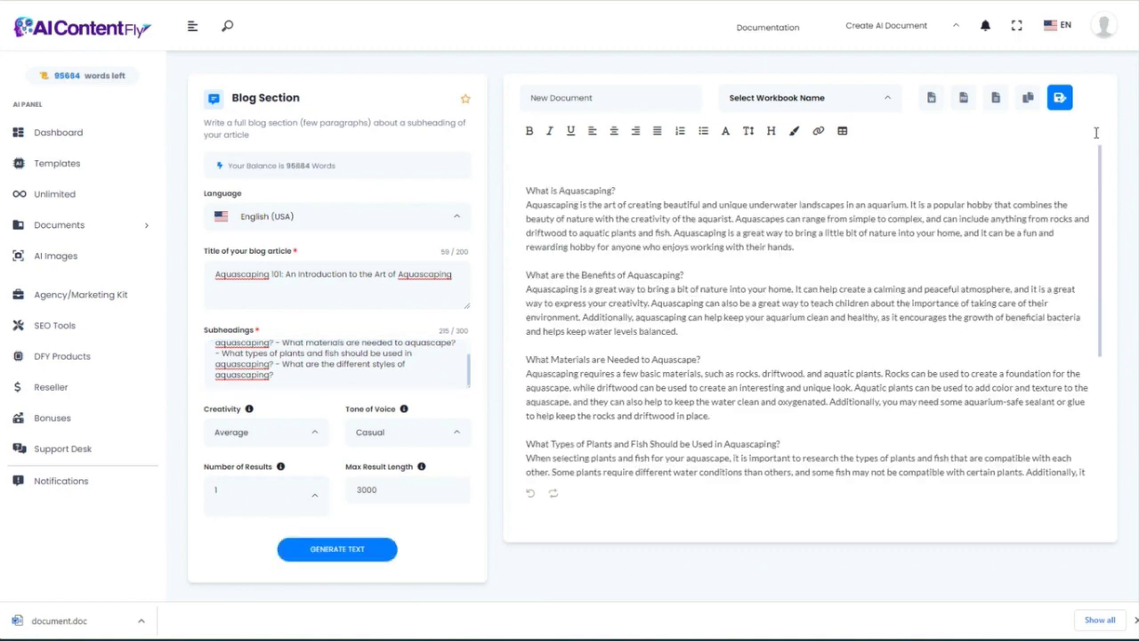
scroll(1092, 147, down, 3)
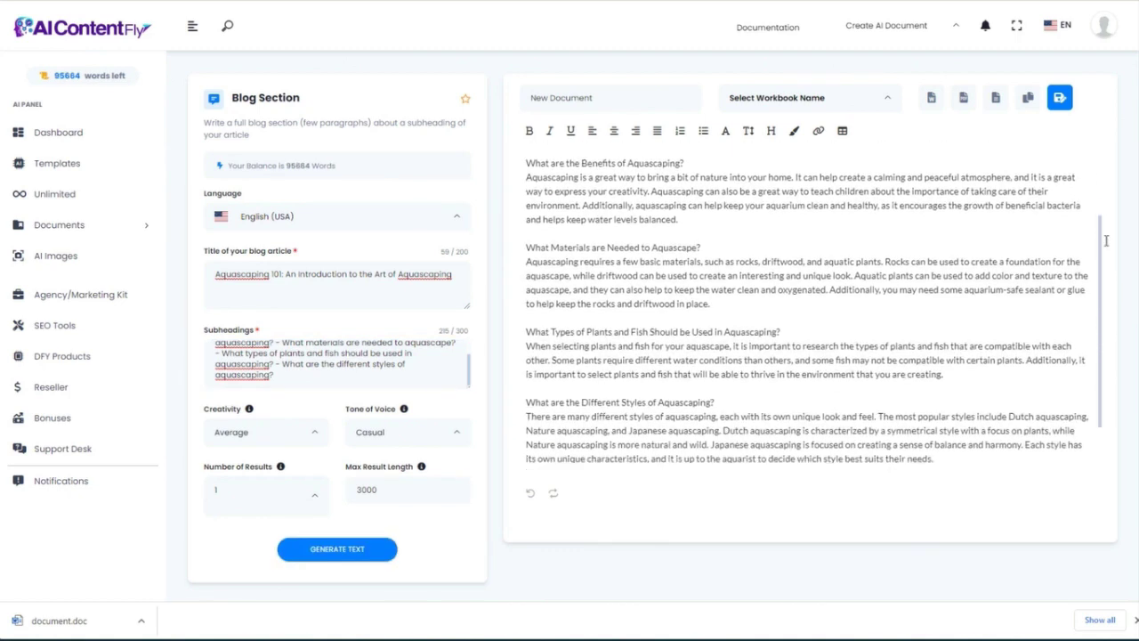
scroll(1093, 270, up, 3)
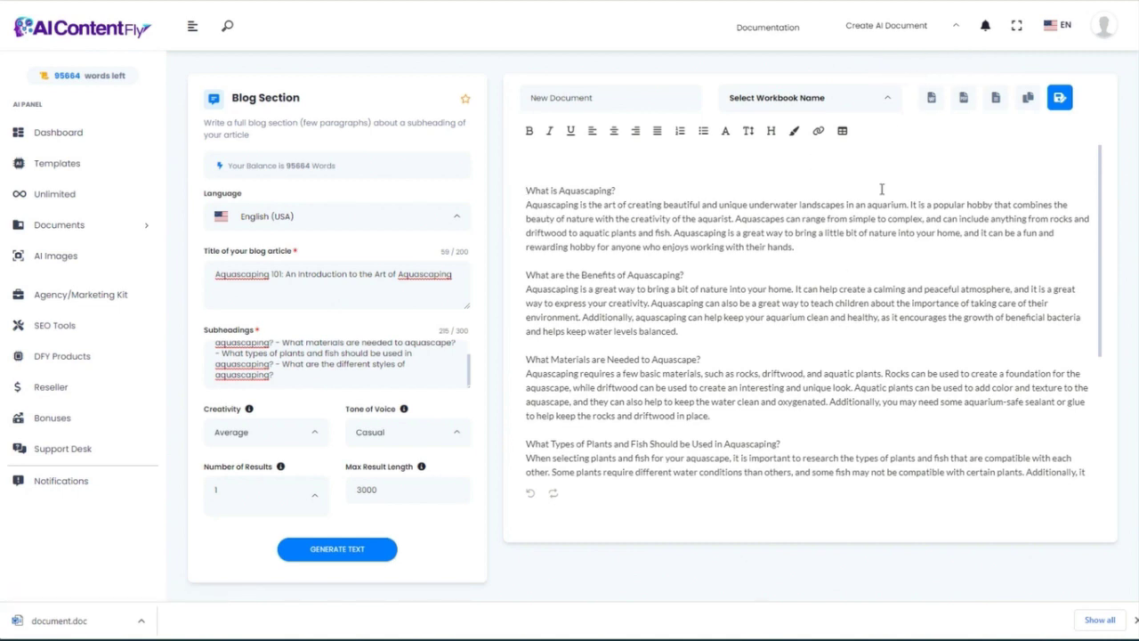
Export the generated blog section as a Word document and return to the template list
click(931, 99)
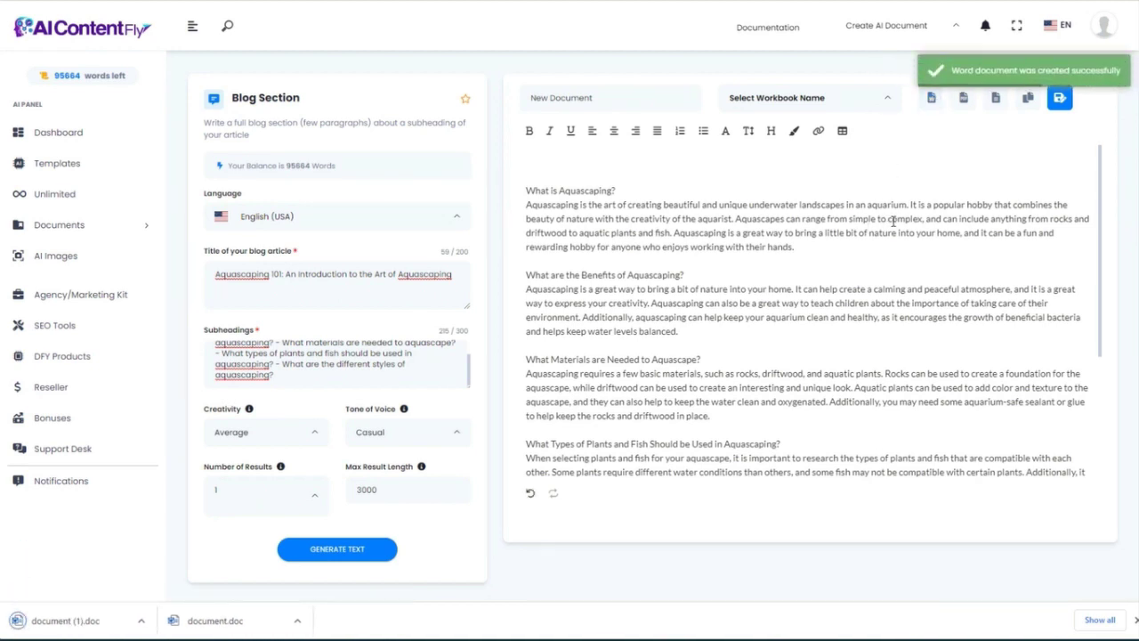
key(alt+Left)
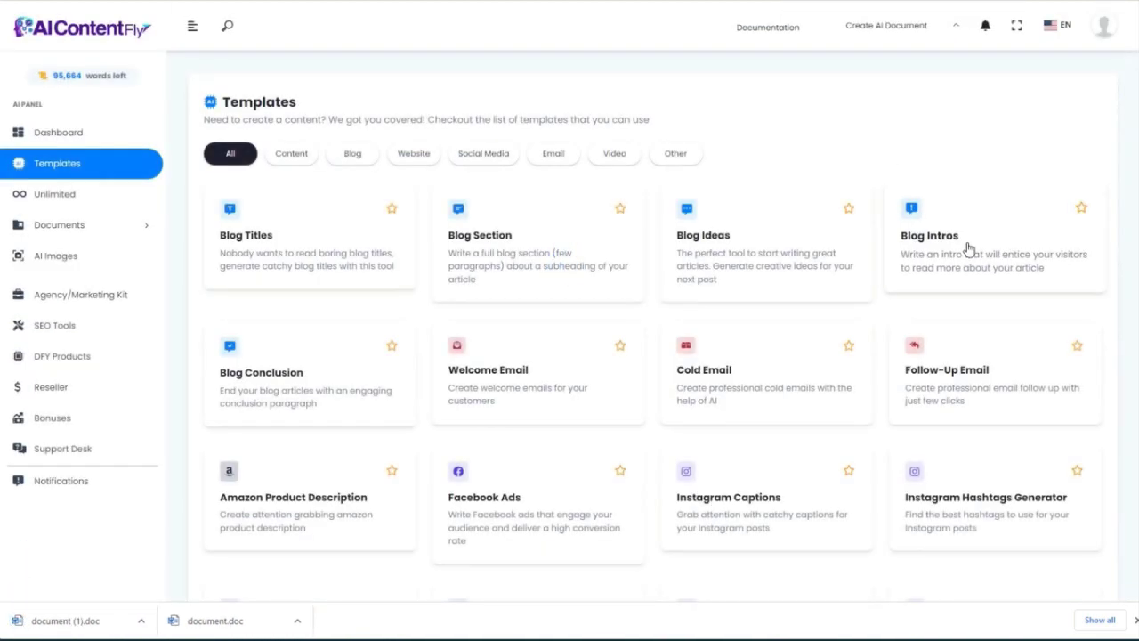
Generate a blog intro titled "Aquascaping 101: An Introduction to the Art of Aquascaping", using the five aquascaping outline questions as its description
click(968, 249)
click(244, 274)
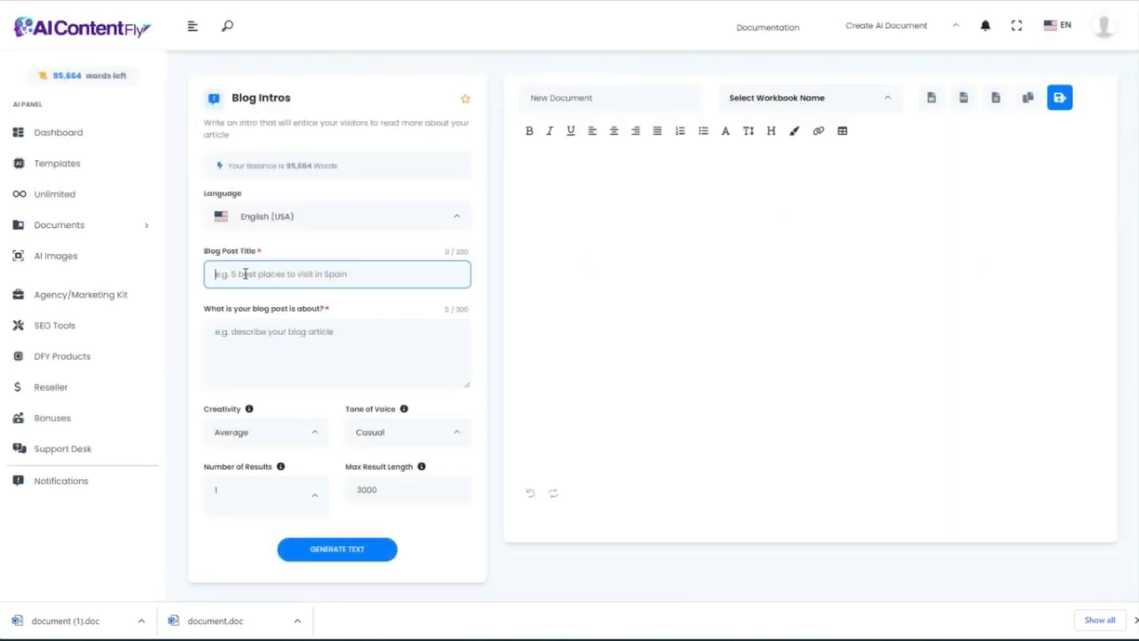
key(ctrl+v)
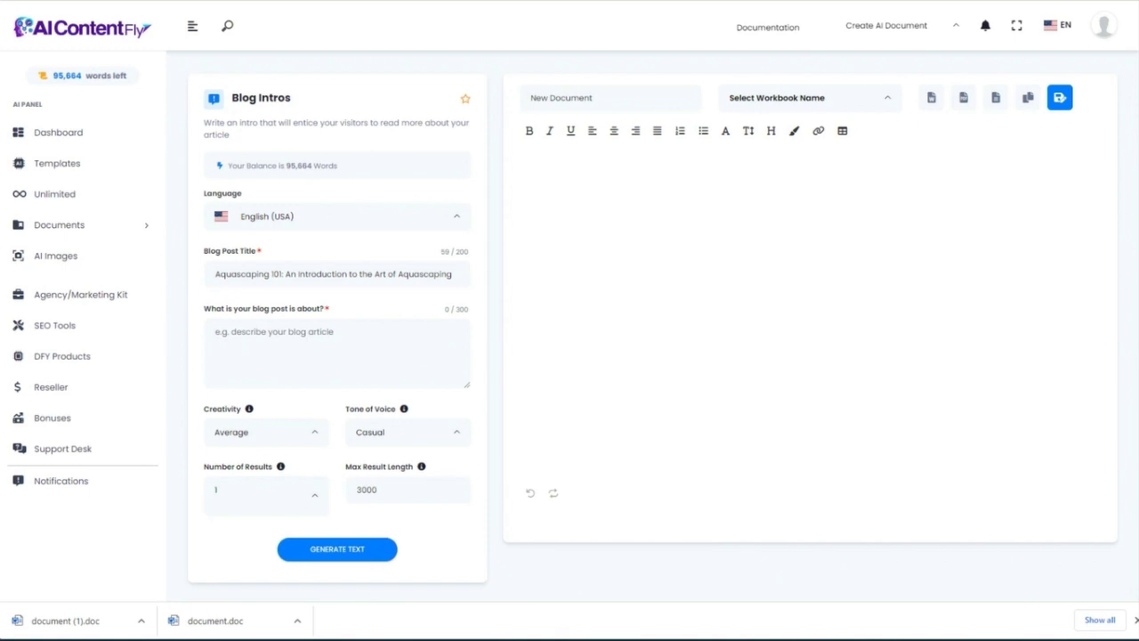
click(252, 328)
text(- What is aquascaping?  - What are the benefits of aquascaping?  - What materials are needed to aquascape?  - What types of plants and fish should be used in aquascaping?  - What are the different styles of aquascaping?)
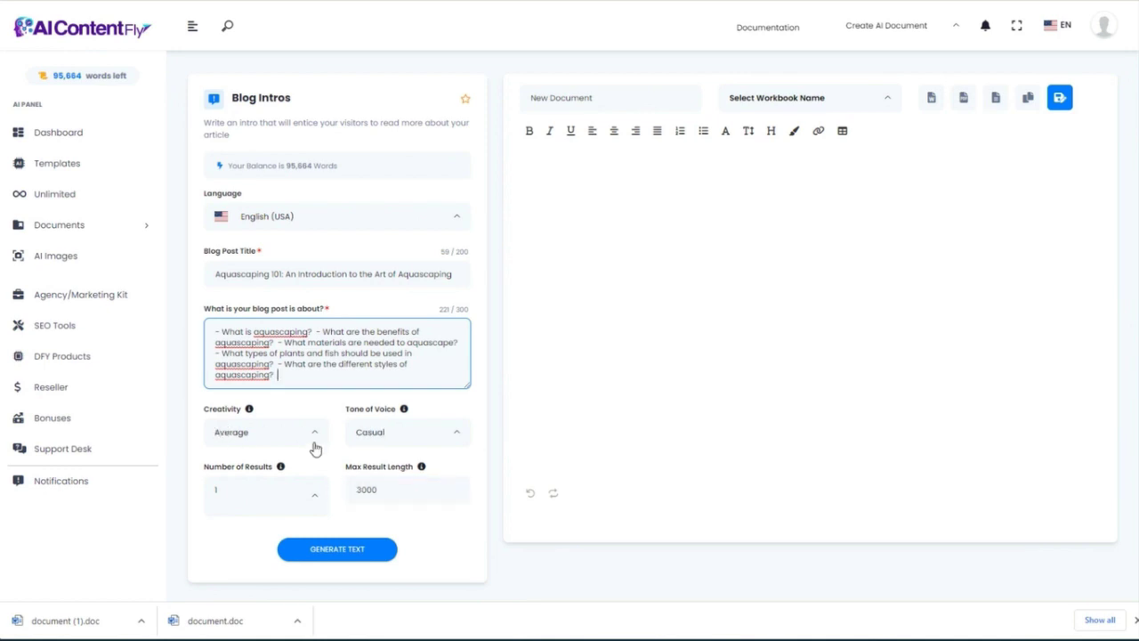
click(346, 551)
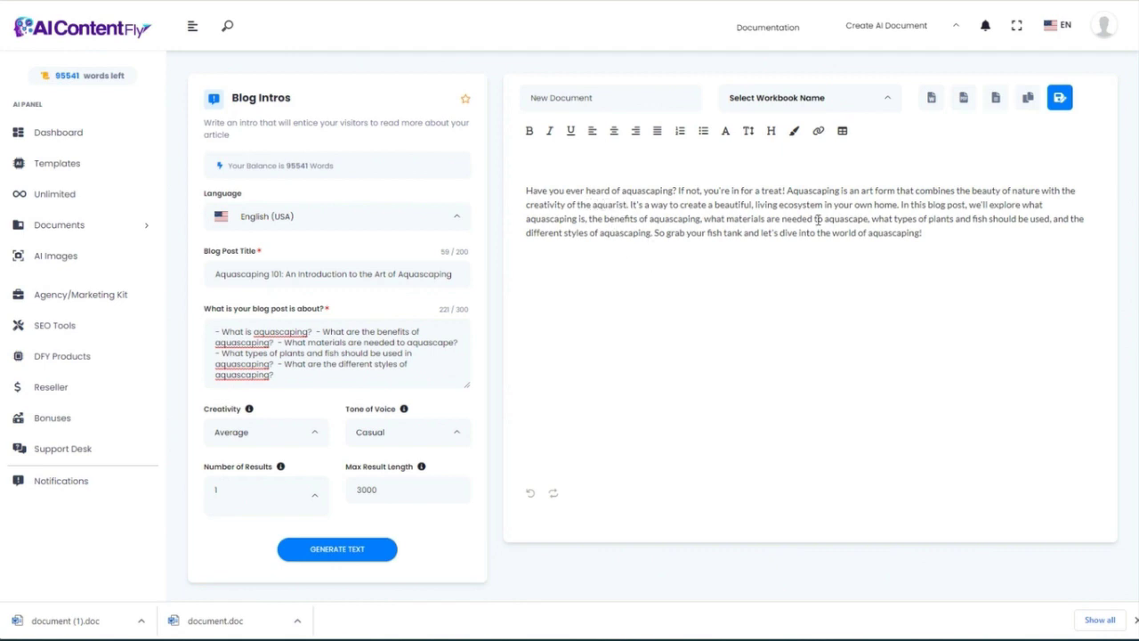
Generate a blog conclusion for "Aquascaping 101: An Introduction to the Art of Aquascaping" from the same five outline questions, and review the paragraph
click(39, 27)
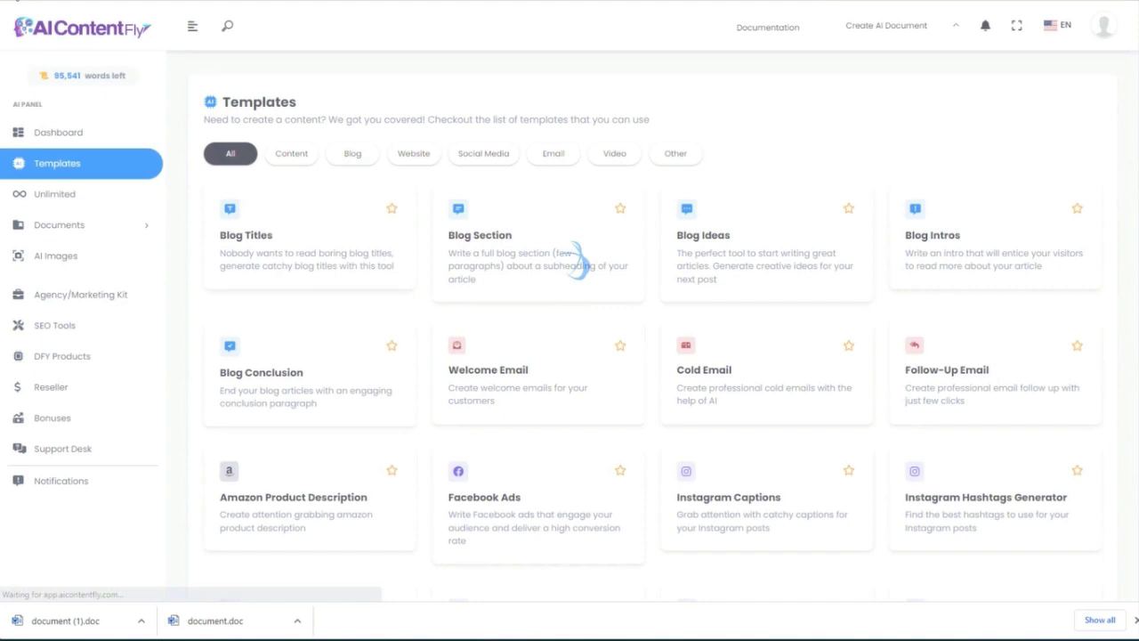
click(292, 381)
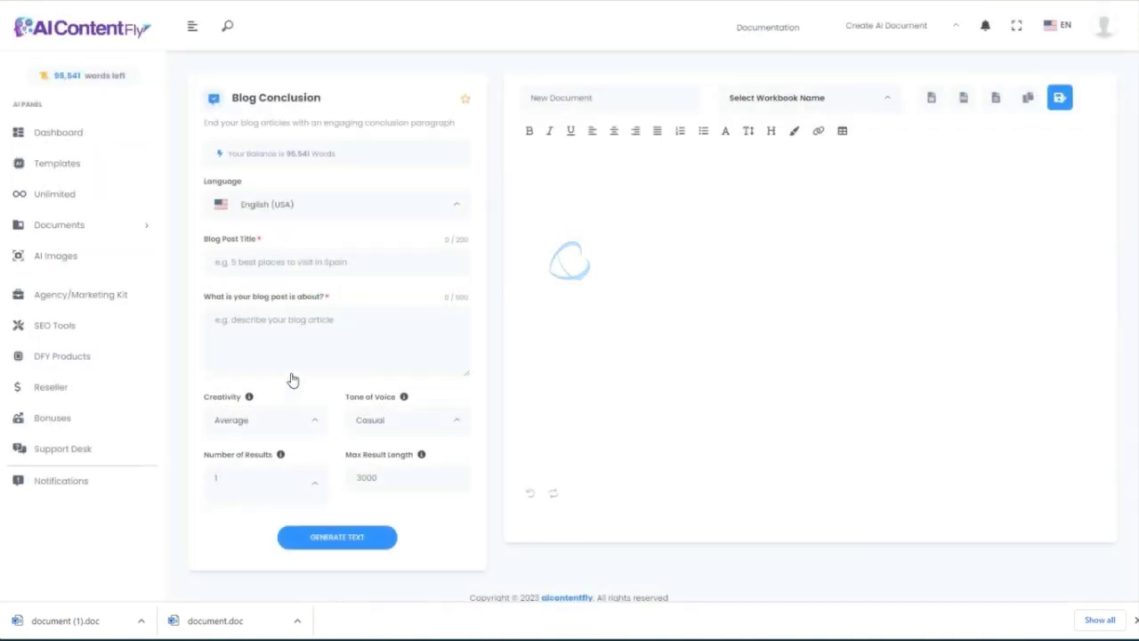
key(shift+Tab)
key(ctrl+v)
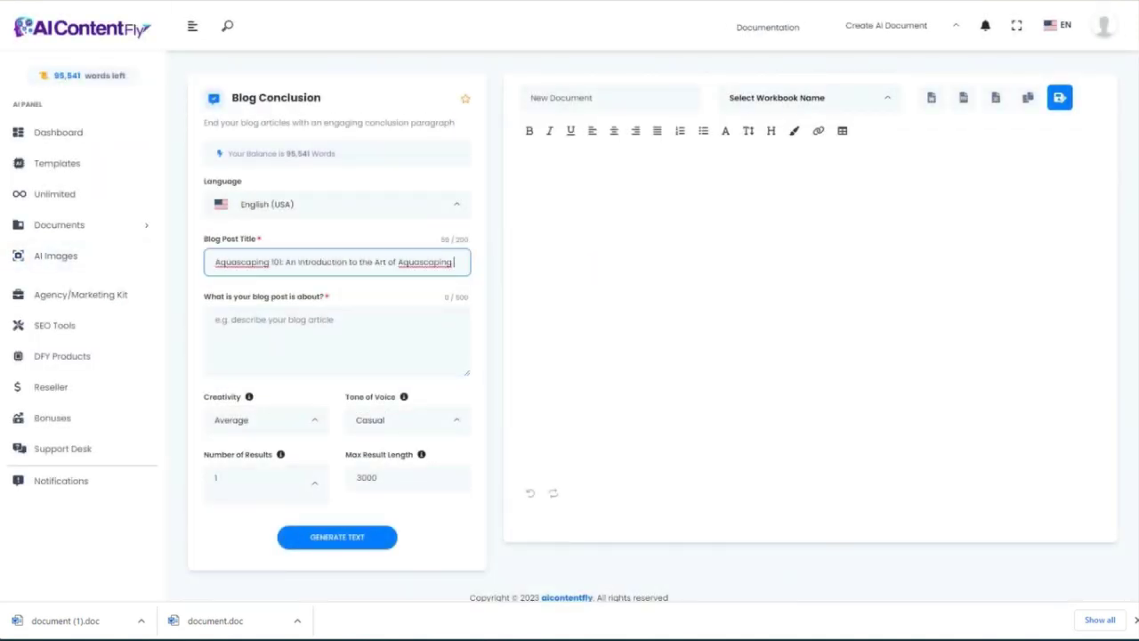
click(320, 318)
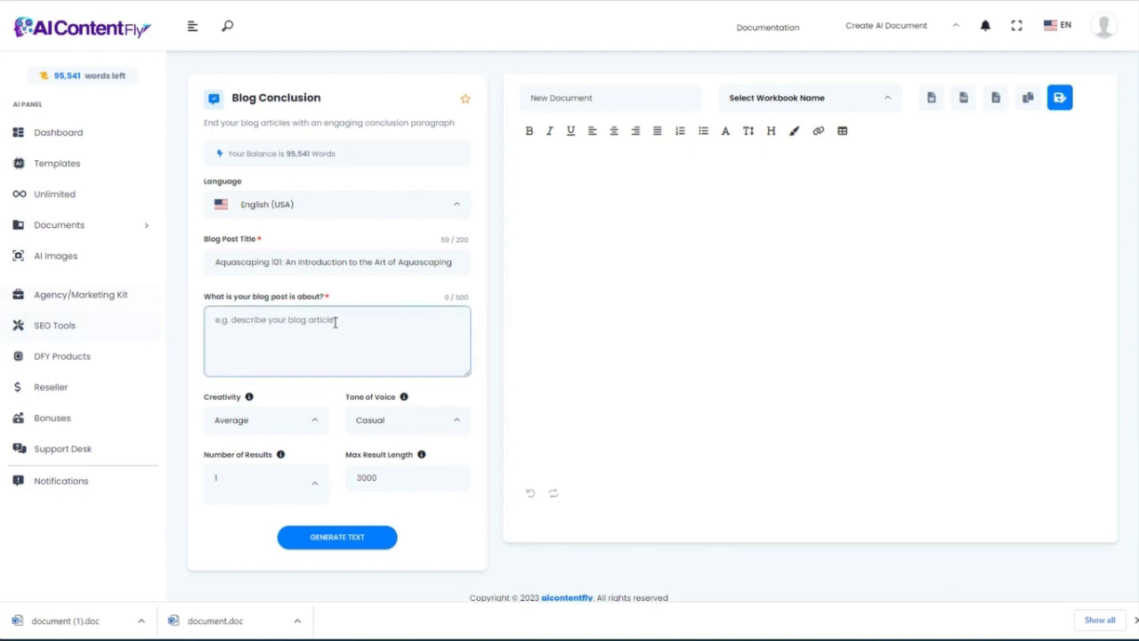
text(- What is aquascaping?  - What are the benefits of aquascaping?  - What materials are needed to aquascape?  - What types of plants and fish should be used in aquascaping?  - What are the different styles of aquascaping?)
click(351, 538)
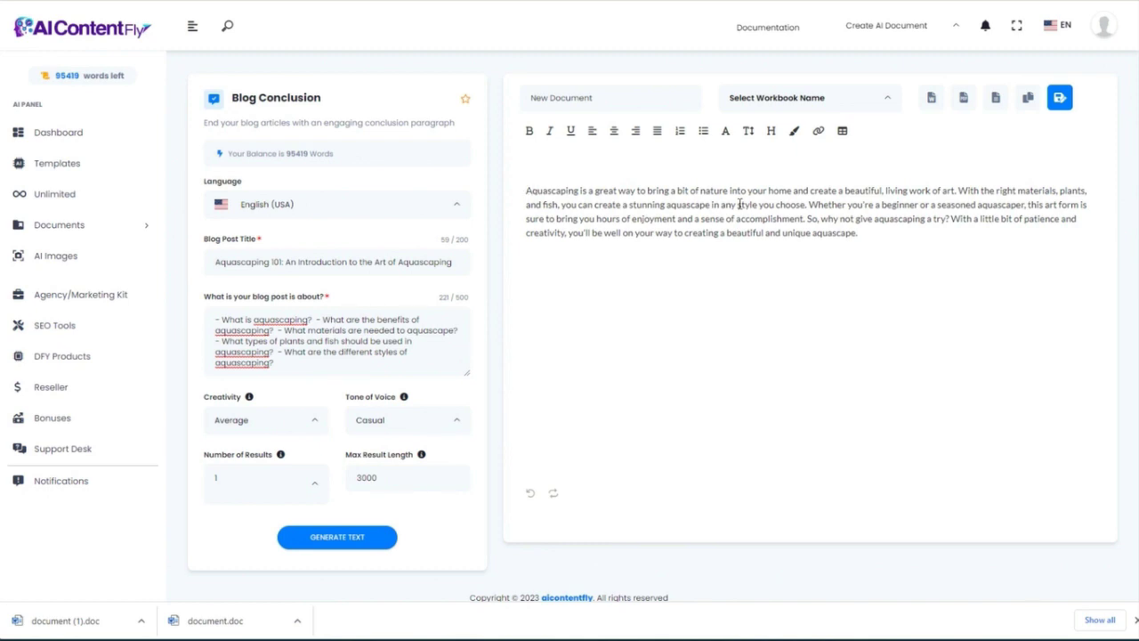
drag(887, 237, 519, 189)
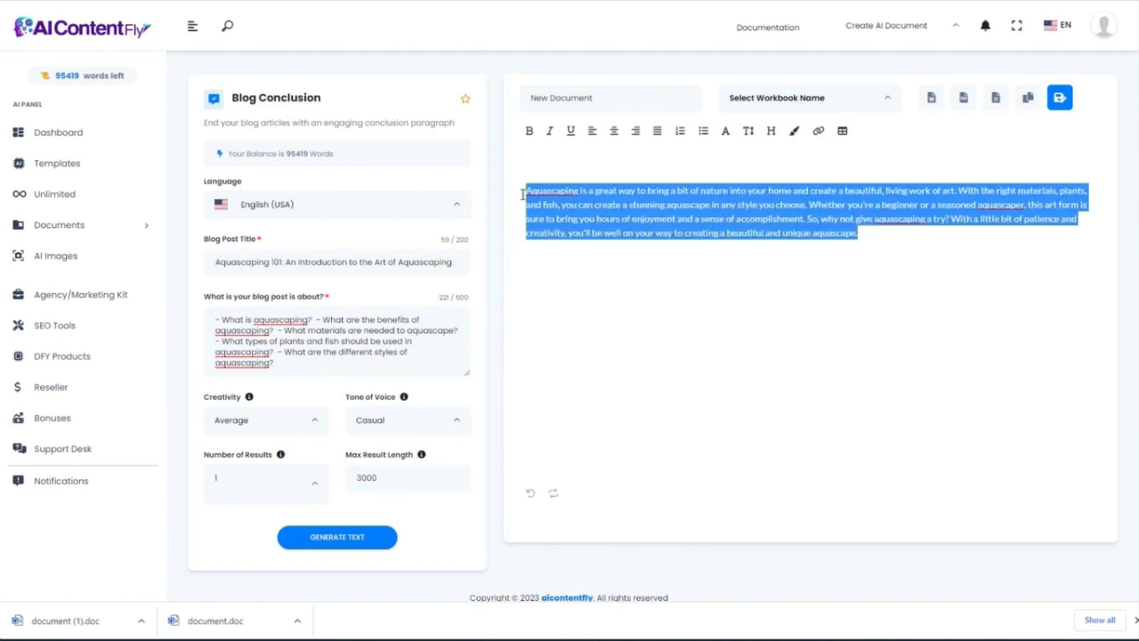
click(602, 400)
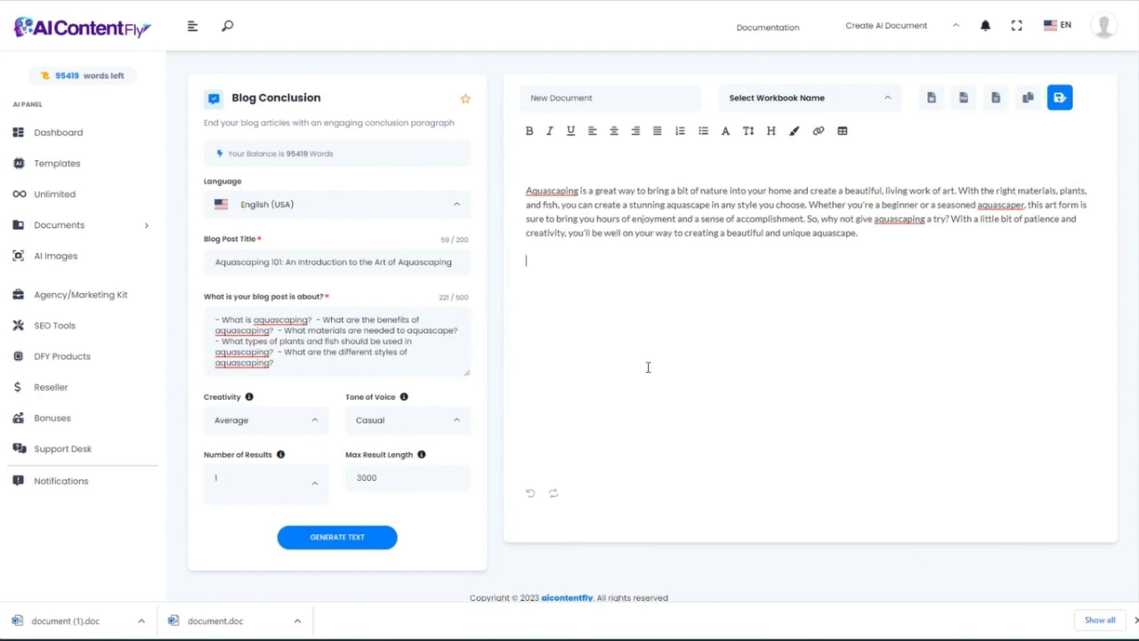
Open the Welcome Email template and enter the company "Eric's Aquascaping", described as helping aquascaping enthusiasts, selling supplies and providing aquascape design services
key(alt+Left)
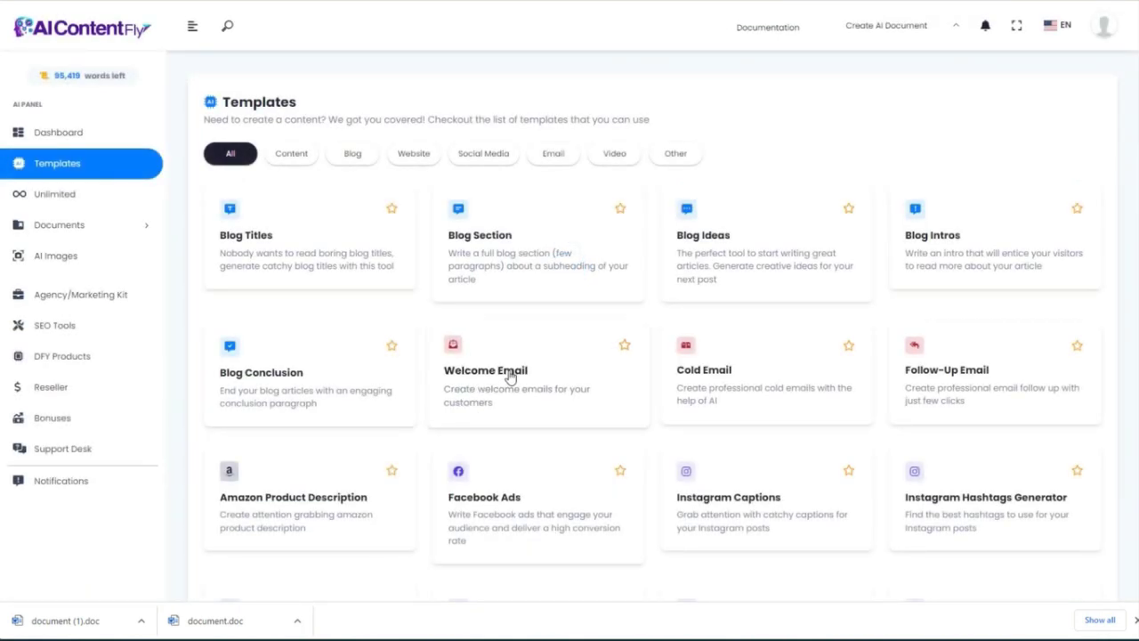
click(510, 377)
click(235, 262)
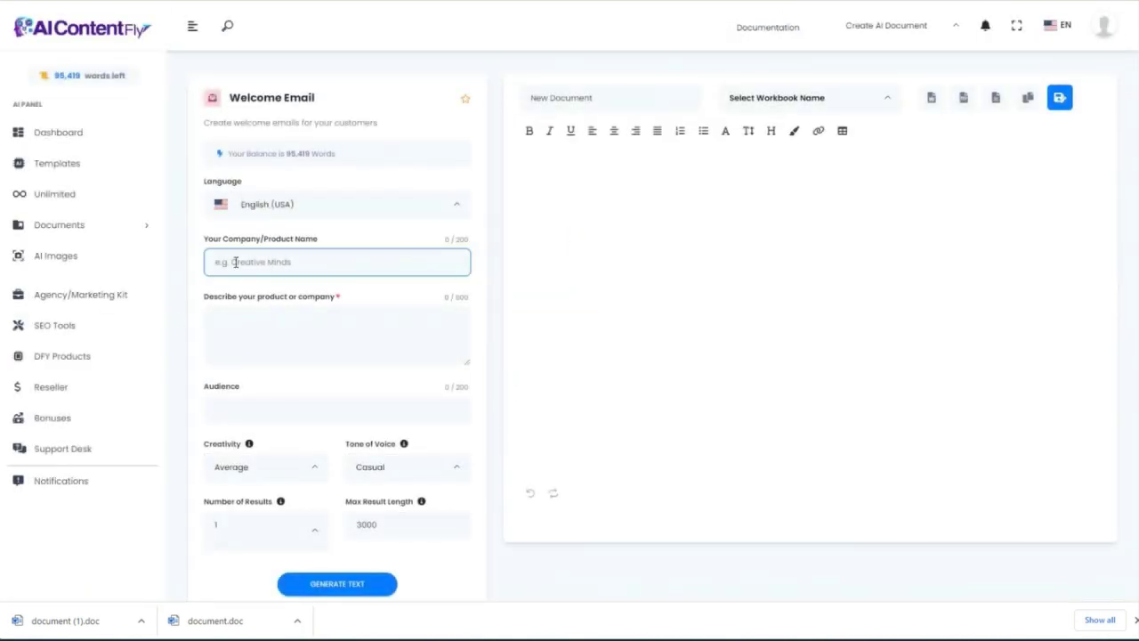
text(Eric's Aquascaping)
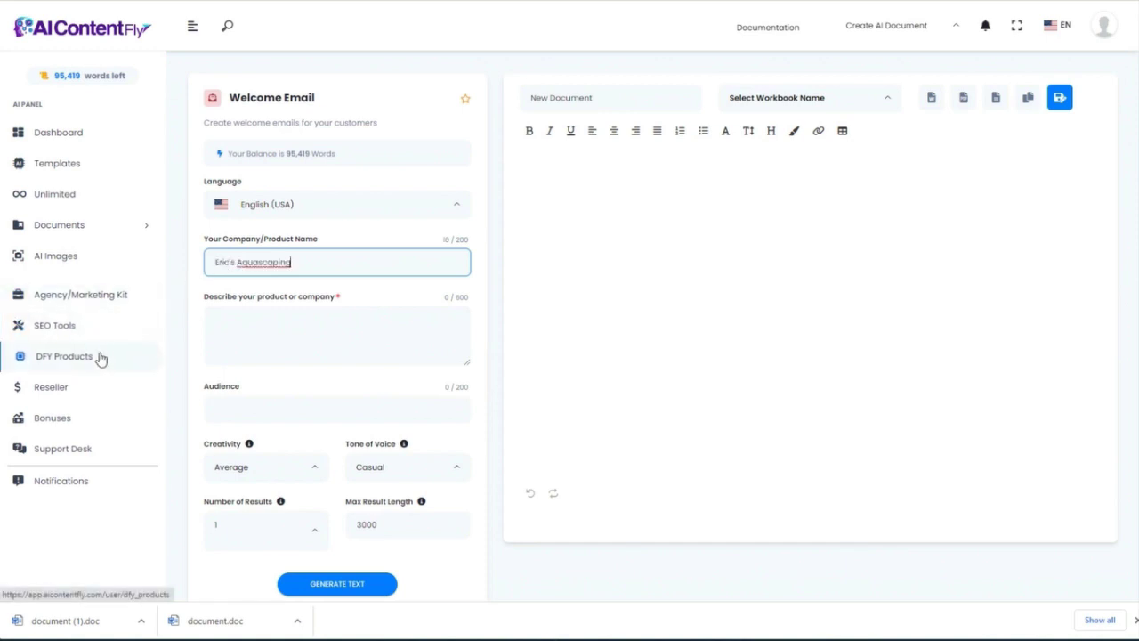
click(237, 326)
text(We help aquascaping enthusiasts build the best underwater environments in their aquariums. We sell aquascaping supplies and provide design services for aquascapes.)
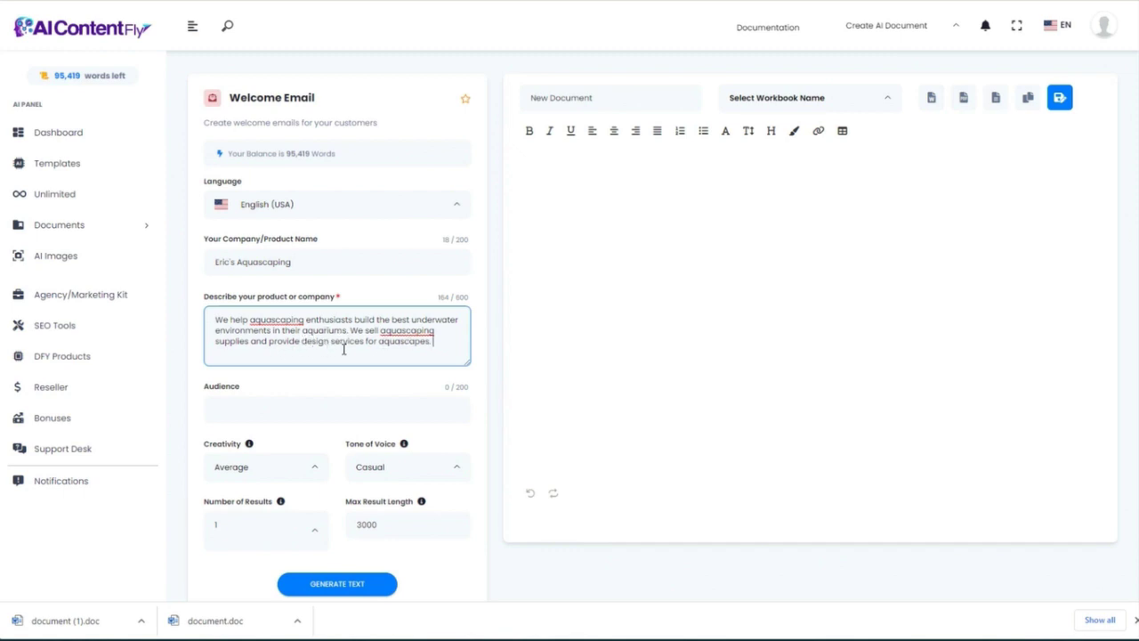
Set the welcome email's audience to "People who enjoy creating aquascapes in their aquariums", check the company description, and generate the text
click(238, 410)
text(People who enjoy creating aquascapes in their aquariums)
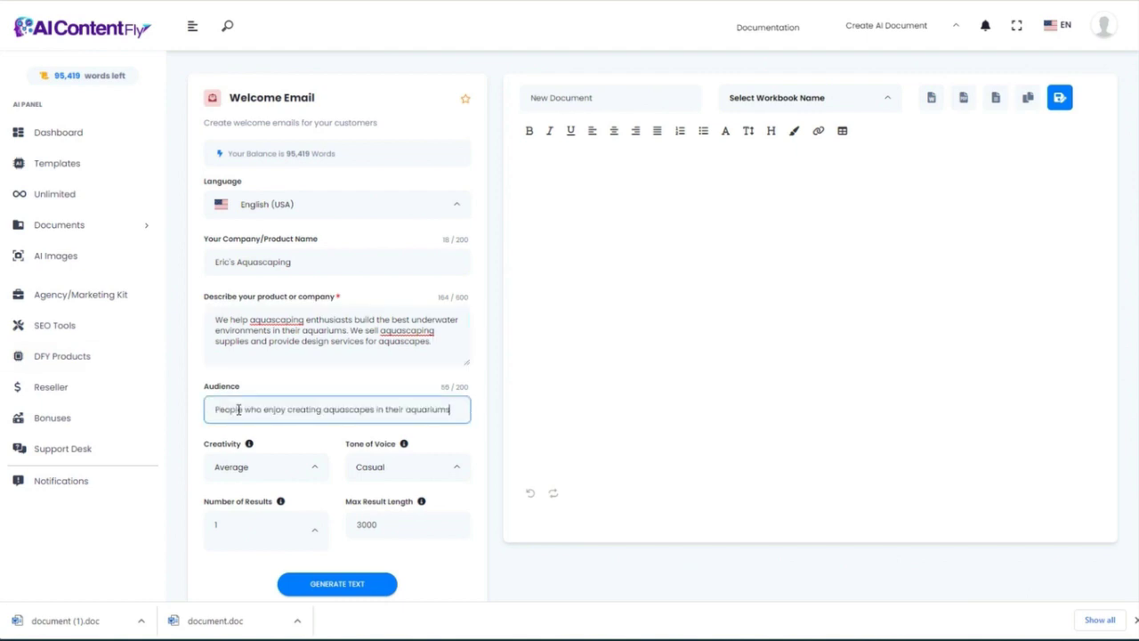
click(248, 331)
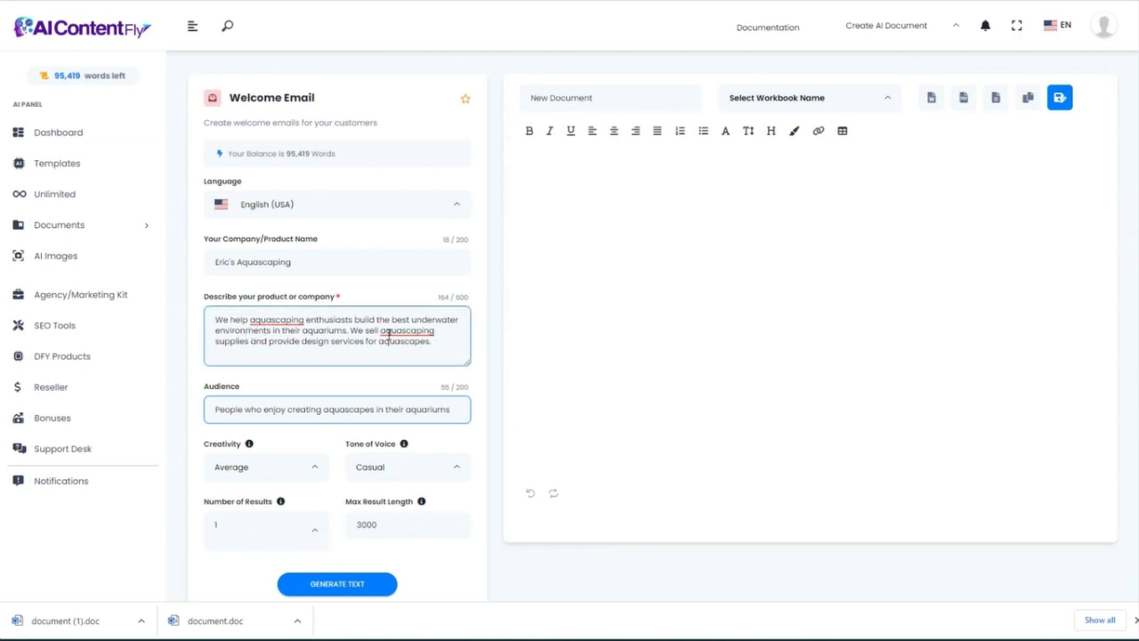
click(345, 586)
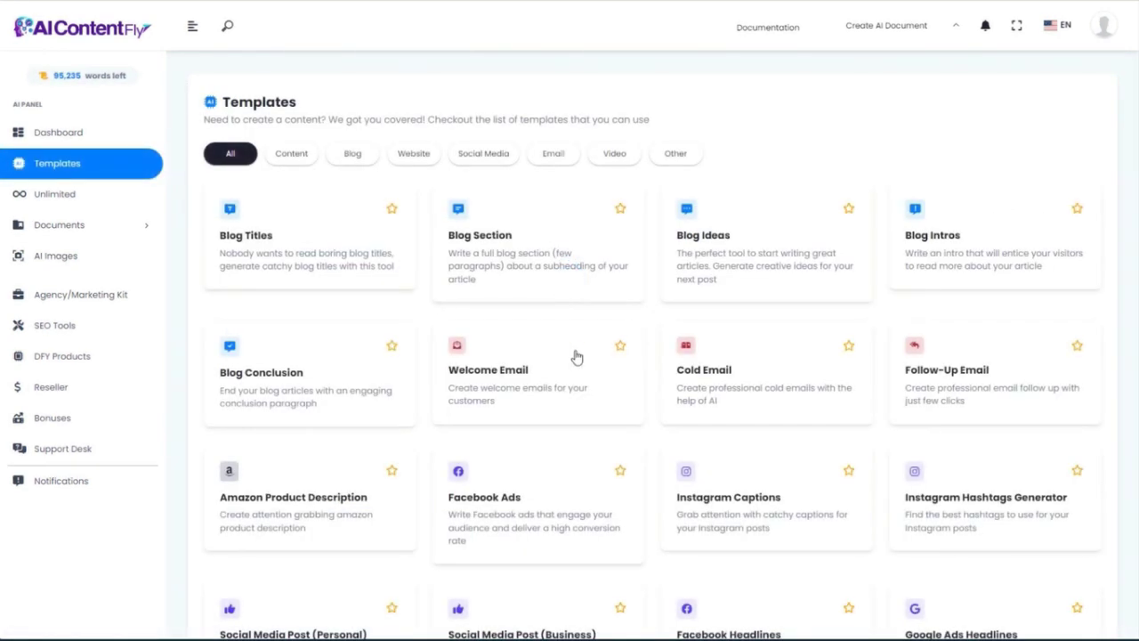
Open the Cold Email template and fill in "Eric's Aquascaping" with the same company description about aquascaping supplies and design services
click(722, 375)
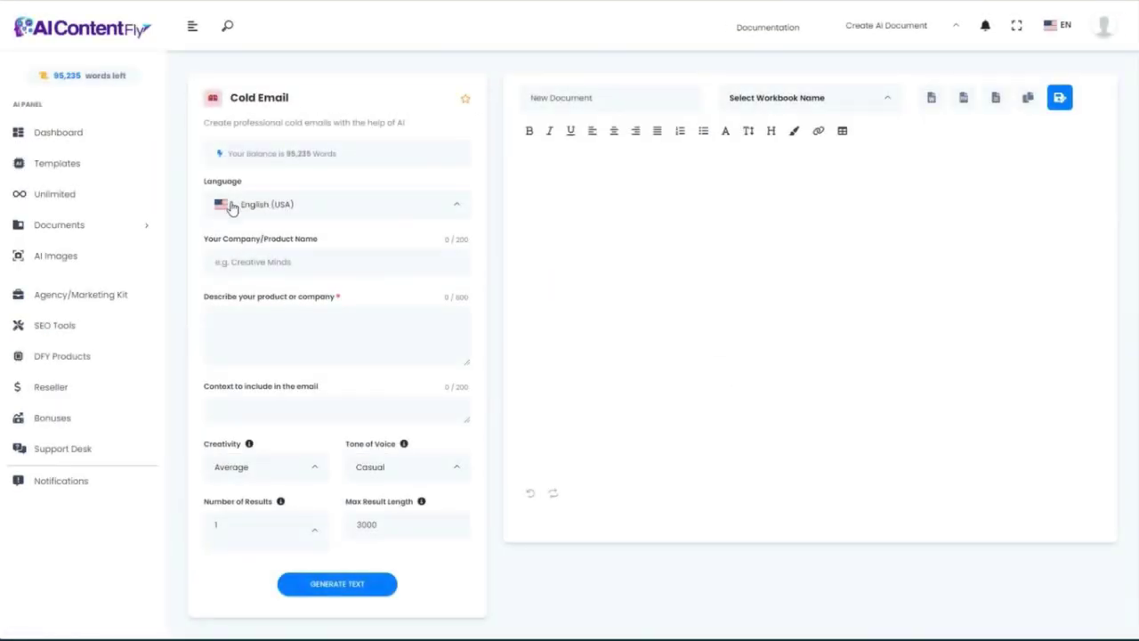
click(336, 262)
text(Eric's Aquascaping)
click(336, 335)
text(We help aquascaping enthusiasts build the best underwater environments in their aquariums. We sell aquascaping supplies and provide design services for aquascapes.)
Set the email context to "People who enjoy creating aquascapes in their aquariums", generate the cold email, and review its subject line
click(258, 402)
text(People who enjoy creating aquascapes in their aquariums)
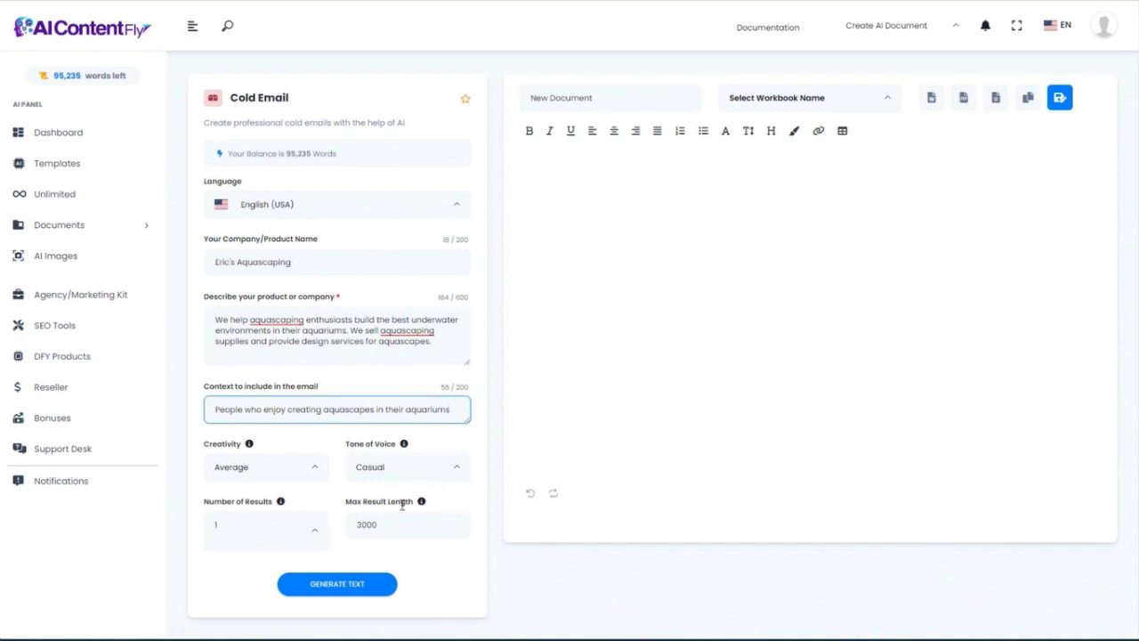
click(343, 587)
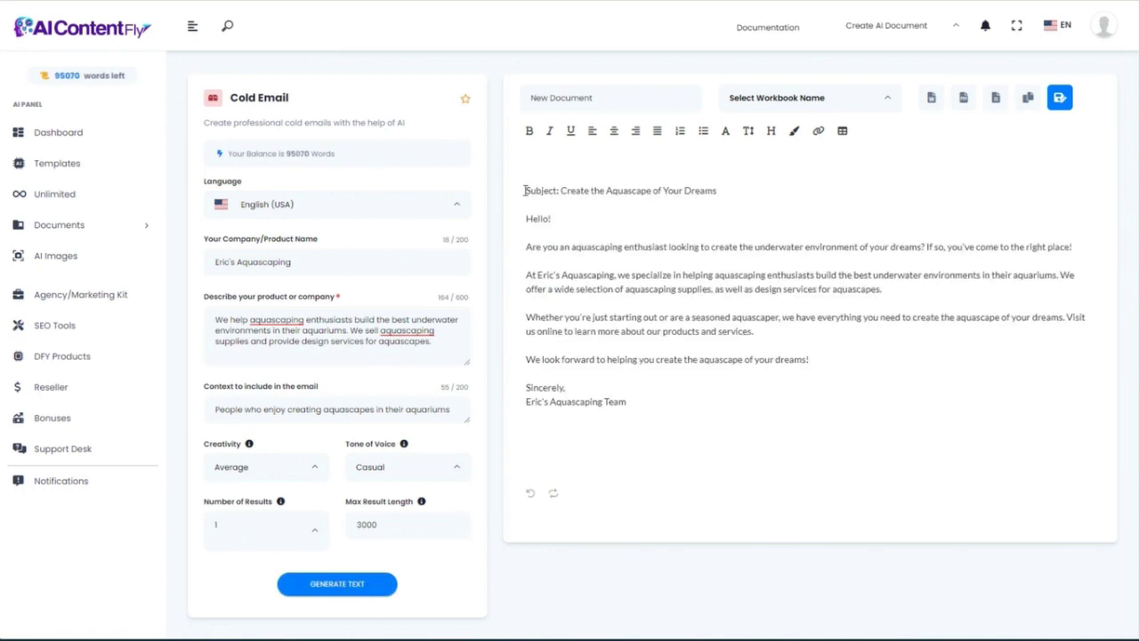
drag(561, 191, 770, 205)
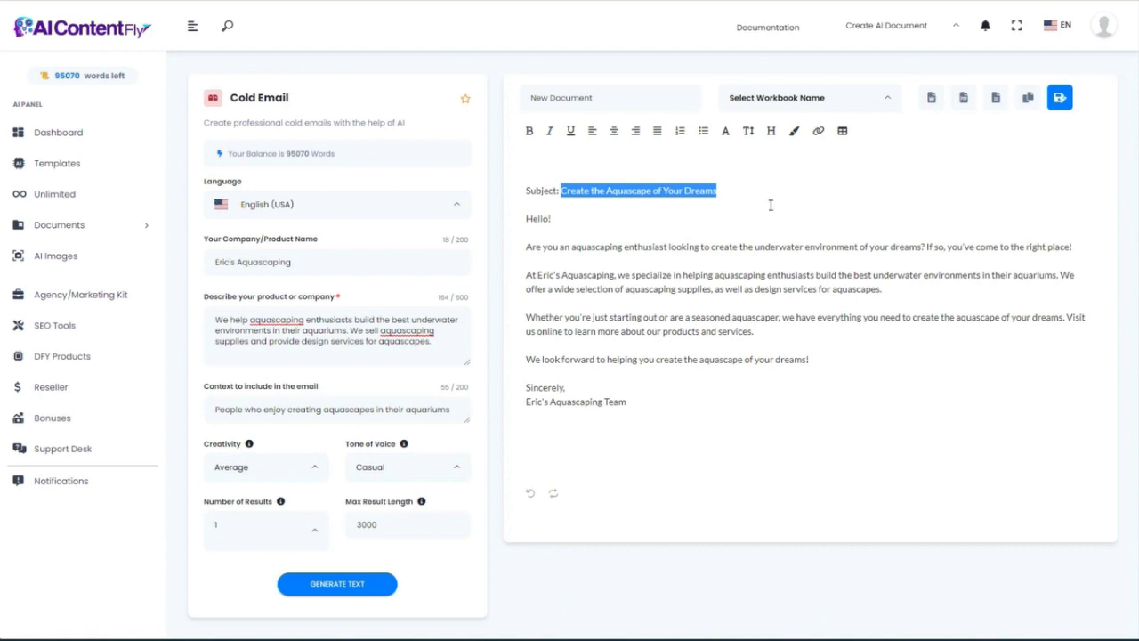
click(770, 206)
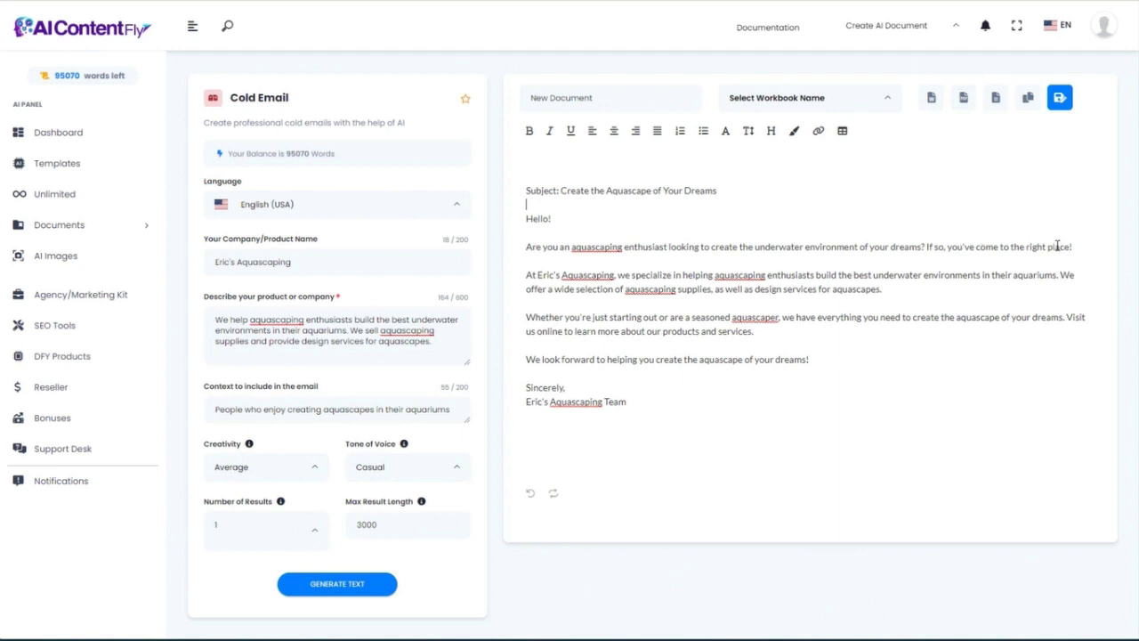
Open the Follow-Up Email template and enter "Eric's Aquascaping" with the description of its aquascaping supplies and design services
key(alt+Left)
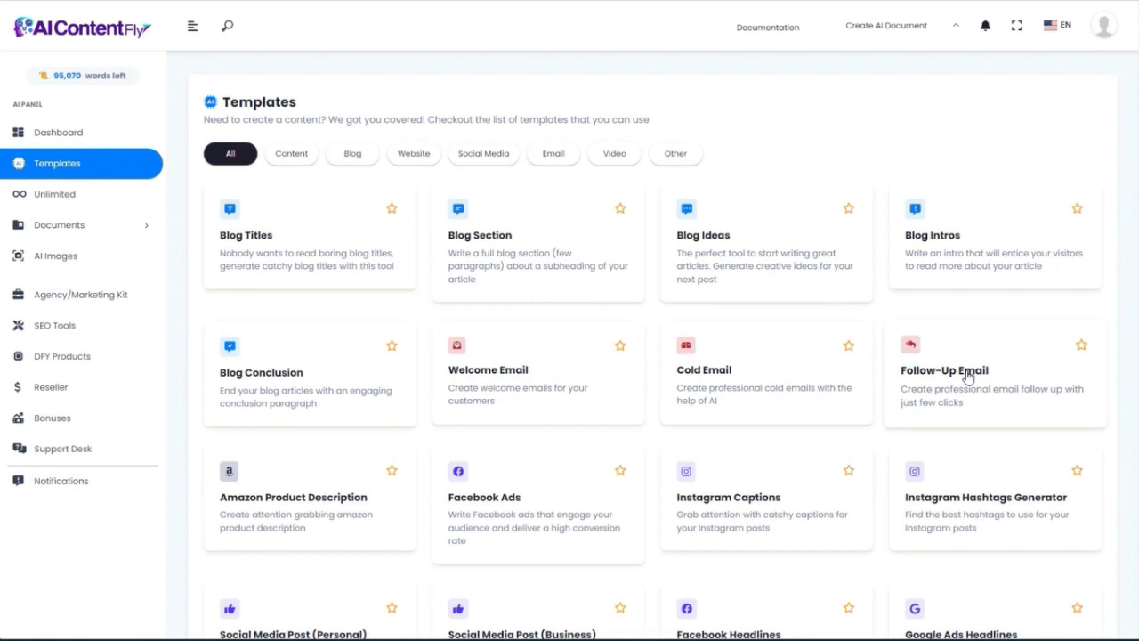
click(968, 377)
click(267, 261)
text(Eric's Aquascaping)
click(239, 315)
text(We help aquascaping enthusiasts build the best underwater environments in their aquariums. We sell aquascaping supplies and provide design services for aquascapes.)
Set the audience to "People who enjoy creating aquascapes in their aquariums" and following up after to "The prospect downloaded our free ebook about aquascaping."
click(221, 465)
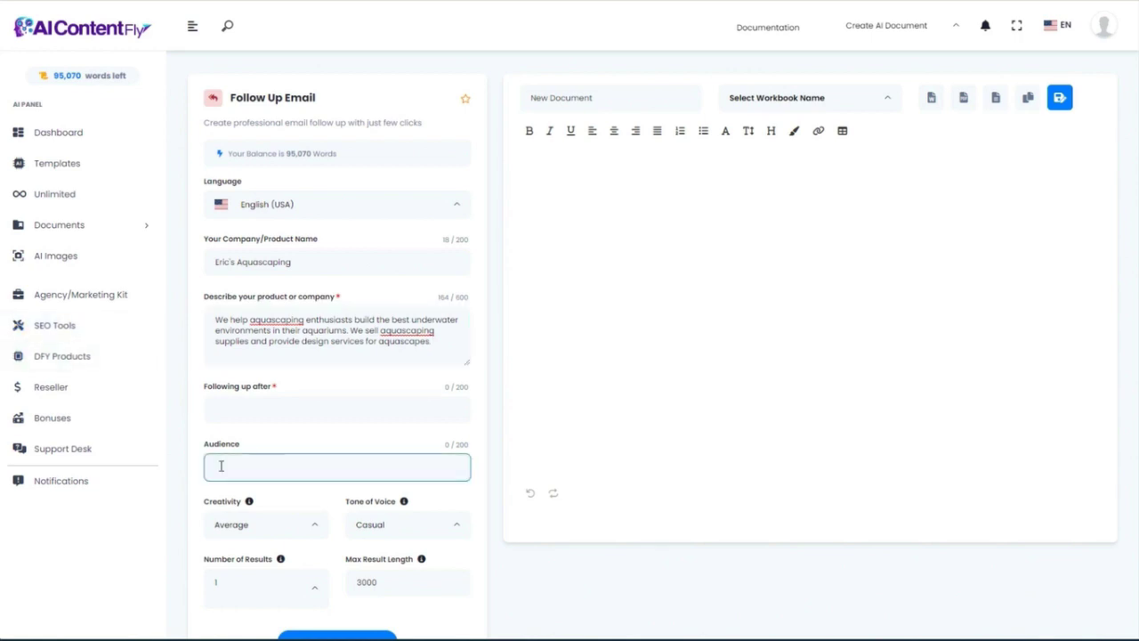
text(People who enjoy creating aquascapes in their aquariums)
click(241, 404)
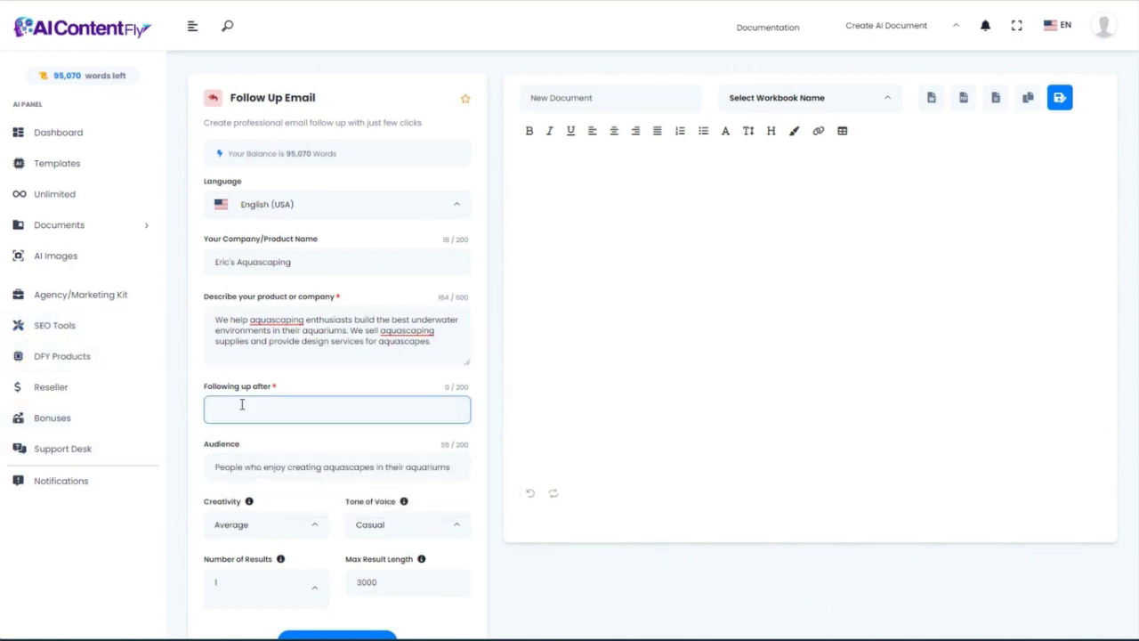
text(The prospect downloaded our free ebook about aquascaping.)
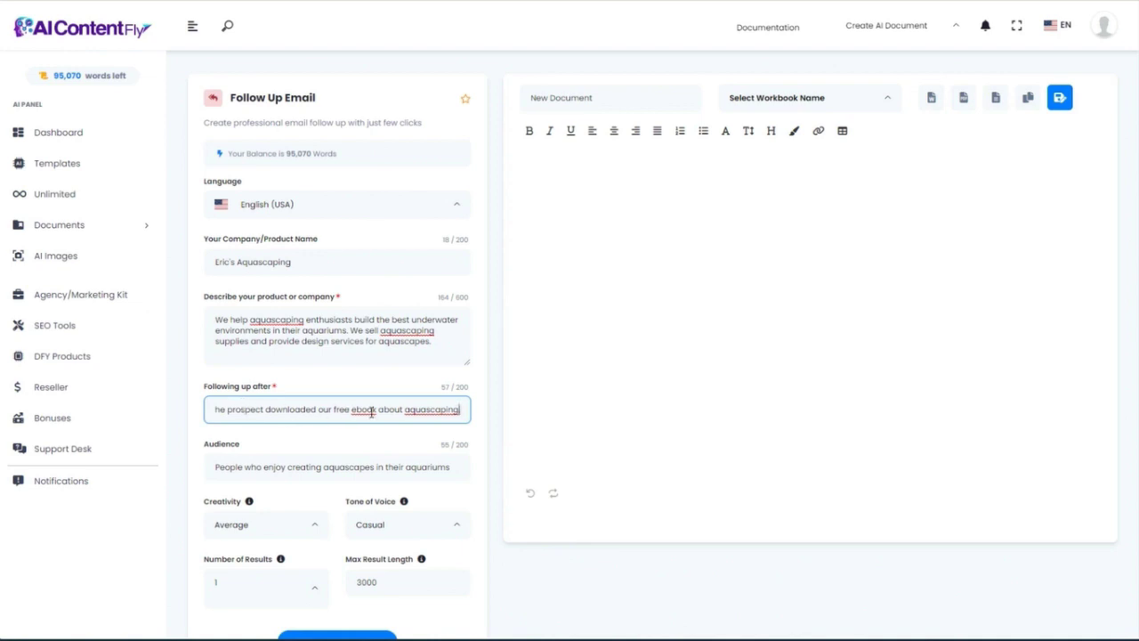
Check the ebook follow-up reason and generate the follow-up email text
drag(365, 412, 464, 412)
scroll(388, 412, down, 2)
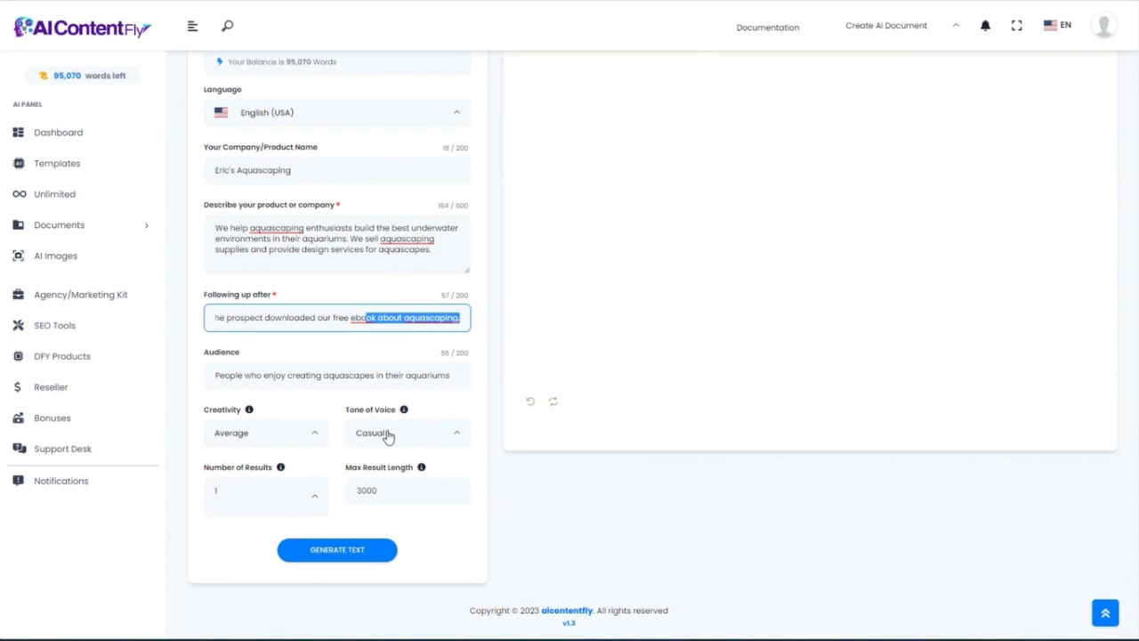
click(353, 549)
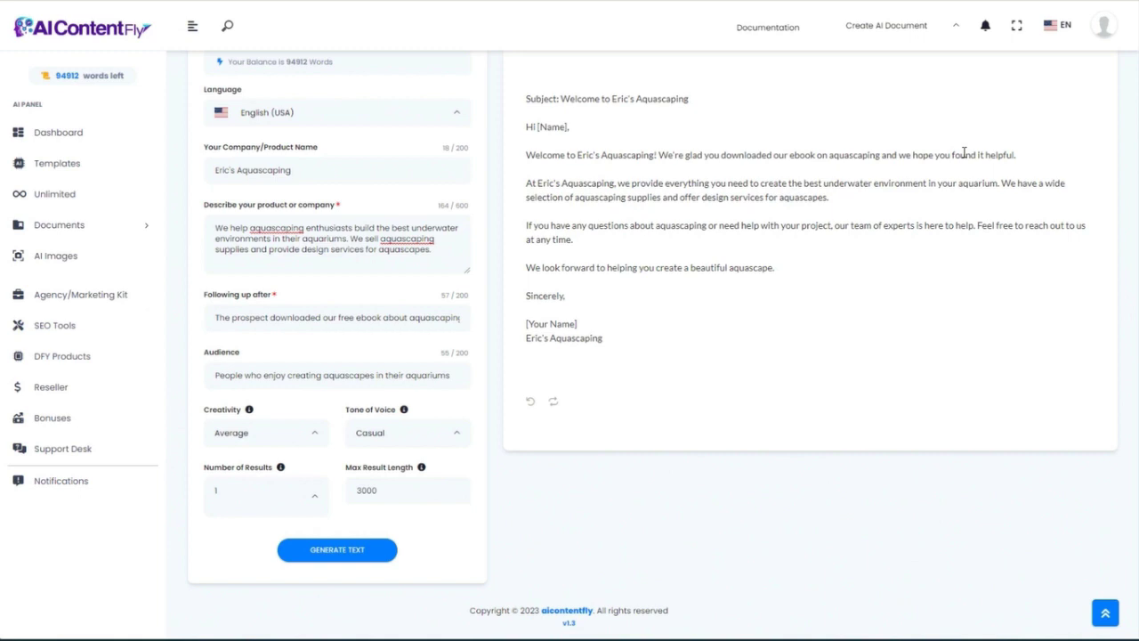
Open the Amazon Product Description template and set the product name to "Gray Slate Rocks for Aquascaping"
key(alt+Left)
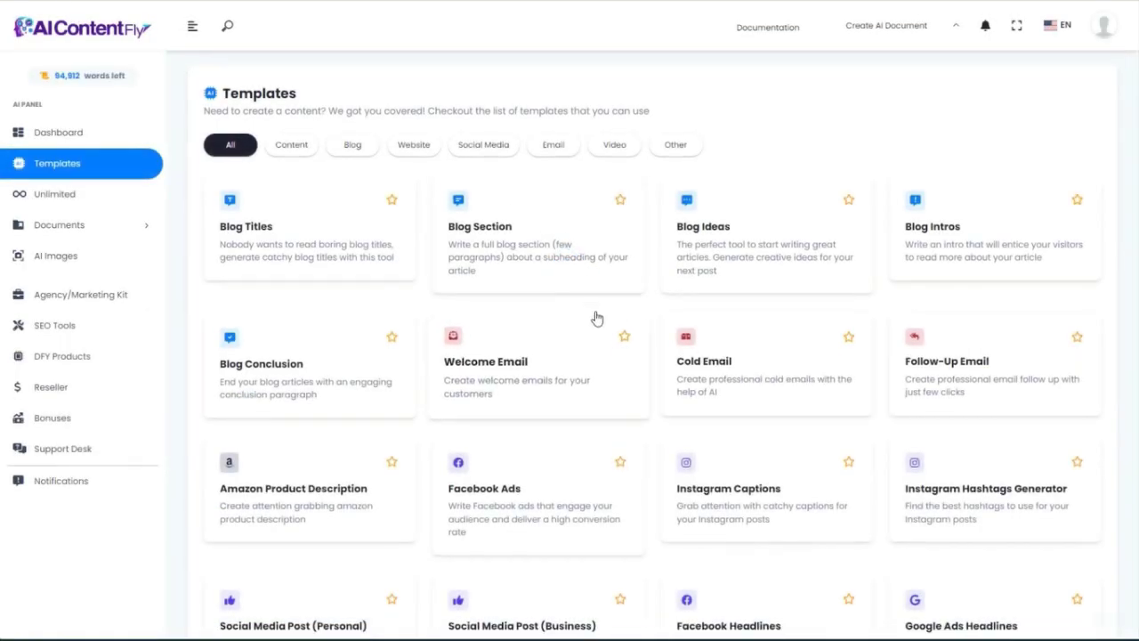
scroll(592, 356, down, 2)
scroll(534, 347, down, 1)
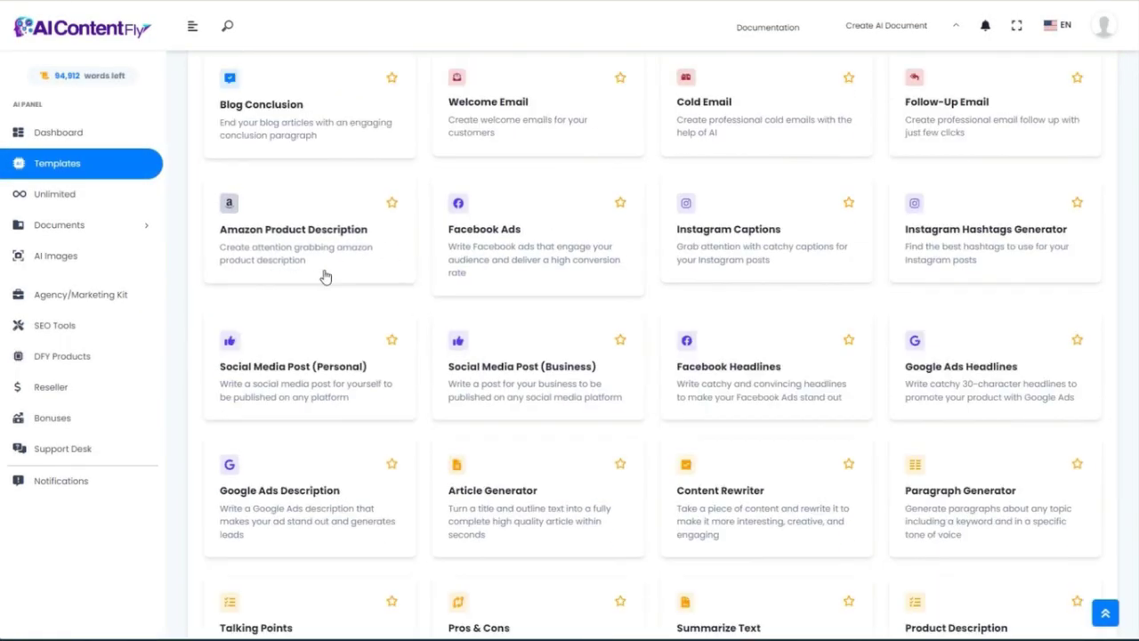
click(287, 235)
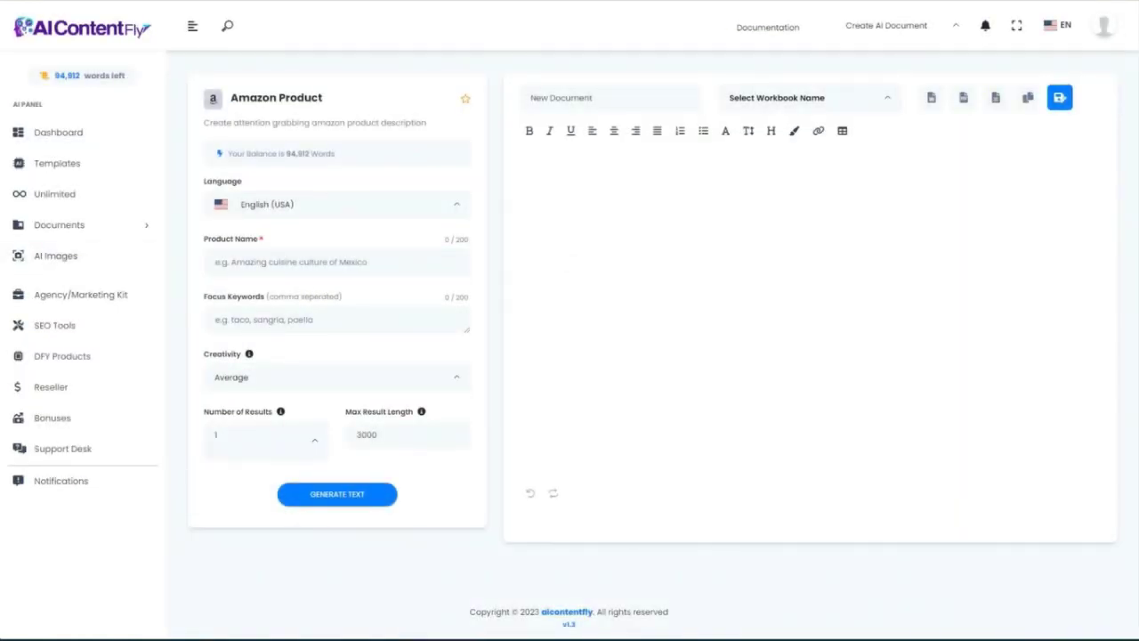
click(219, 260)
text(Gray Slate Rocks for Aquascaping)
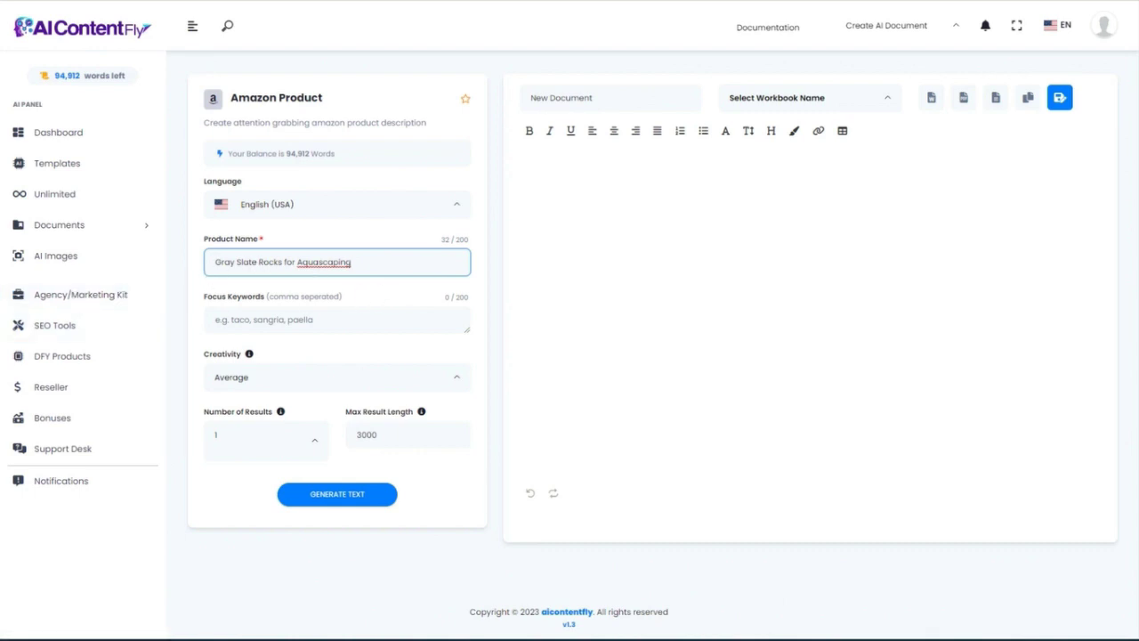
Set the focus keywords to "aquascape, aquarium, rocks, slate, natural, beautiful, safe" and generate the Amazon product description
click(209, 313)
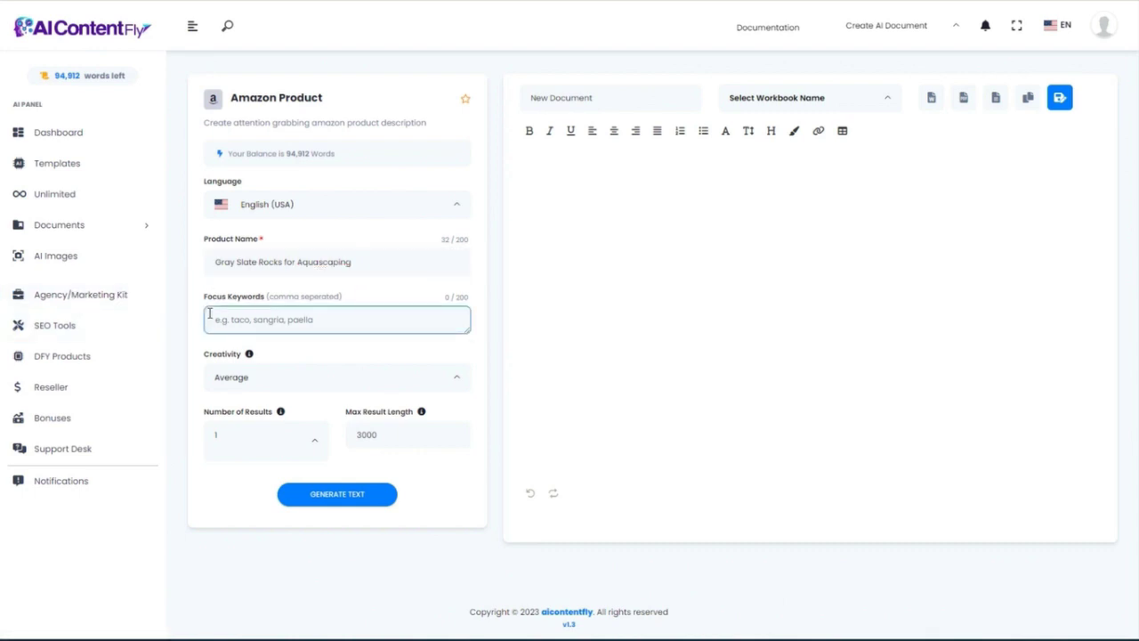
click(282, 267)
click(247, 320)
text(aquascape, aquarium, rocks, slate, natural, beautiful, safe)
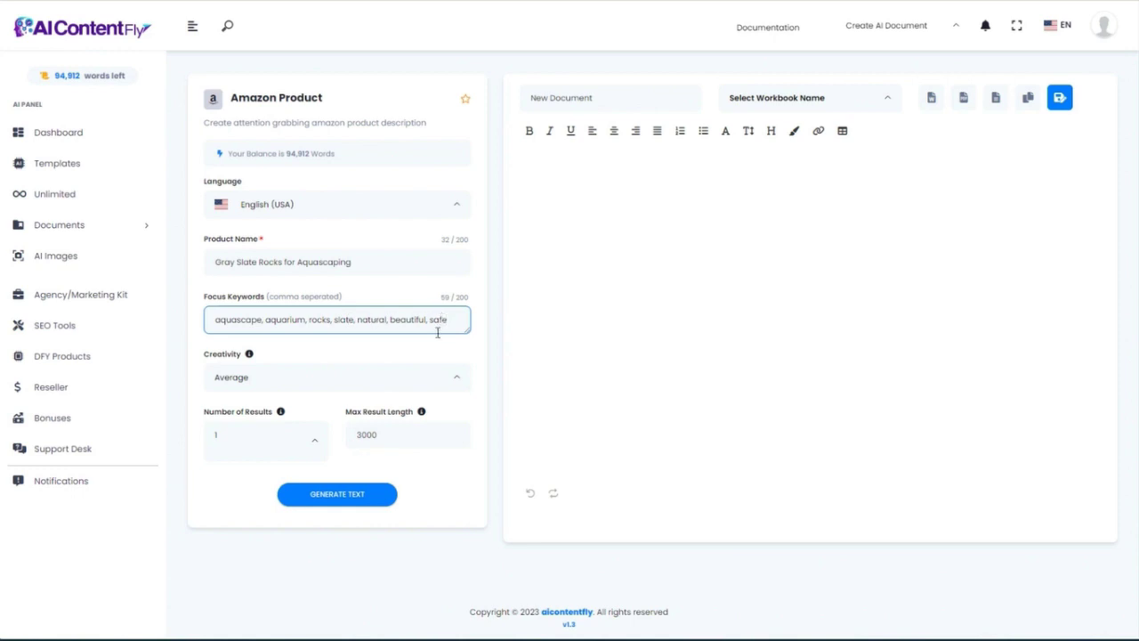
click(334, 497)
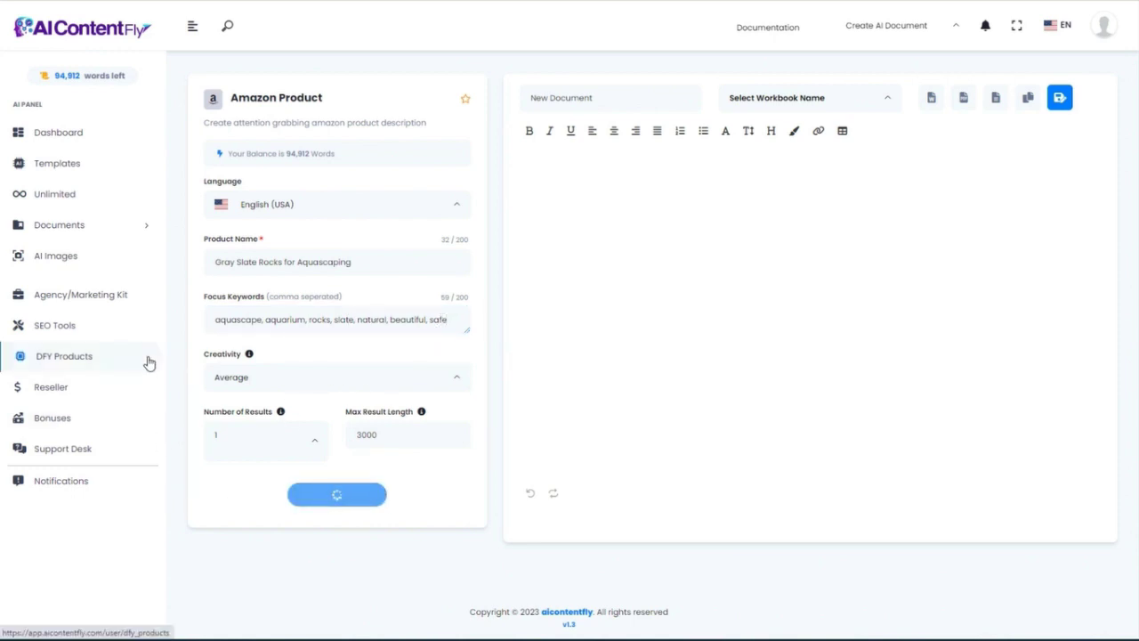
Copy the whole generated Gray Slate Rocks product description
drag(666, 233, 523, 189)
key(ctrl+c)
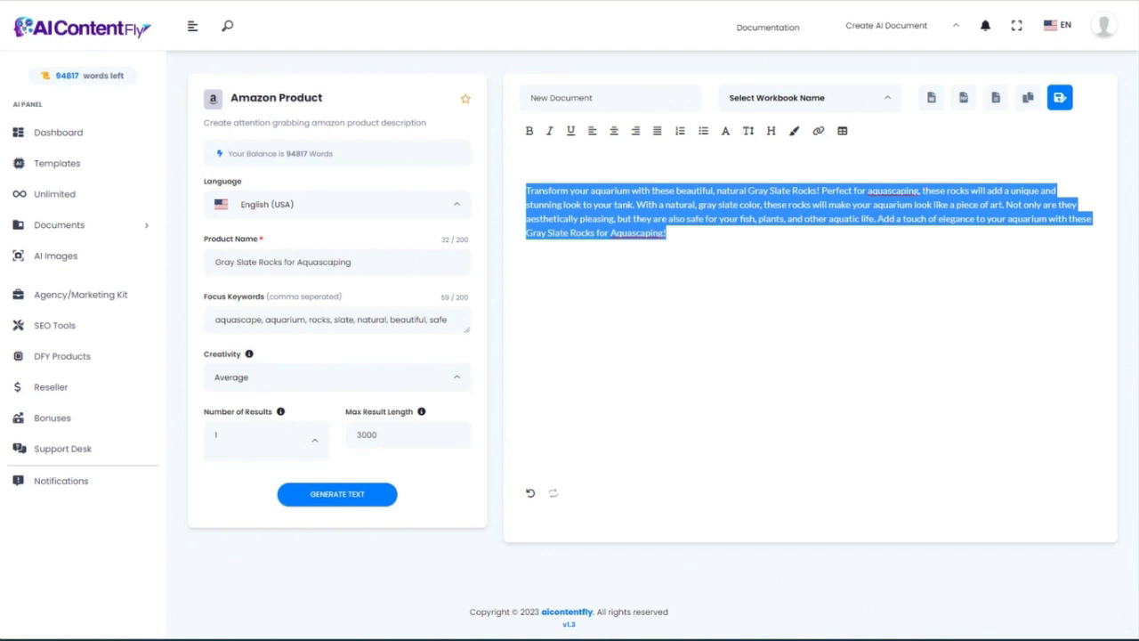
key(alt+Tab)
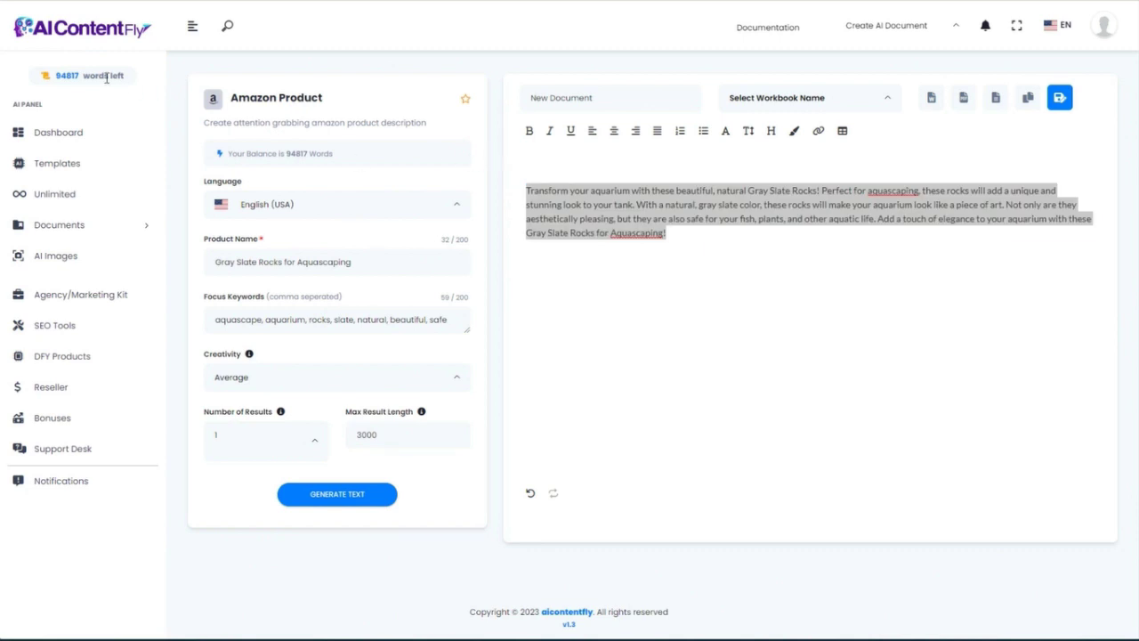
Open the Facebook Ads template with product name "Gray Slate Rocks for Aquascaping" and audience "People who enjoy creating aquascapes in their aquariums"
key(alt+Left)
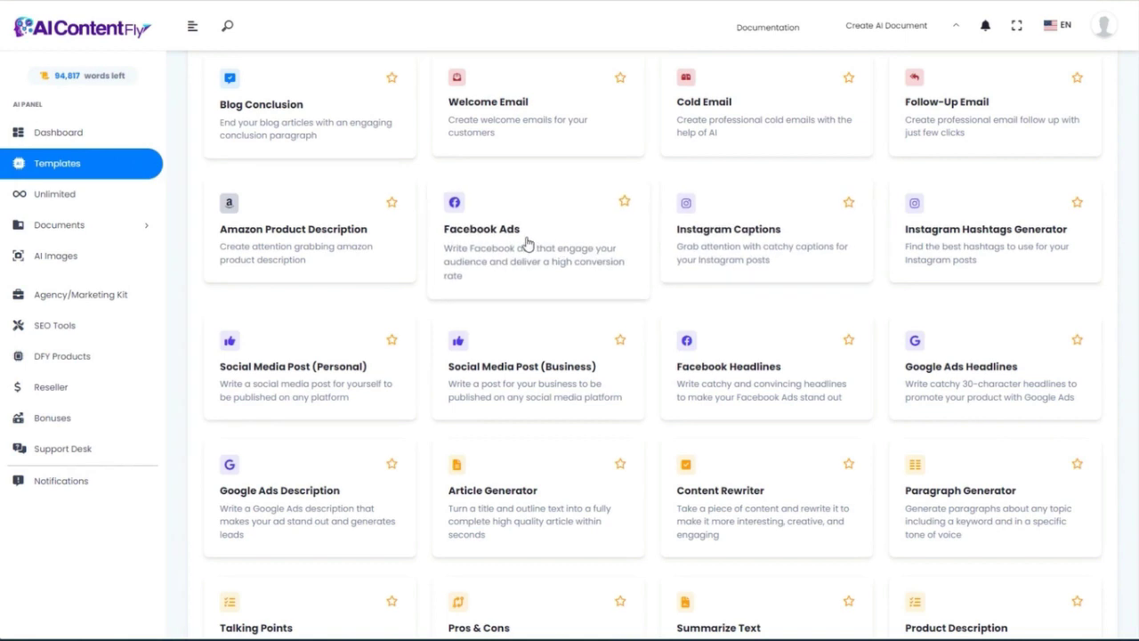
click(529, 245)
click(248, 274)
key(ctrl+v)
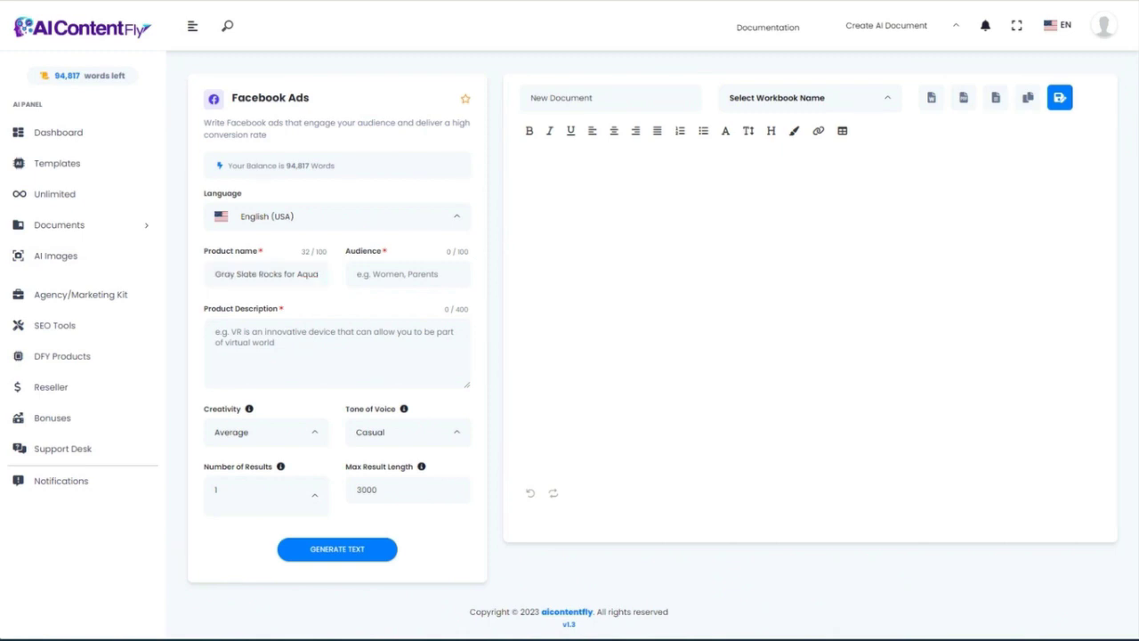
click(361, 277)
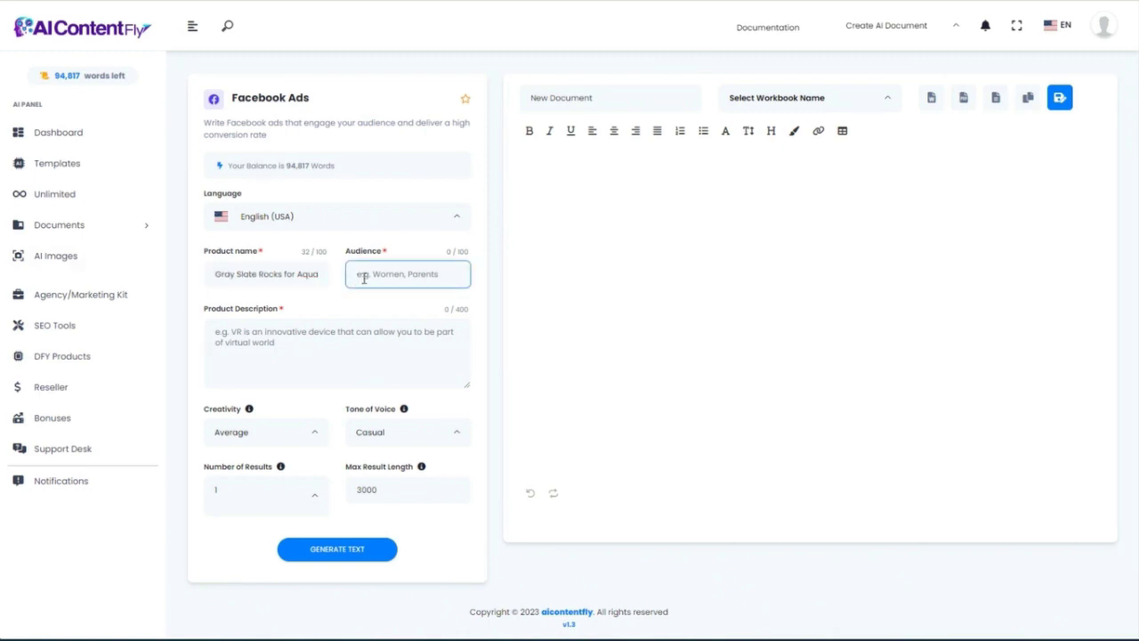
key(ctrl+v)
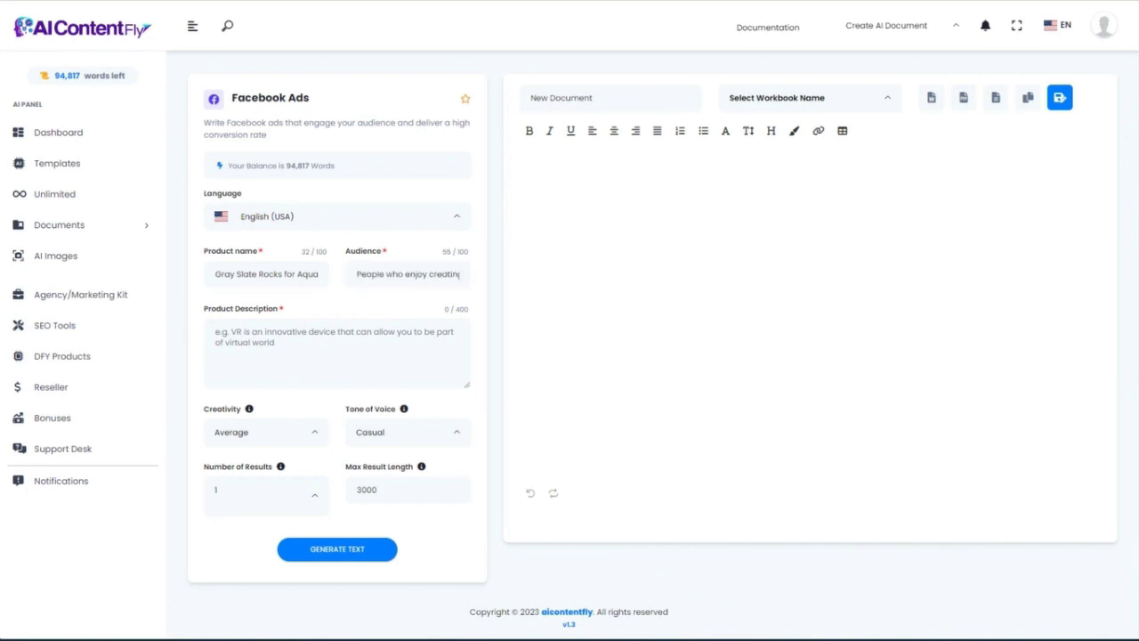
Paste the copied rock description as the product description, remove its cut-off last sentence, and generate the Facebook ad text
click(241, 328)
key(ctrl+v)
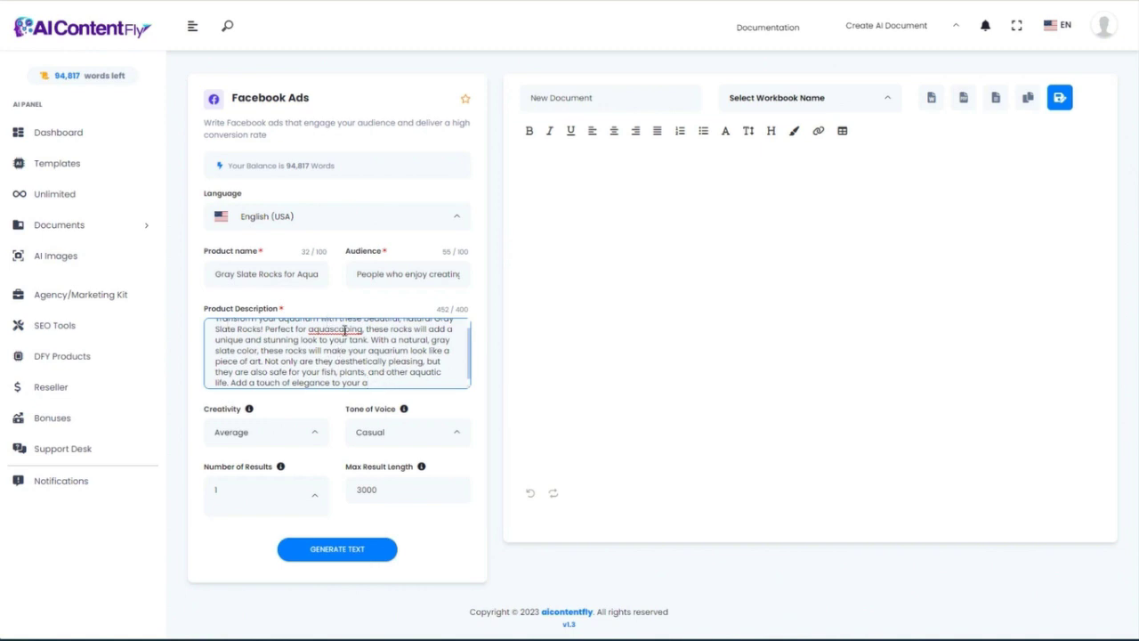
drag(391, 381, 236, 375)
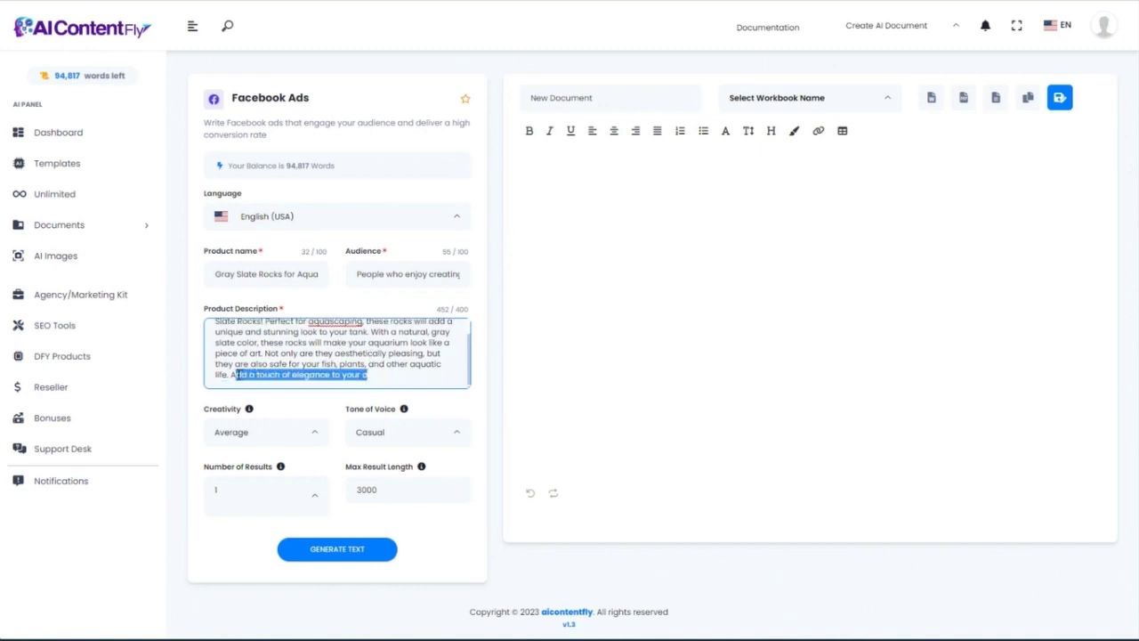
key(BackSpace)
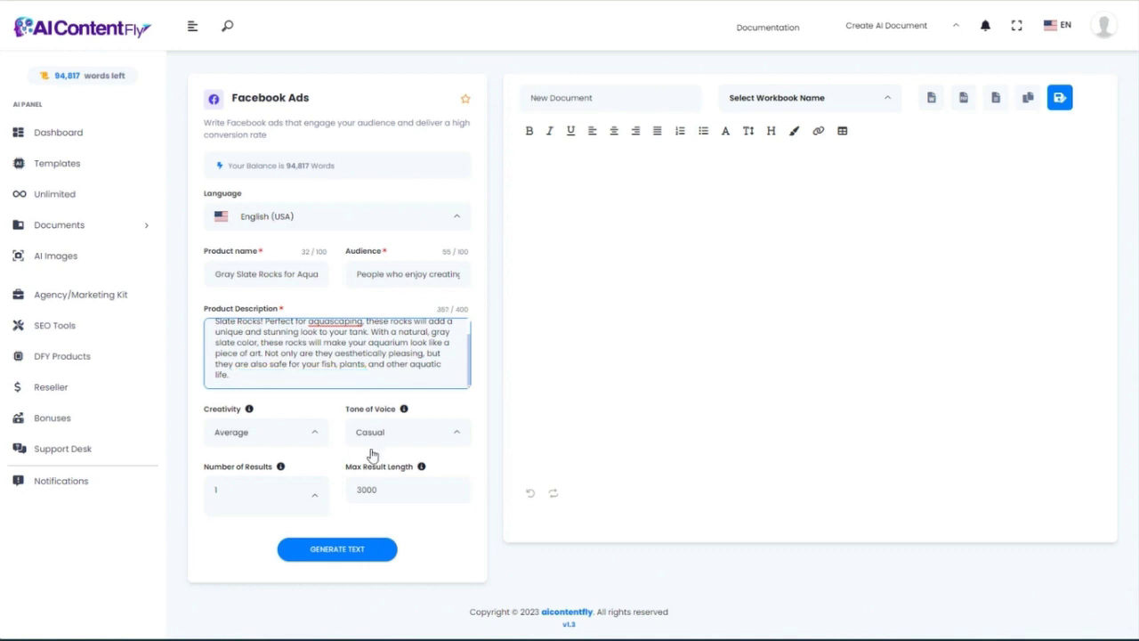
click(348, 562)
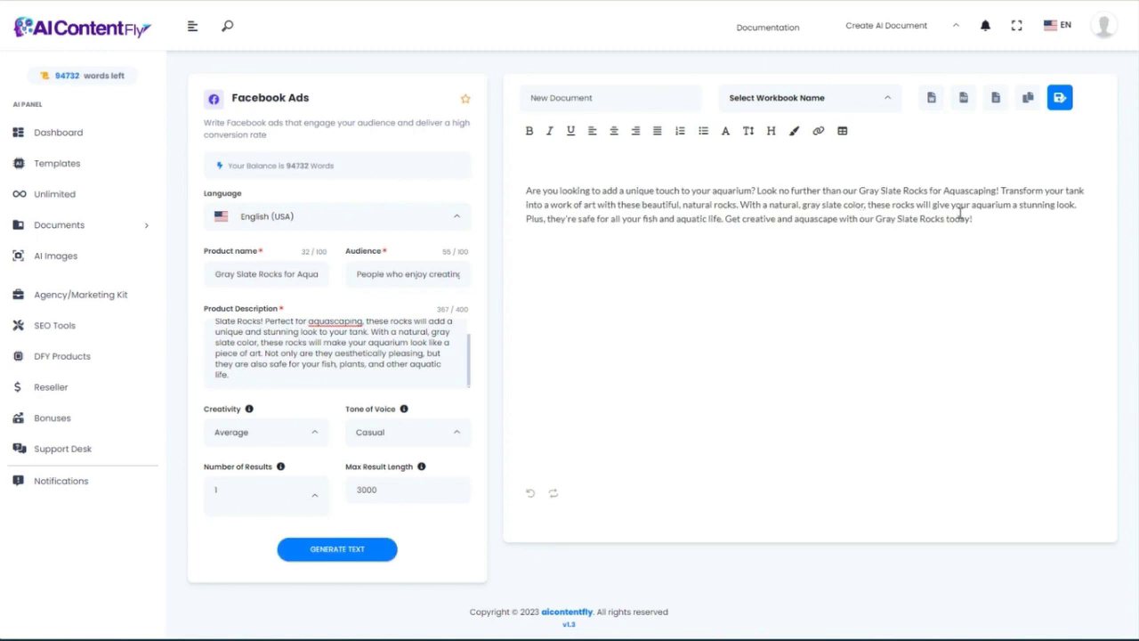
drag(983, 219, 1012, 247)
click(528, 190)
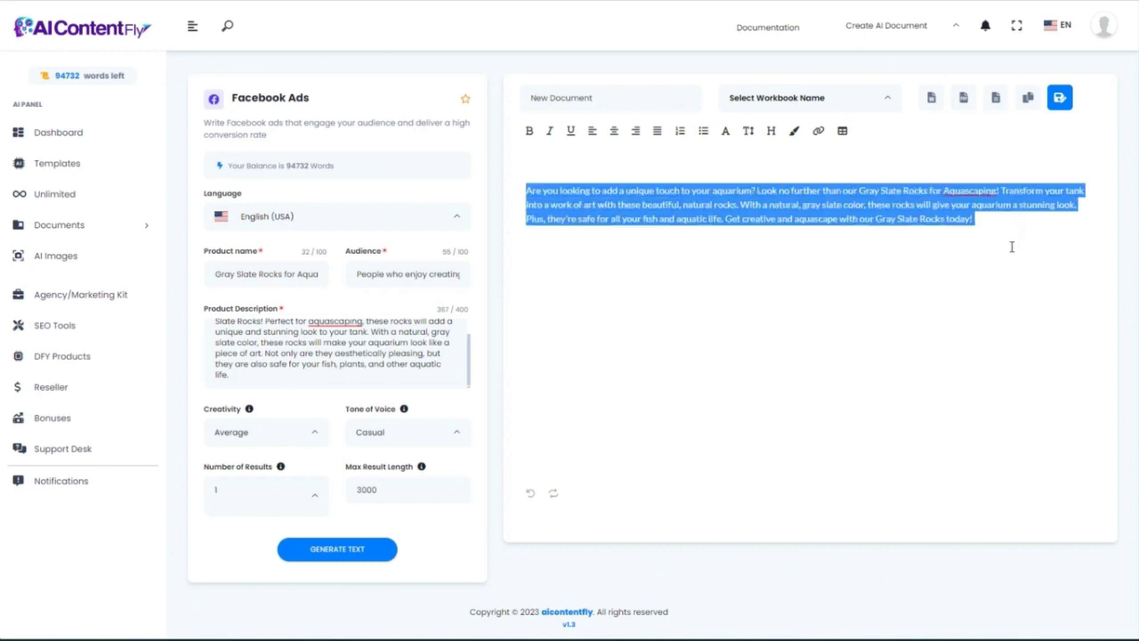
Generate Instagram captions about "How to get started with aquascaping, for beginners who are interested in learning how to create an aquascape in an aquarium."
key(alt+Left)
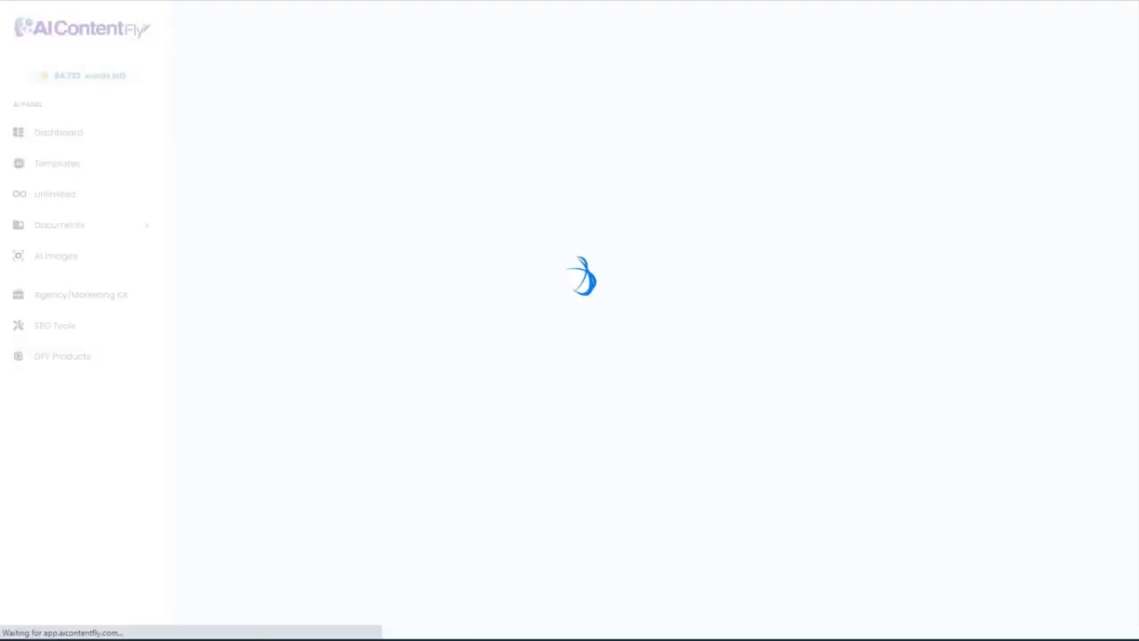
click(780, 246)
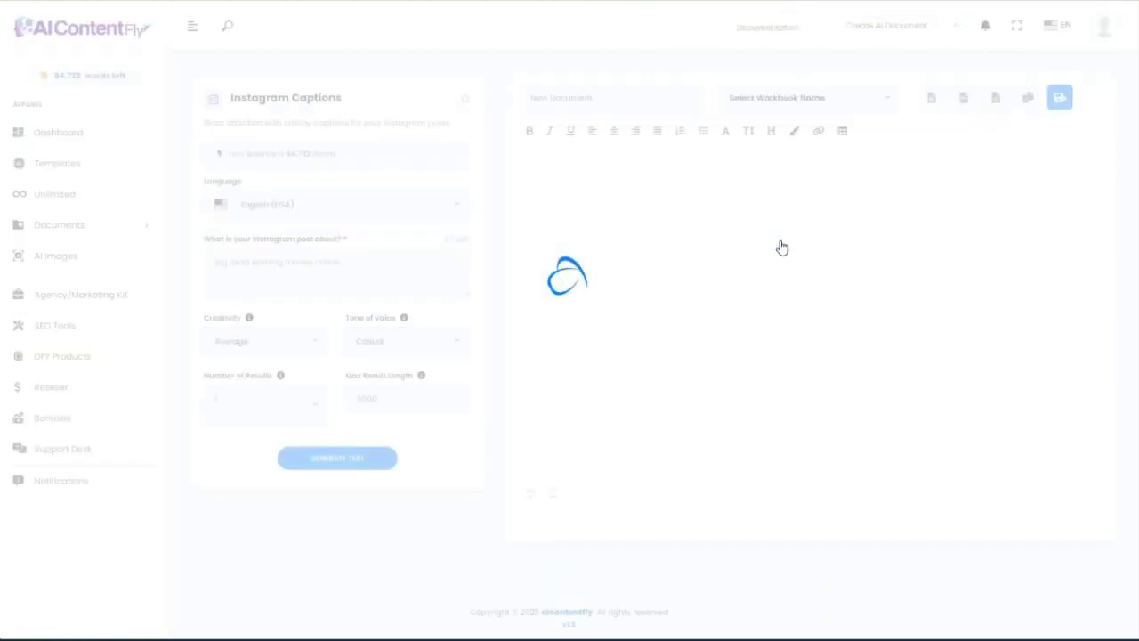
click(257, 262)
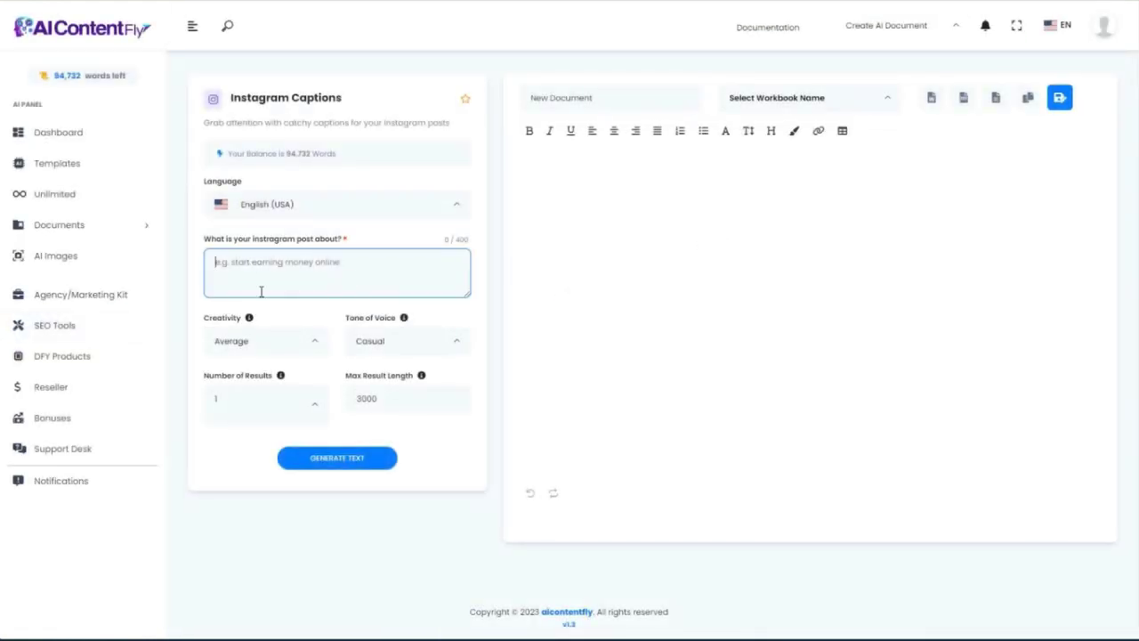
text(How to get started with aquascaping, for beginners who are interested in learning how to create an aquascape in an aquarium.)
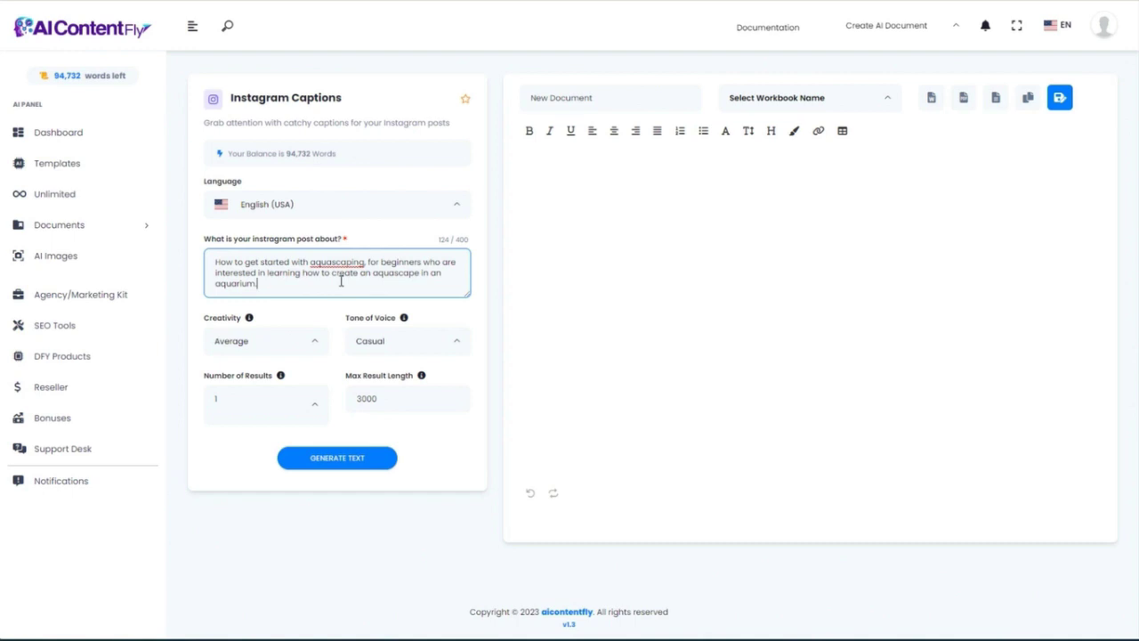
click(350, 461)
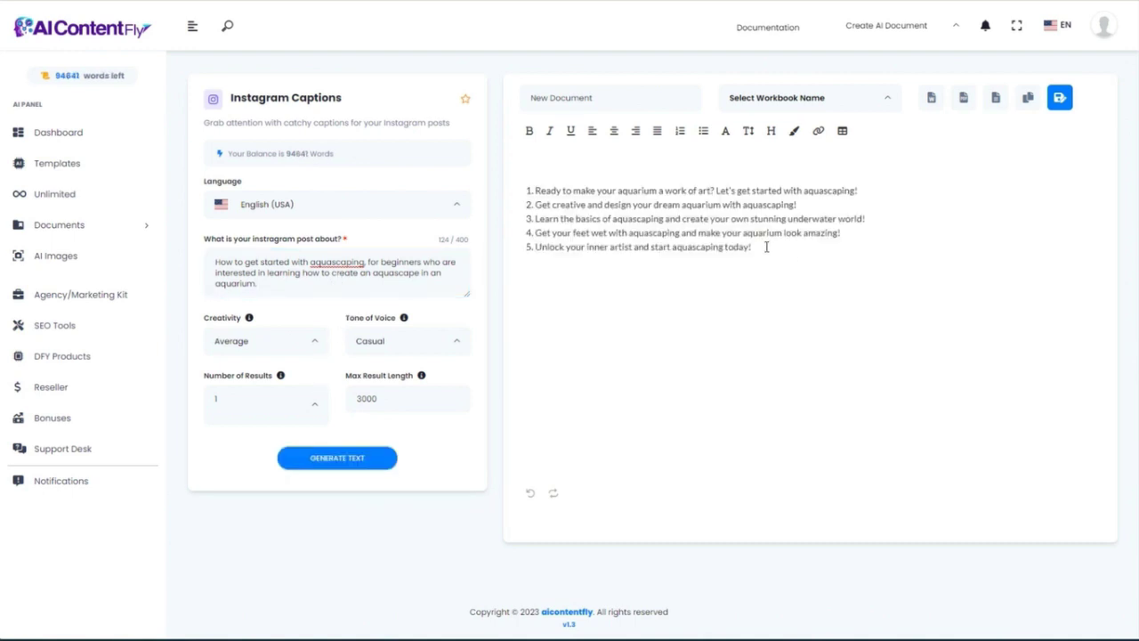
drag(753, 247, 533, 187)
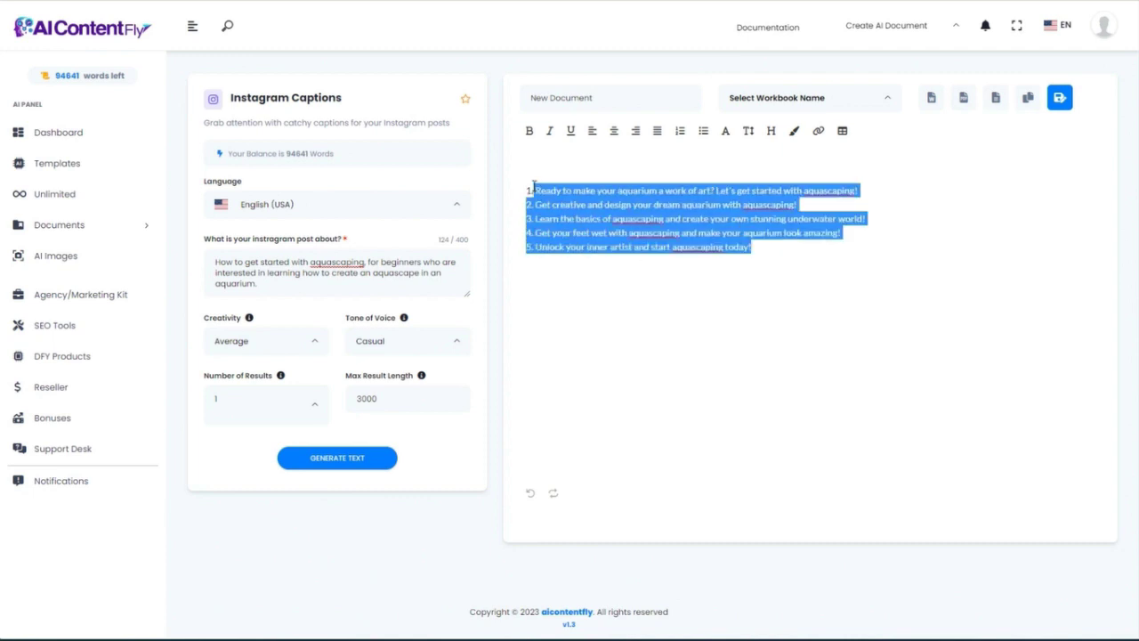
click(590, 218)
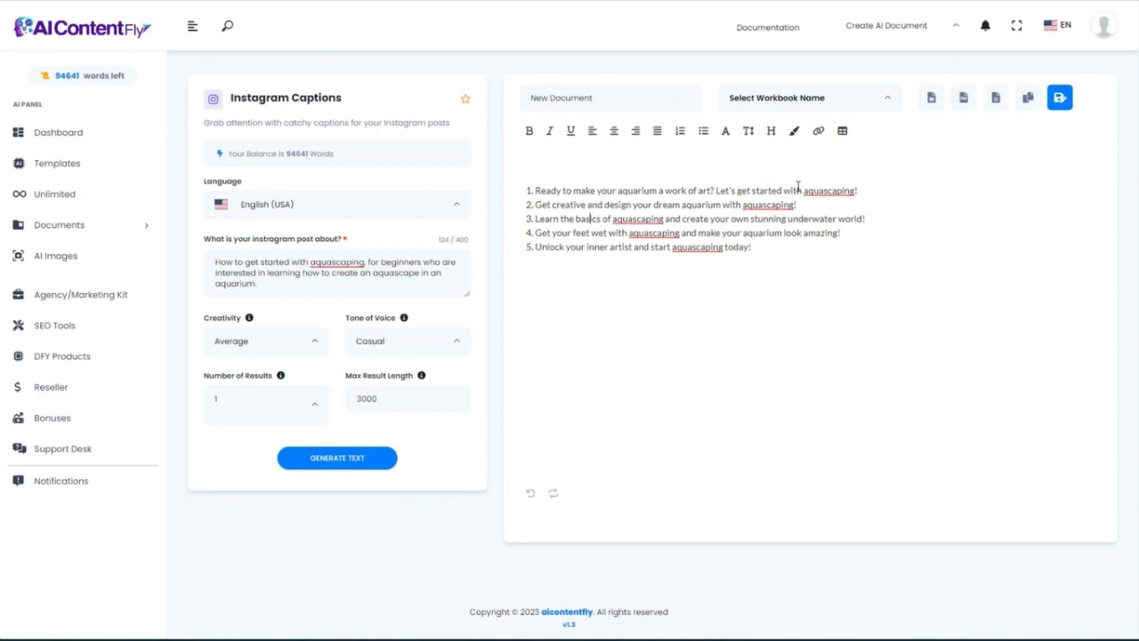
Generate Instagram hashtags for the keyword "aquascape" and highlight #plantedtank in the generated text
key(alt+Left)
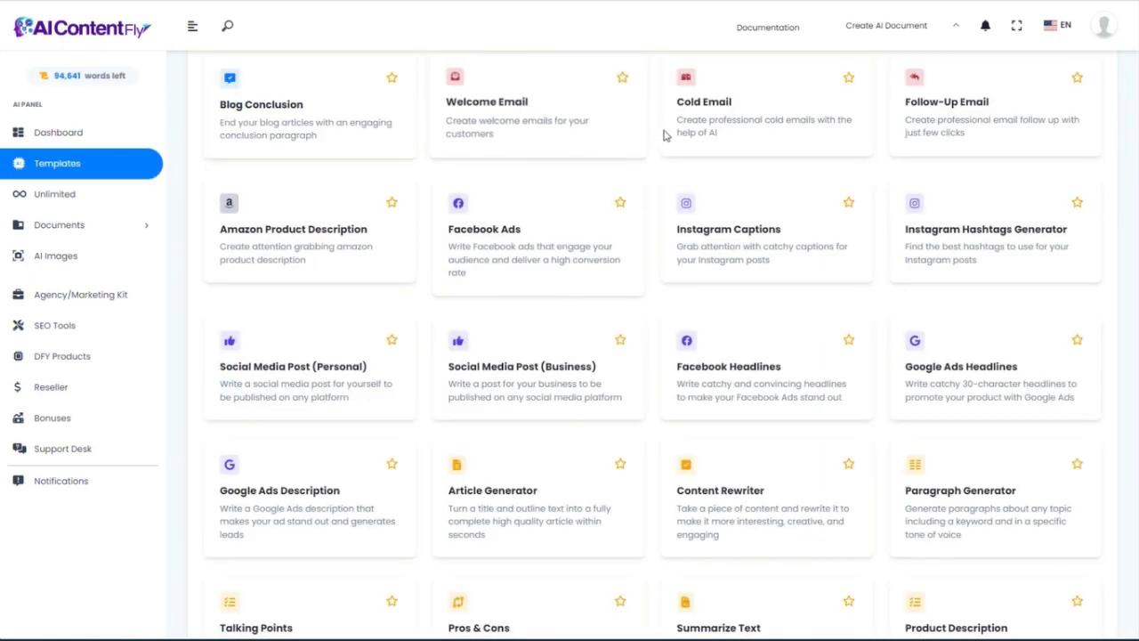
click(950, 242)
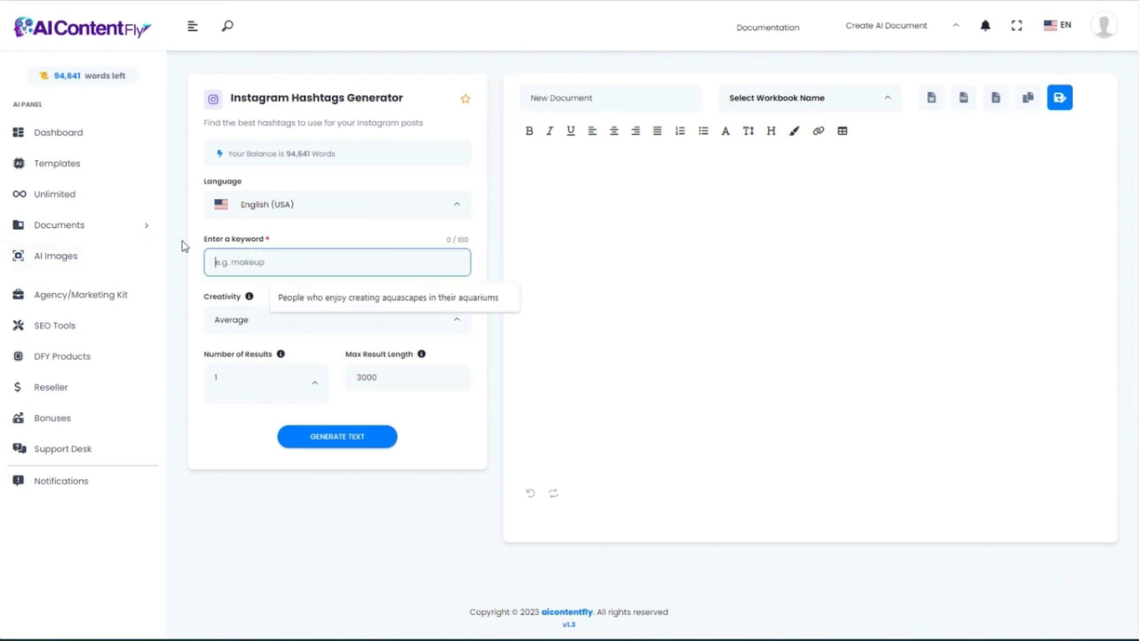
text(aquascape)
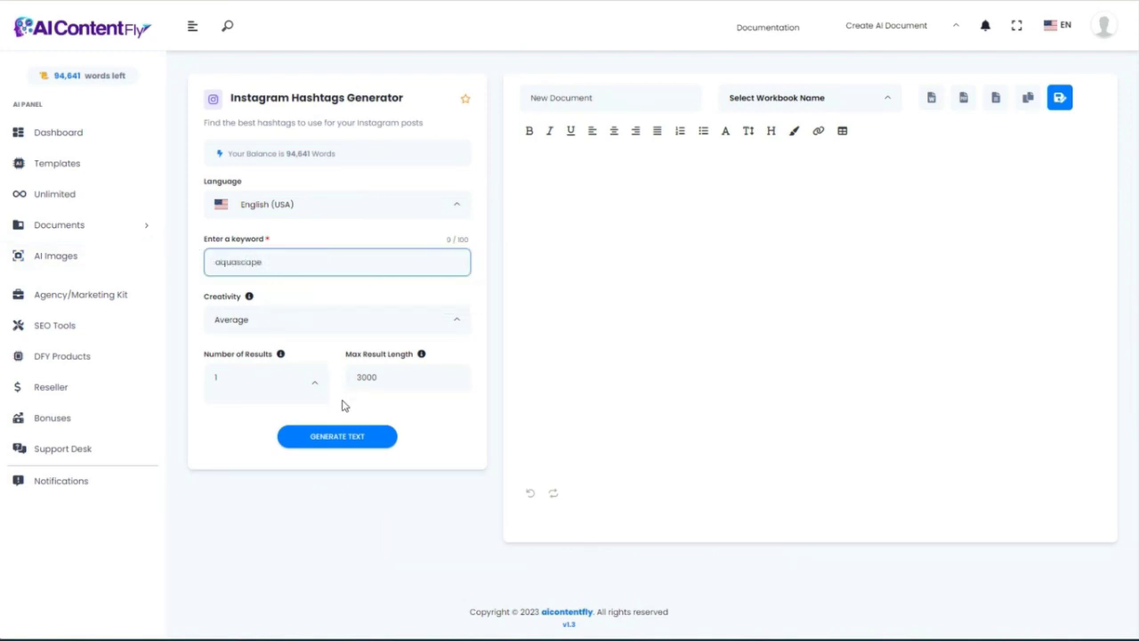
click(347, 440)
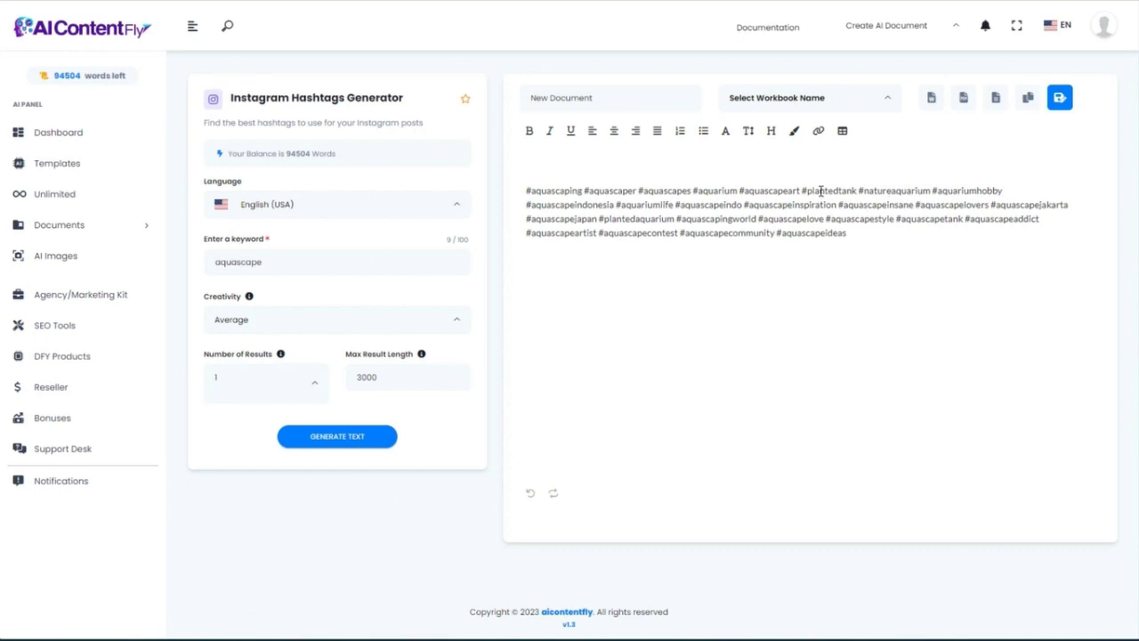
drag(803, 190, 857, 188)
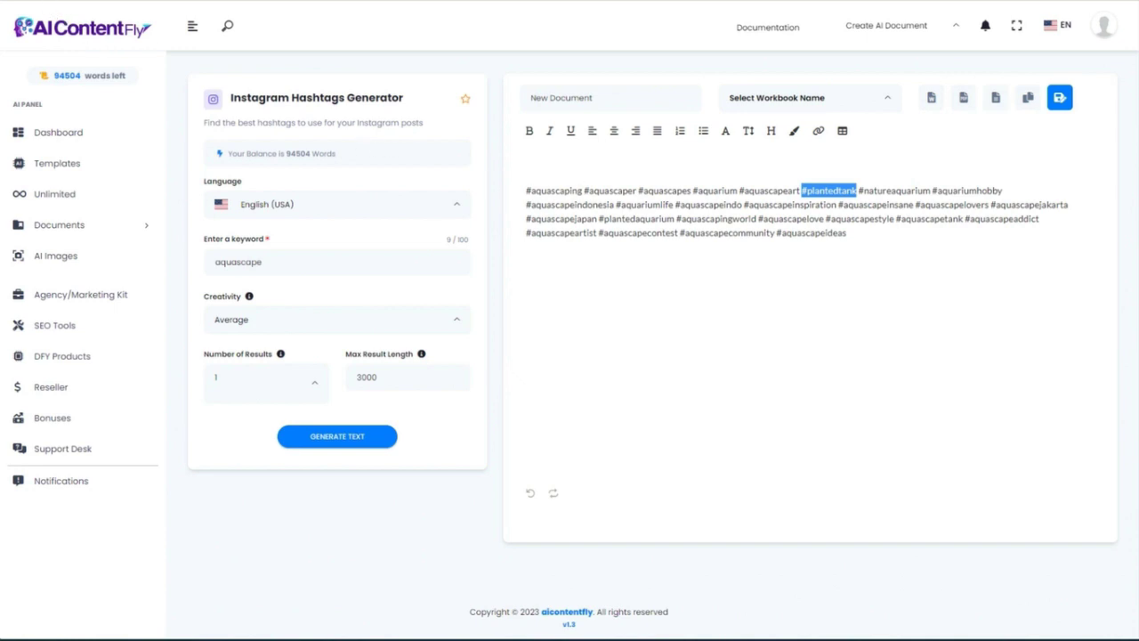
Generate a personal social media post about "My new aquascape that I created in my aquarium."
key(alt+Left)
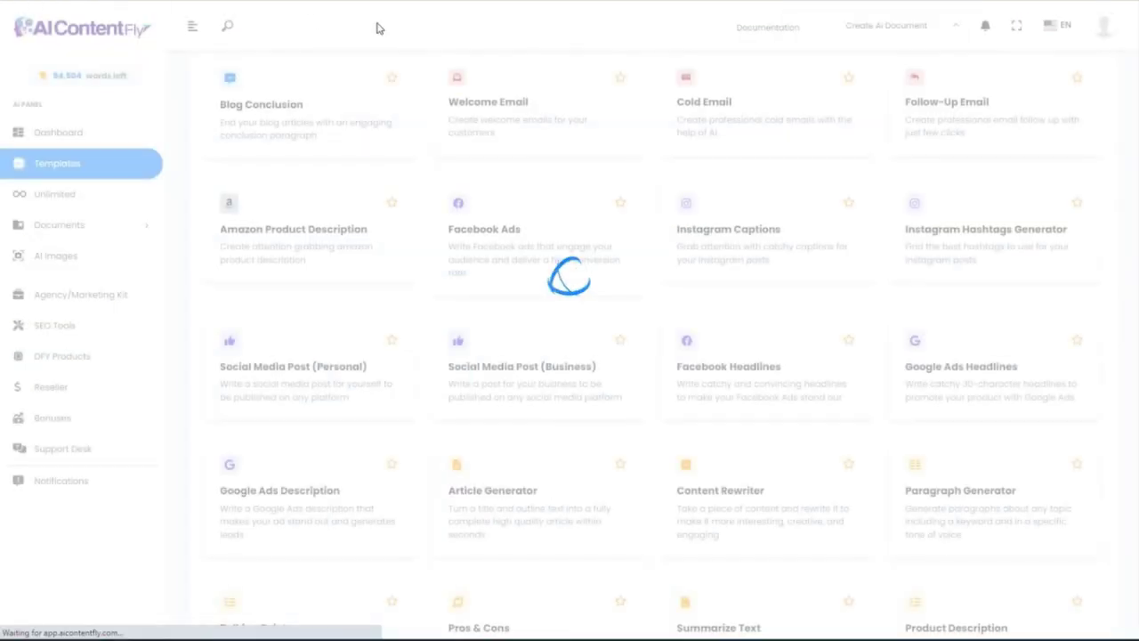
click(275, 383)
click(270, 275)
text(My new aquascape that I created in my aquarium.)
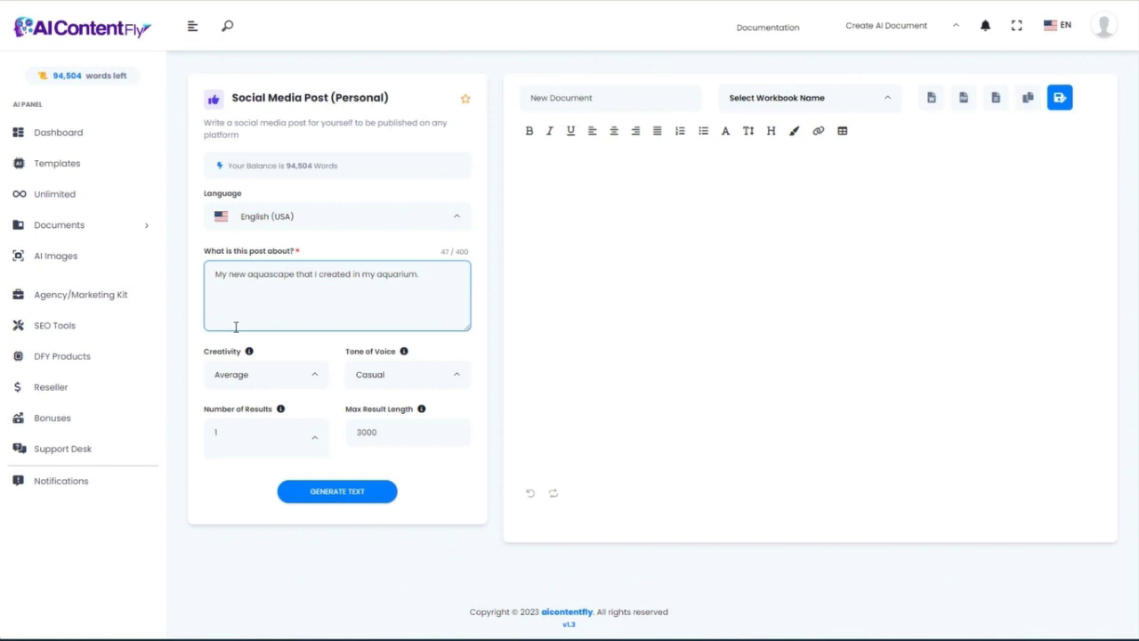
click(346, 496)
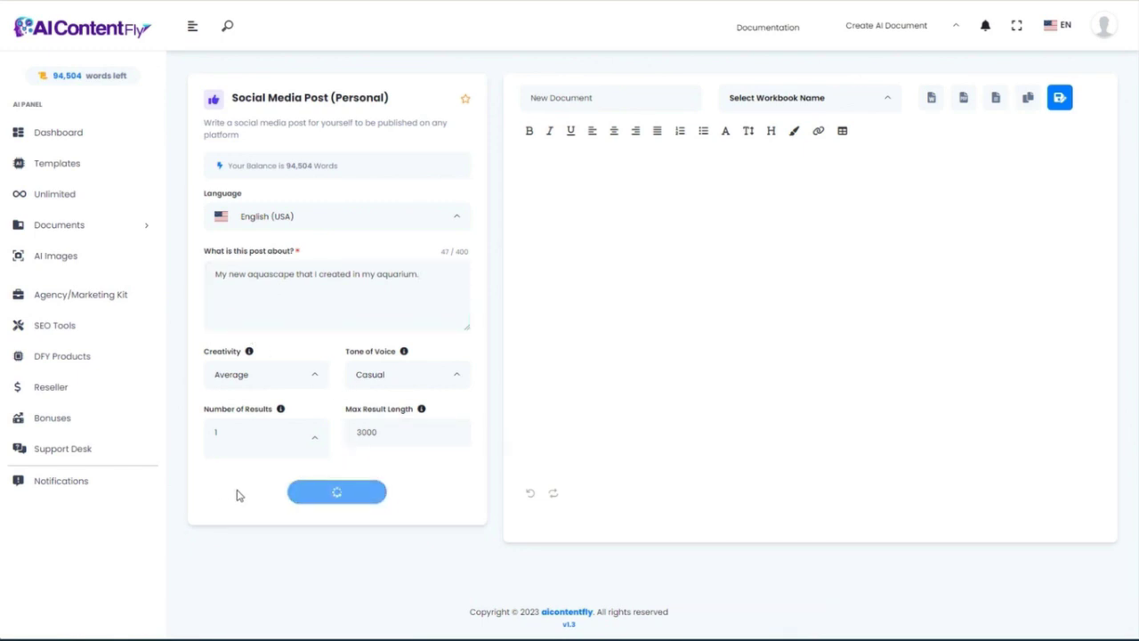
Open the Social Media Post (Business) template and enter "Eric's Aquascaping" with the description of its aquascaping supplies and design services
click(47, 13)
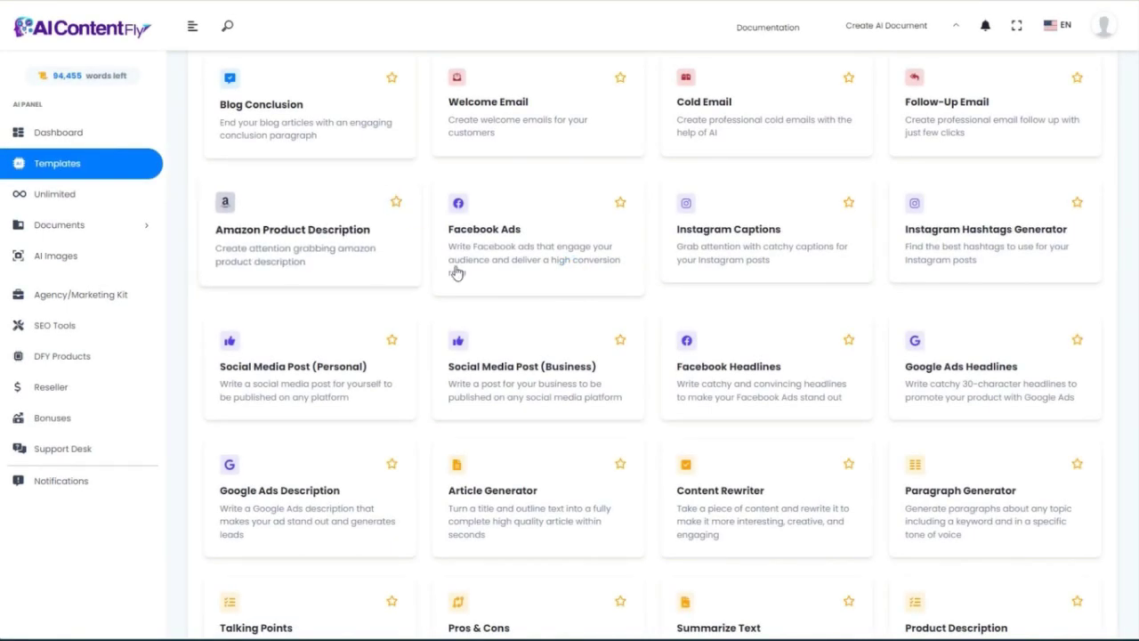
click(512, 387)
click(338, 267)
scroll(339, 267, down, 1)
click(1105, 612)
click(338, 175)
text(Eric's Aquascaping)
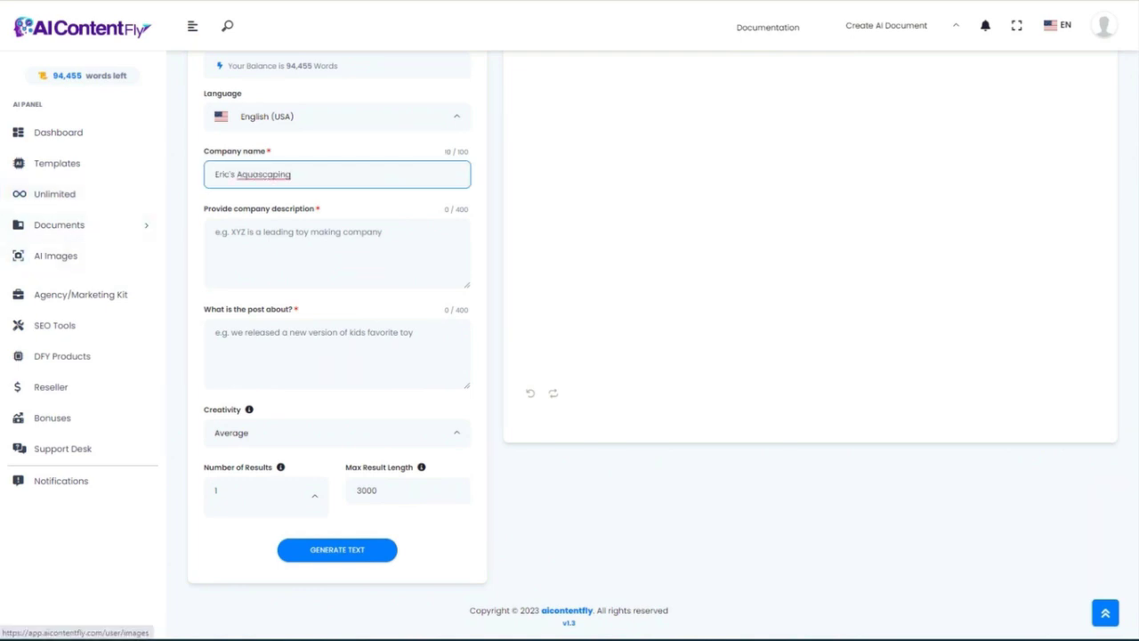
click(266, 240)
text(We help aquascaping enthusiasts build the best underwater environments in their aquariums. We sell aquascaping supplies and provide design services for aquascapes.)
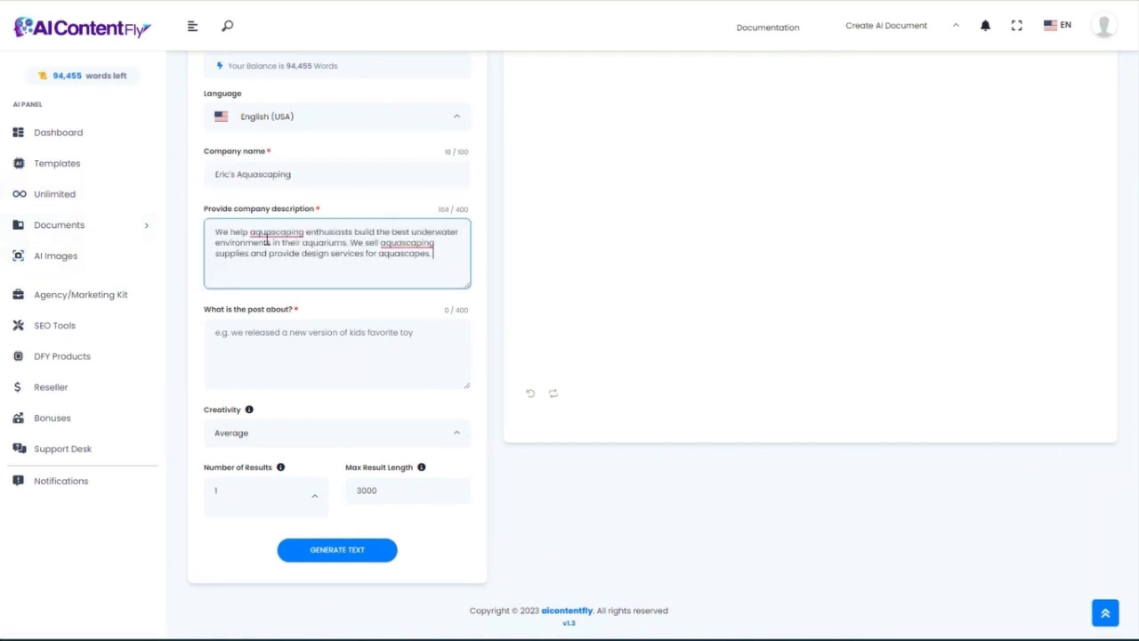
Set the business post's topic to how beginners can get started with aquascaping in an aquarium, and generate the post text
click(255, 332)
text(How to get started with aquascaping, for beginners who are interested in learning how to create an aquascape in an aquarium.)
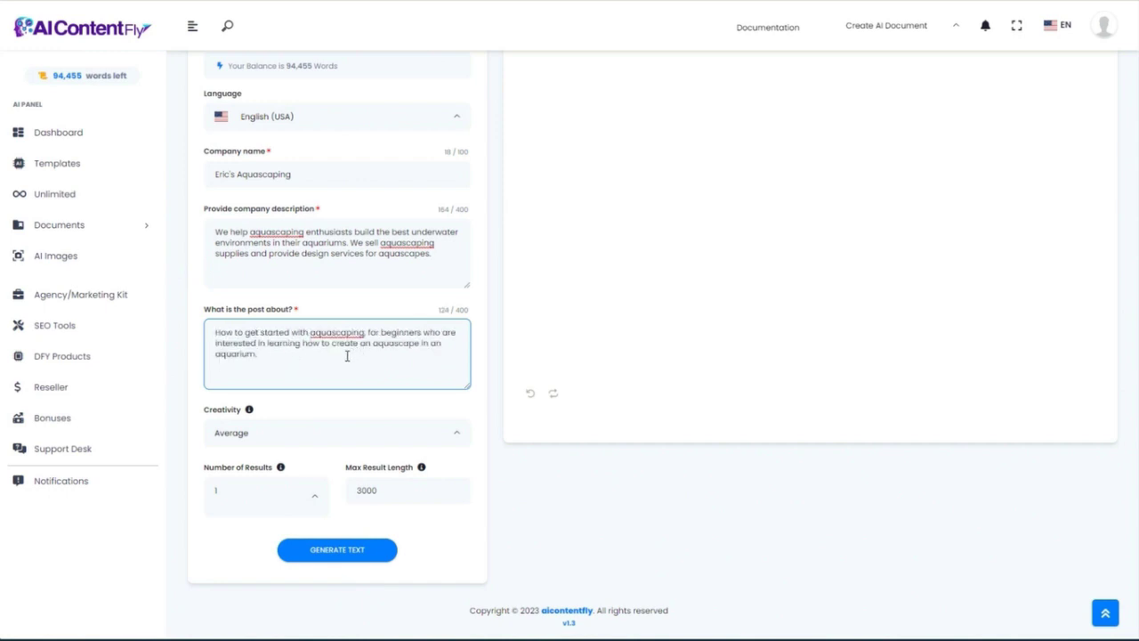
click(331, 555)
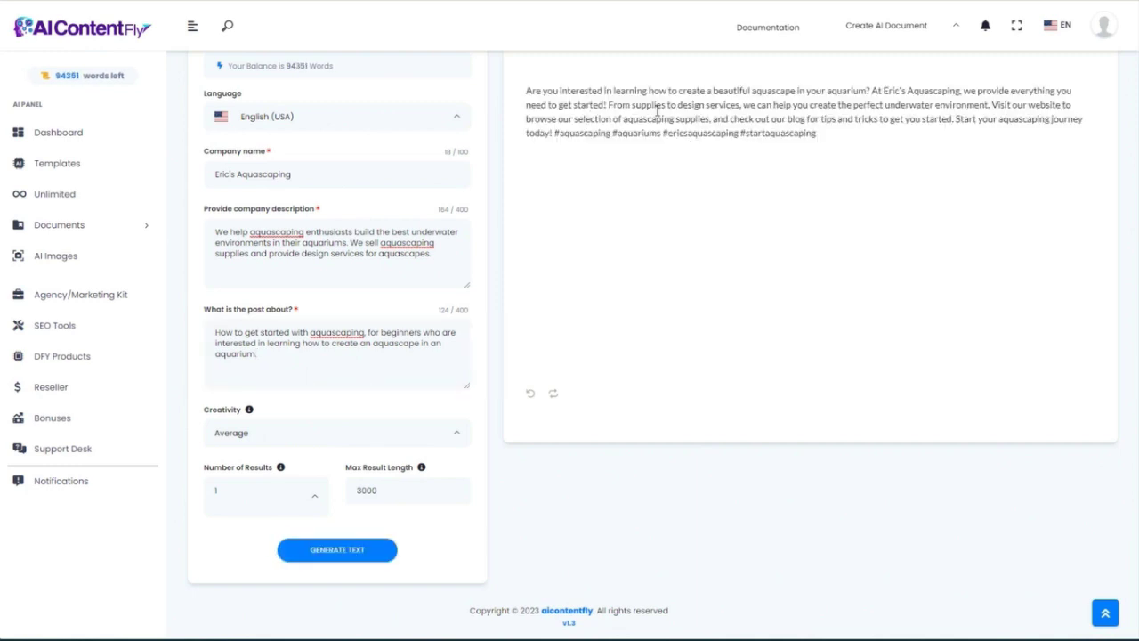
key(alt+Left)
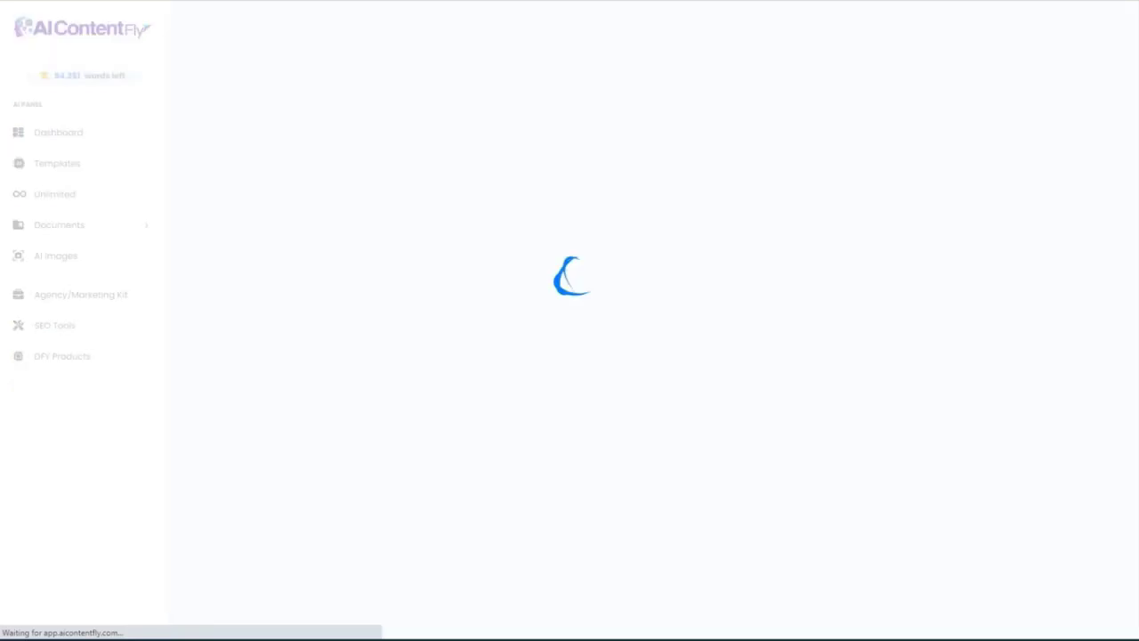
Open the Facebook Headlines template and enter product "Gray Slate Rocks for Aquascaping" with audience "People who enjoy creating aquascapes in their aquariums"
scroll(621, 356, down, 1)
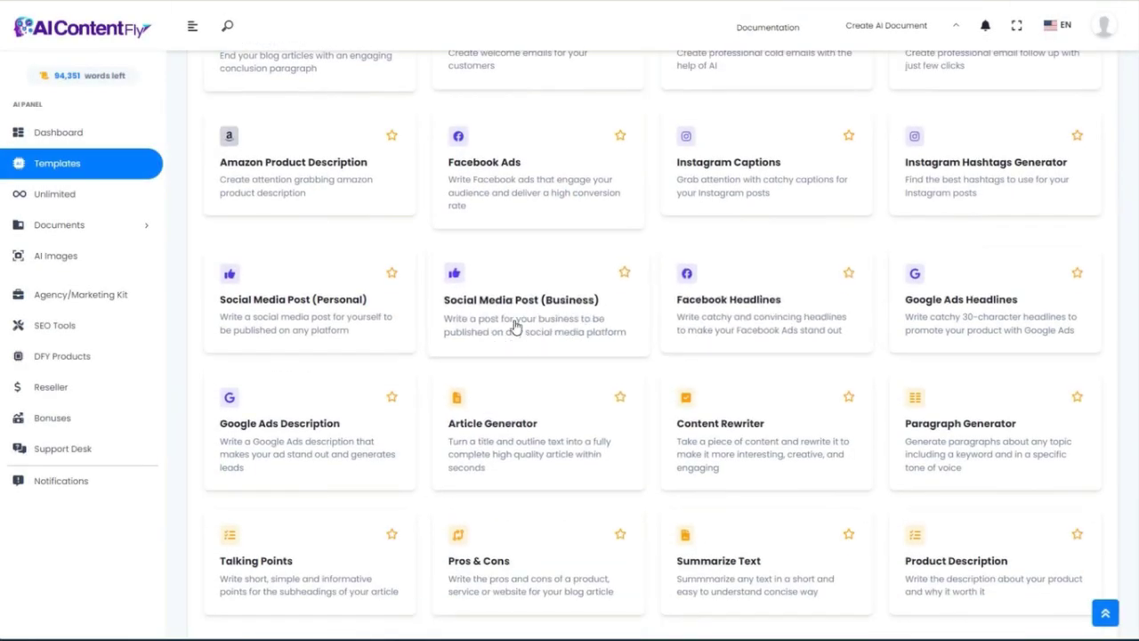
click(732, 308)
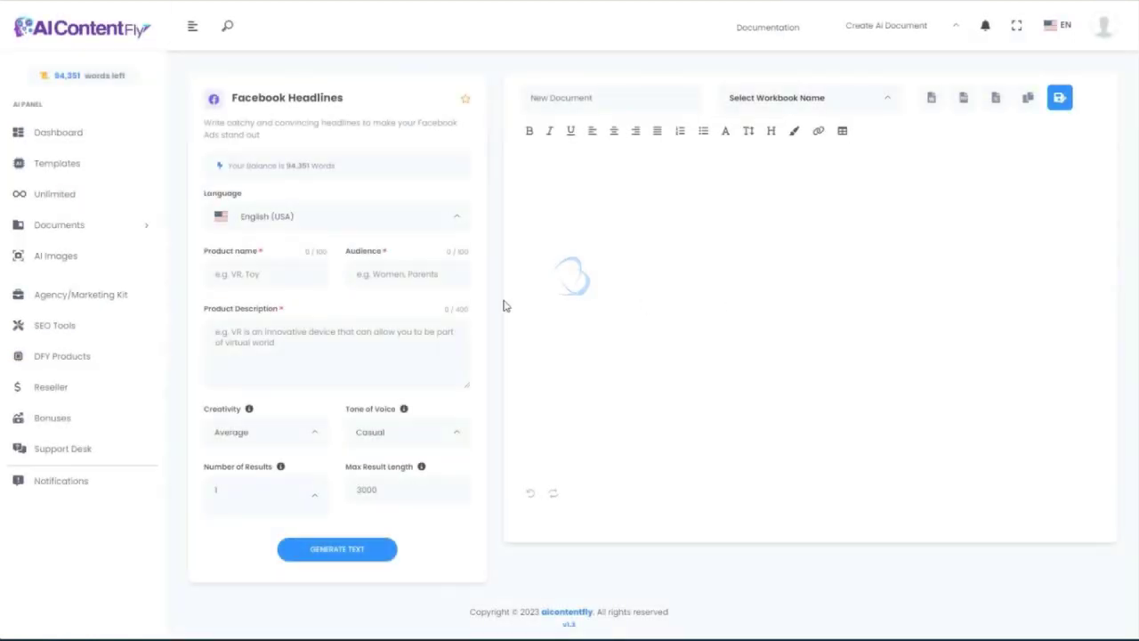
click(230, 277)
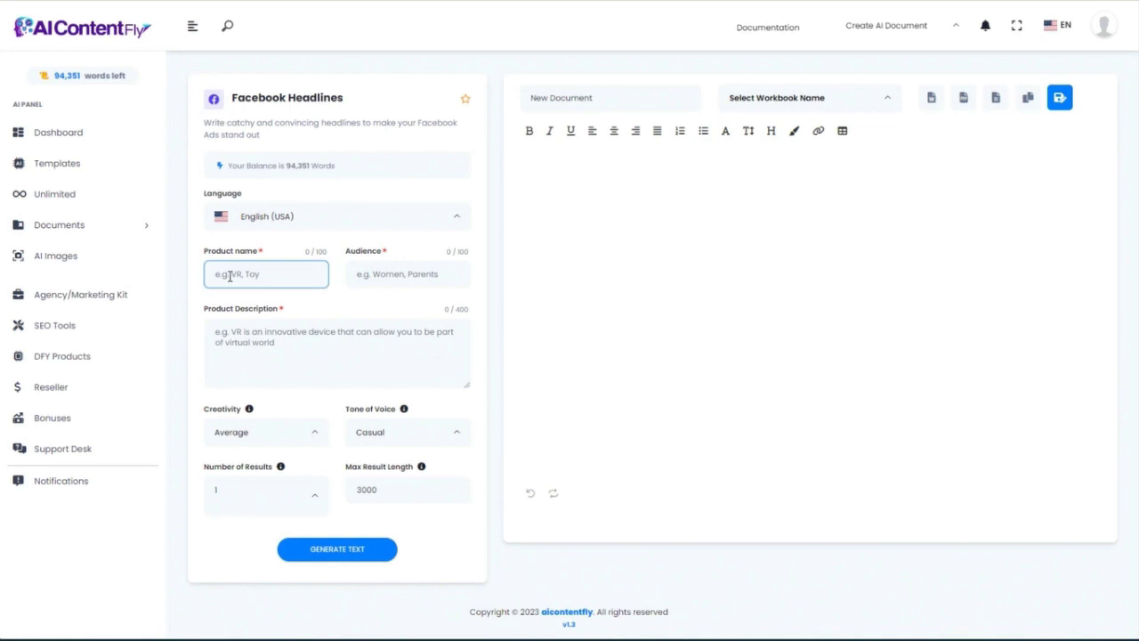
key(ctrl+v)
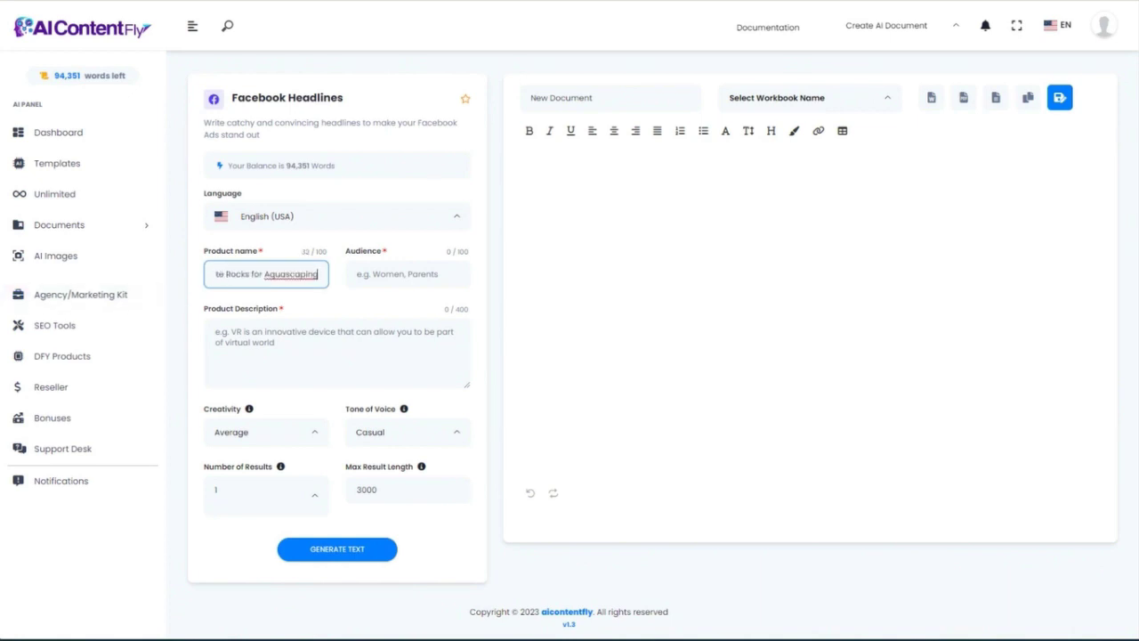
click(361, 281)
key(ctrl+v)
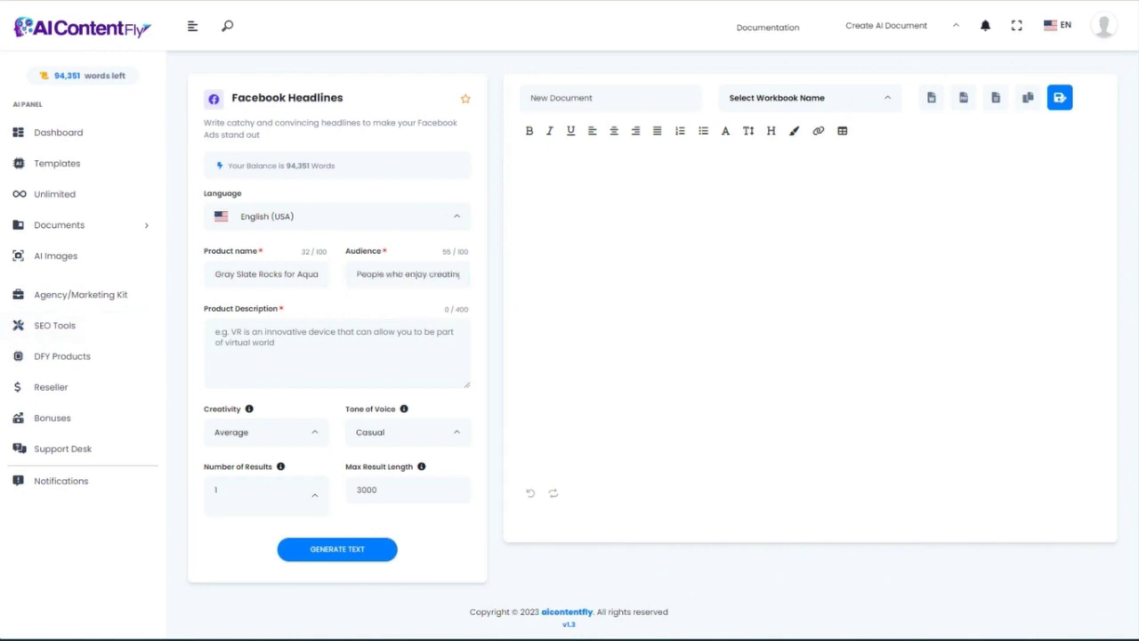
Paste the slate rocks product description and delete the closing text from "Add a touch of elegance" so it ends with "aquatic life."
click(256, 339)
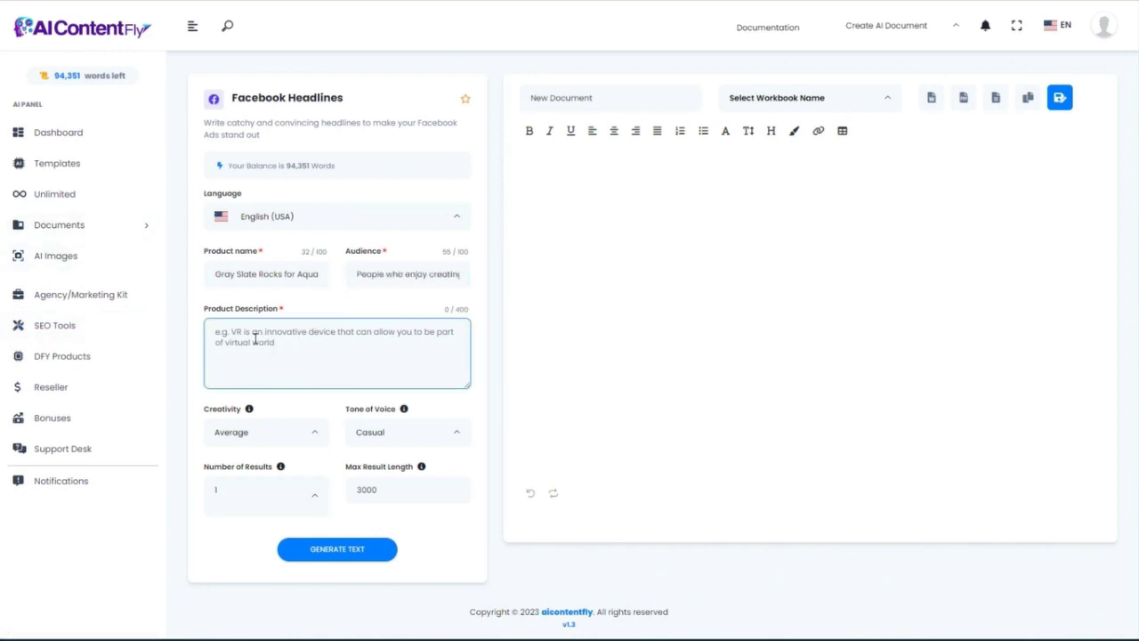
key(ctrl+v)
drag(366, 381, 231, 381)
key(BackSpace)
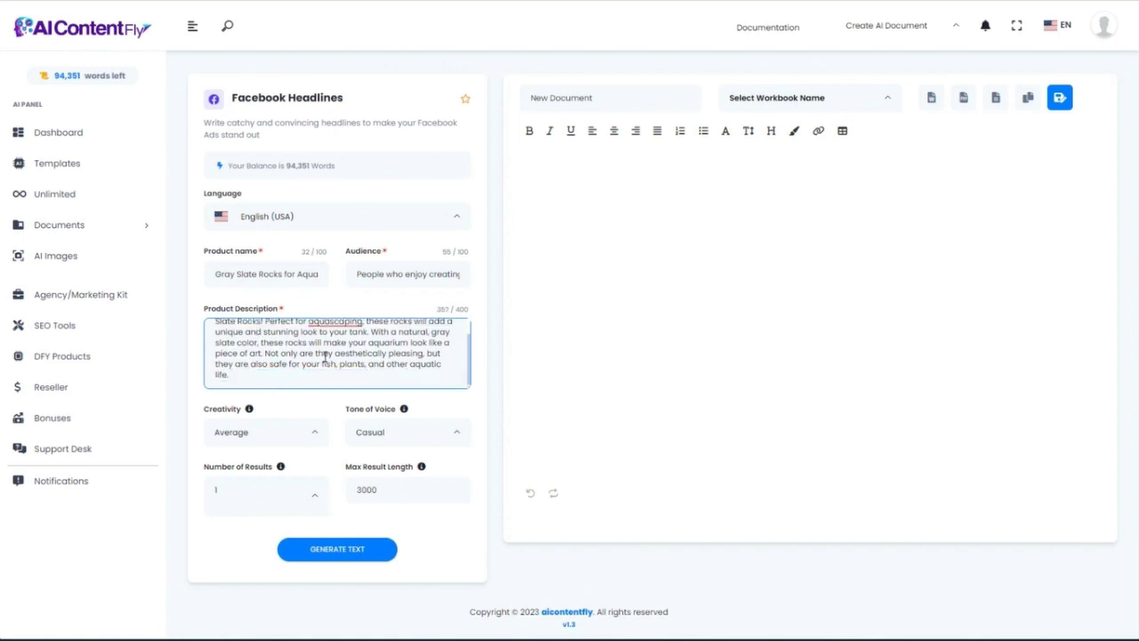
scroll(329, 356, up, 2)
scroll(307, 342, down, 2)
Trim the trailing characters of the product description, generate the Facebook headline and highlight the generated text
drag(237, 331, 258, 364)
click(449, 310)
key(ctrl+a)
key(ctrl+c)
click(469, 315)
click(306, 366)
scroll(306, 366, up, 2)
scroll(300, 362, down, 2)
key(BackSpace)
key(BackSpace)
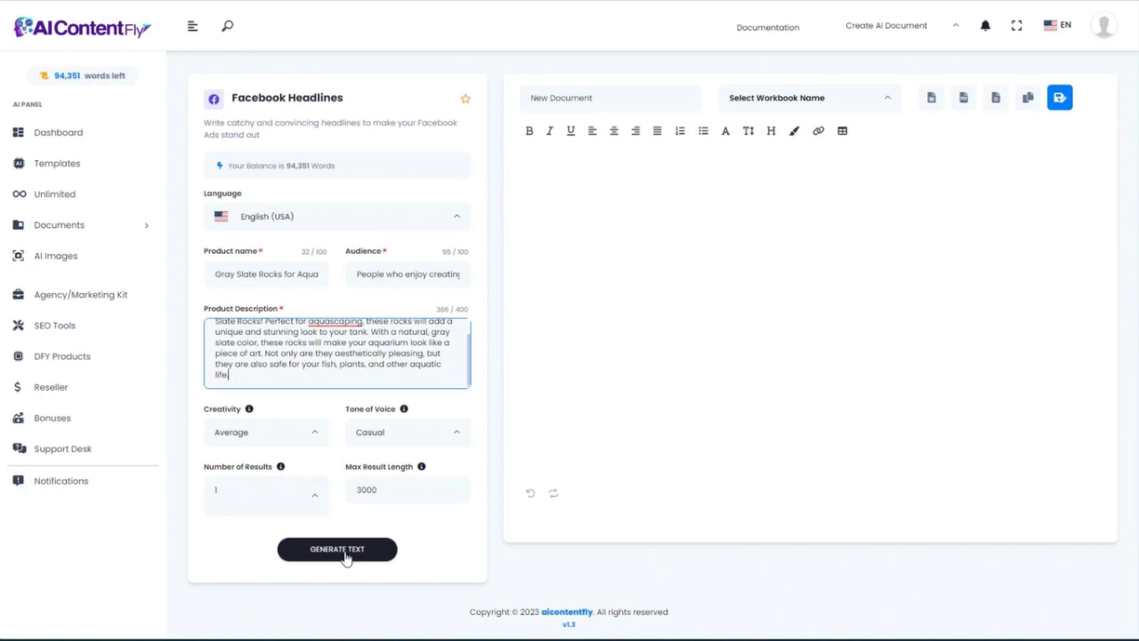
click(341, 550)
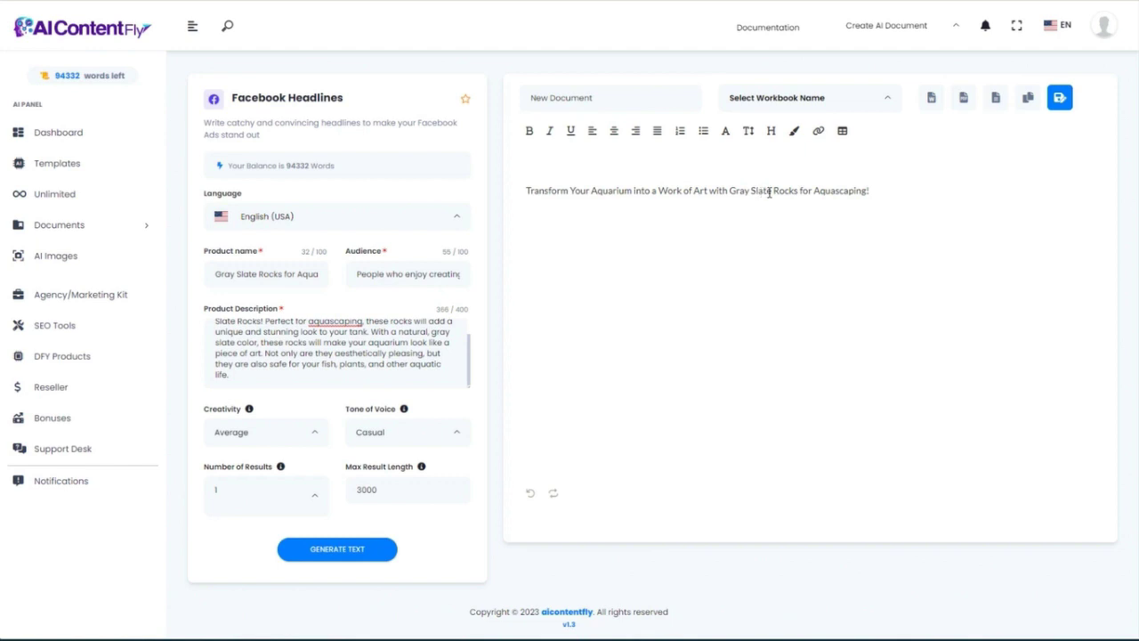
drag(873, 189, 519, 196)
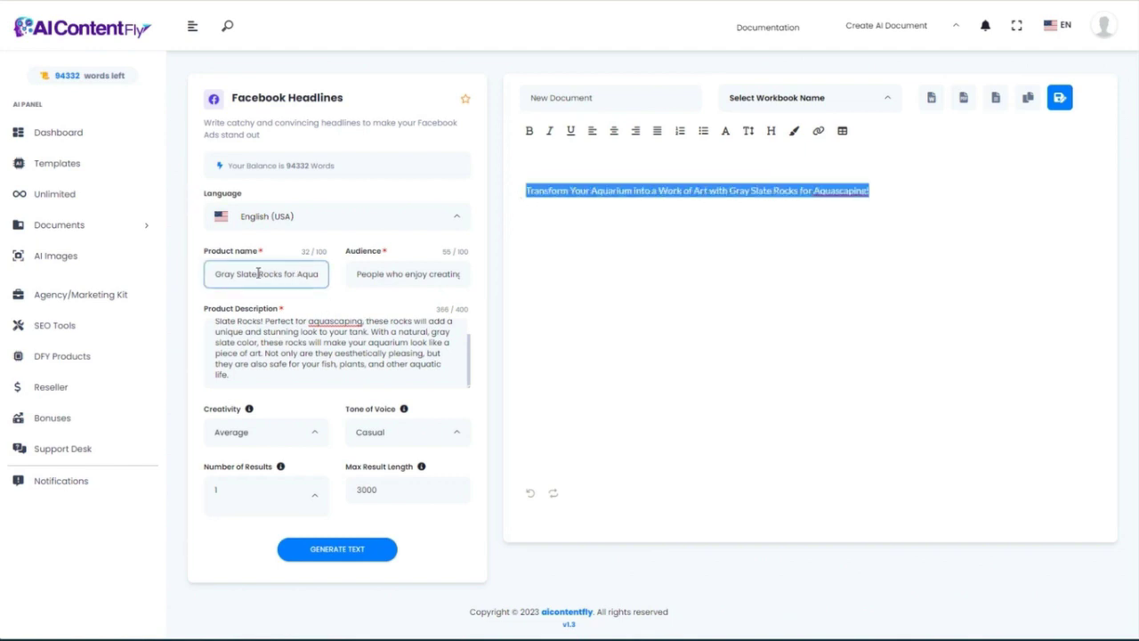
Open the Google Ads Headlines template and enter "Gray Slate Rocks for Aquascaping" for the audience "People who enjoy creating aquascapes in their aquariums"
click(57, 163)
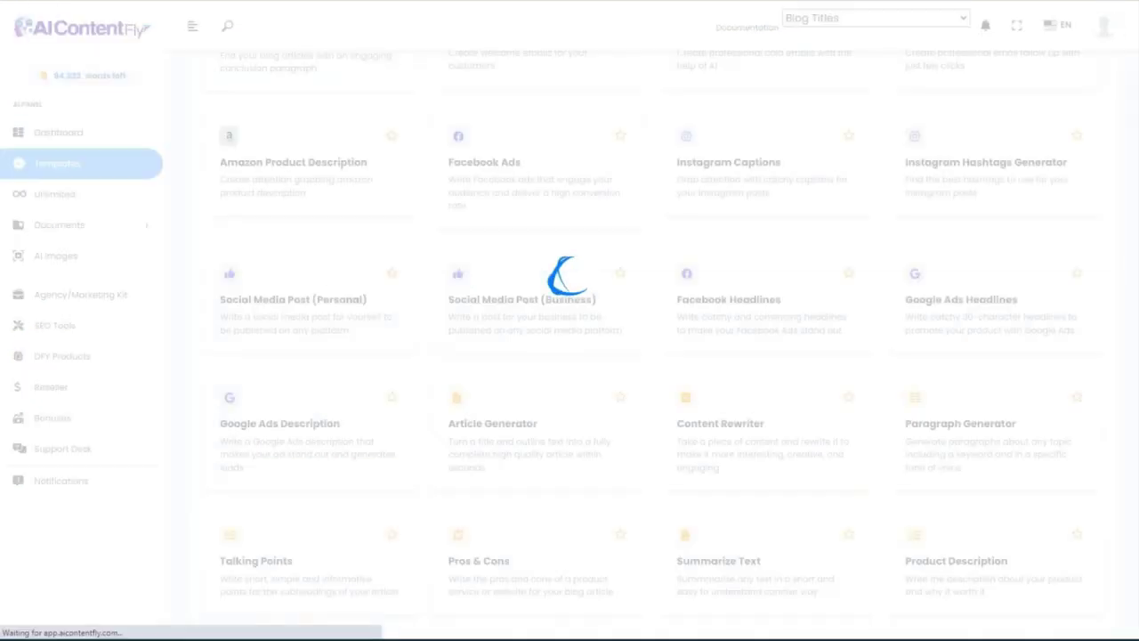
click(985, 309)
click(227, 277)
key(ctrl+v)
click(377, 273)
text(People who enjoy creating aquascapes in their aquariums)
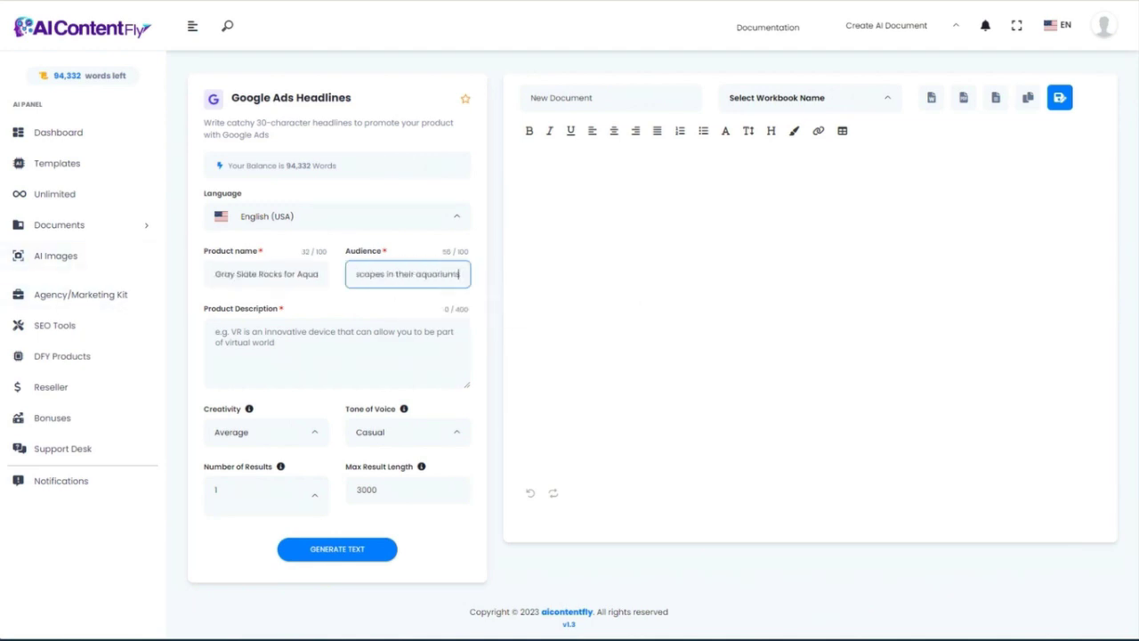
Paste the slate rocks product description, cut everything after "aquatic life." and generate the Google Ads headlines
click(339, 372)
key(ctrl+v)
drag(376, 385, 230, 379)
key(BackSpace)
click(344, 551)
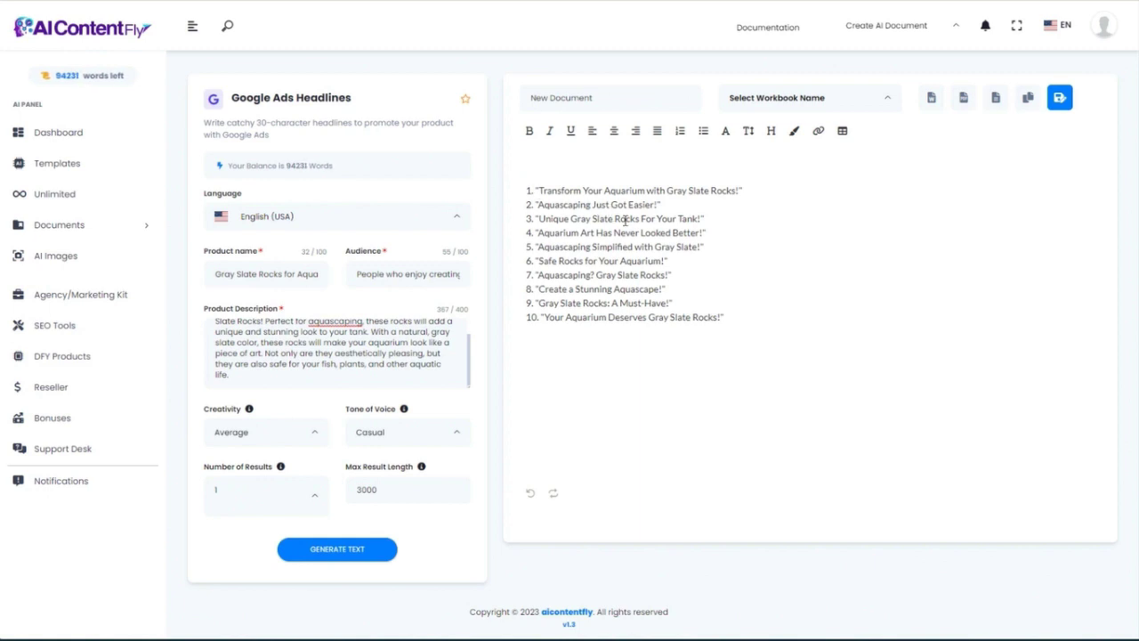
Open the Google Ads Description template and paste the slate rocks product description, removing the text after "aquatic life."
key(alt+Left)
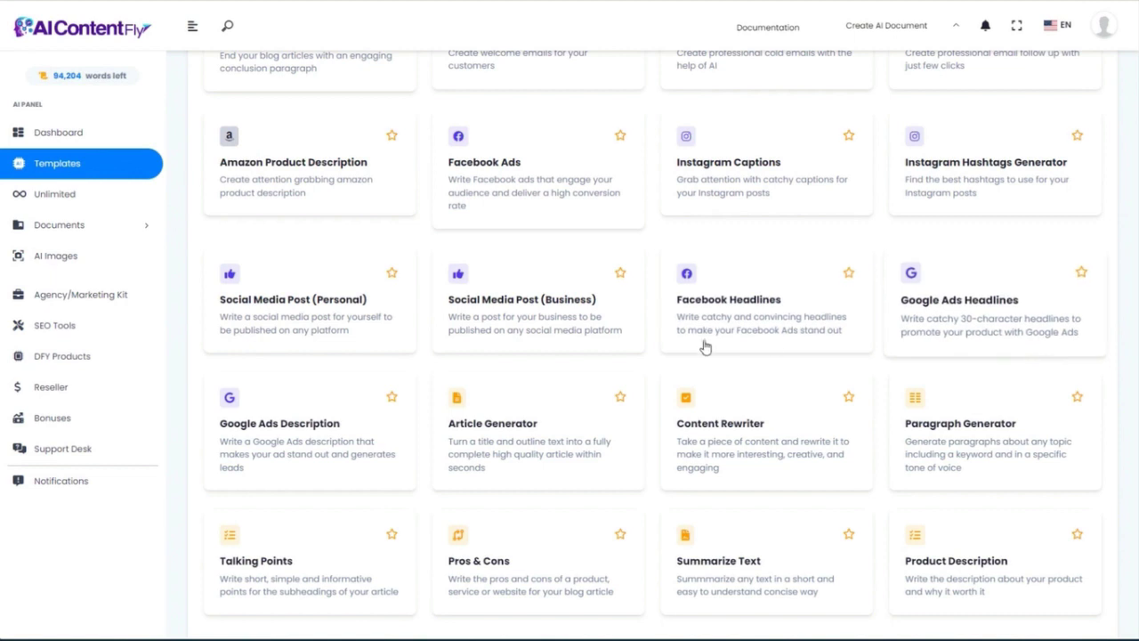
click(287, 436)
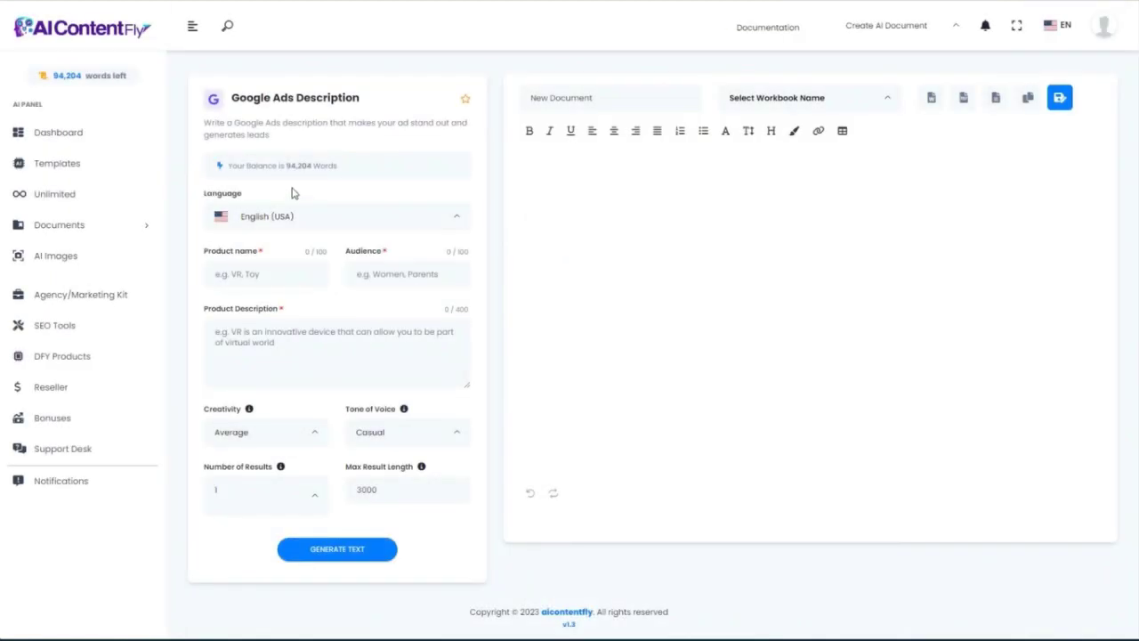
click(274, 272)
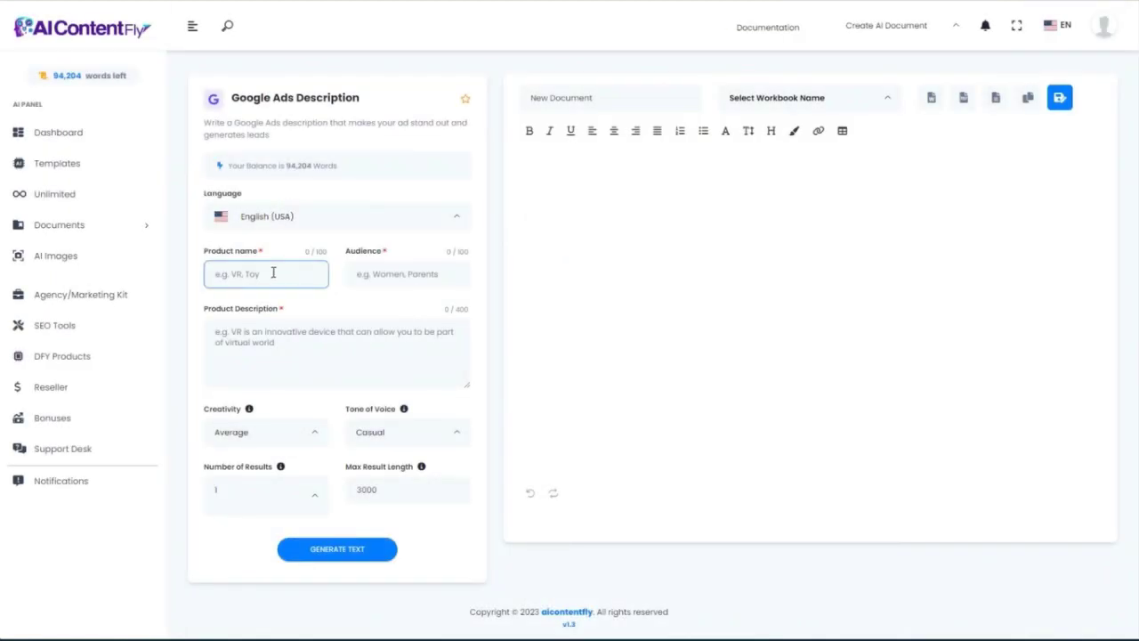
click(254, 338)
key(ctrl+v)
drag(385, 377, 231, 381)
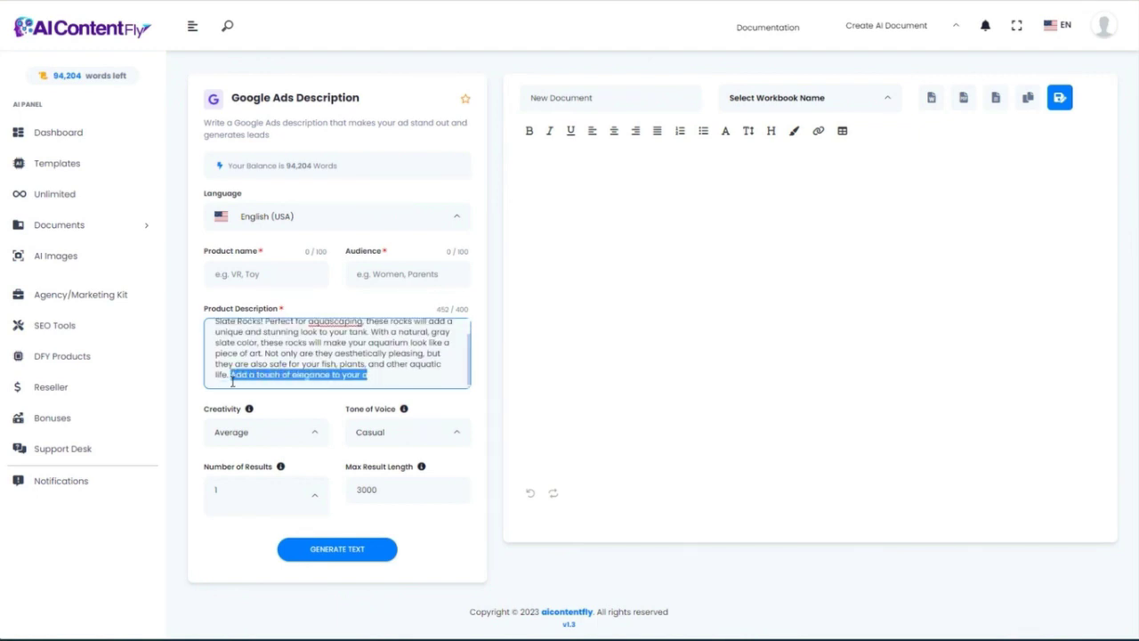
key(BackSpace)
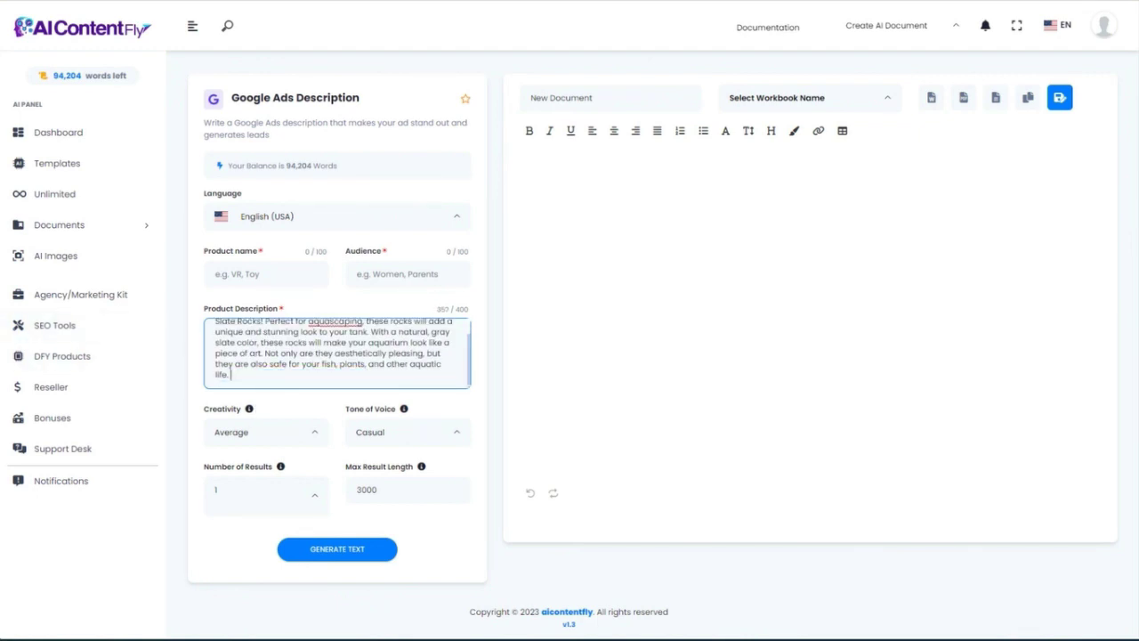
Enter "Gray Slate Rocks for Aquascaping" and audience "People who enjoy creating aquascapes in their aquariums", and generate the Google Ads description
click(265, 274)
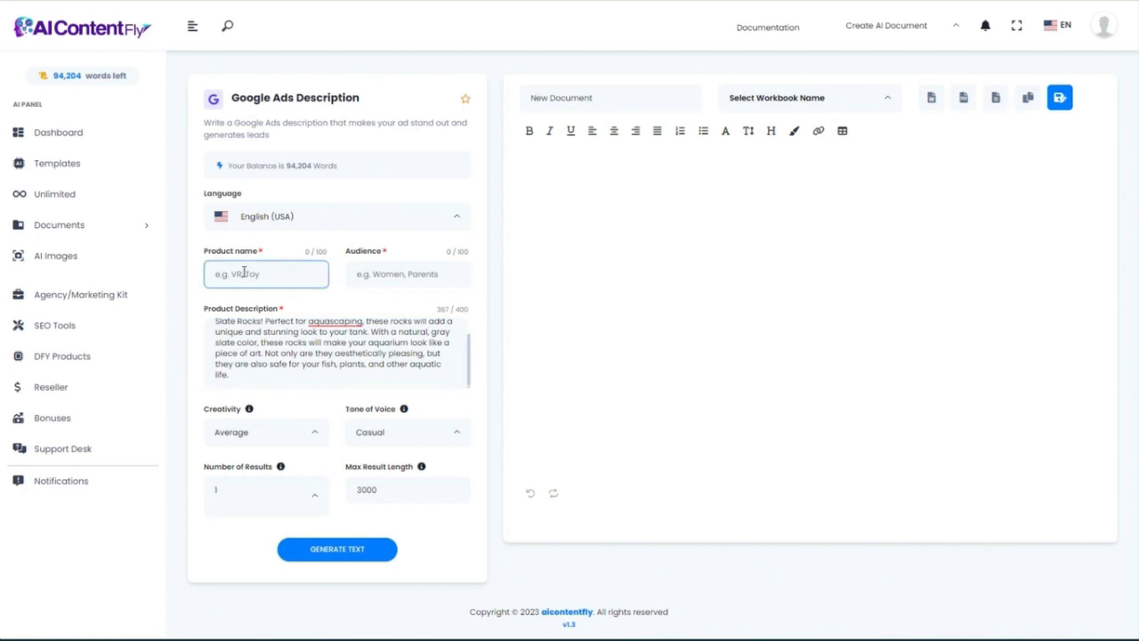
text(Gray Slate Rocks for Aquascaping)
click(419, 274)
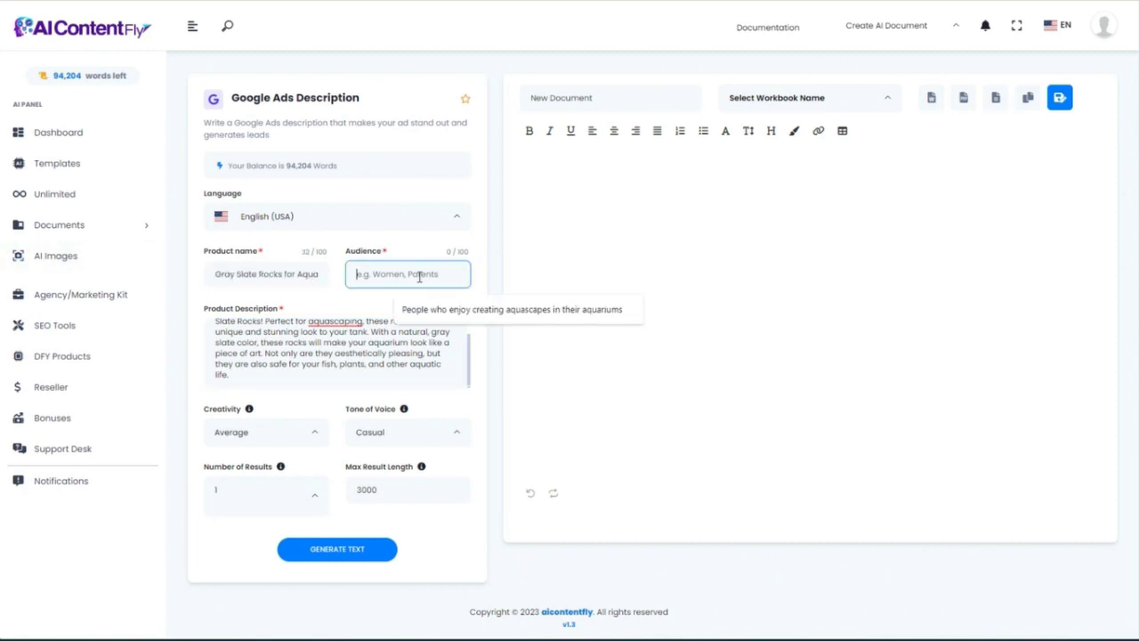
click(418, 308)
click(350, 552)
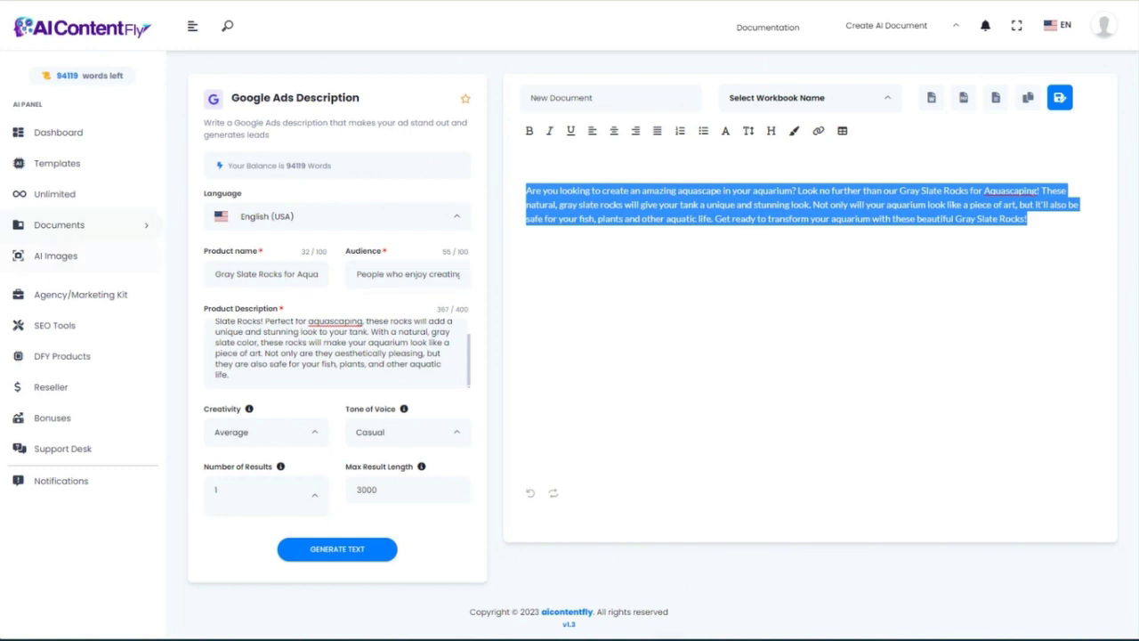
Open the Article Generator template and set the title to "Aquascaping for Beginners: How to Get Started with Aquascaping"
click(15, 1)
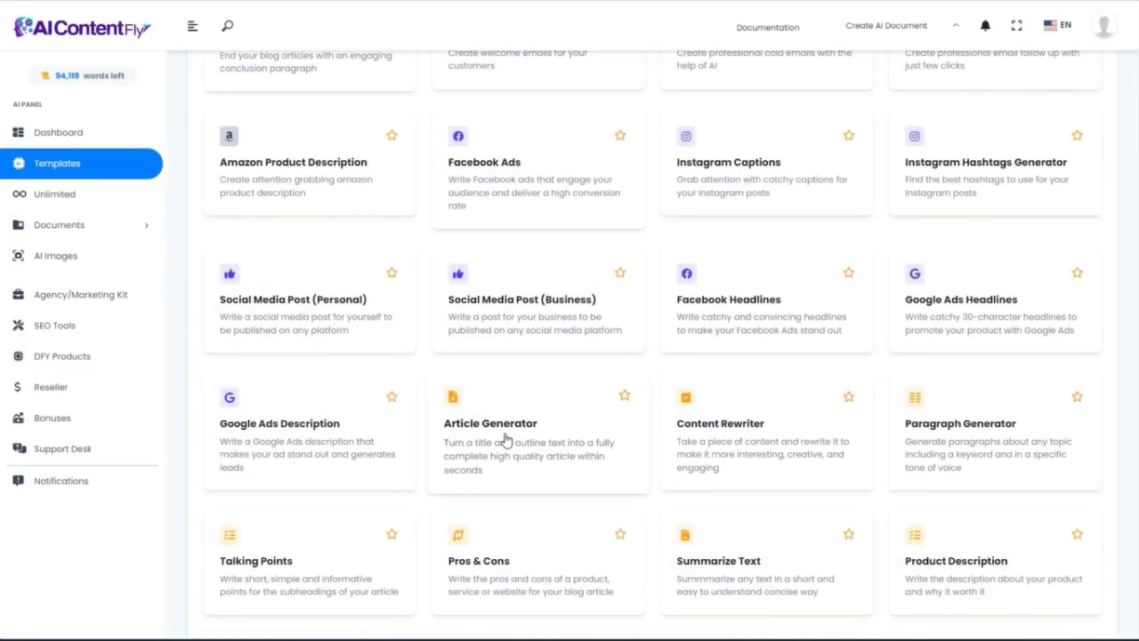
click(504, 440)
click(250, 272)
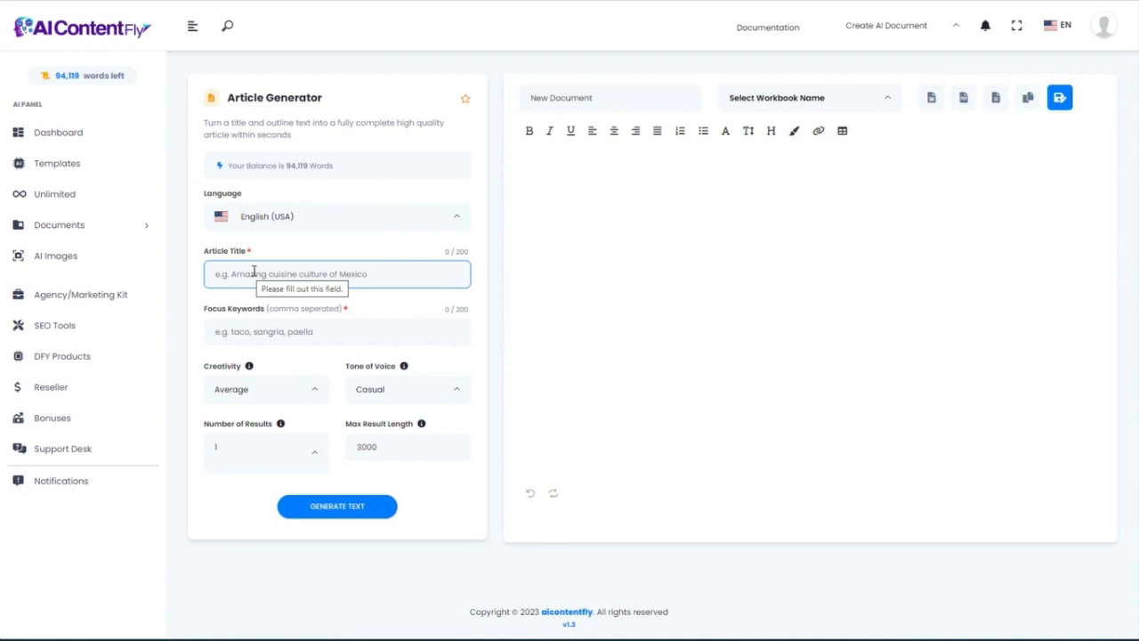
click(241, 272)
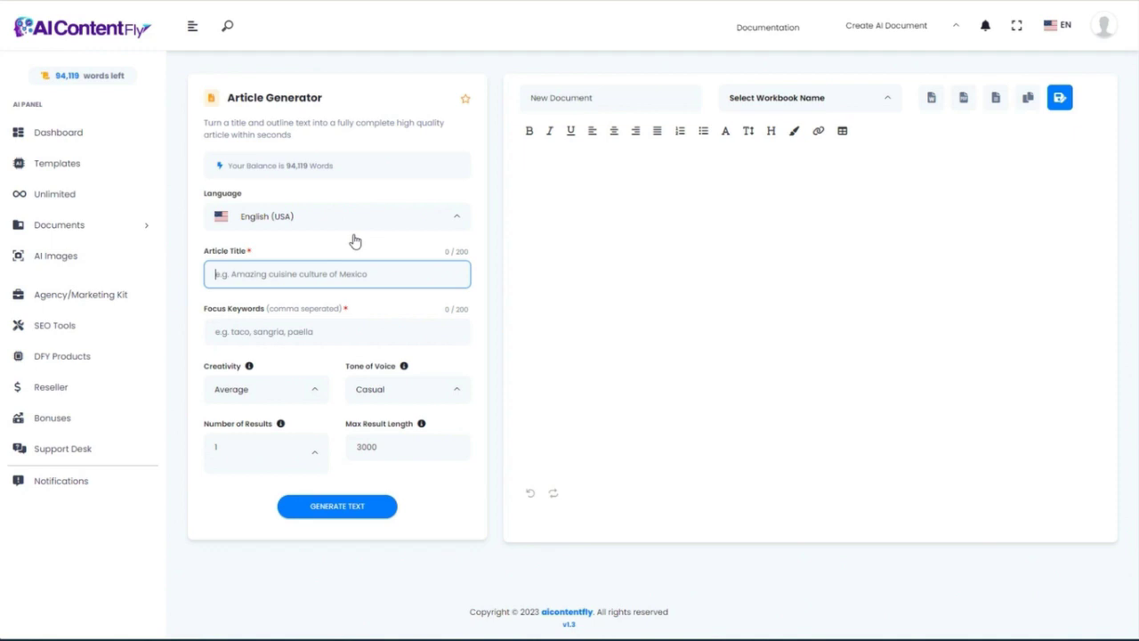
text(Aquascaping for Beginners: How to Get Started with Aquascaping)
Set the focus keywords to "aquascape, aquarium, plants, tools, filters, maintenance" and generate the article
click(269, 331)
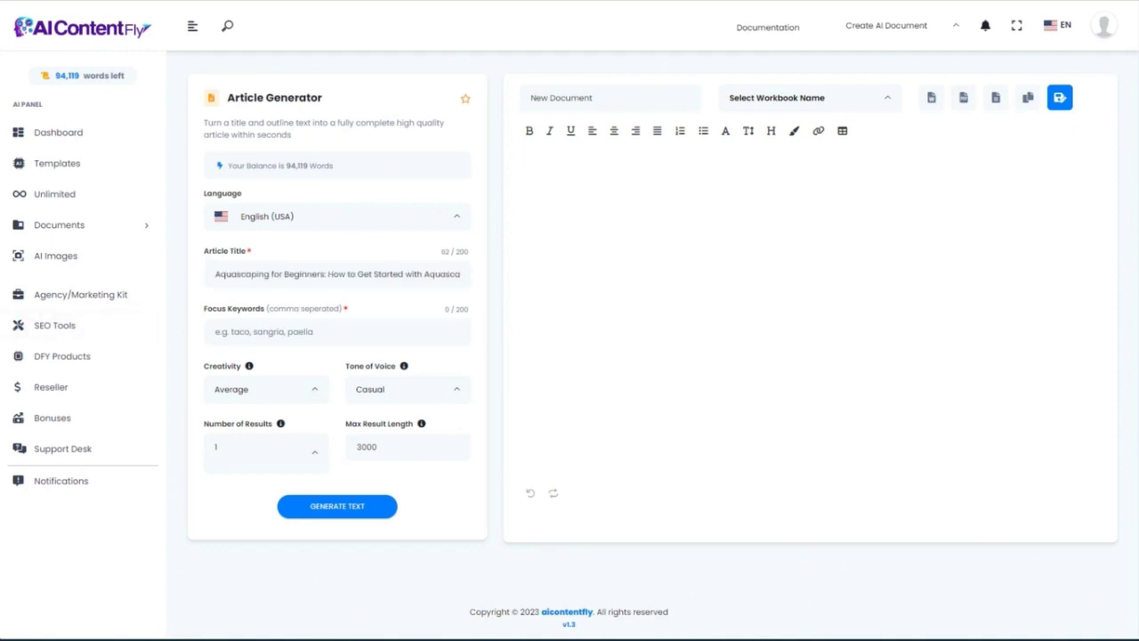
click(285, 335)
text(aquascape, aquarium, plants, tools, filters, maintenance)
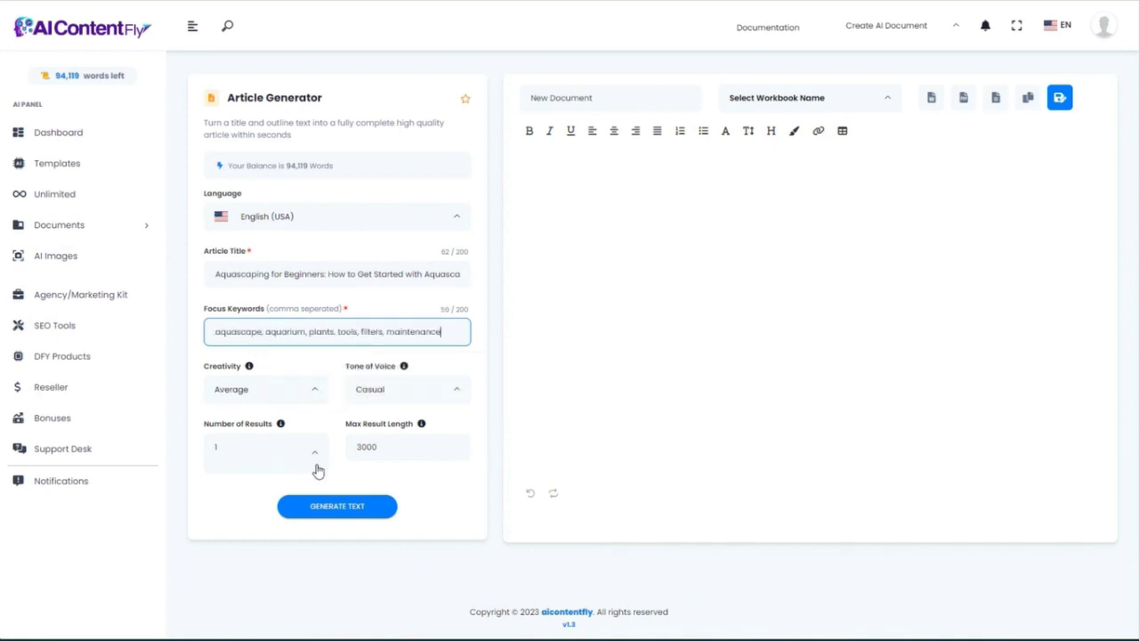
click(350, 509)
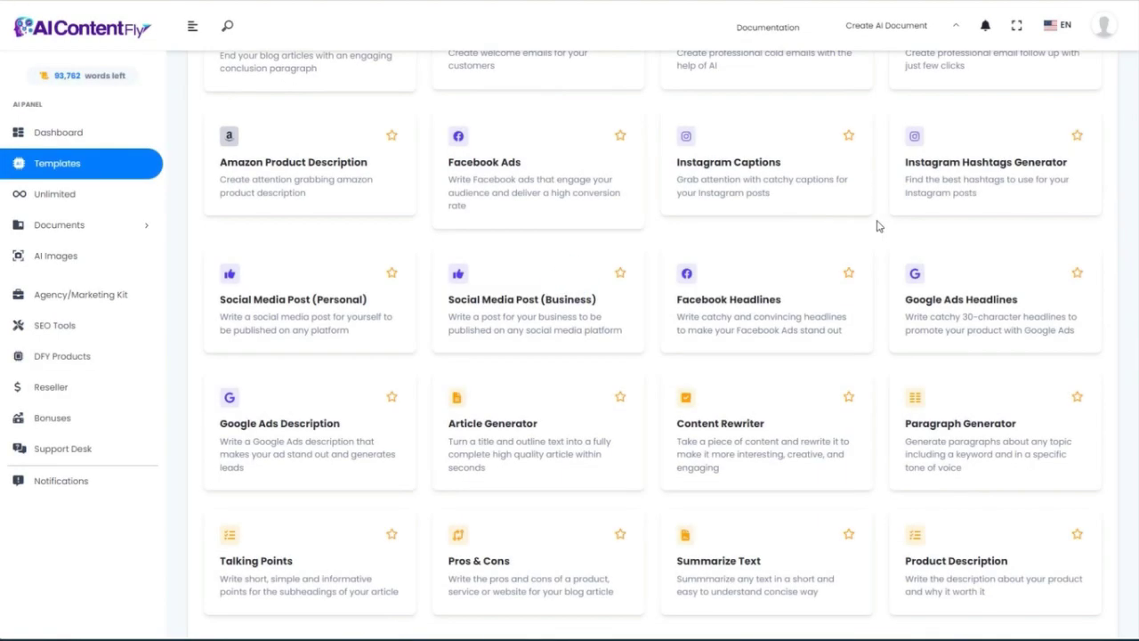
Open the Content Rewriter template, switch to Wikipedia's Aquascaping article and copy its introductory paragraphs up to the Designs section
click(736, 431)
click(438, 286)
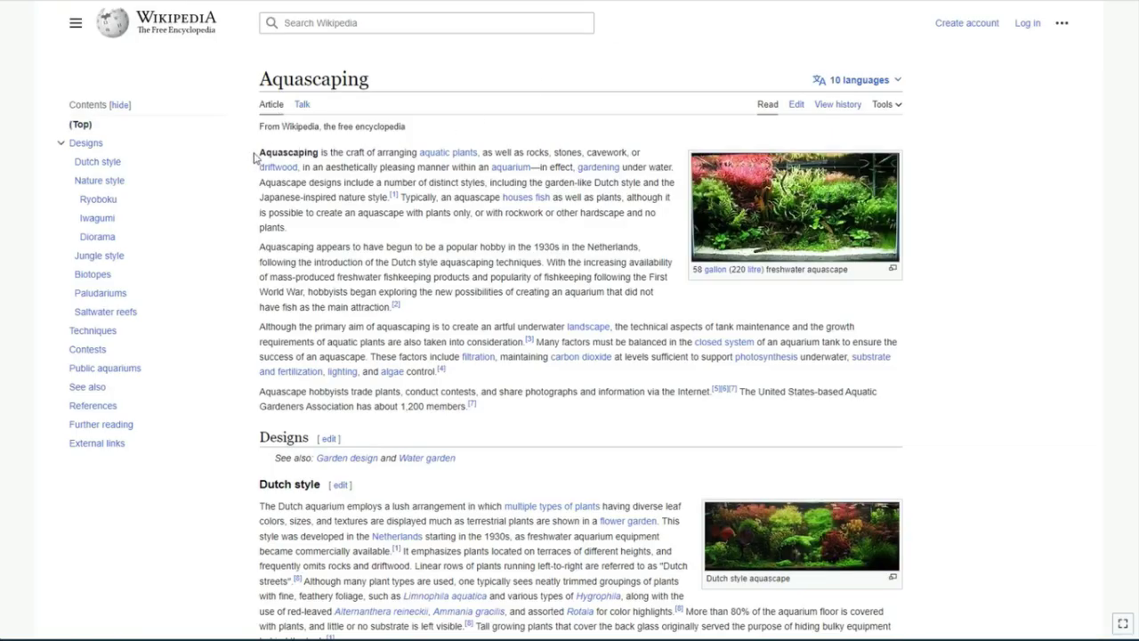
drag(260, 152, 511, 412)
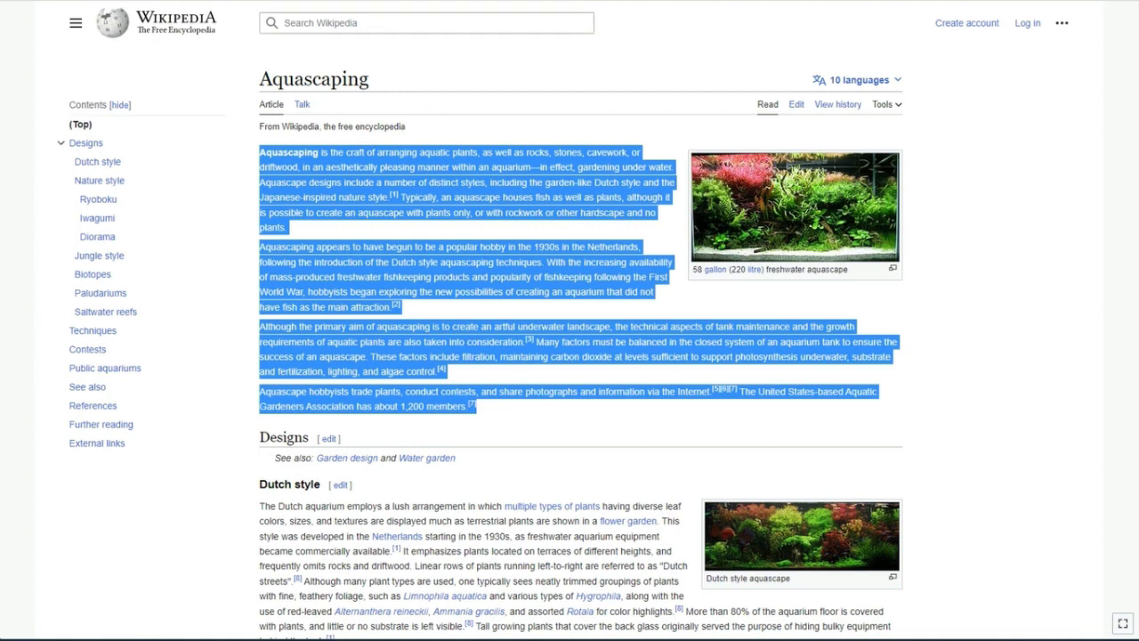
scroll(172, 47, down, 1)
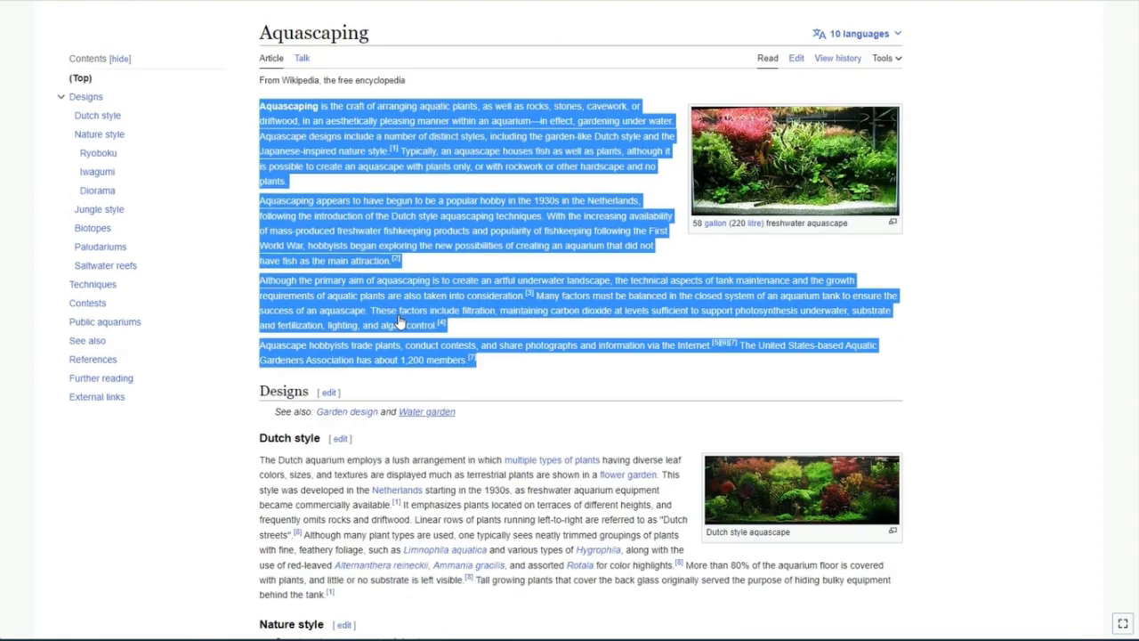
scroll(172, 47, up, 1)
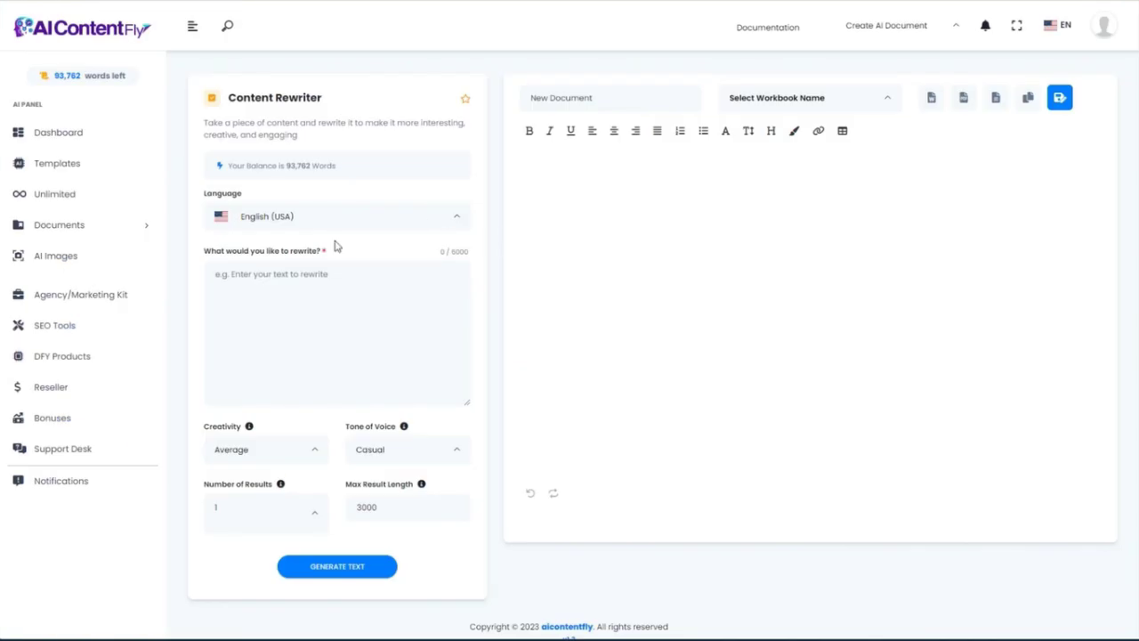
Paste the copied Wikipedia introduction on aquascaping as the content to rewrite
click(267, 280)
key(ctrl+v)
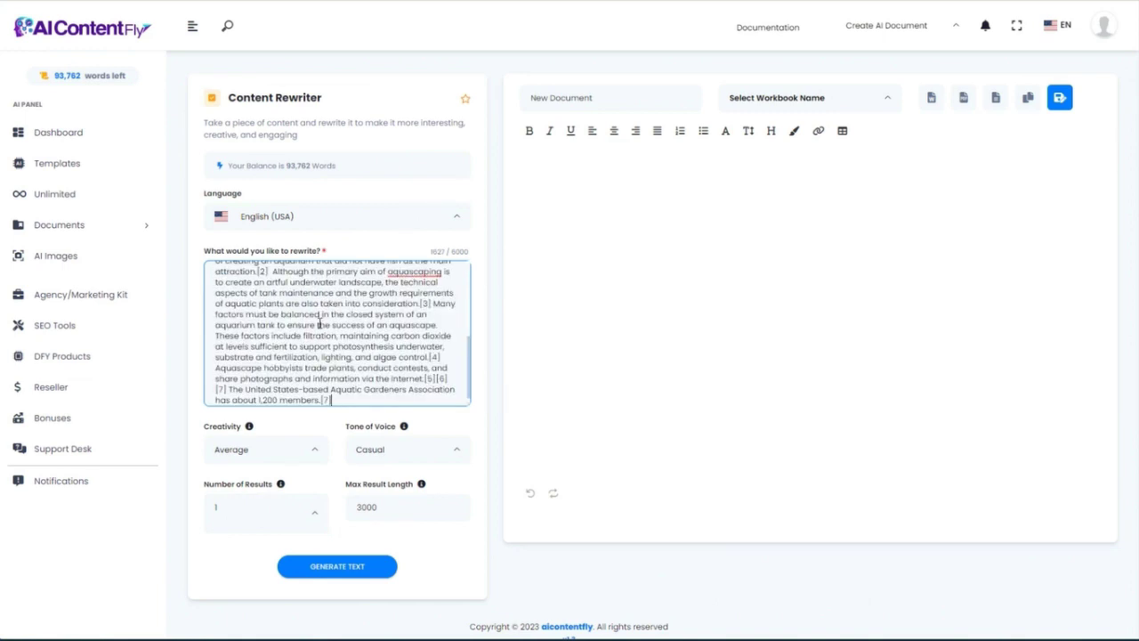
scroll(303, 423, down, 1)
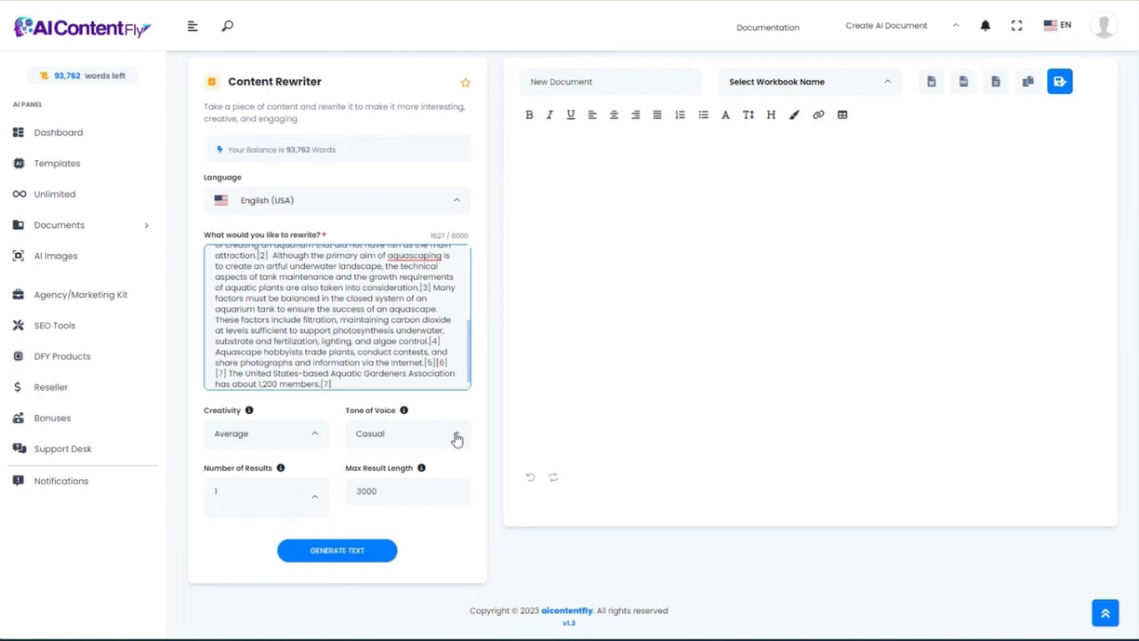
Set the tone of voice to Funny and generate the rewritten content
click(402, 436)
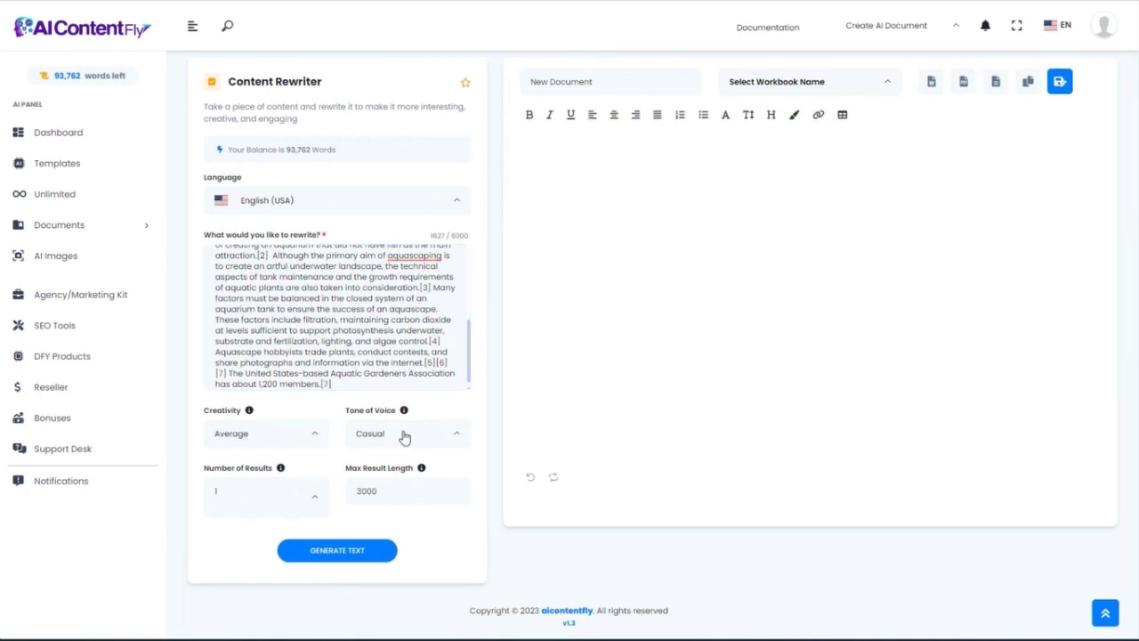
scroll(404, 546, down, 4)
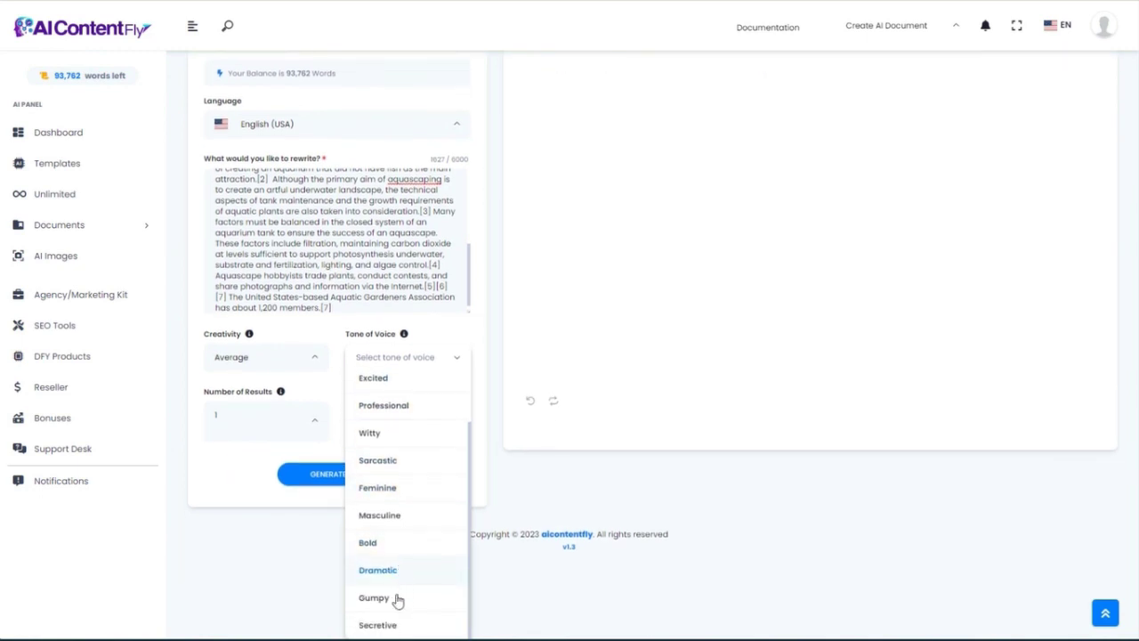
scroll(397, 507, up, 2)
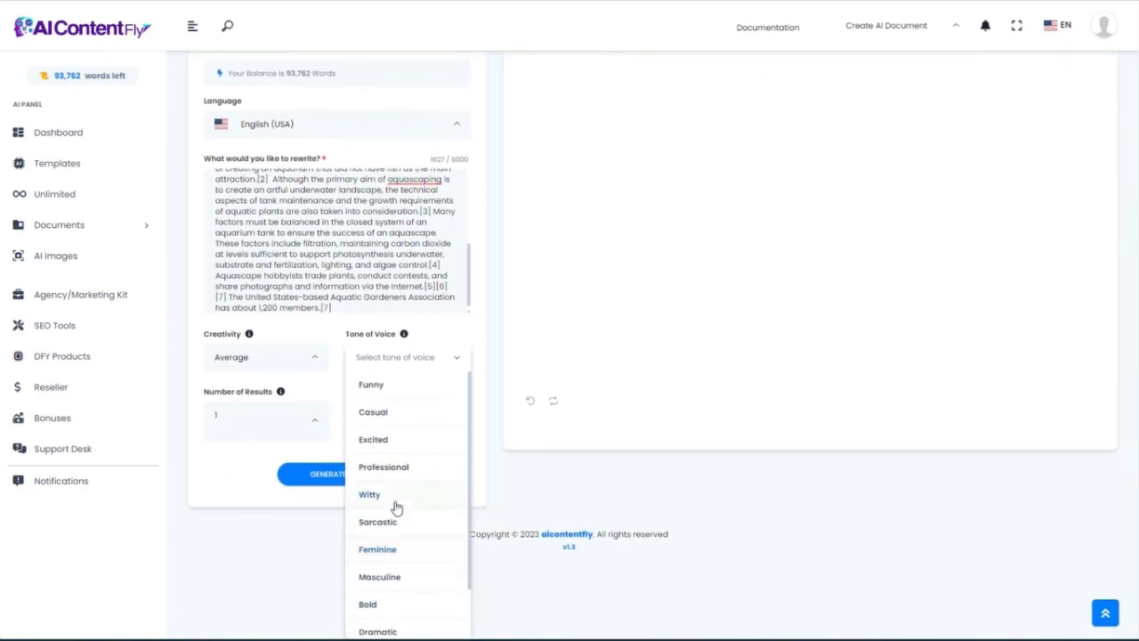
click(380, 388)
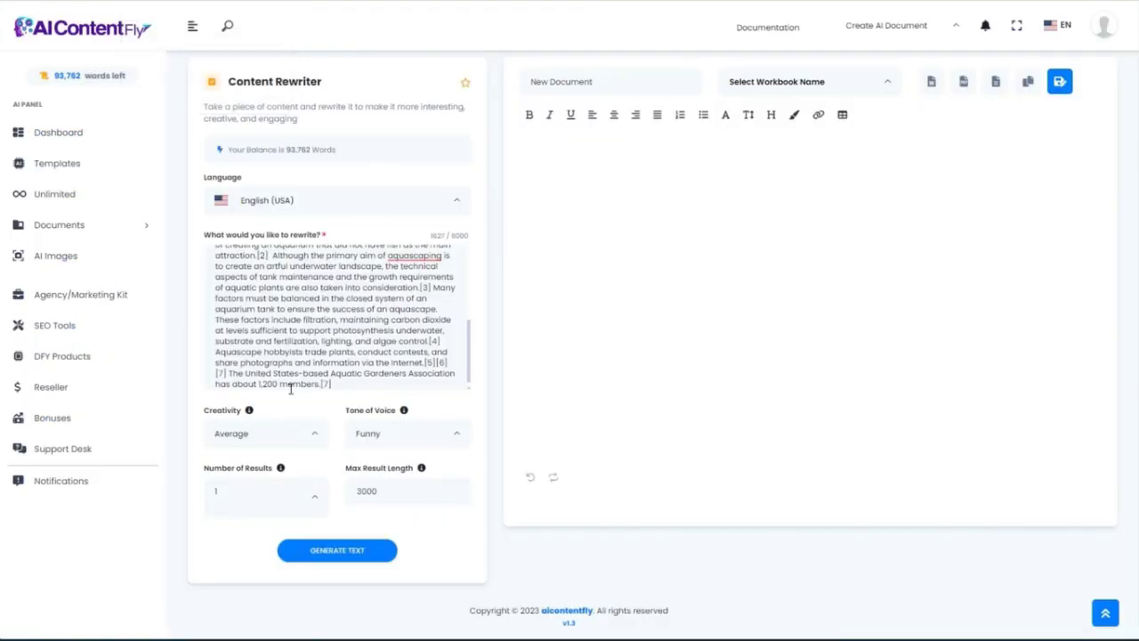
click(347, 551)
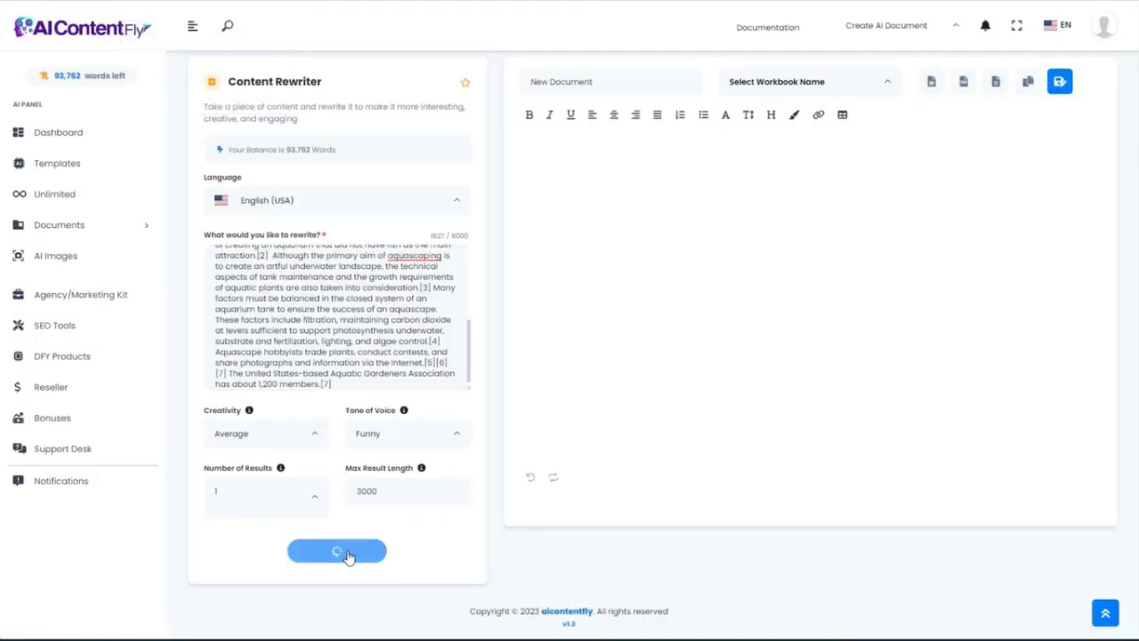
drag(527, 261, 685, 262)
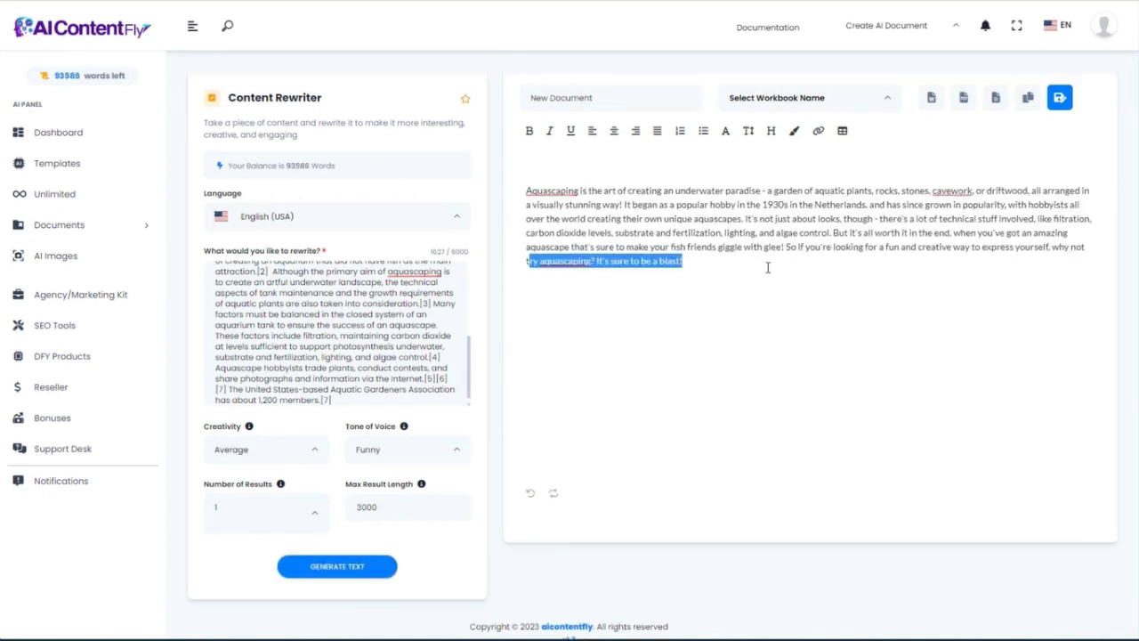
click(767, 267)
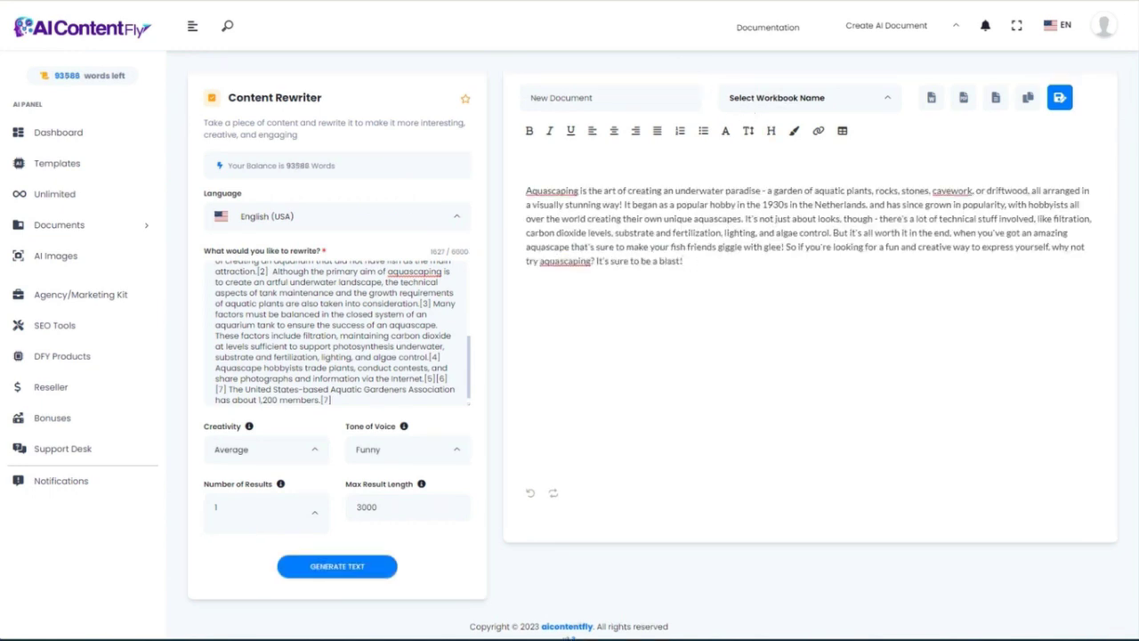
Open the Paragraph Generator template and enter the description "How to choose a filter for your aquascape aquarium"
key(ctrl+Tab)
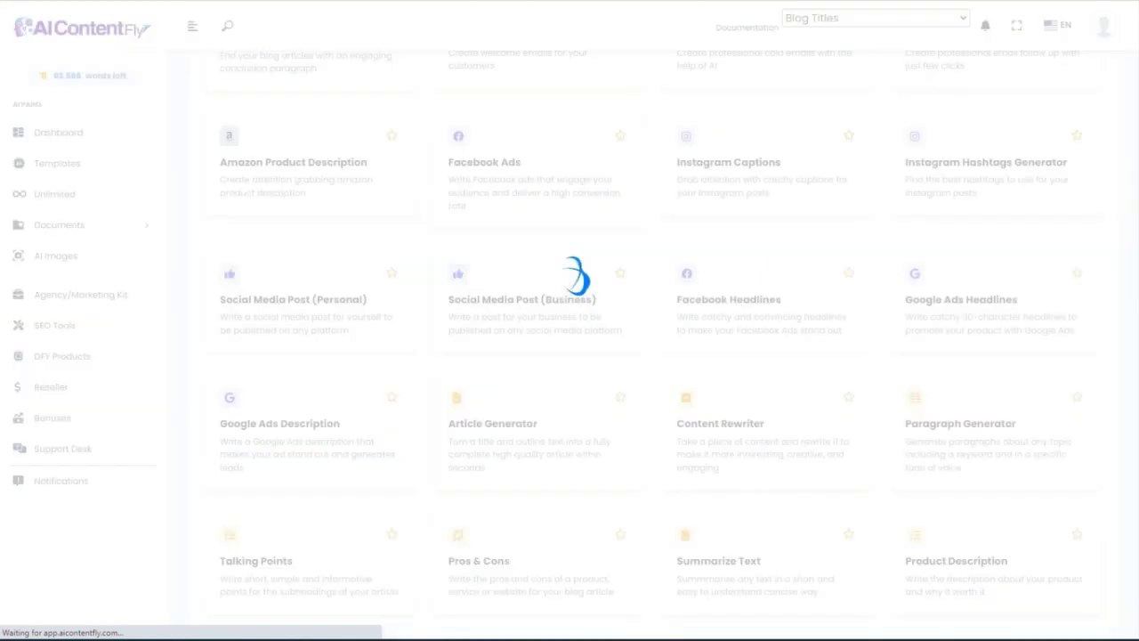
click(974, 435)
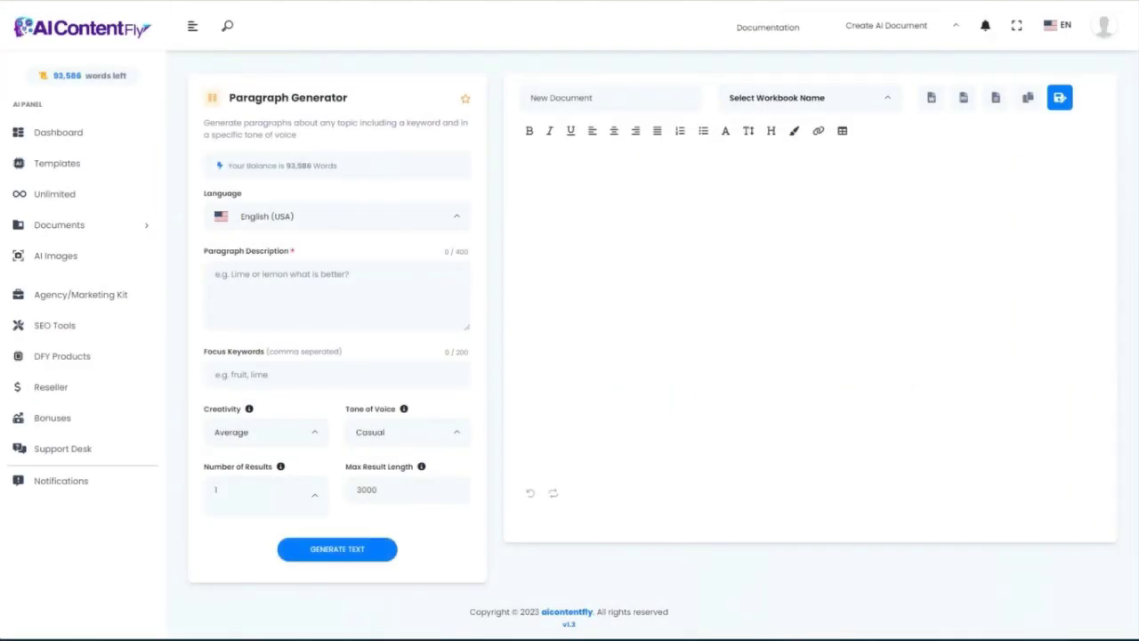
click(223, 303)
text(How to choose a filter for your aquascape aquarium)
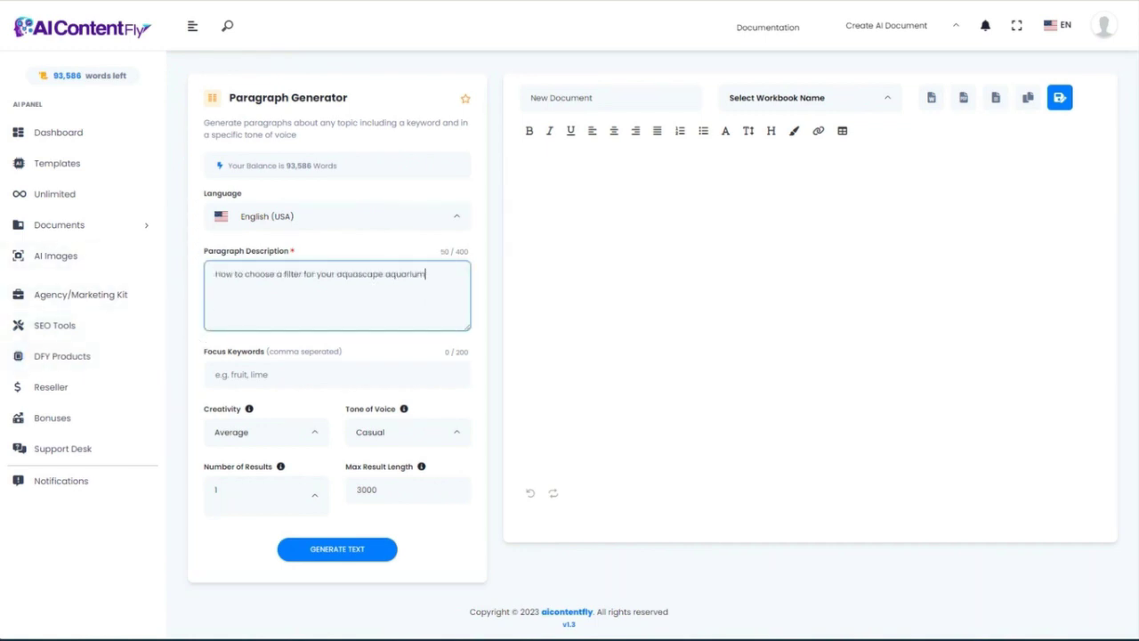
Set the focus keywords to "filters, aquascape, aquarium, cost, maintenance" and generate the paragraph
key(Tab)
text(filters, aquascape, aquarium, cost, maintenance)
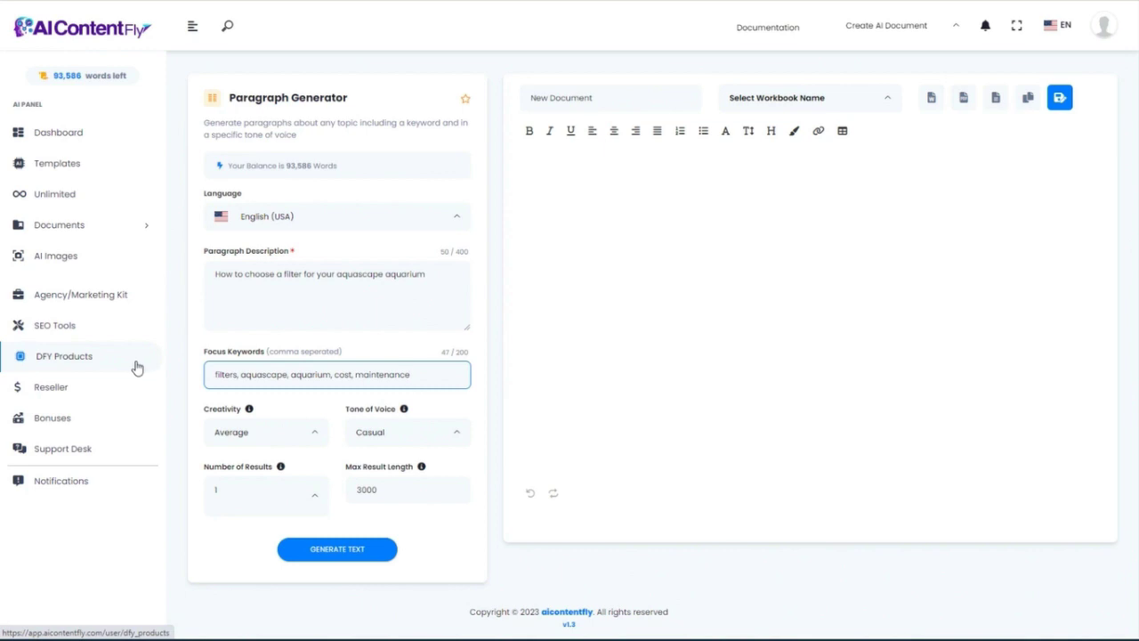
click(339, 551)
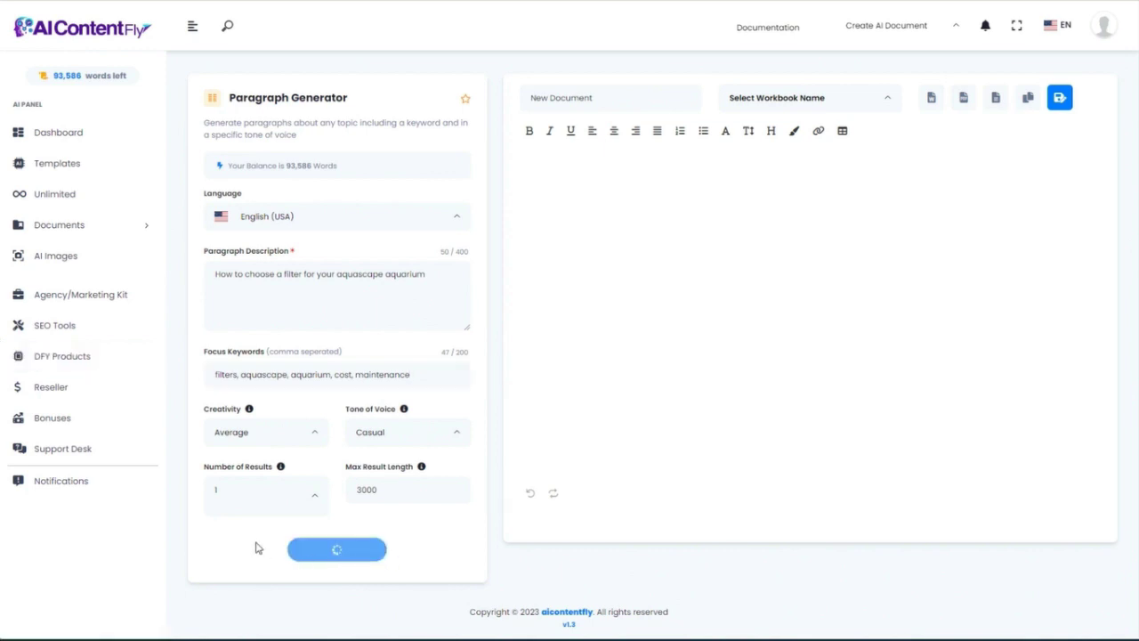
drag(1007, 275, 524, 190)
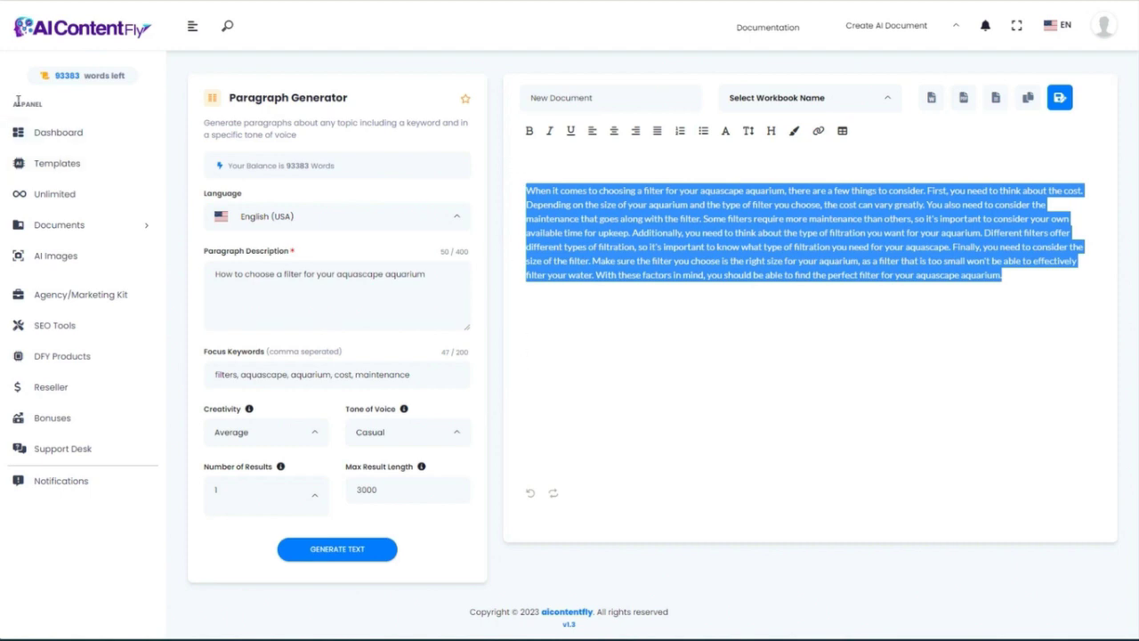
Open the Talking Points template and set the article title to "Aquascaping for Experts: How to Create a Professional Aquascape"
key(alt+Left)
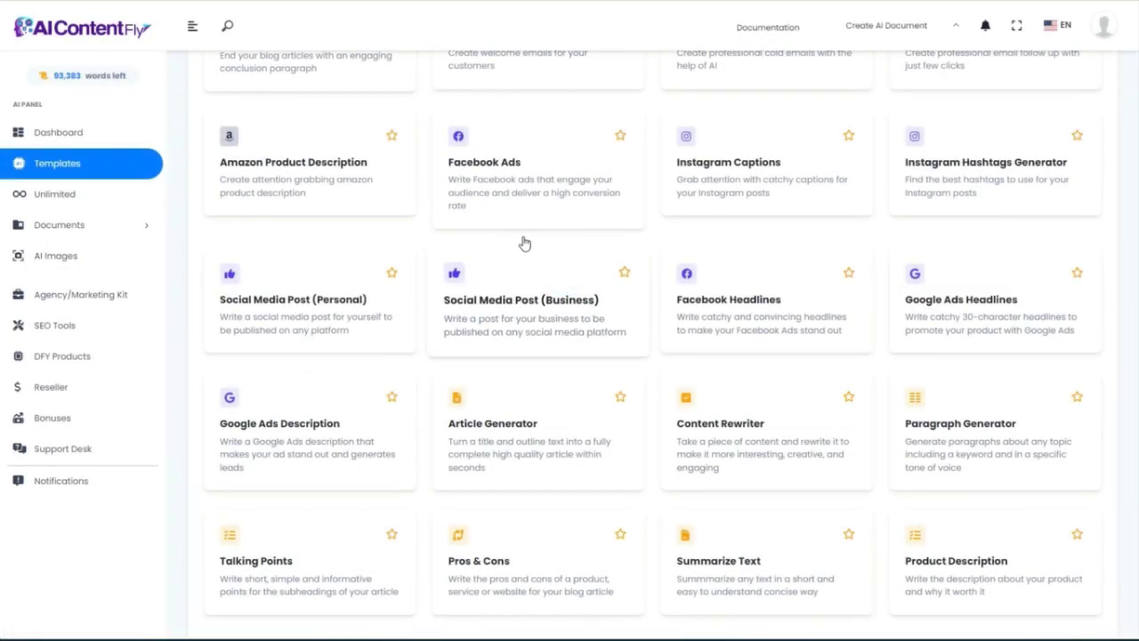
click(264, 577)
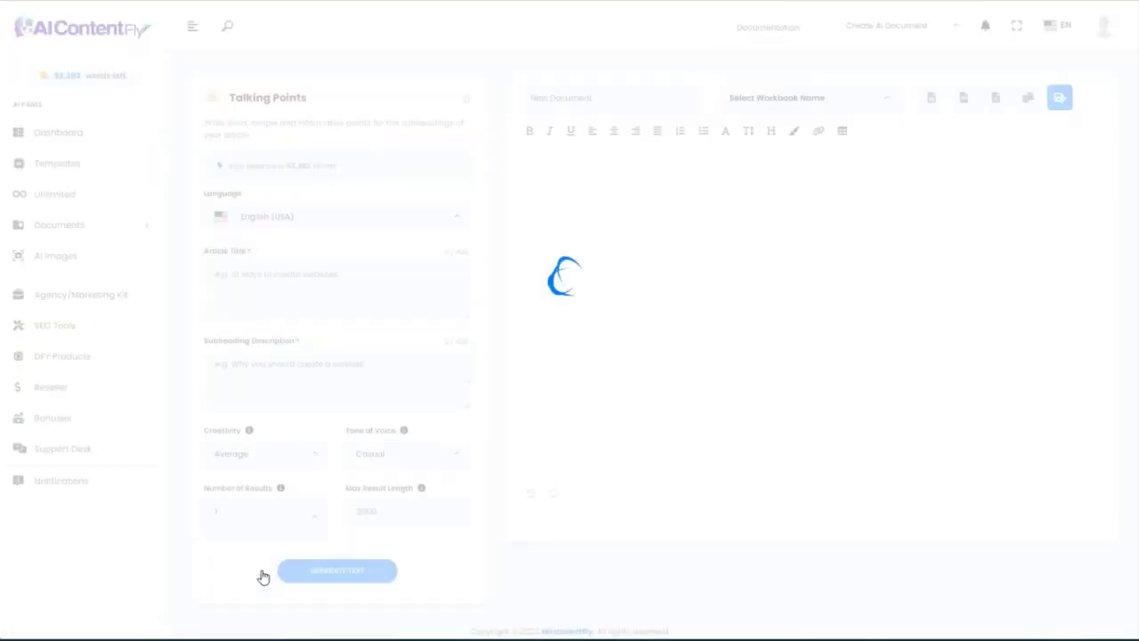
click(272, 285)
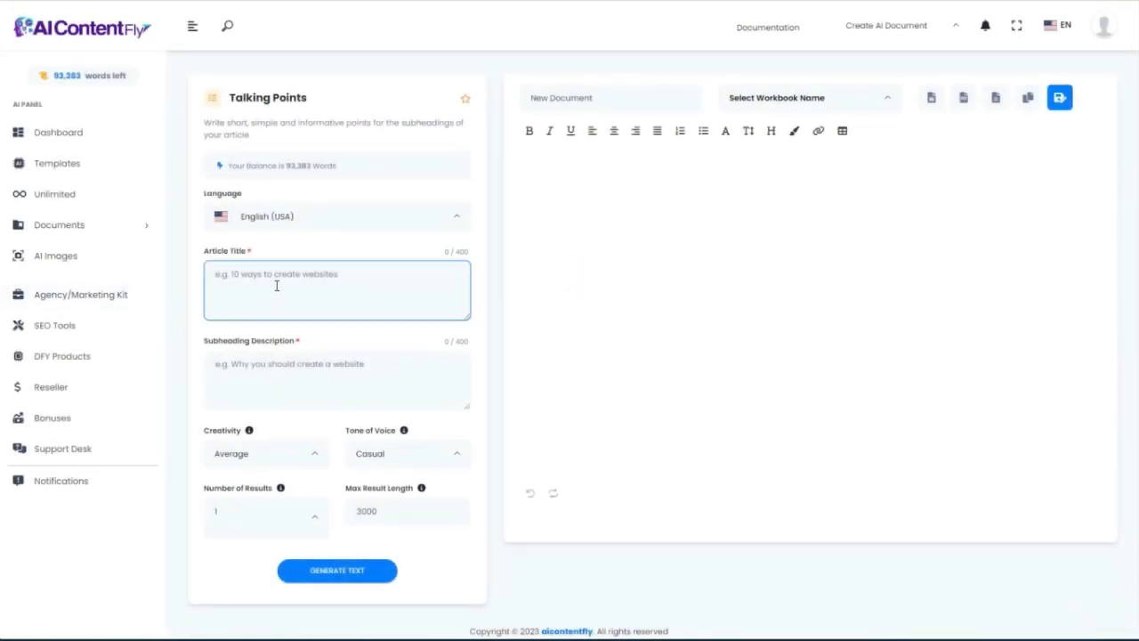
text(Aquascaping for Experts: How to Create a Professional Aquascape)
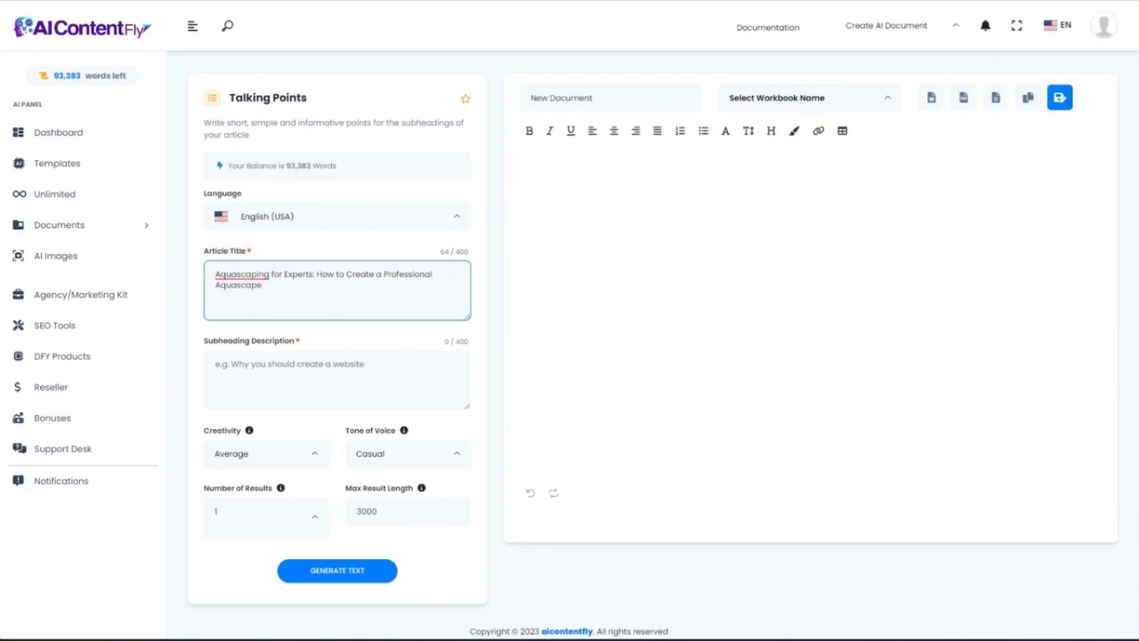
Paste the subheading questions on professional versus advanced aquascapes, materials and plants, suitable fish and tips, and review the pasted text
click(279, 361)
key(ctrl+v)
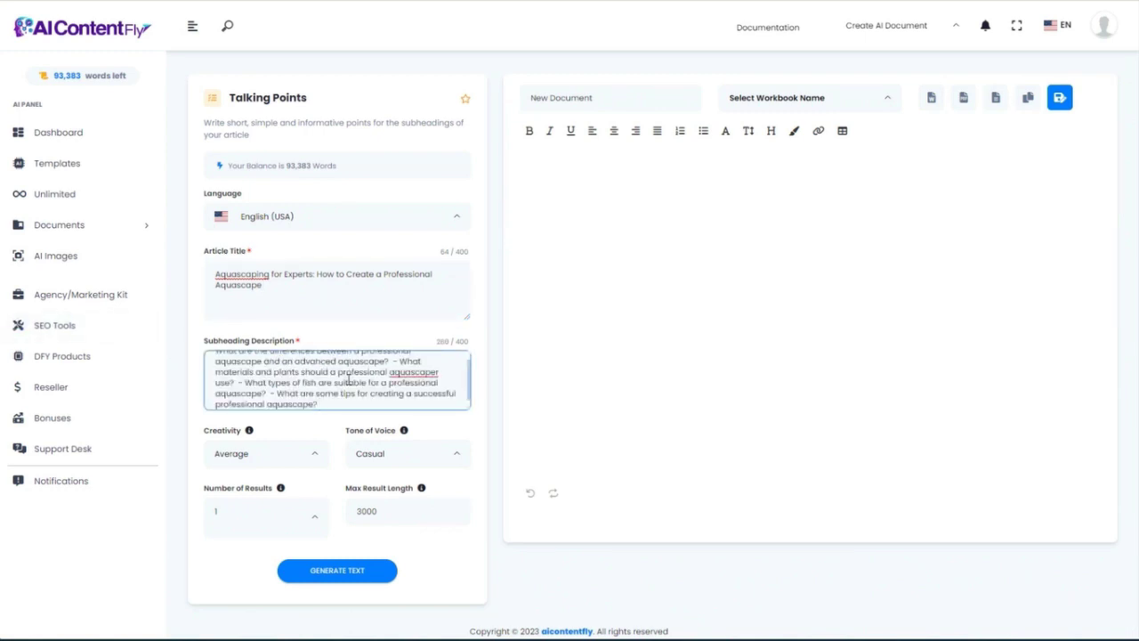
scroll(361, 381, up, 1)
scroll(362, 381, down, 1)
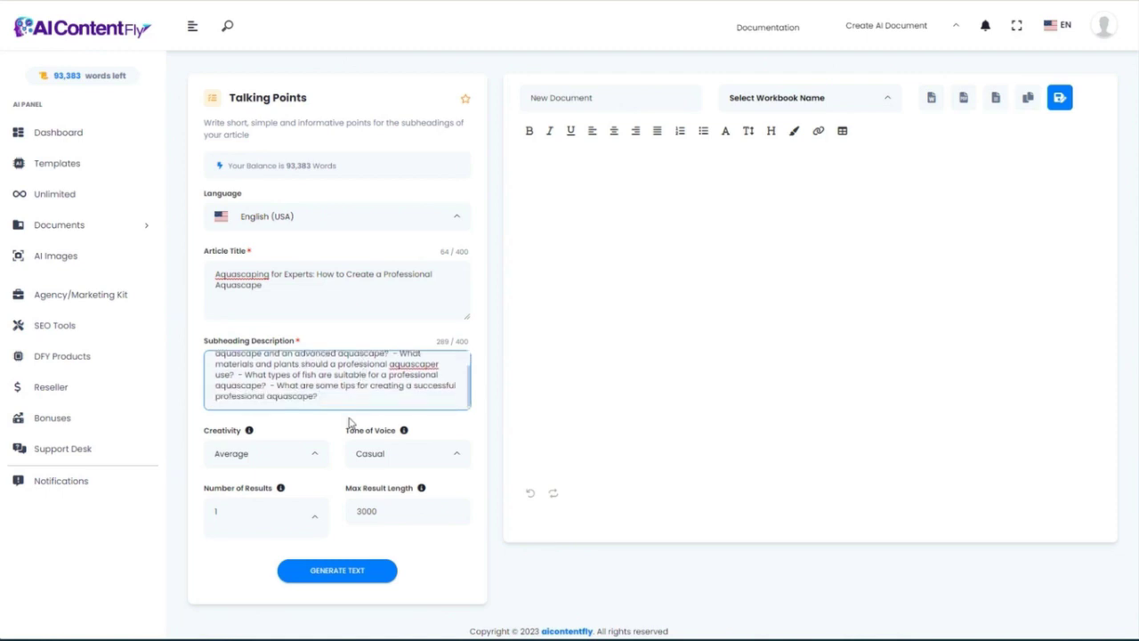
scroll(355, 386, up, 2)
scroll(343, 378, down, 2)
scroll(394, 373, up, 1)
scroll(392, 374, down, 1)
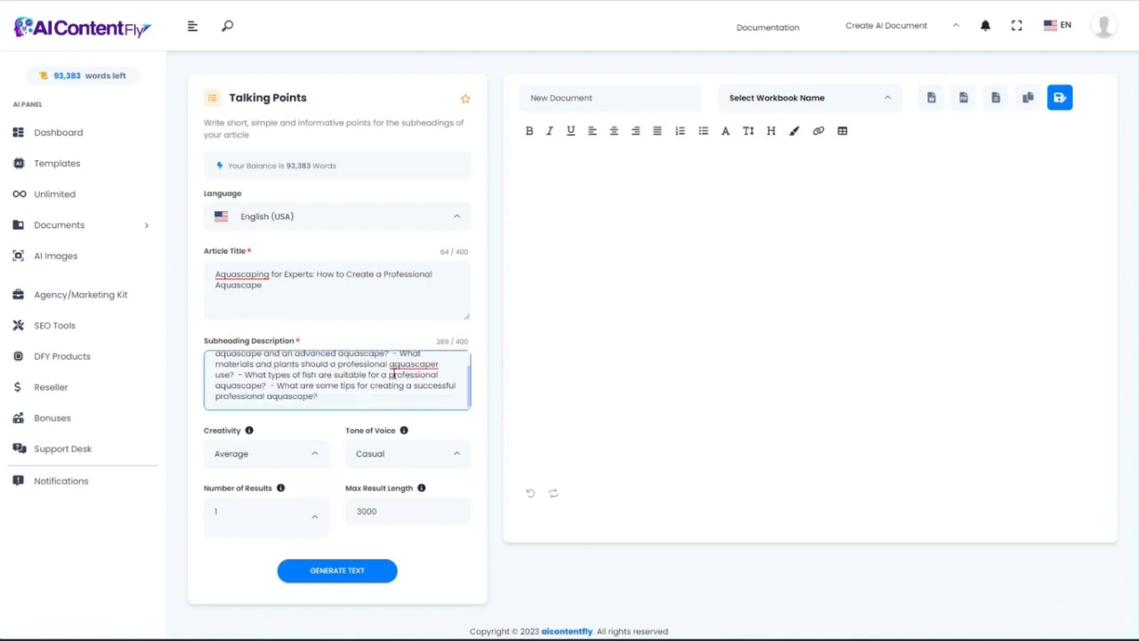
Generate the talking points and review the answer under the first subheading question
click(349, 573)
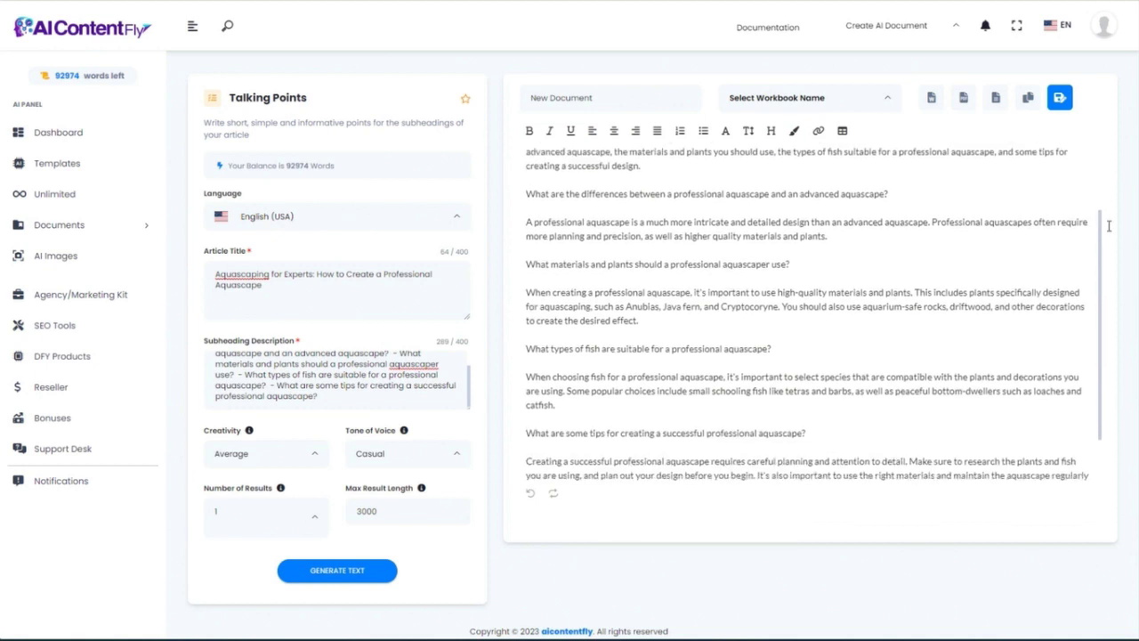
scroll(771, 195, up, 3)
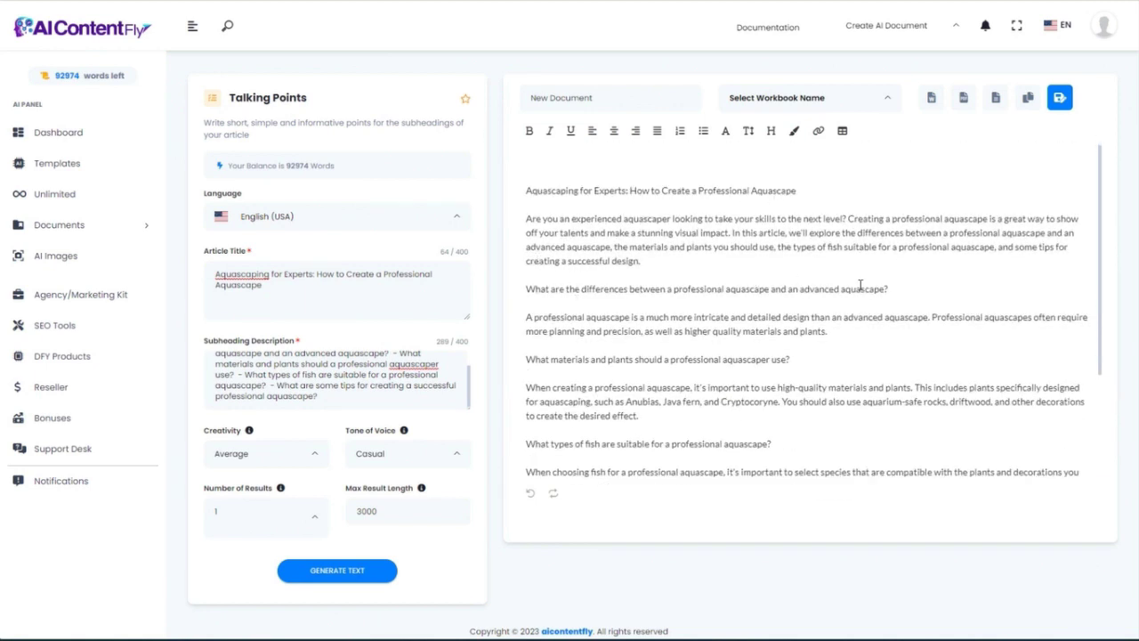
drag(528, 317, 832, 333)
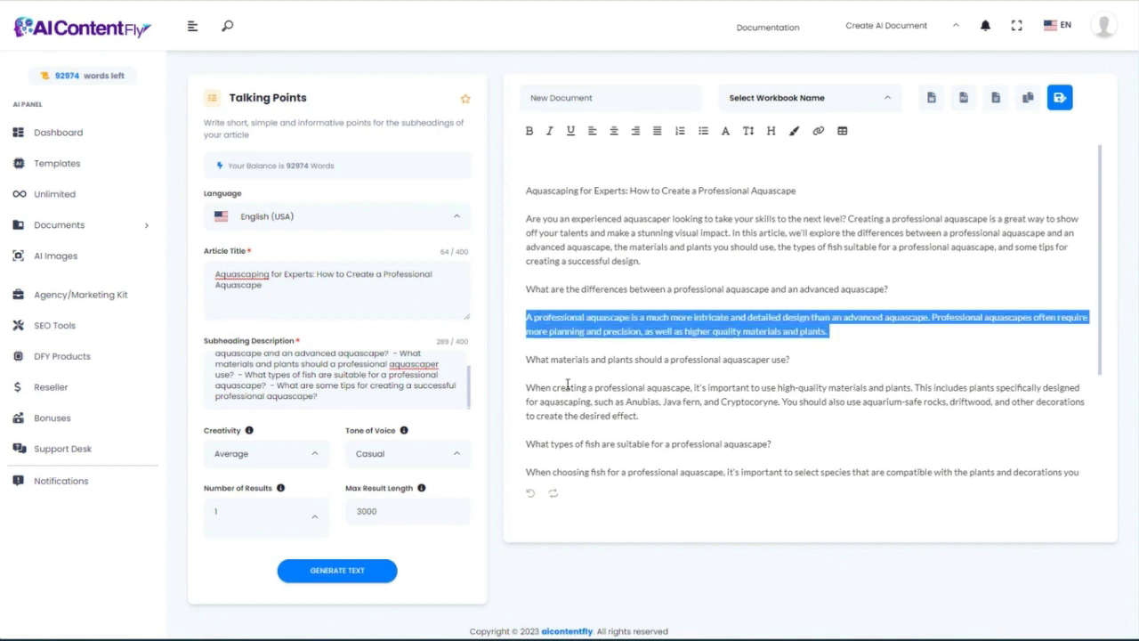
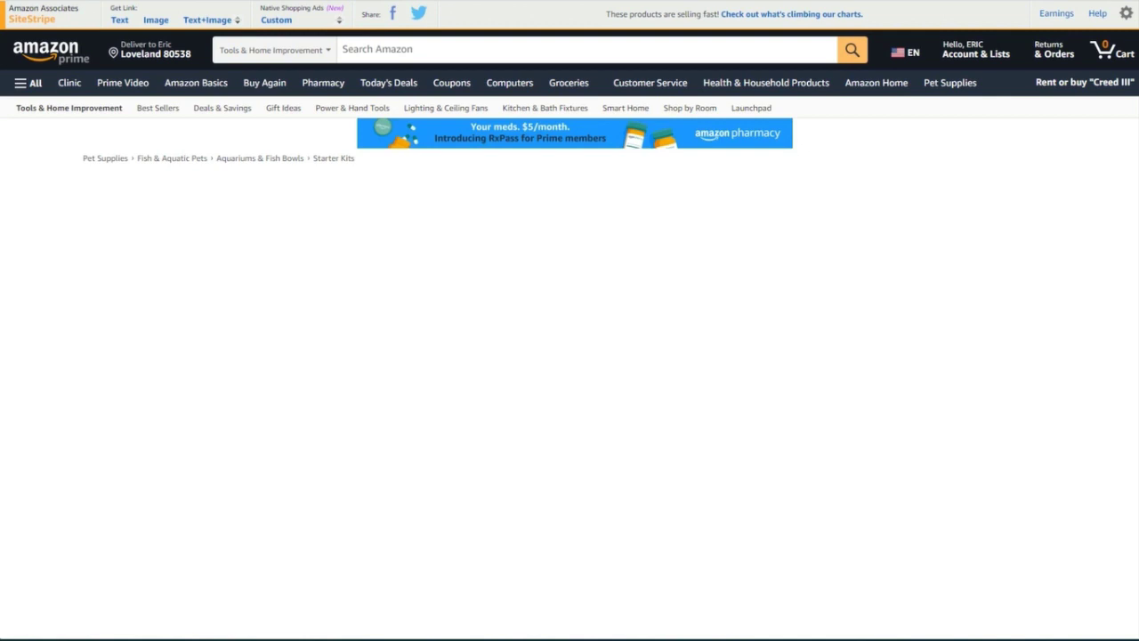
Copy "Capetsma Aquascape Tools" from the Amazon product title and paste it as the product name in AI ContentFly's Pros & Cons template
scroll(703, 247, down, 5)
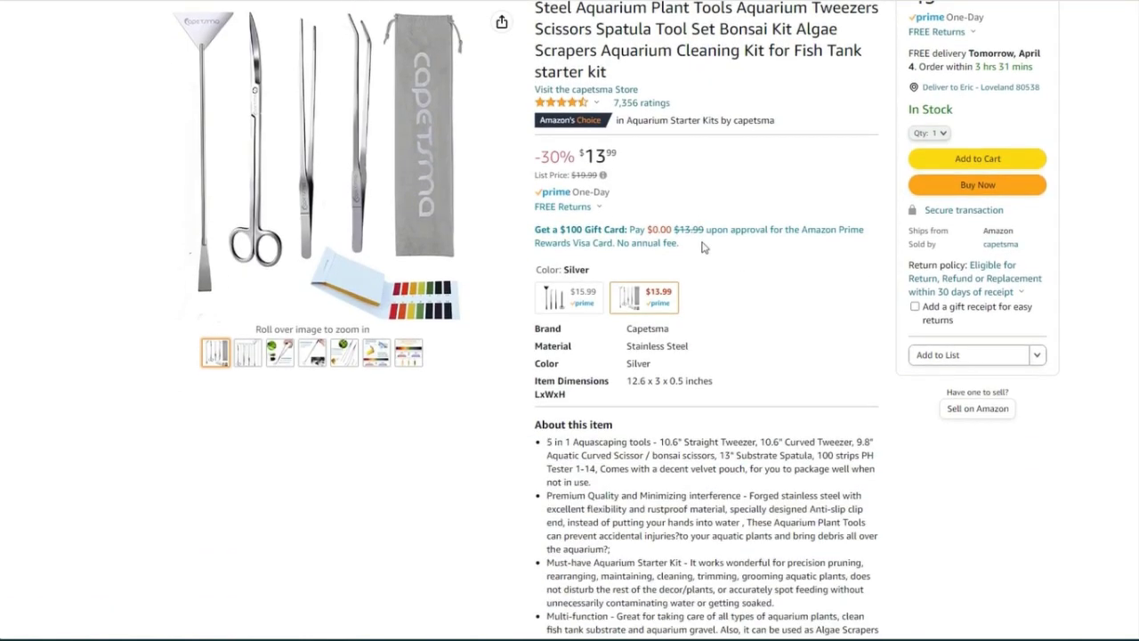
scroll(709, 287, up, 5)
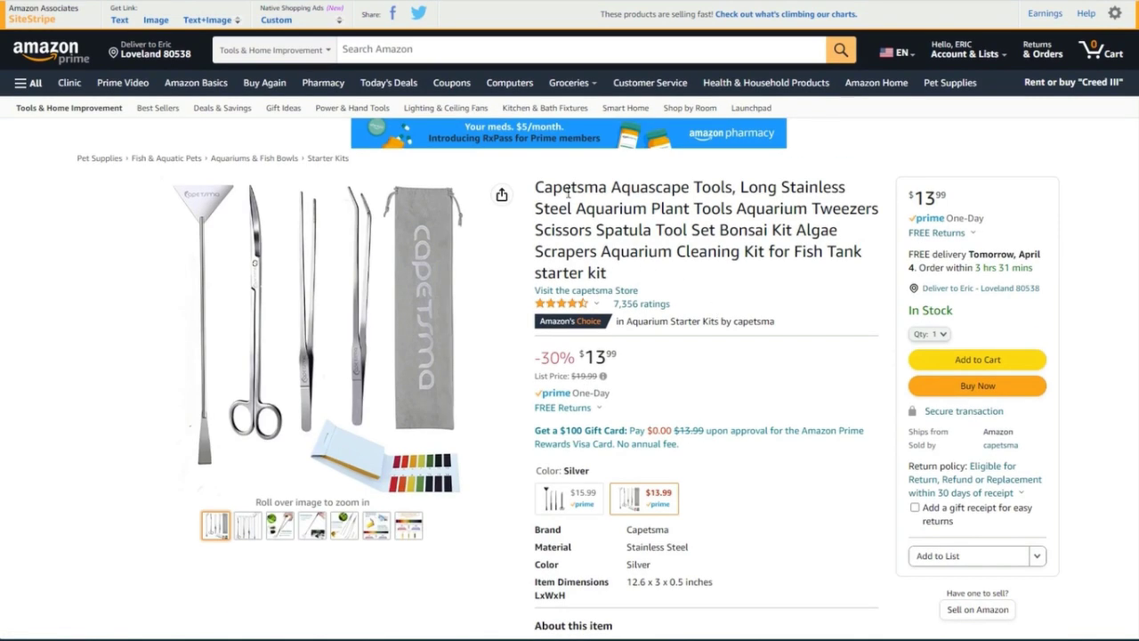
drag(537, 185, 733, 187)
key(ctrl+c)
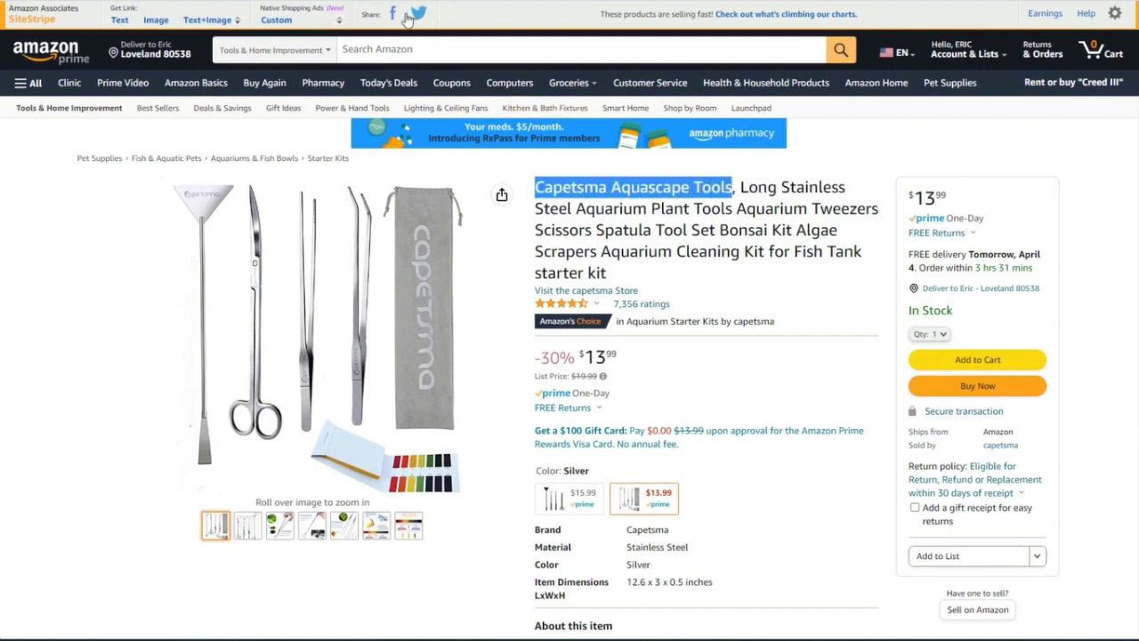
key(ctrl+Tab)
click(302, 274)
key(ctrl+v)
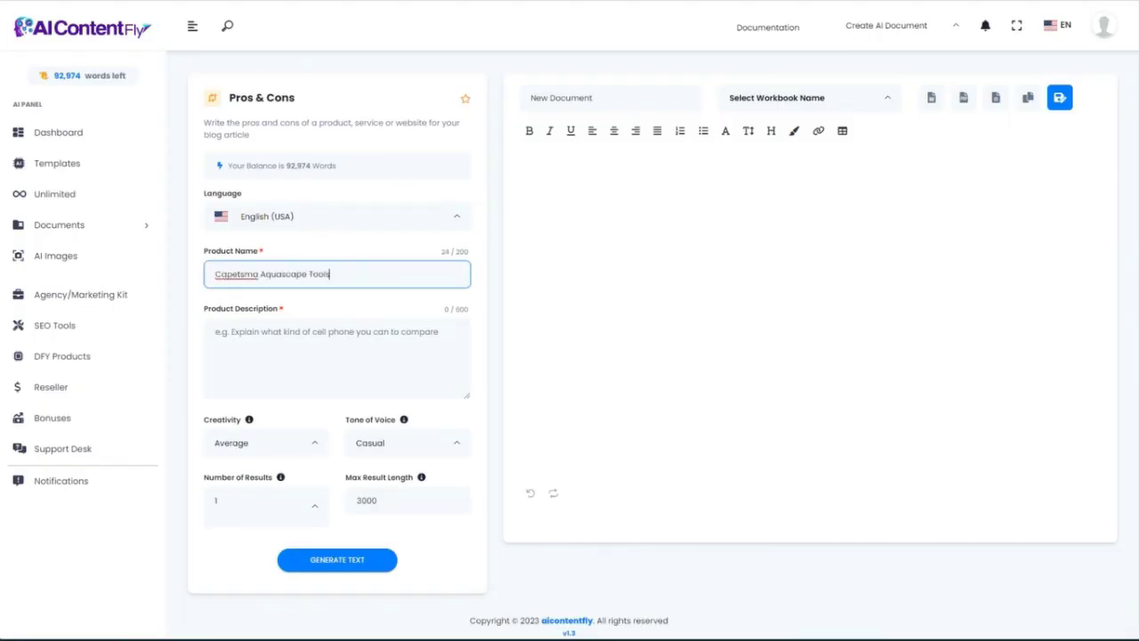
Copy the "About this item" bullet points from the Amazon page and paste them as the product description in the Pros & Cons template
key(ctrl+Tab)
scroll(559, 215, down, 5)
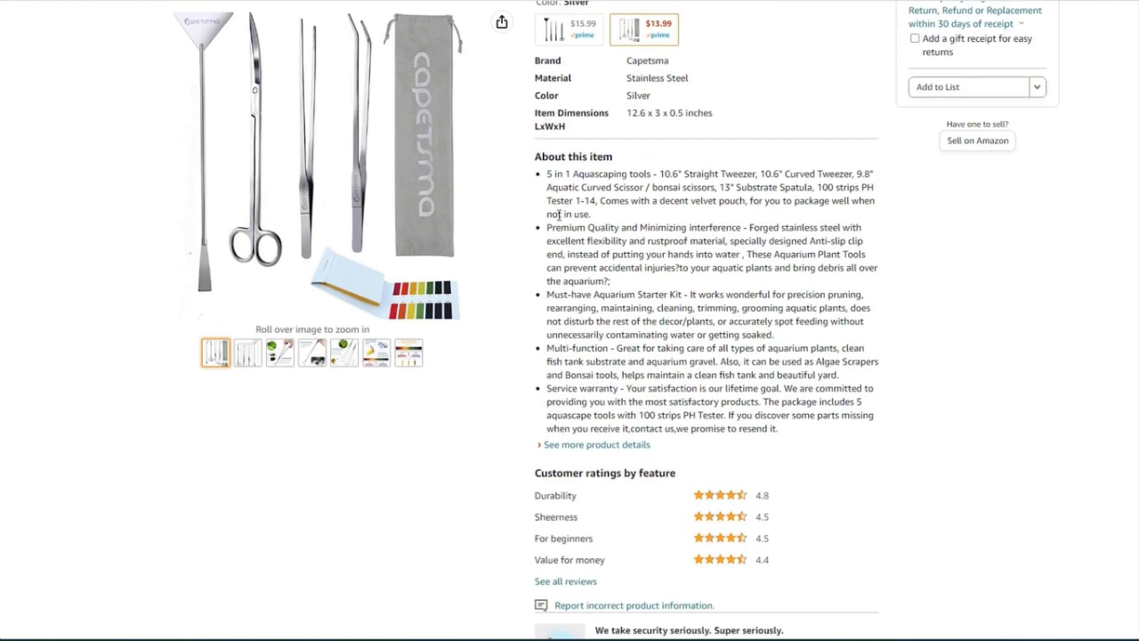
drag(549, 182, 810, 432)
mouse_move(321, 160)
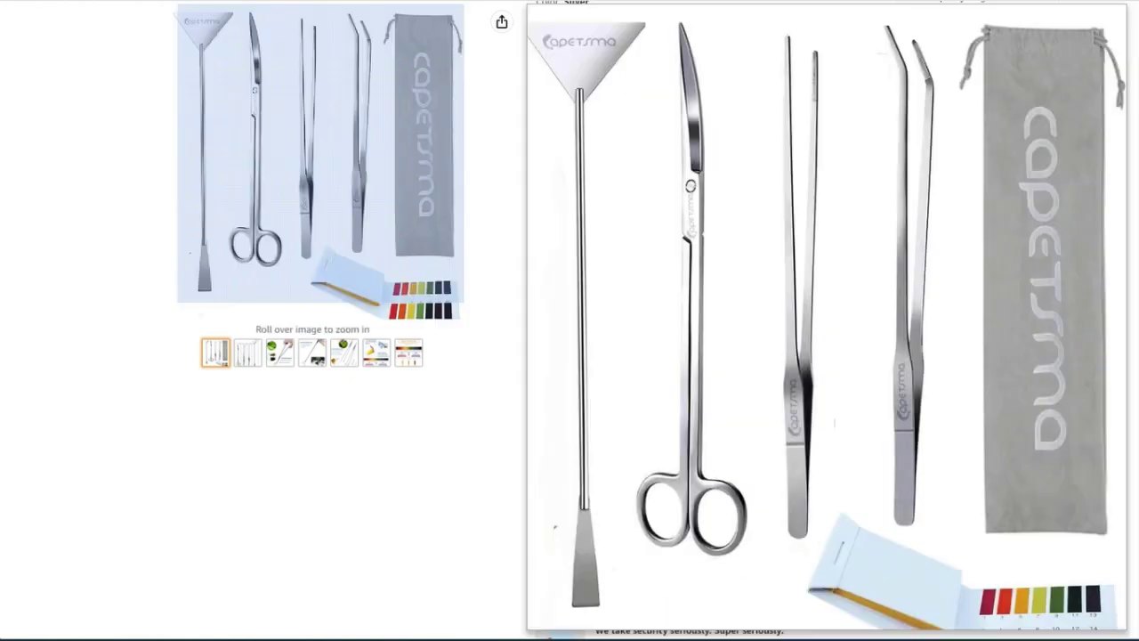
key(ctrl+Tab)
click(320, 341)
key(ctrl+v)
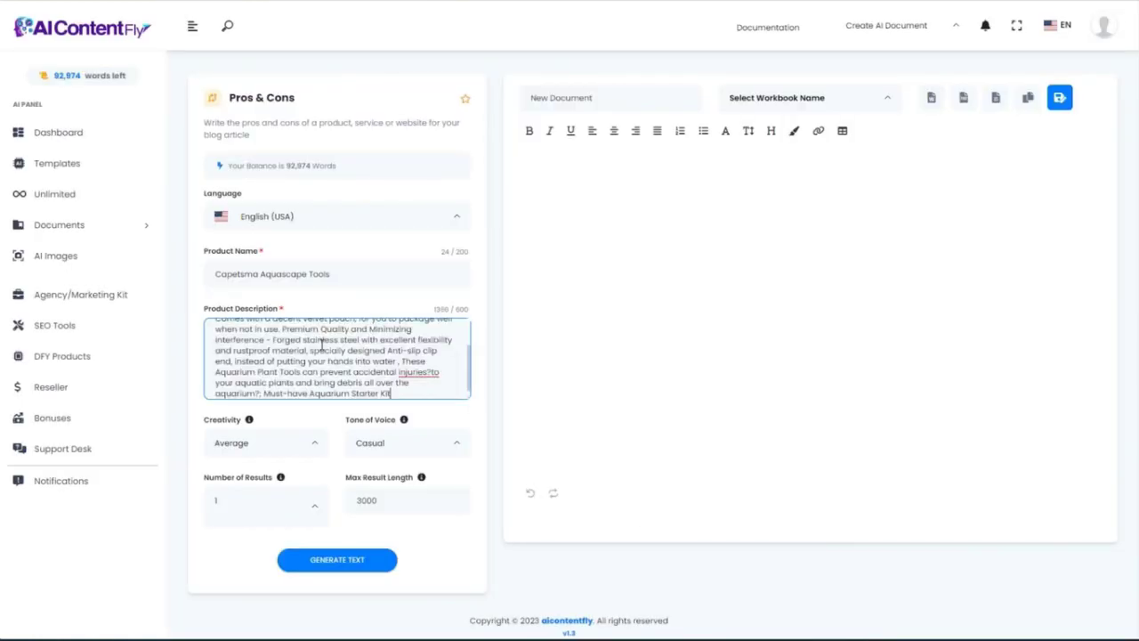
Generate the pros and cons for the aquascape tools and review the last con listed
click(356, 566)
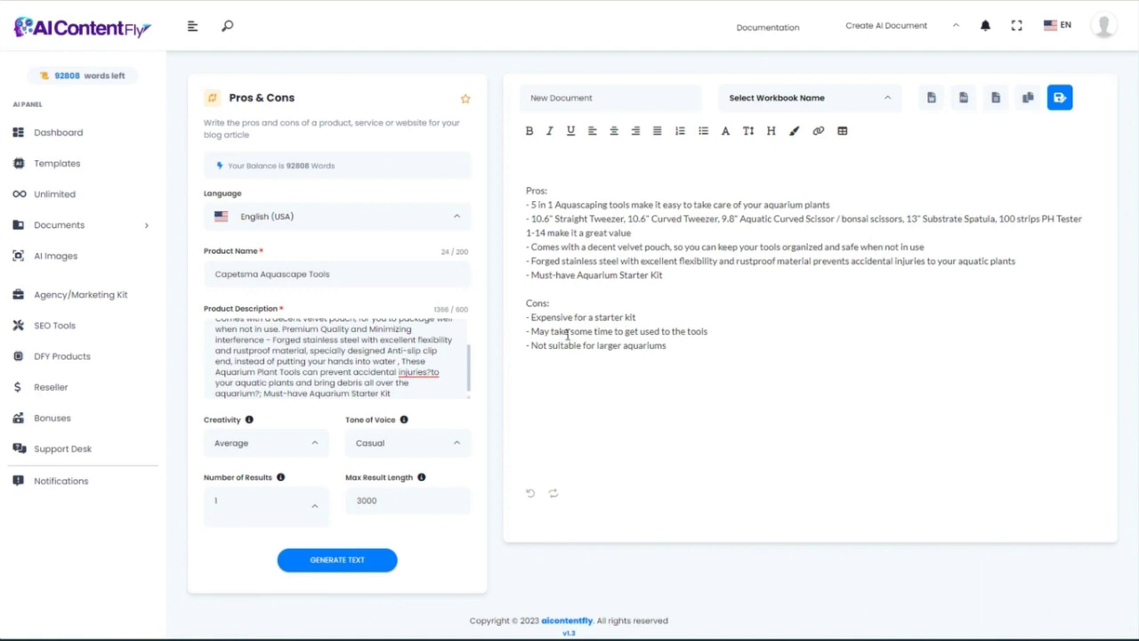
drag(531, 346, 672, 350)
click(676, 370)
scroll(664, 389, down, 1)
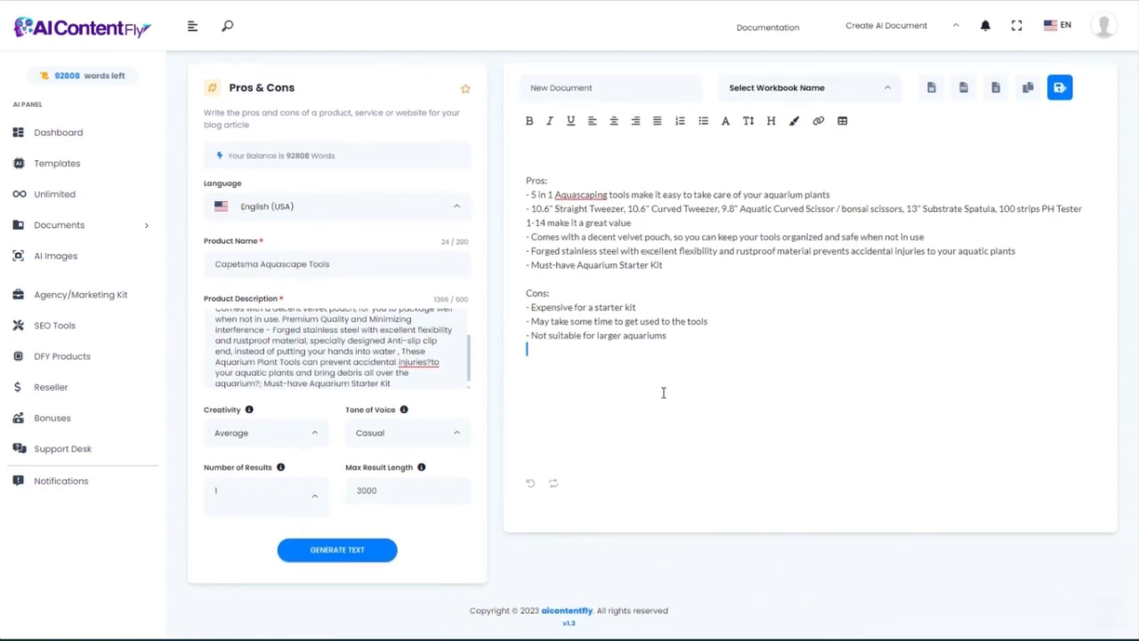
Copy the Wikipedia Aquascaping article's text from the introduction through Dutch style into the Summarize Text template and generate its summary
scroll(663, 393, up, 1)
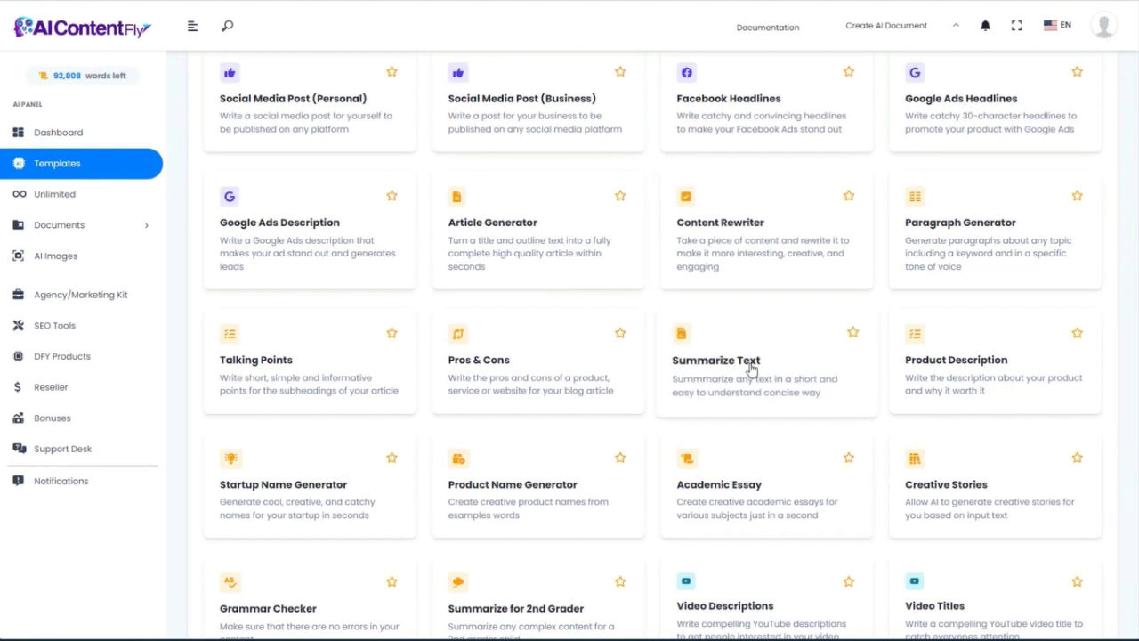
click(750, 368)
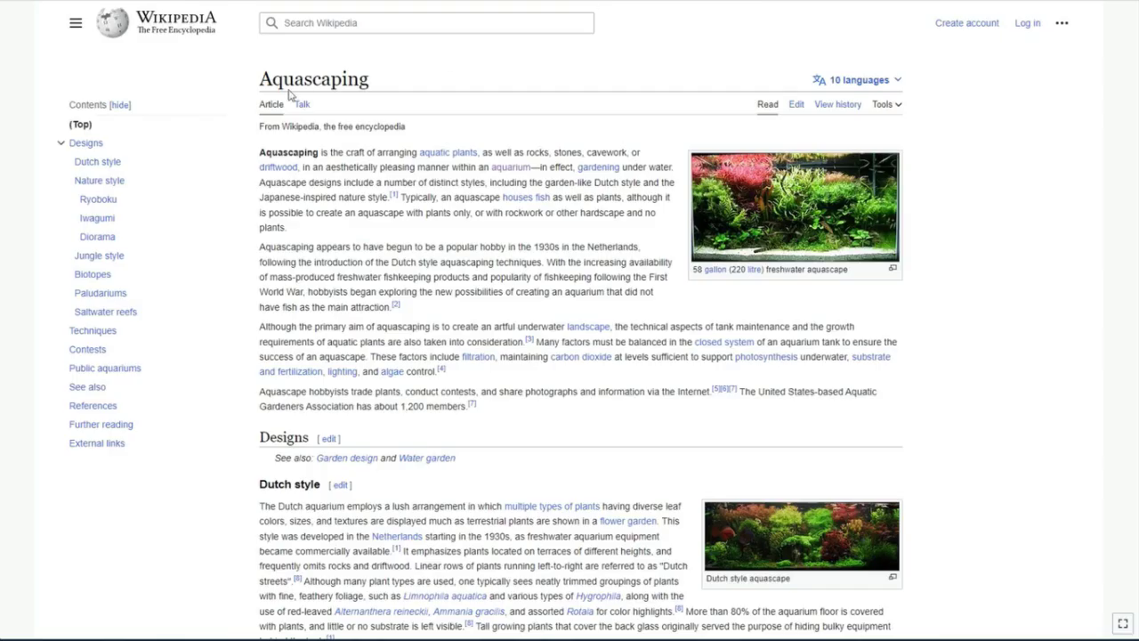
drag(281, 153, 376, 363)
scroll(499, 623, down, 3)
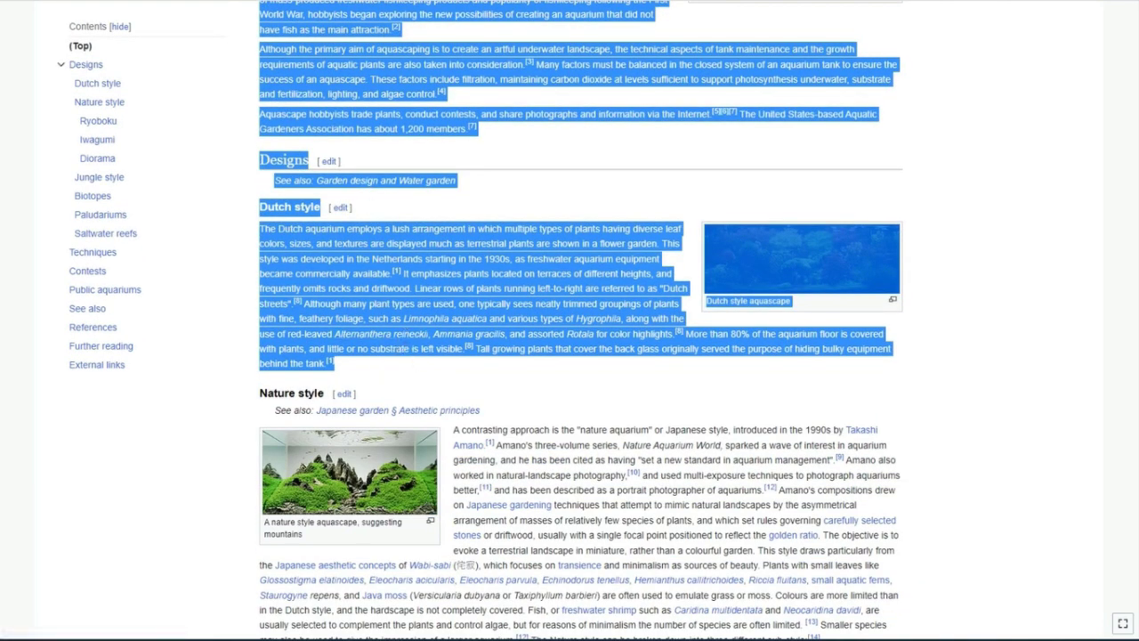
key(ctrl+Tab)
click(318, 297)
key(ctrl+v)
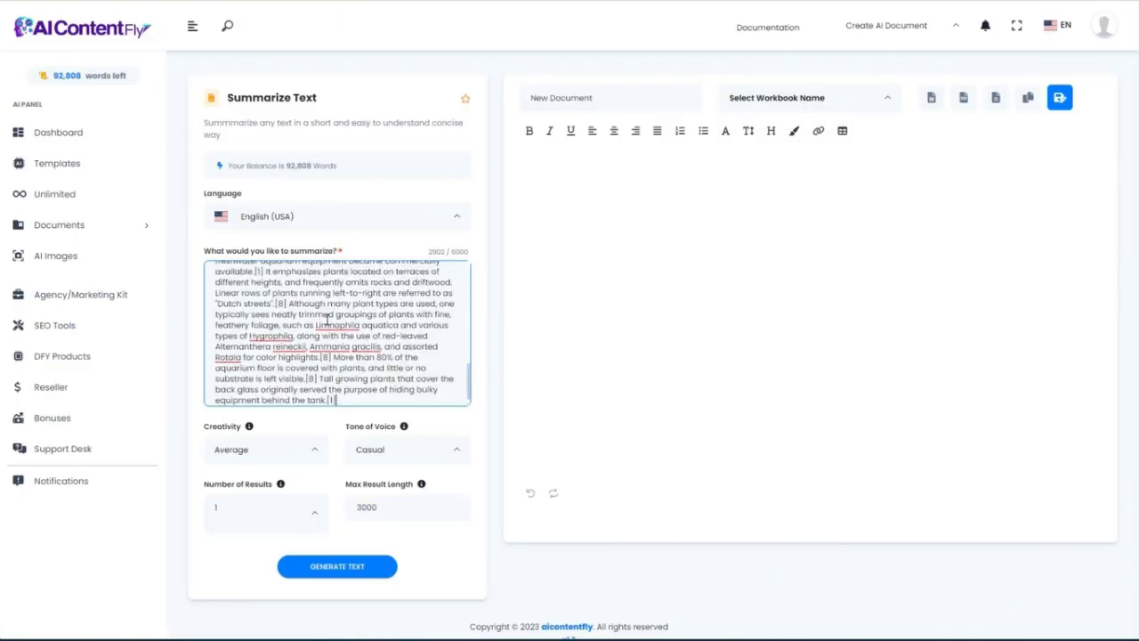
click(331, 568)
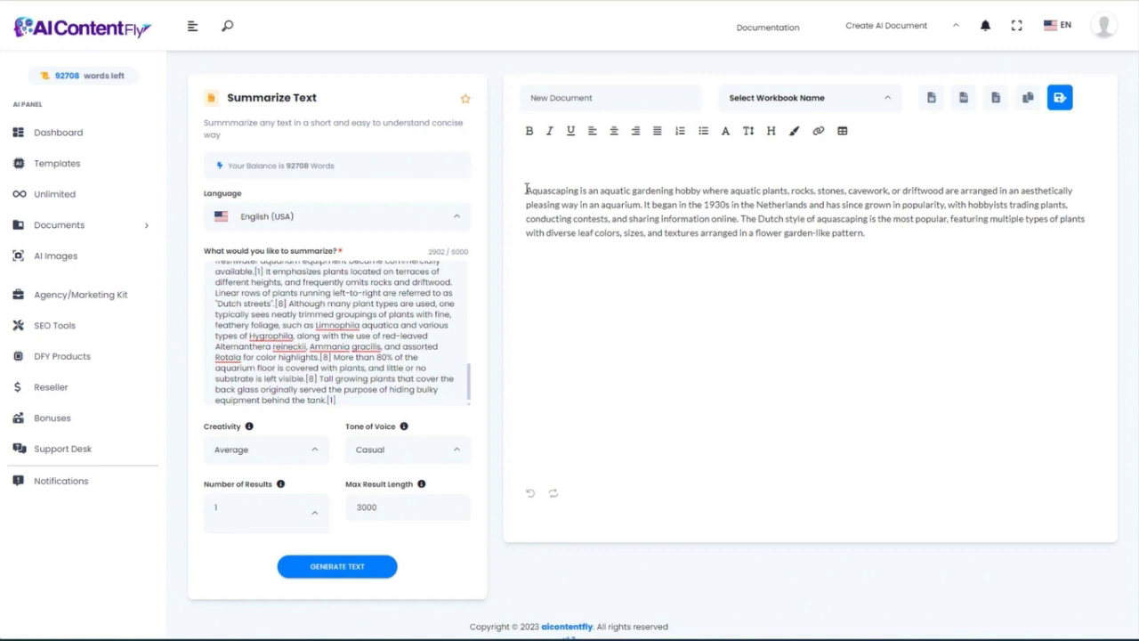
Open the Product Name Generator template and enter the seed words "aquascaping, how to, aquarium"
key(alt+Left)
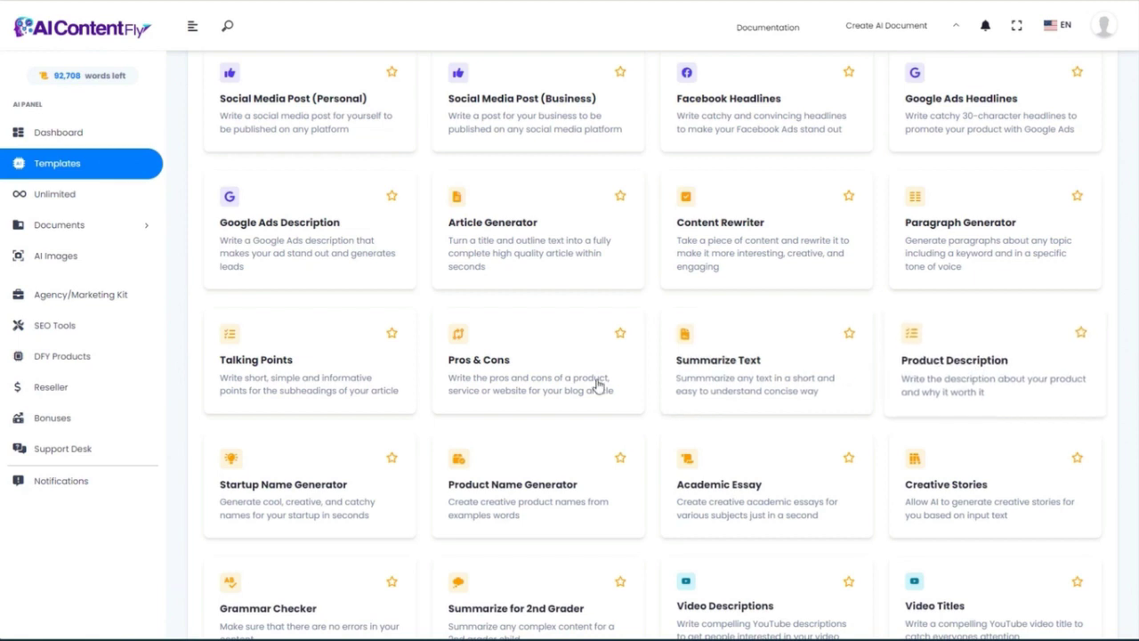
click(537, 494)
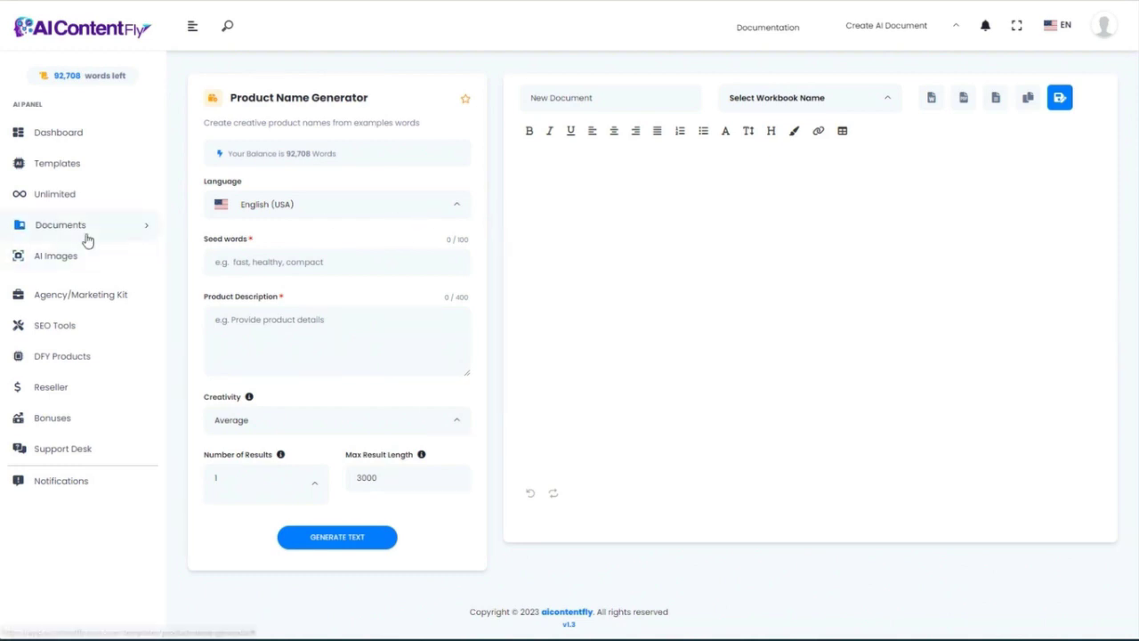
click(228, 260)
text(aquascaping, how to, aquarium)
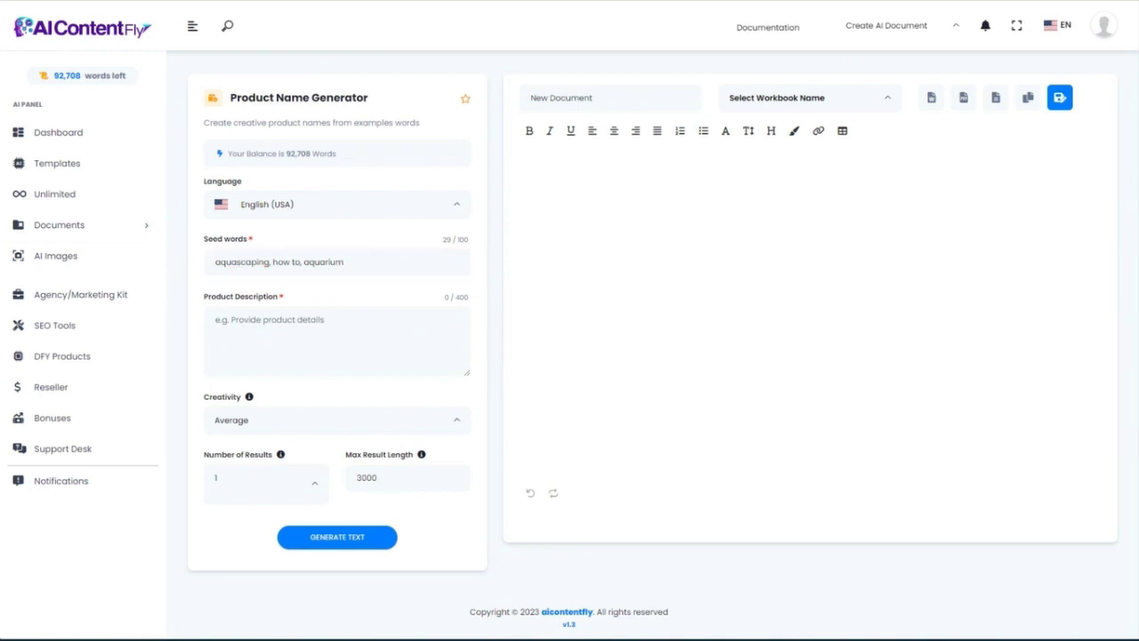
Describe the product as a video course of 10 step by step videos on setting up a home aquascape, and generate product names
click(256, 322)
text(This is a video course containing 10 step by step videos teaching how to set up your own aquascape at home in your own aquarium.)
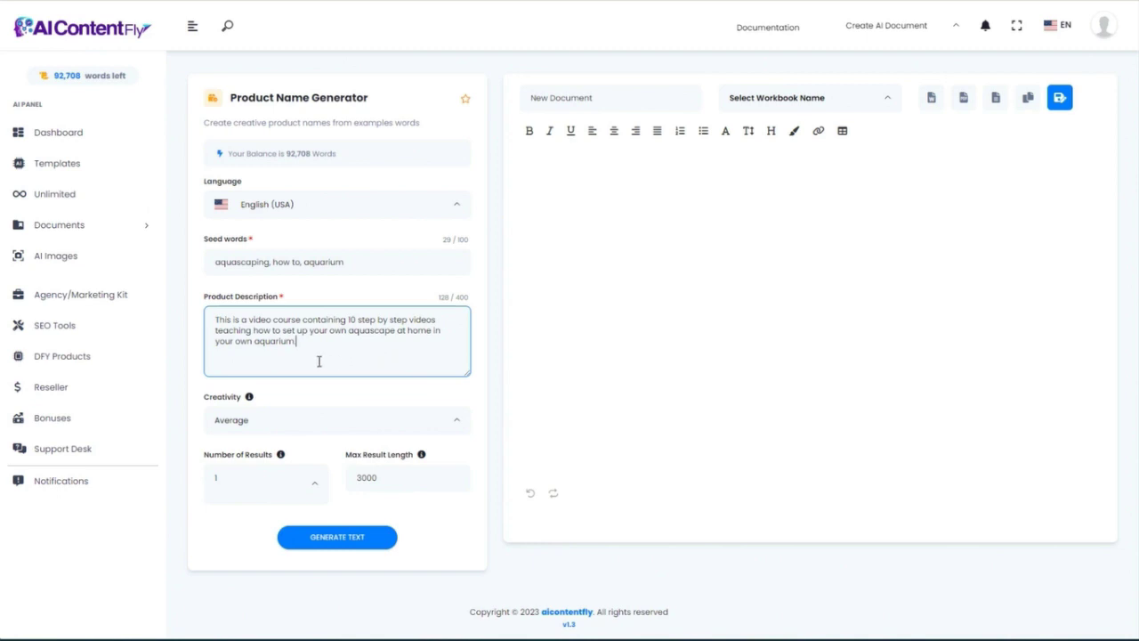
click(341, 541)
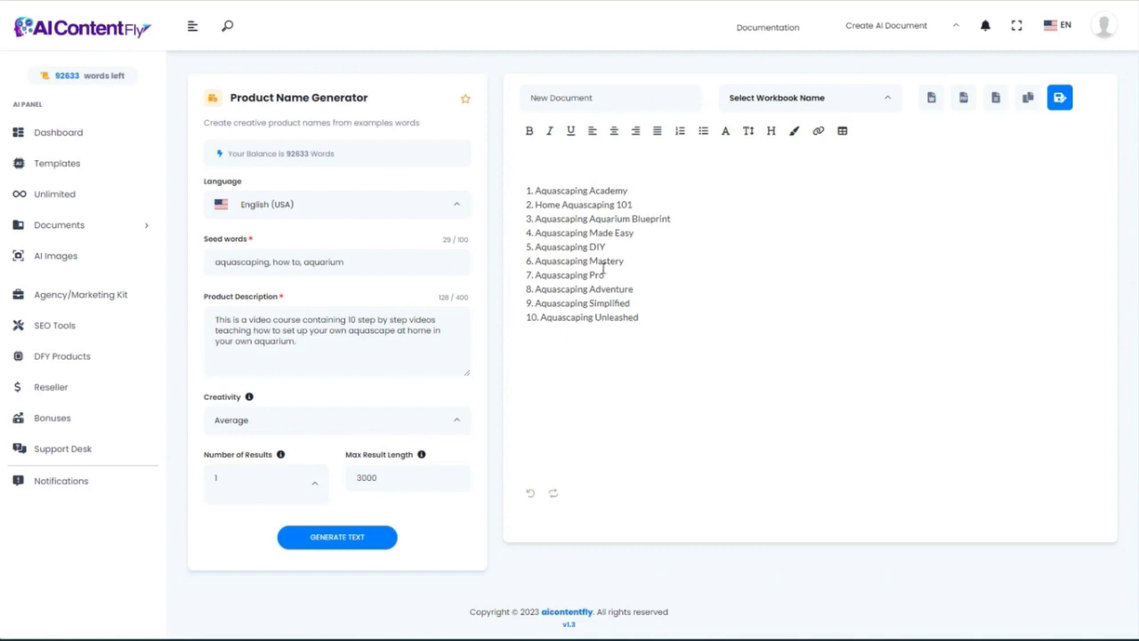
drag(642, 316, 496, 181)
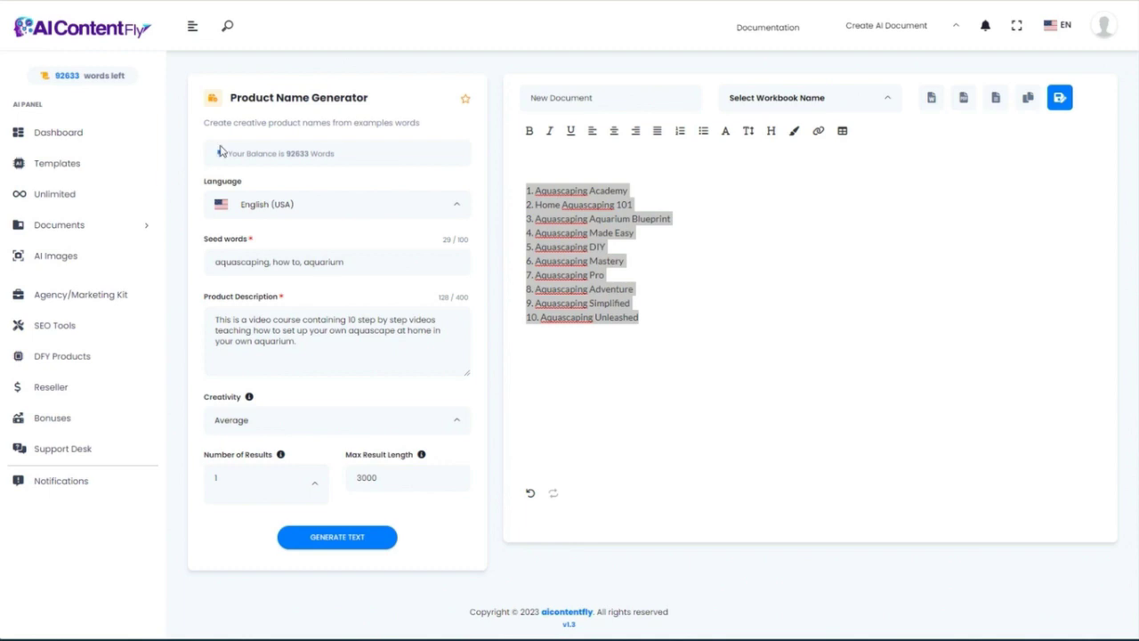
In the Product Description template, name the product "Aquascaping Made Easy" for people who want to learn how to create aquascapes in their aquariums
click(57, 163)
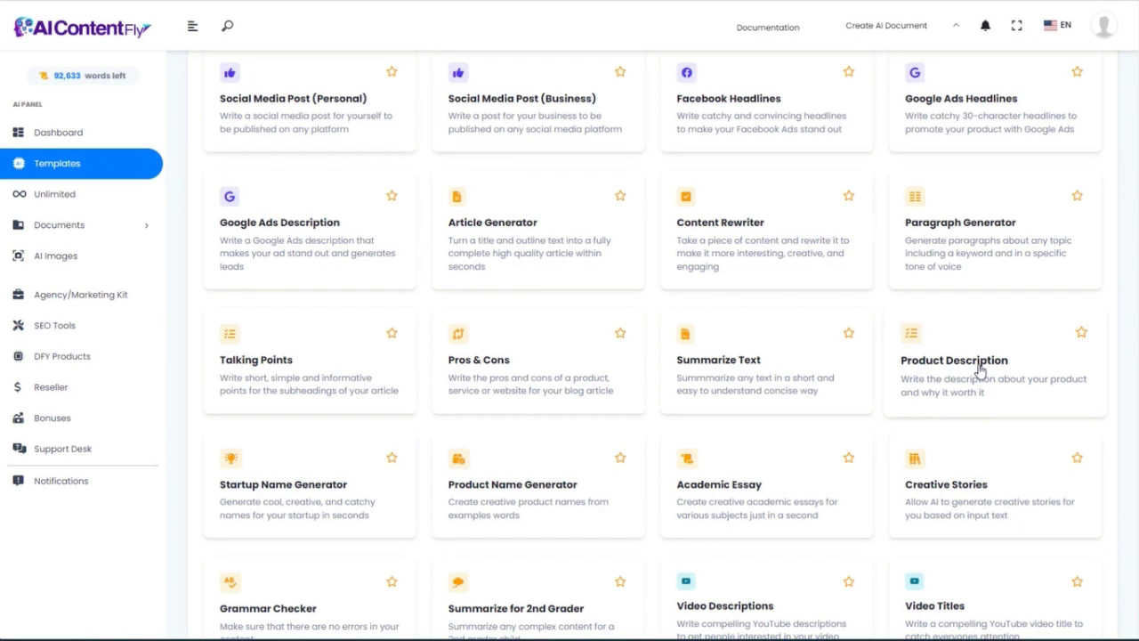
click(979, 369)
click(230, 252)
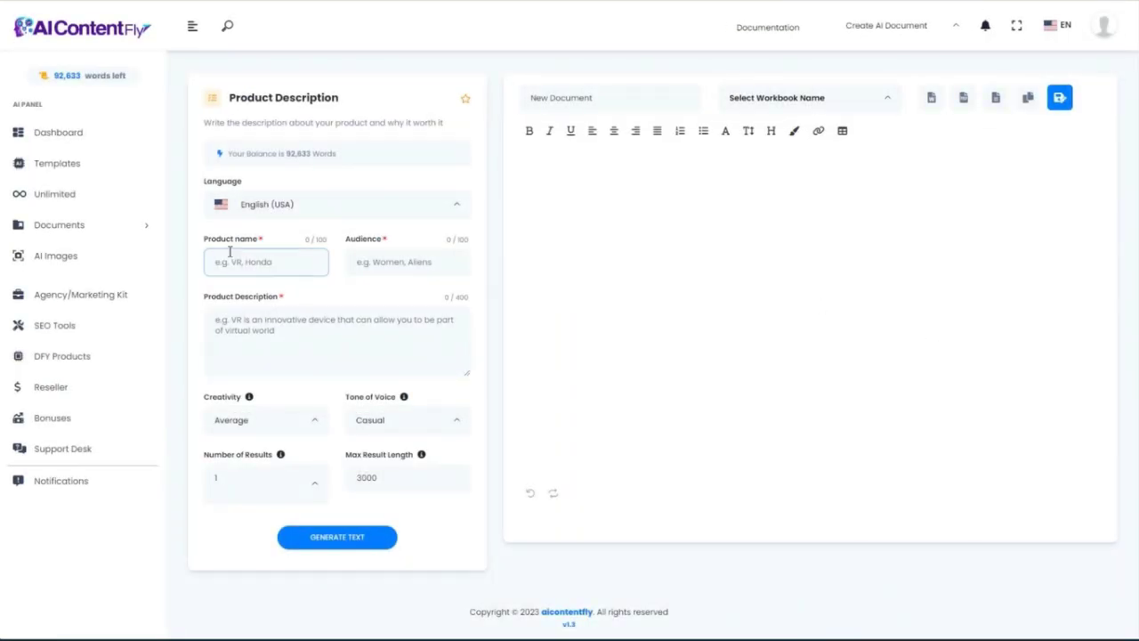
text(Aquascaping Made Easy)
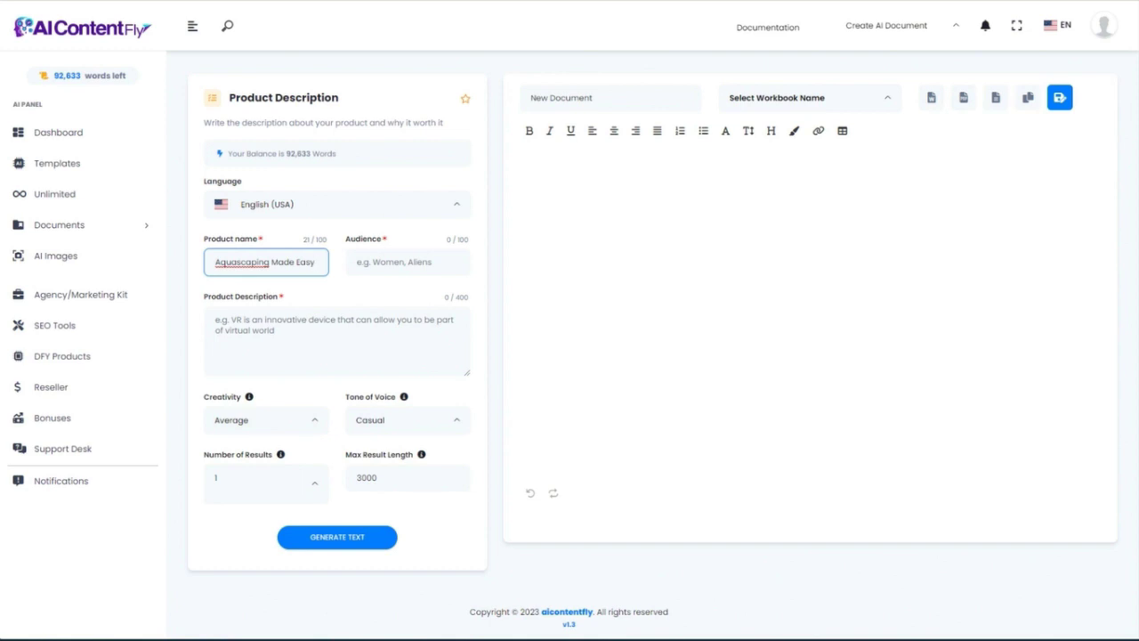
click(381, 257)
text(People who enjoy creating aquascapes in their aquariums)
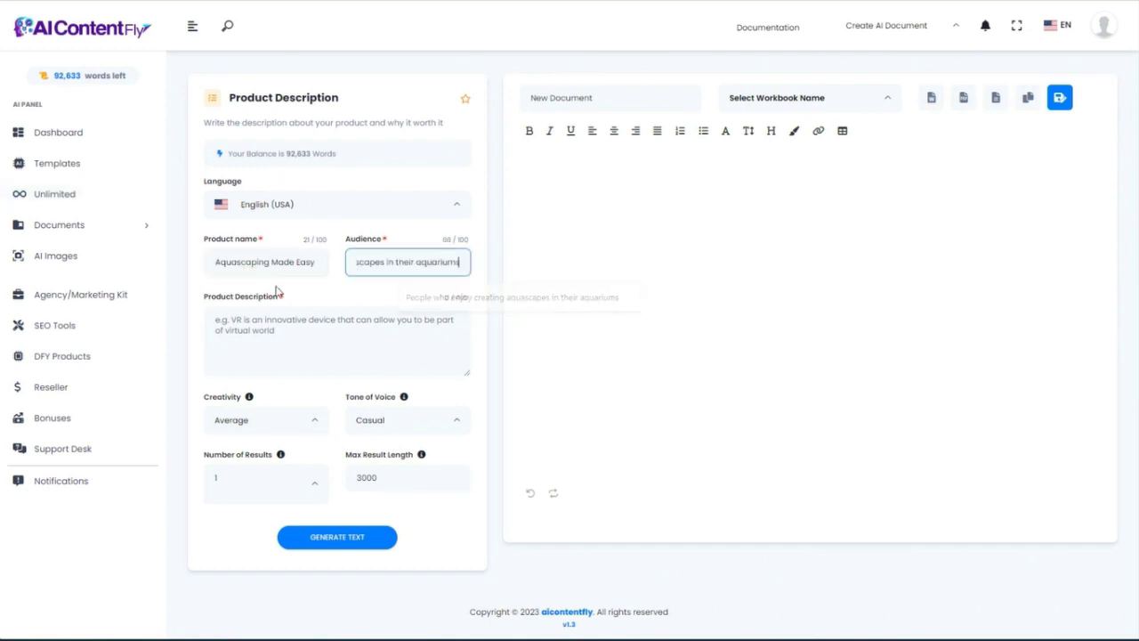
Enter the details of the video course with 10 step by step aquascape videos and generate the product description
click(248, 329)
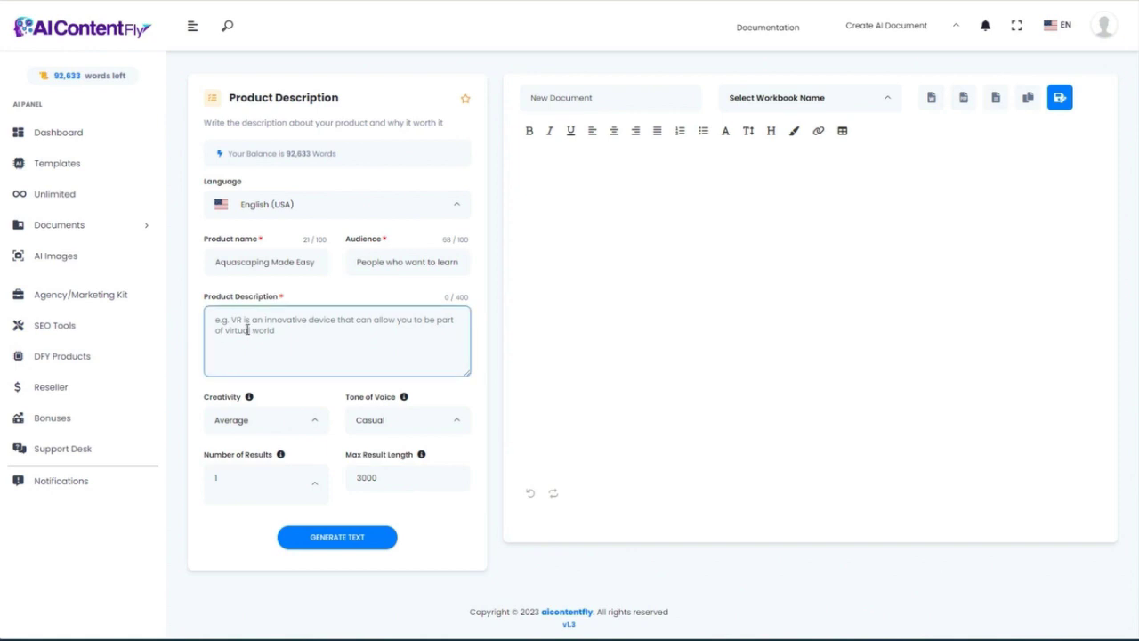
text(This is a video course containing 10 step by step videos teaching how to set up your own aquascape at home in your own aquarium.)
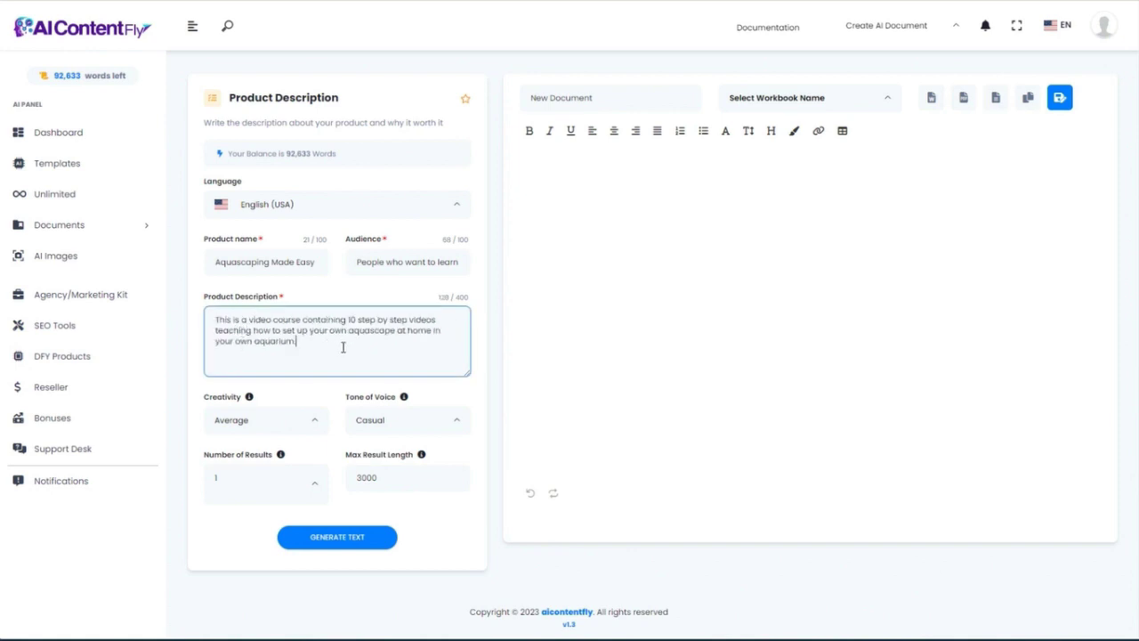
key(ctrl+a)
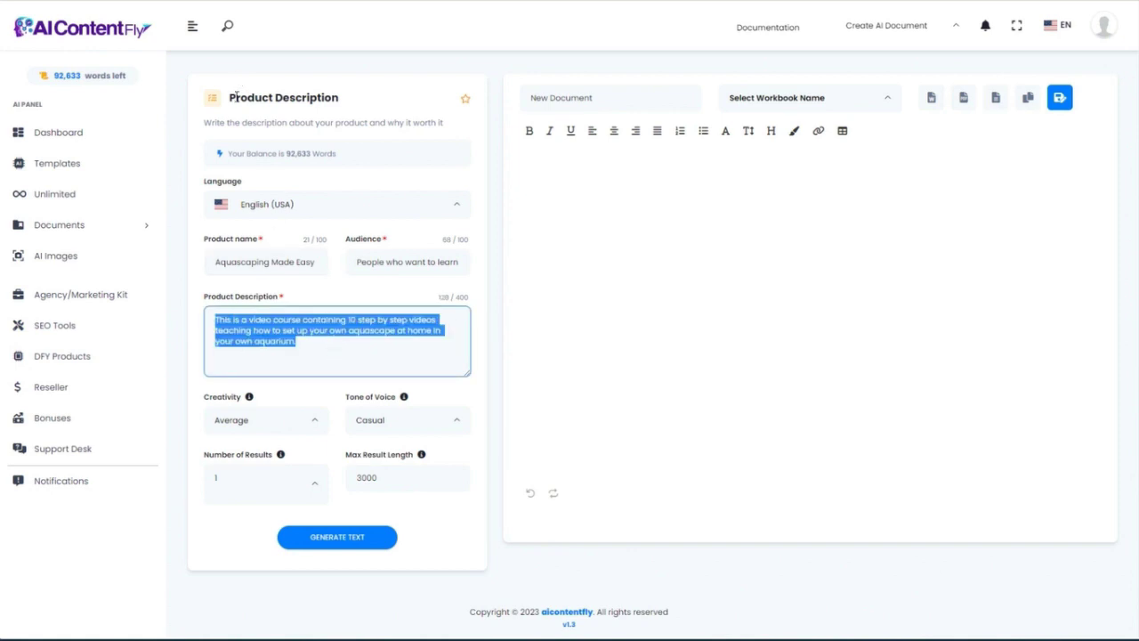
drag(231, 96, 341, 109)
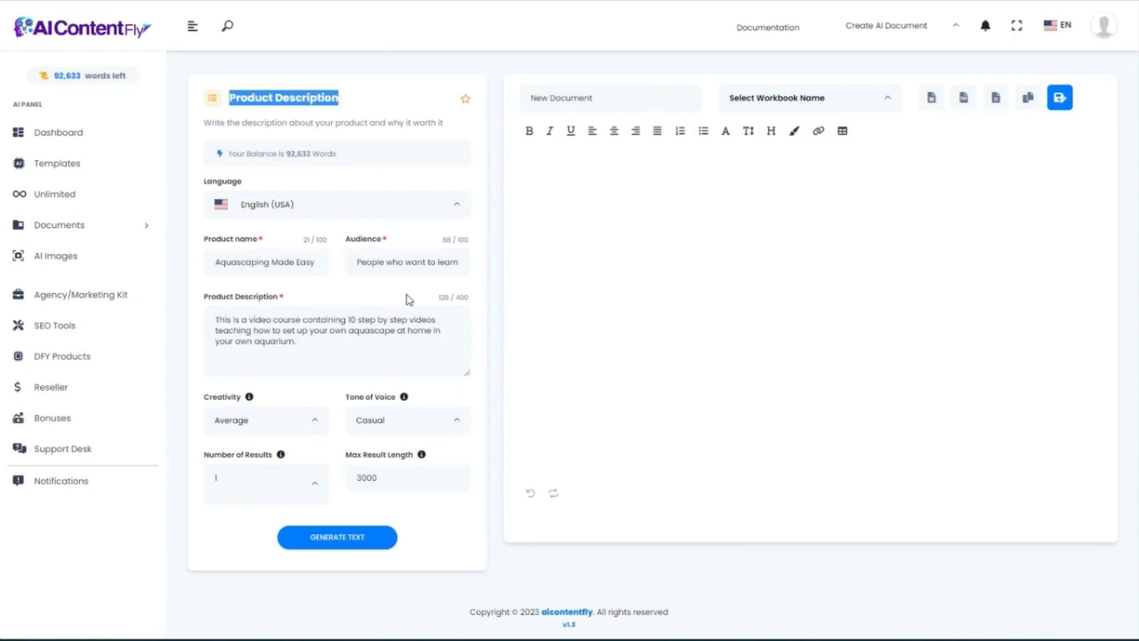
click(328, 347)
drag(352, 340, 215, 318)
click(302, 339)
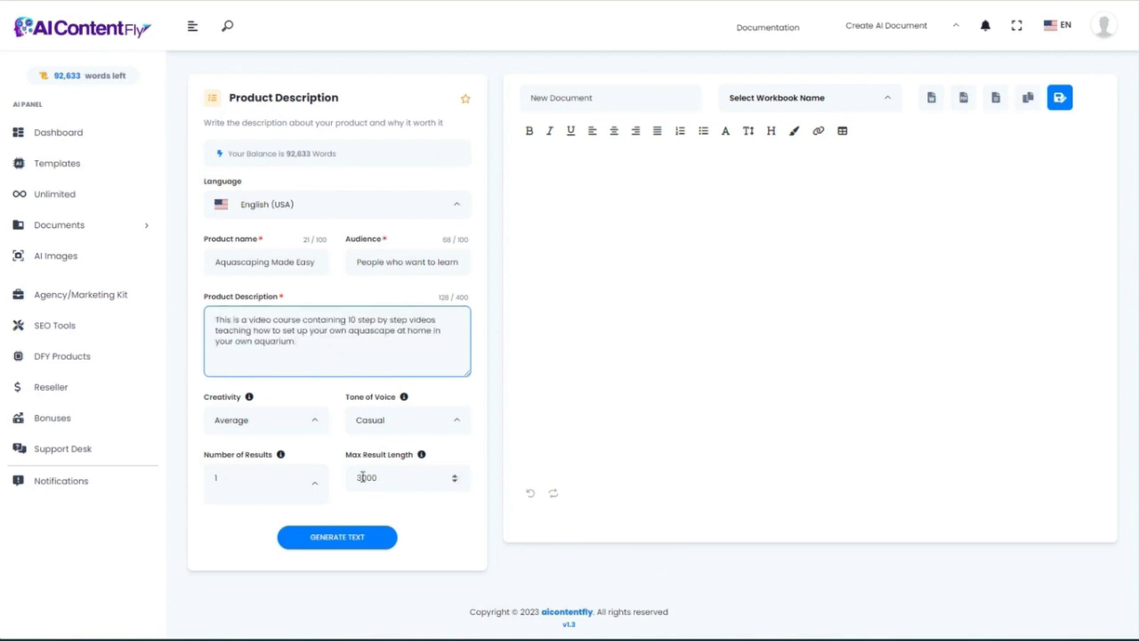
click(350, 539)
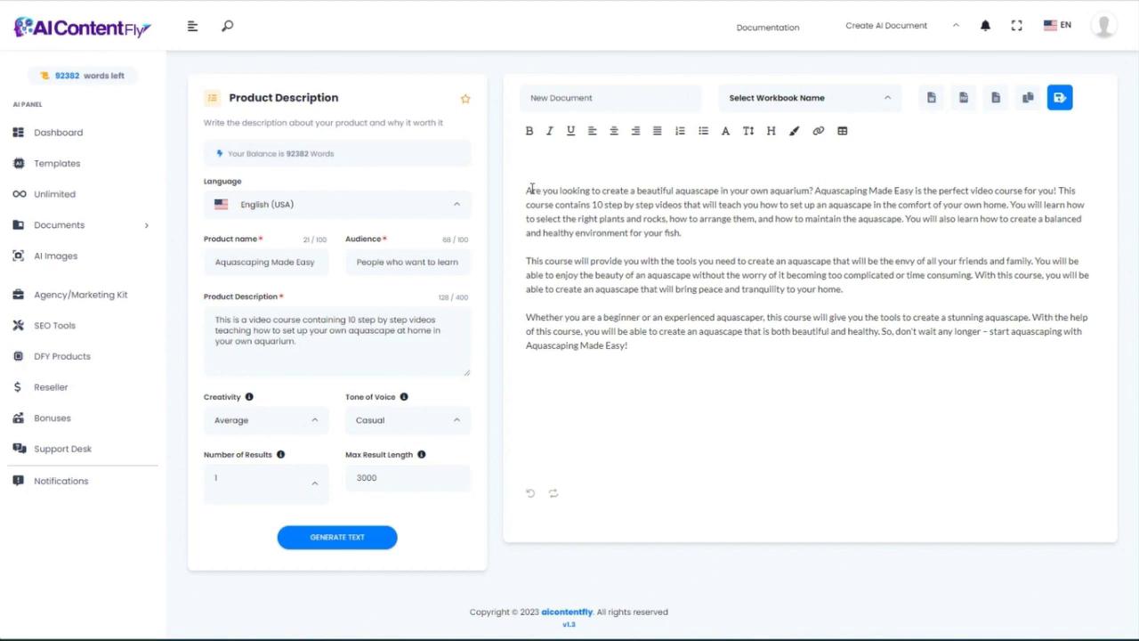
Compare the short course description entered in the form with the full generated product description
click(343, 342)
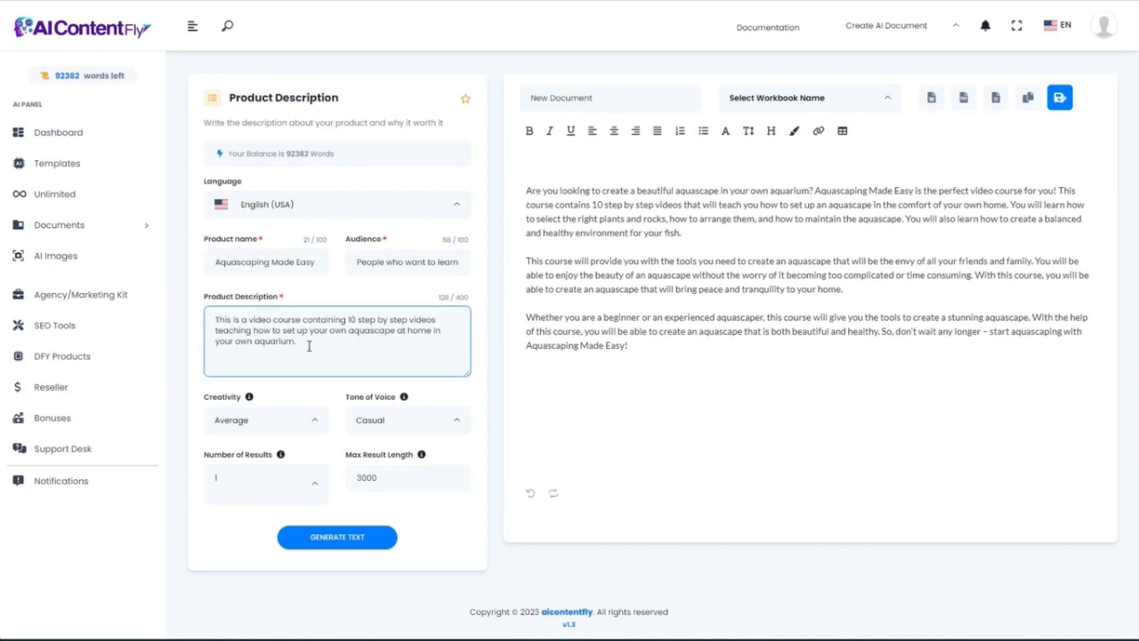
key(ctrl+a)
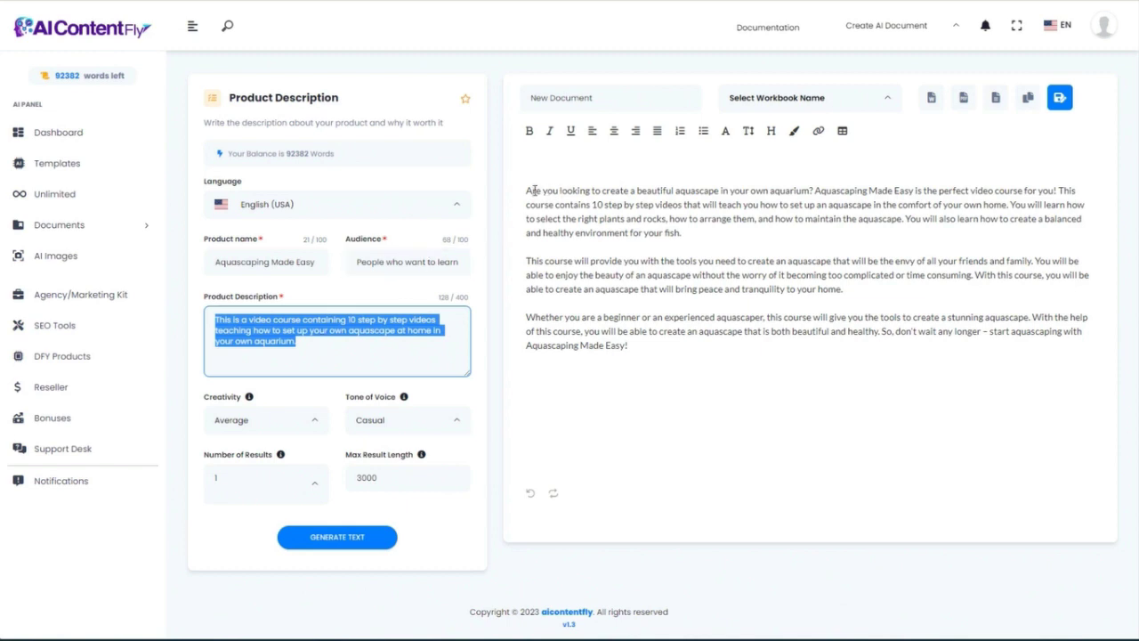
drag(527, 190, 615, 293)
drag(643, 345, 527, 189)
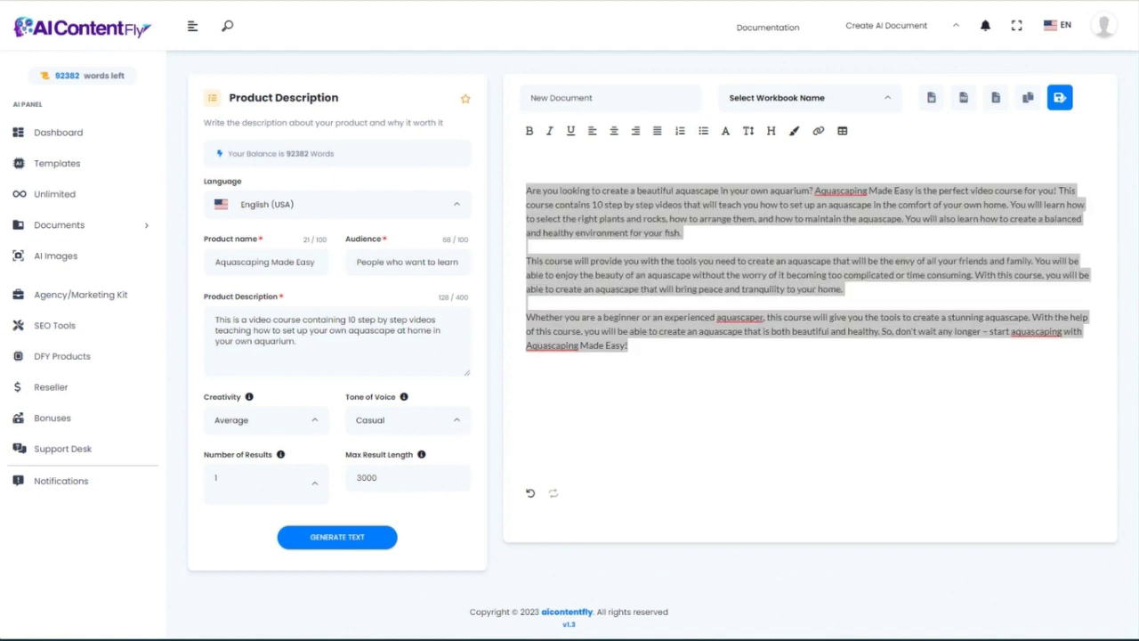
Open the Startup Name Generator and enter the seed words "aquascaping, aquarium, aquascaping supplies, aquascaping design"
click(57, 163)
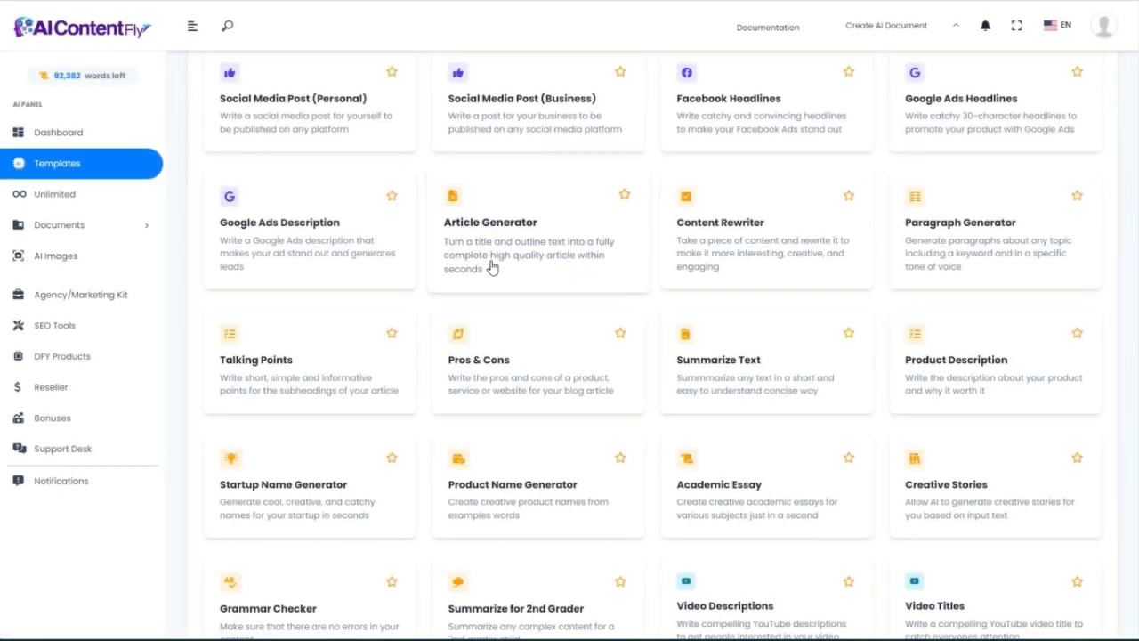
click(327, 492)
click(293, 273)
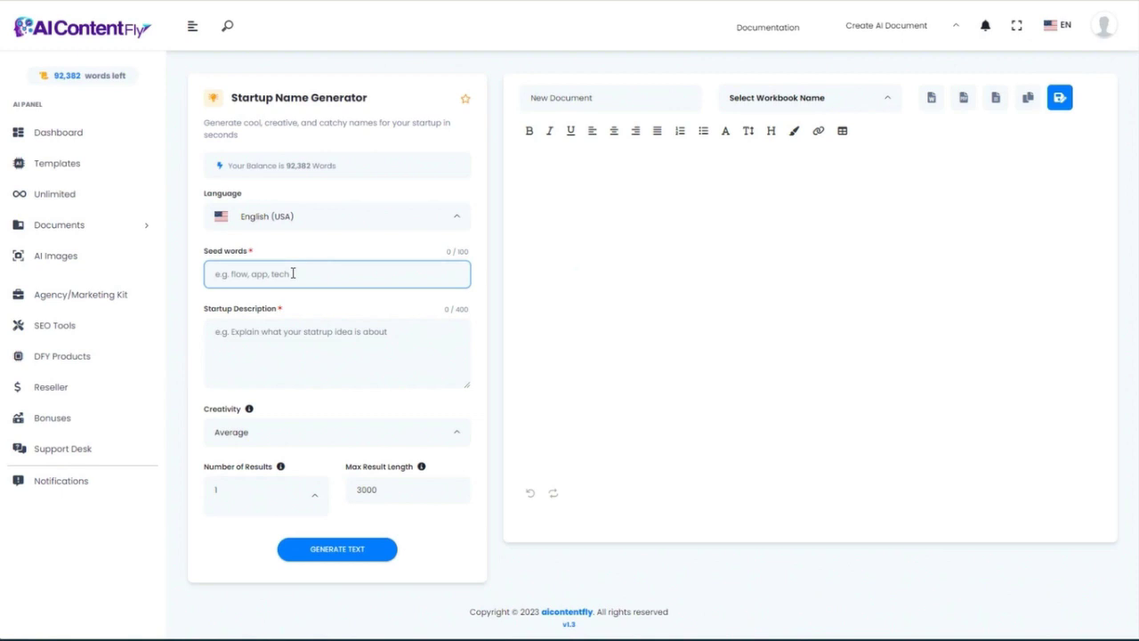
text(aquascaping, aquarium, aquascaping supplies, aquascaping design)
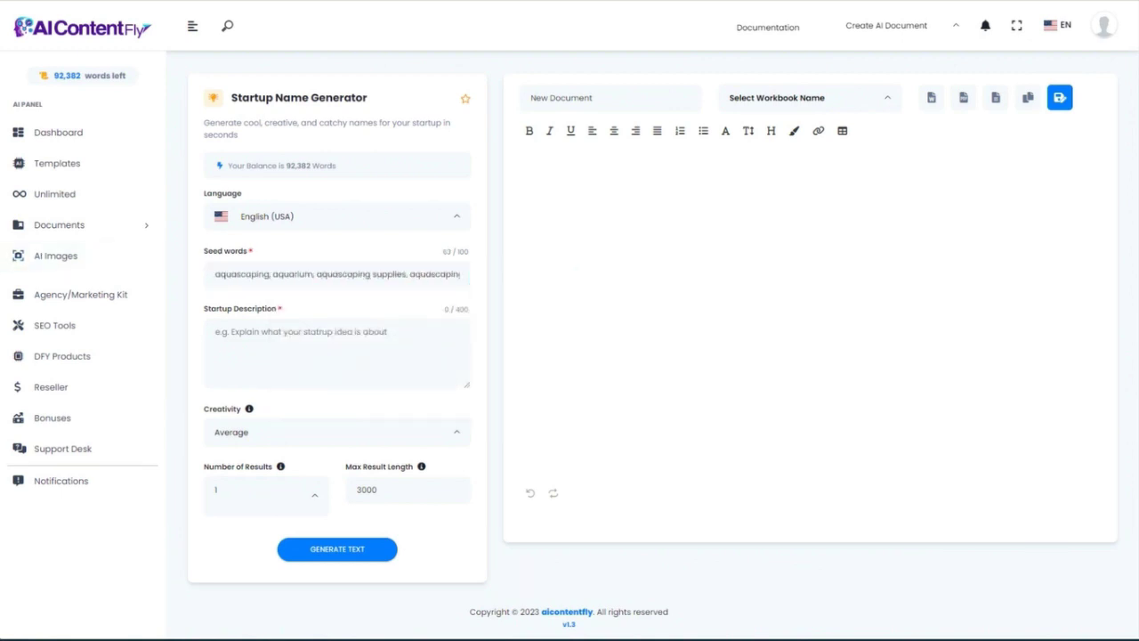
Describe the startup as selling aquascaping supplies and providing aquascape design services, generate names, and highlight "Aquascape Architects"
click(224, 331)
text(We help aquascaping enthusiasts build the best underwater environments in their aquariums. We sell aquascaping supplies and provide design services for aquascapes.)
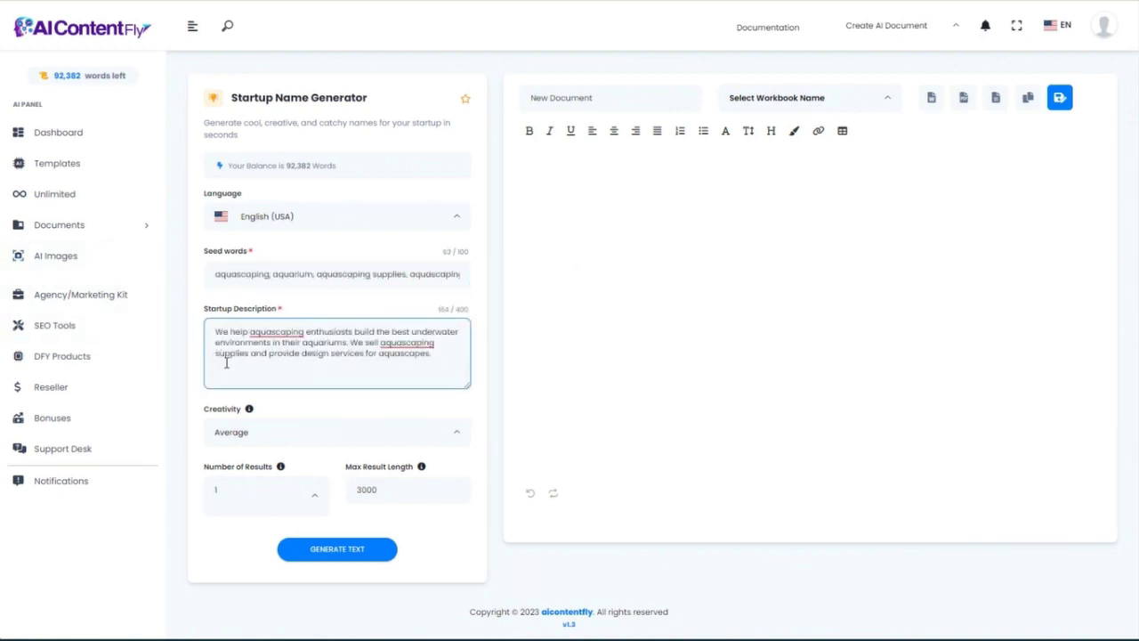
click(342, 552)
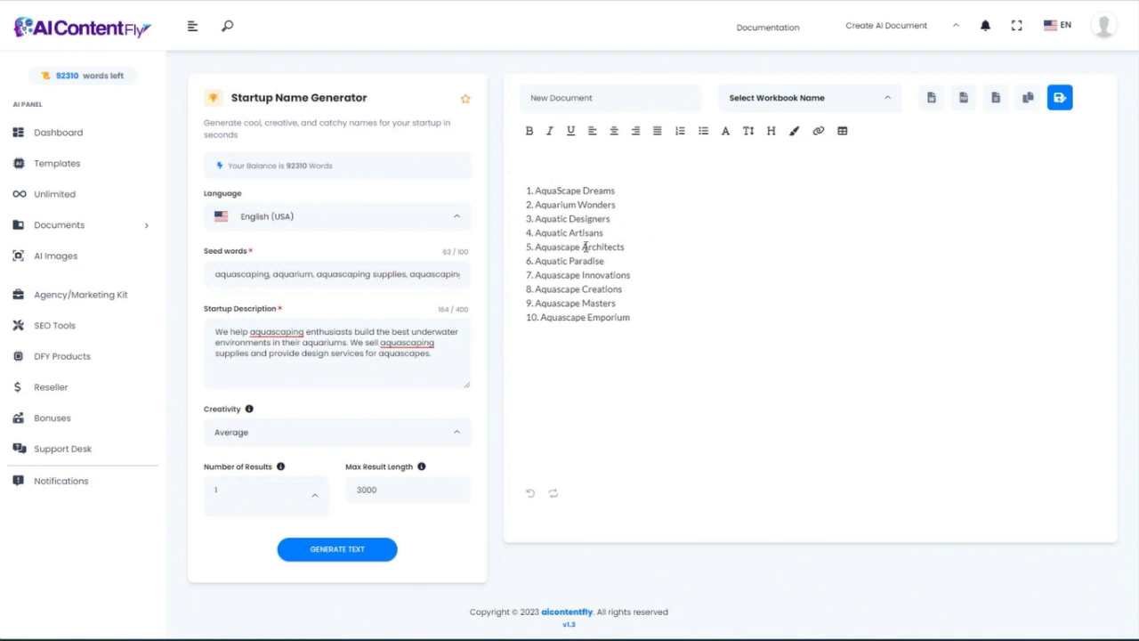
drag(631, 247, 536, 247)
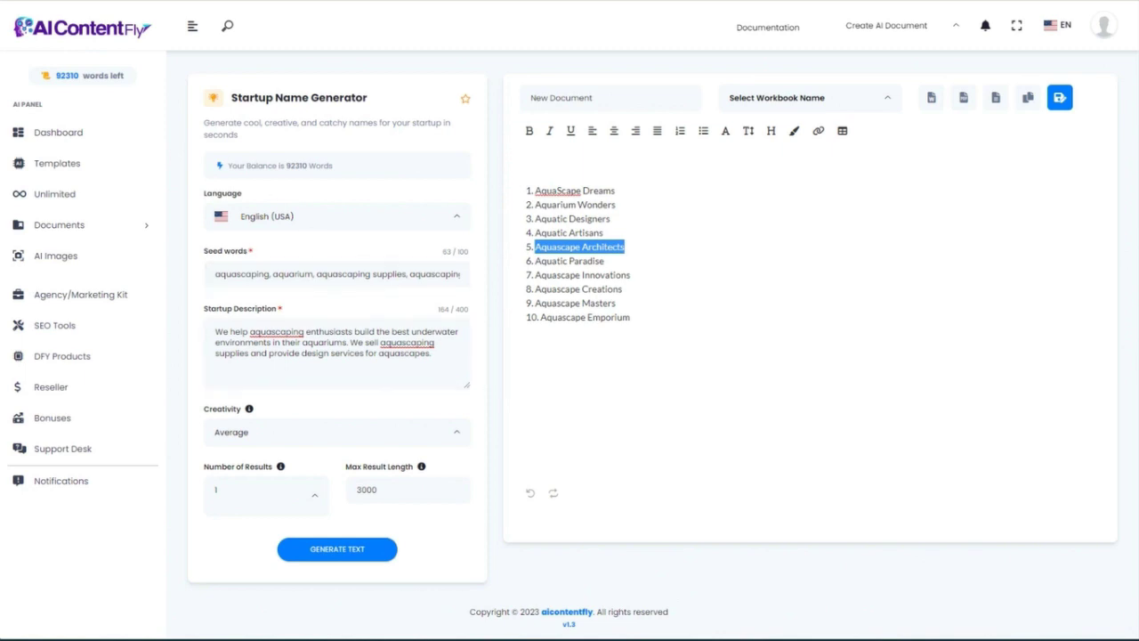
Open the Academic Essay template and enter the essay title "The Scientific Factors that All Aquascape Creators Should Understand"
key(alt+Left)
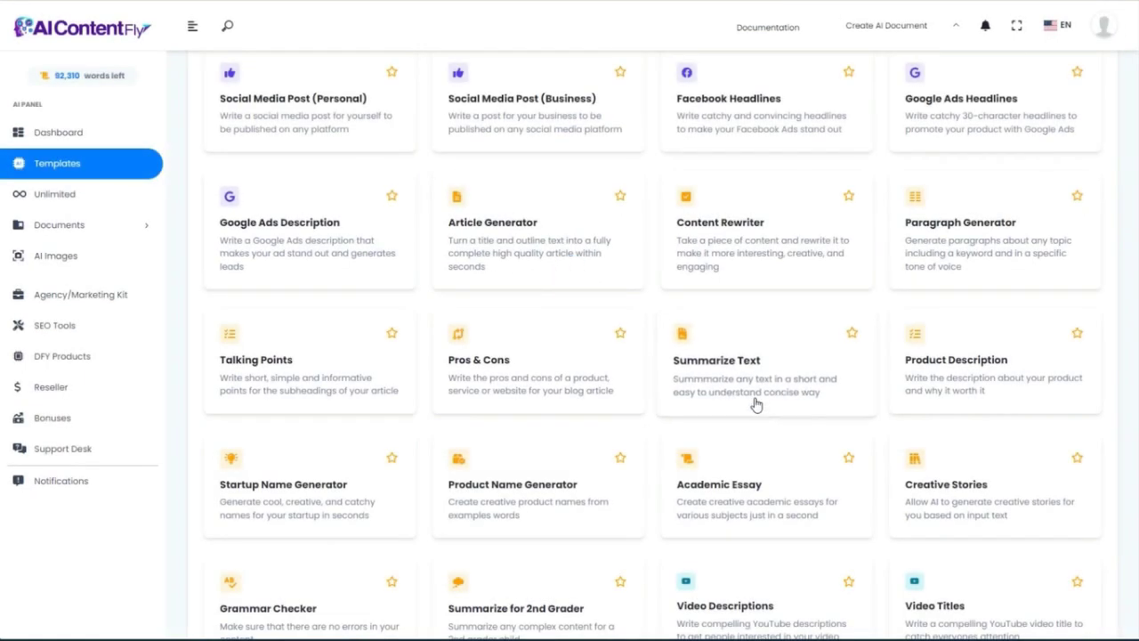
scroll(756, 405, down, 3)
click(735, 220)
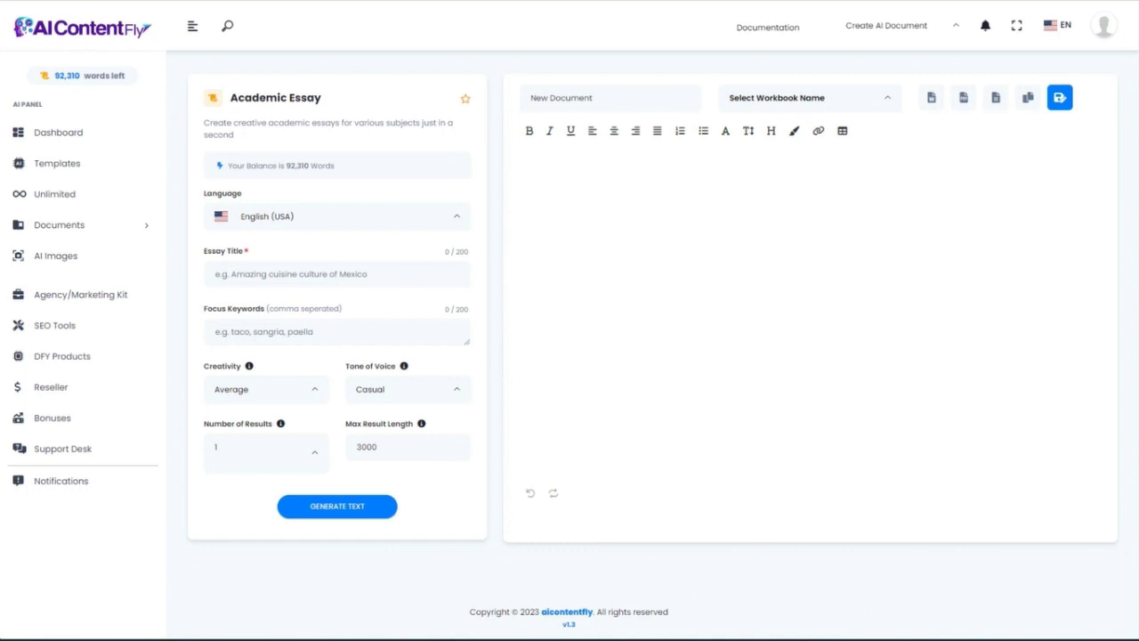
click(287, 278)
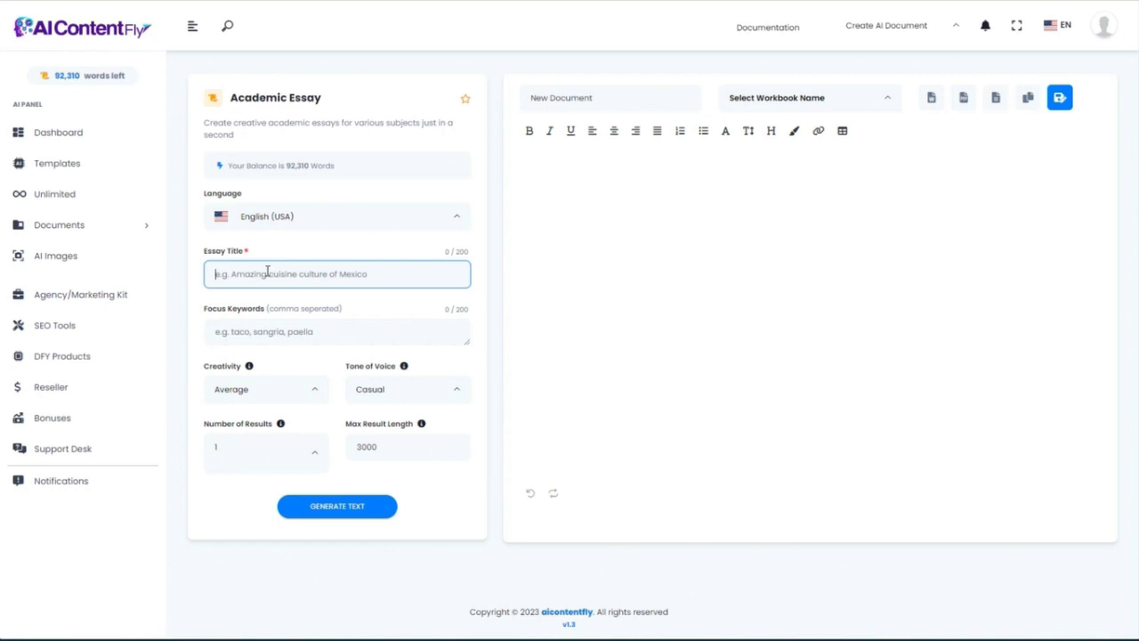
text(The Scientific Factors that All Aquascape Creators Should Understand)
drag(287, 275, 117, 270)
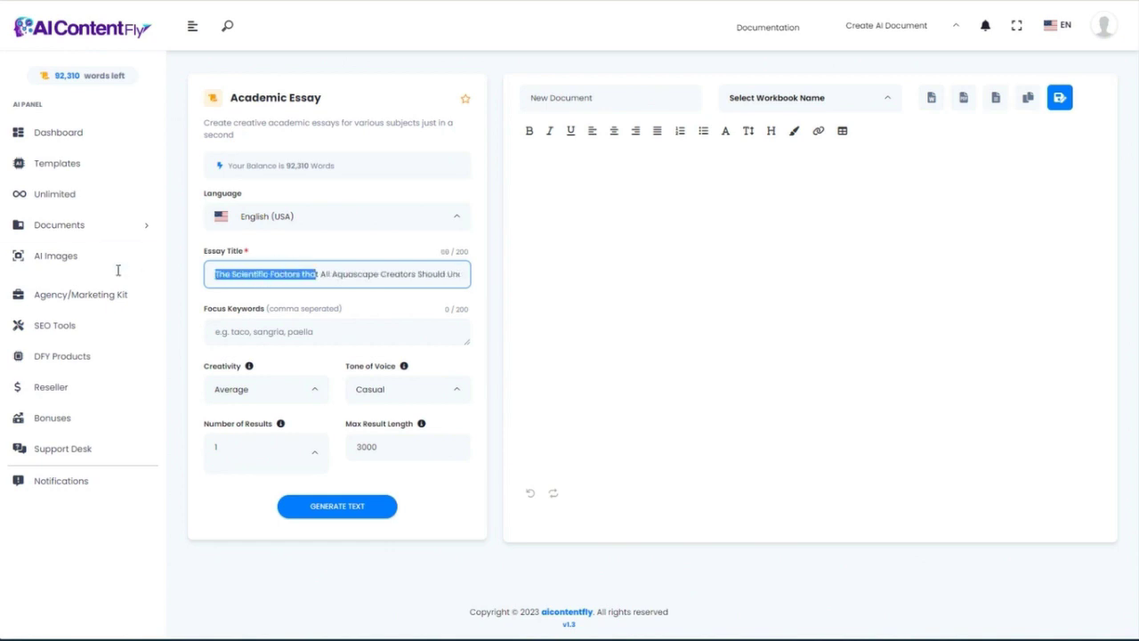
drag(297, 273, 467, 273)
click(384, 275)
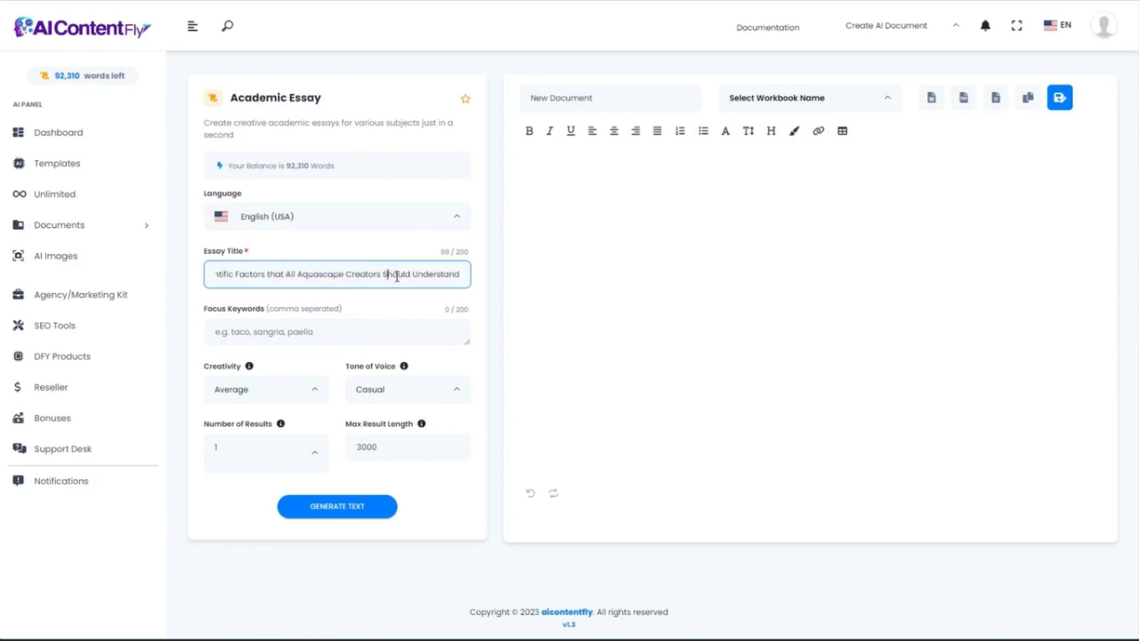
Enter the essay's focus keywords "aquascaping, aquarium, aquascape, science, environment, ecosystem, plants, biology"
click(52, 297)
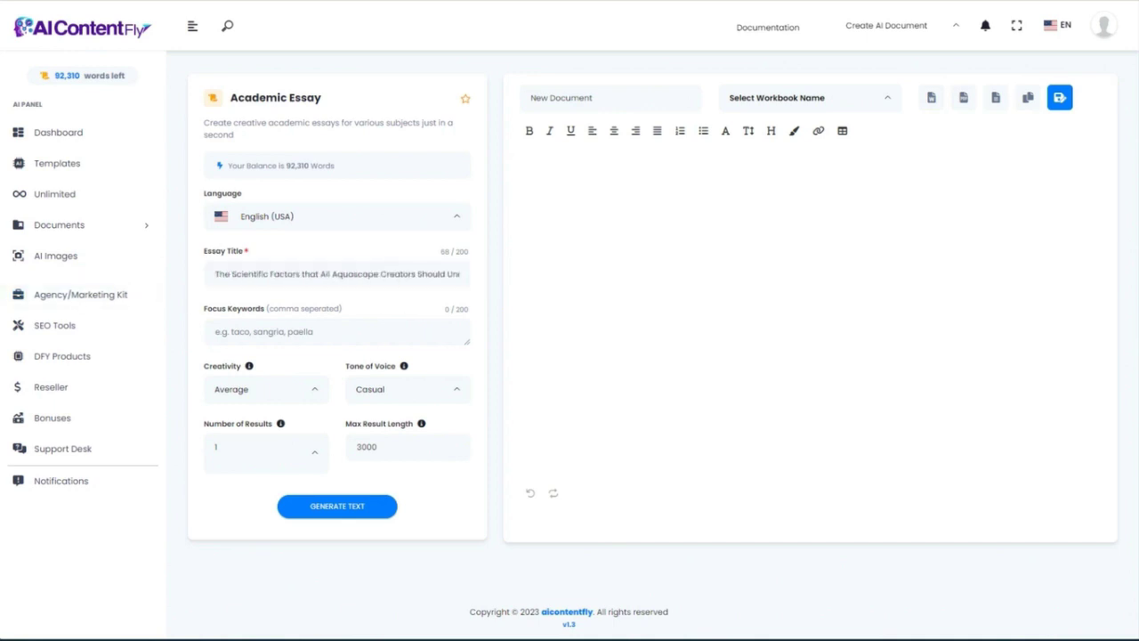
click(316, 335)
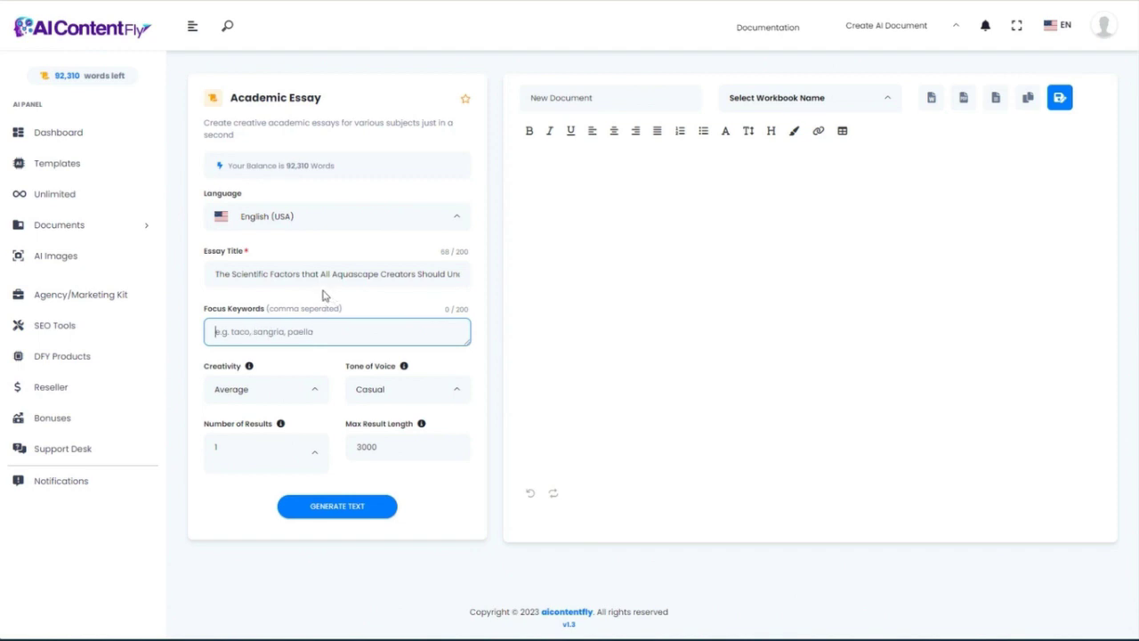
text(aquascaping, aquarium, aquascape, science, environment, ecosystem, plants, biology)
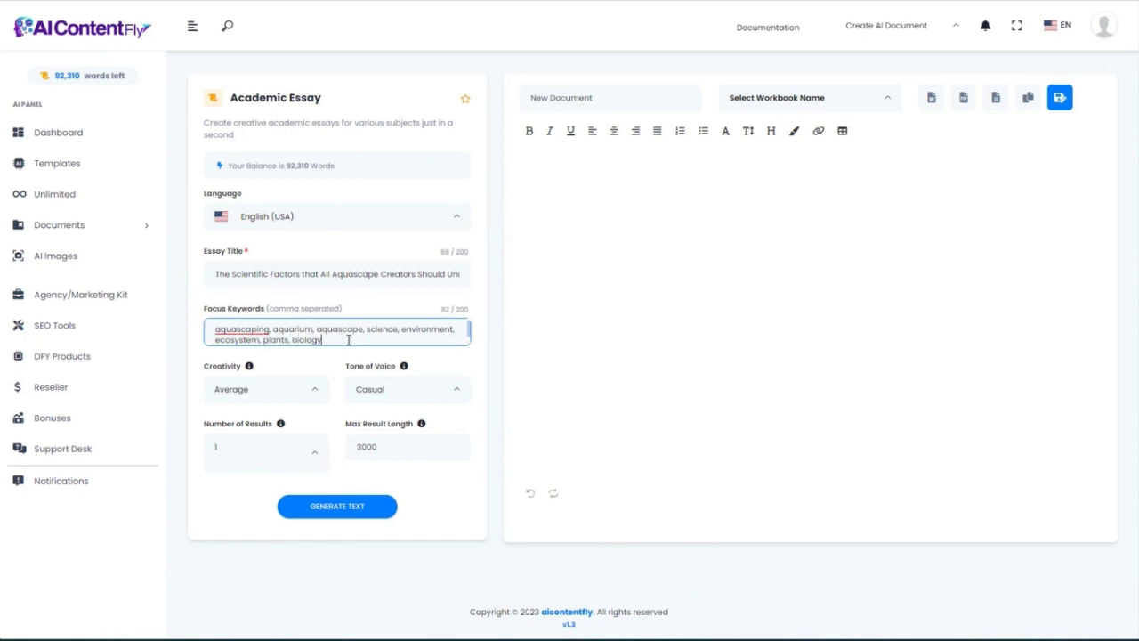
Set the essay's tone of voice to Professional and generate the text
scroll(325, 356, down, 1)
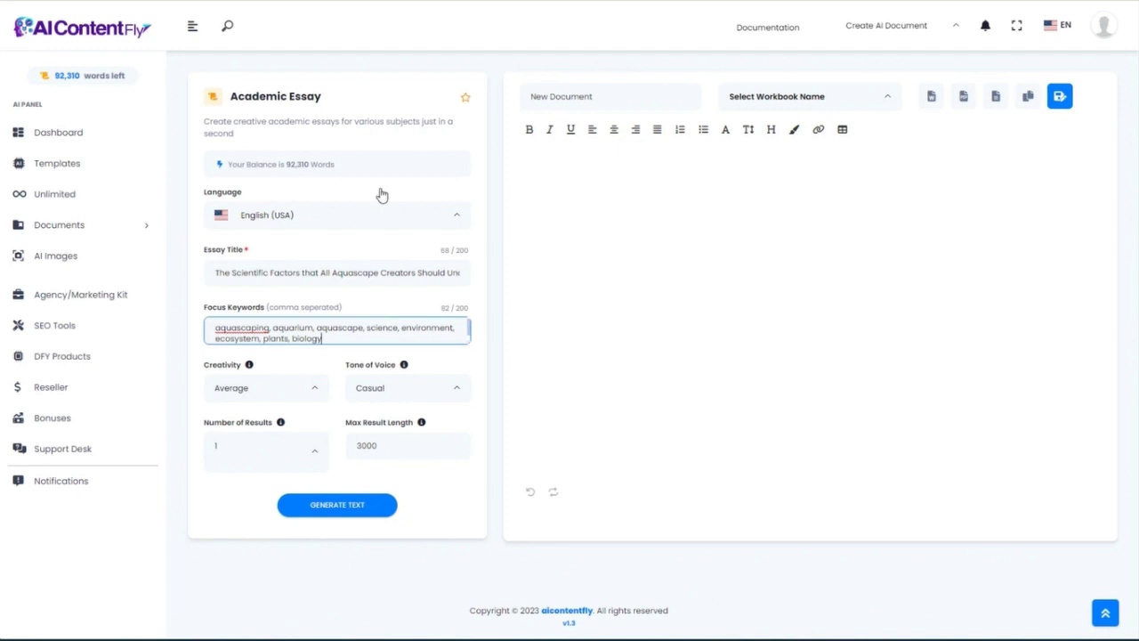
click(444, 388)
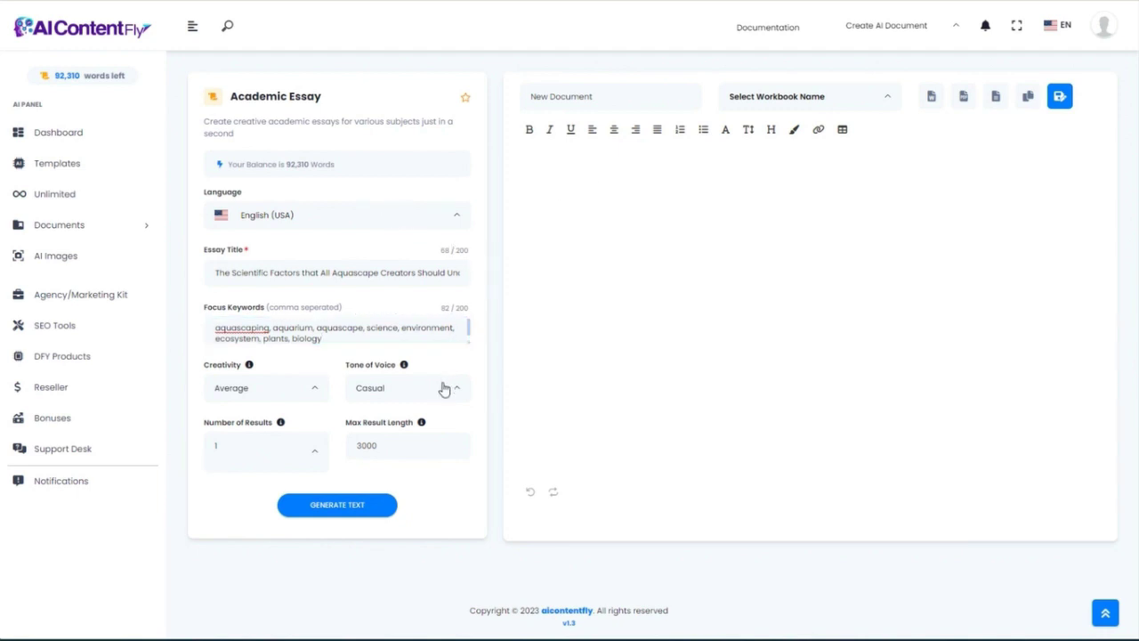
scroll(407, 503, down, 1)
scroll(405, 516, down, 2)
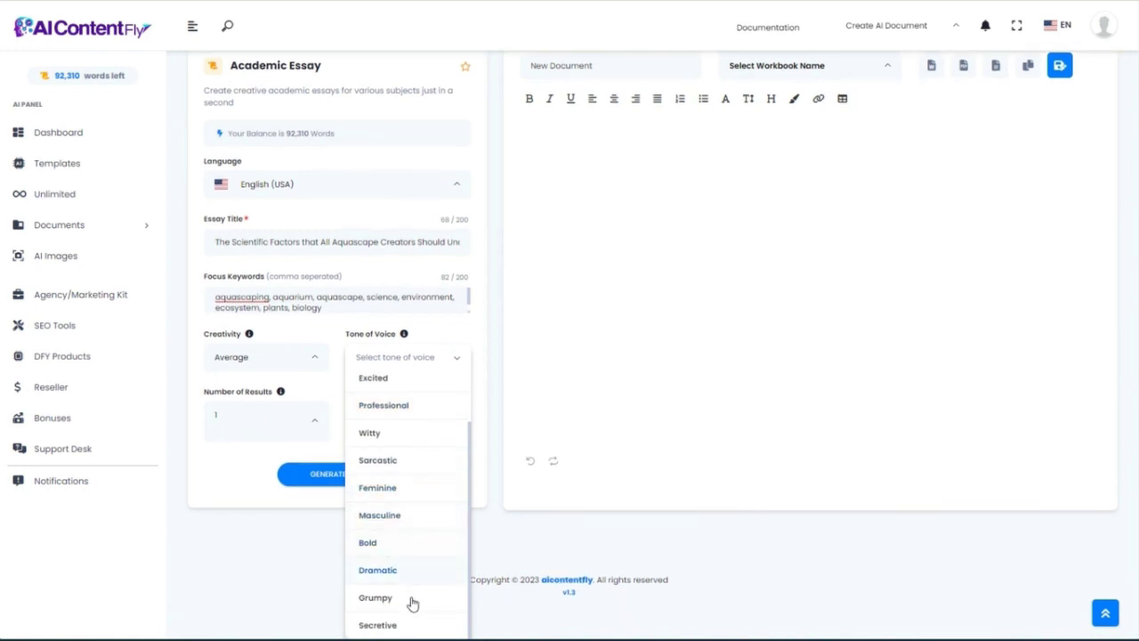
click(400, 407)
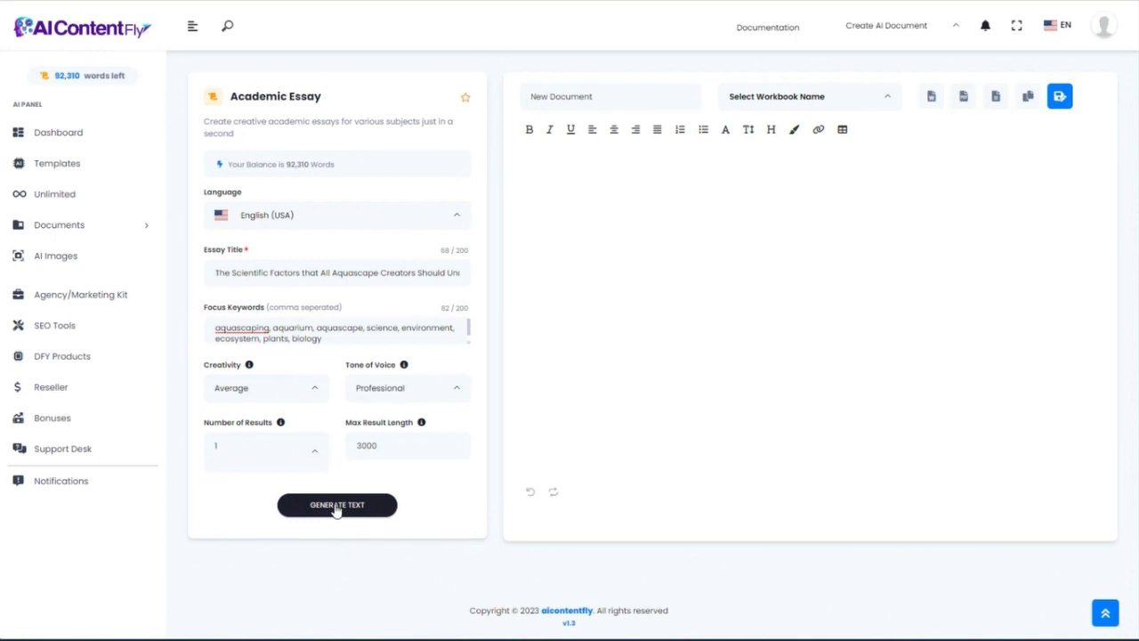
click(337, 507)
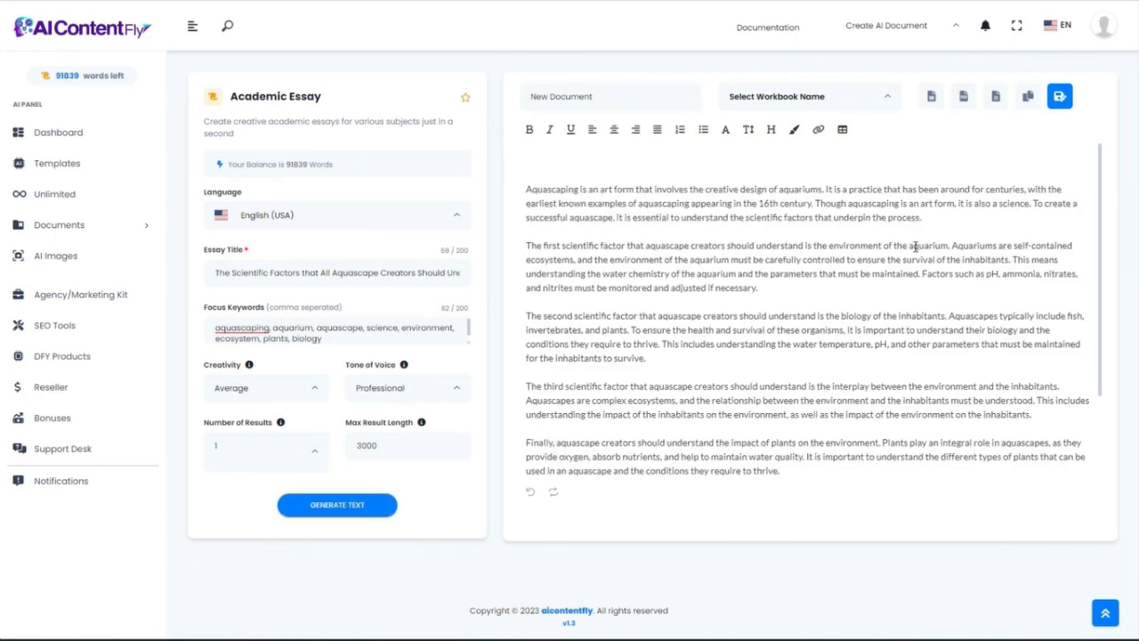
Read through the generated academic essay from its introduction to its conclusion
scroll(913, 254, down, 2)
scroll(911, 261, up, 2)
drag(584, 203, 695, 203)
click(719, 200)
scroll(712, 253, down, 1)
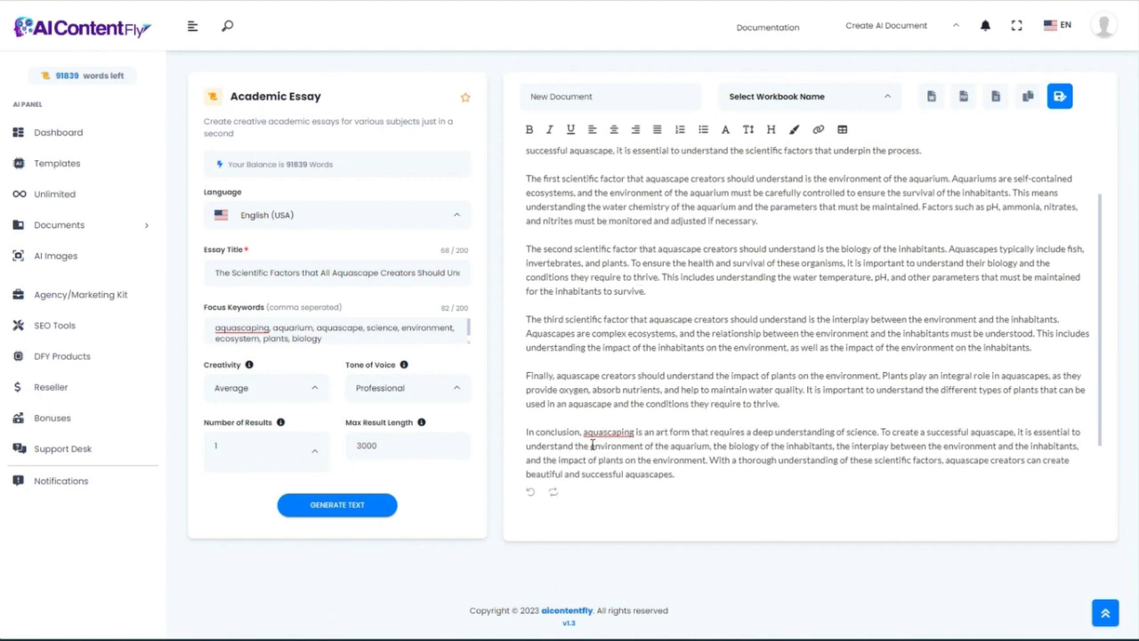
scroll(587, 349, down, 1)
scroll(574, 352, up, 2)
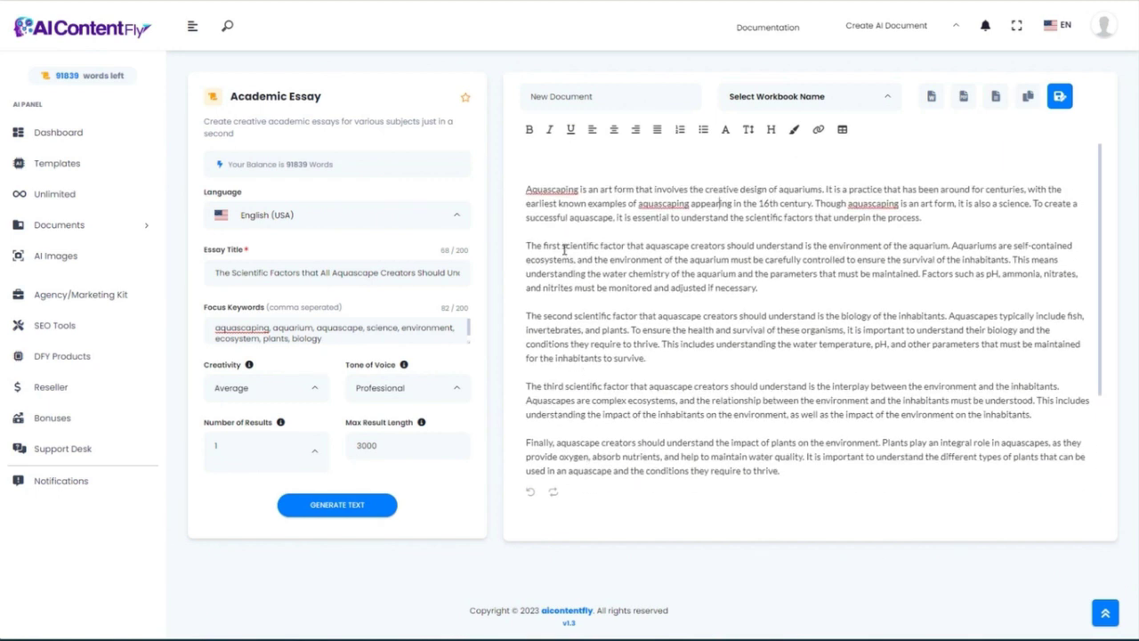
Highlight in turn the essay passages that present the first, second and third scientific factors for aquascape creators
drag(527, 244, 883, 242)
click(934, 237)
shift+click(950, 246)
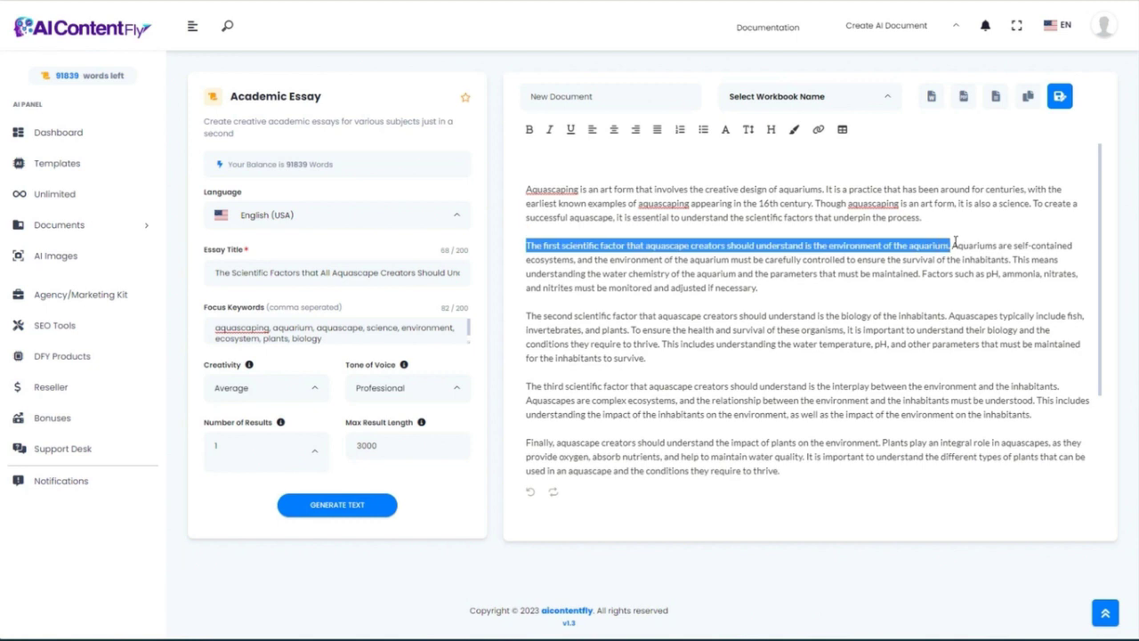
click(1000, 246)
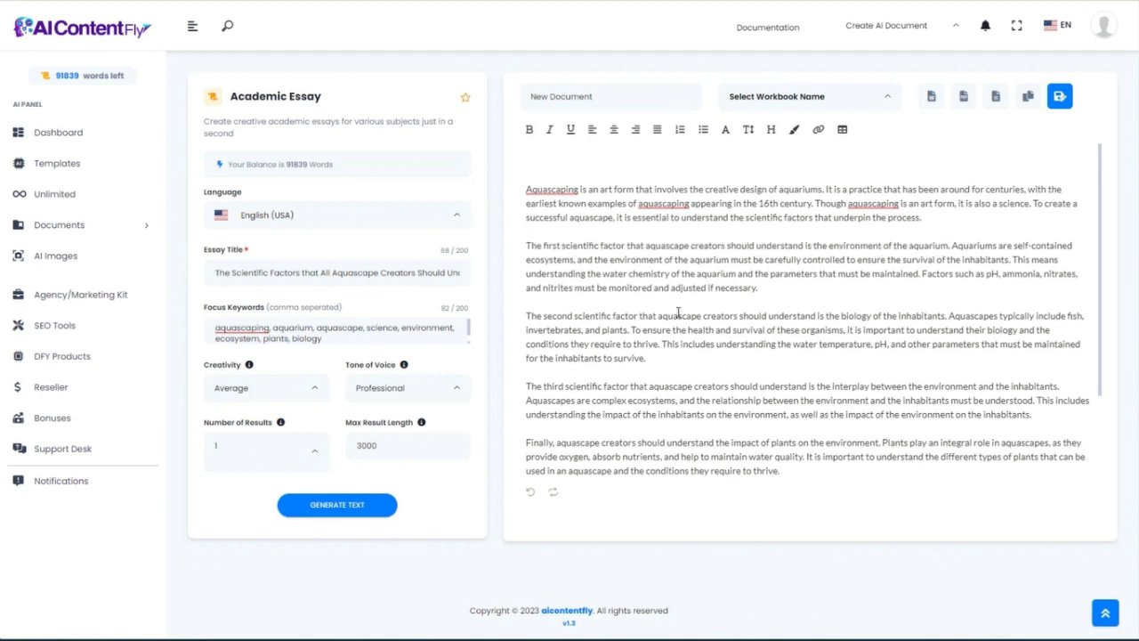
drag(526, 315, 985, 344)
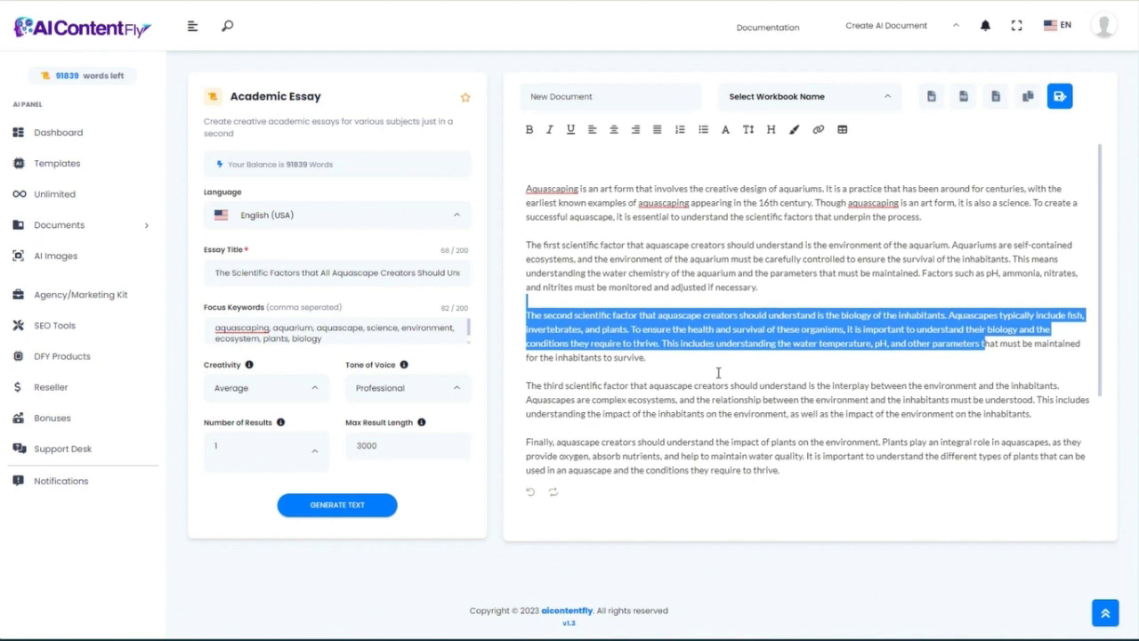
scroll(718, 372, down, 2)
drag(527, 276, 1064, 276)
click(903, 283)
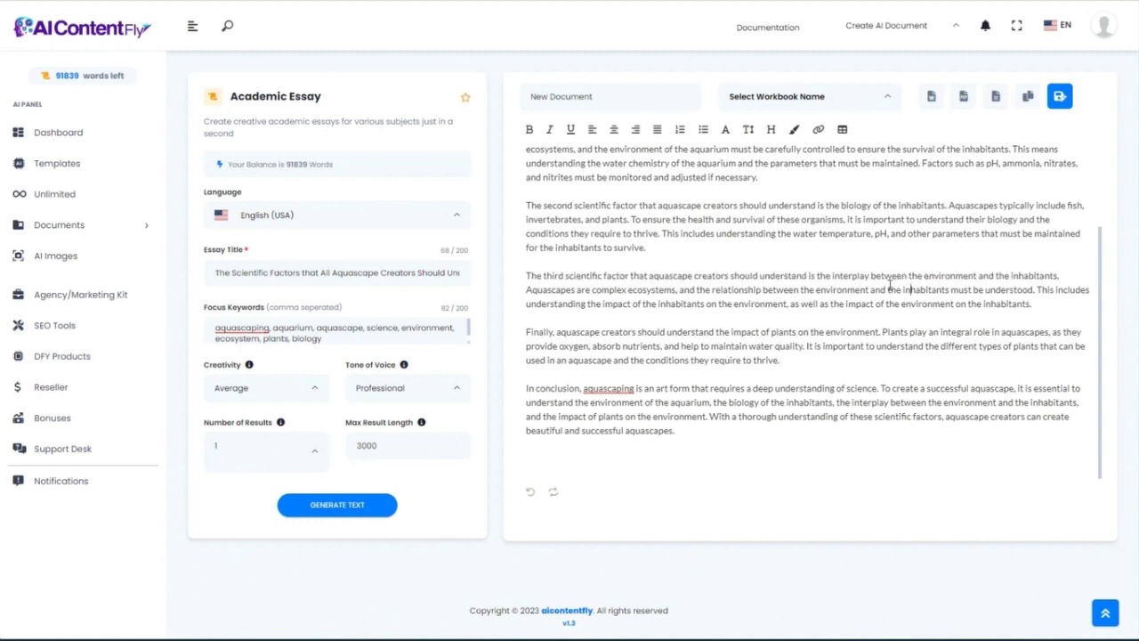
drag(831, 275, 1068, 276)
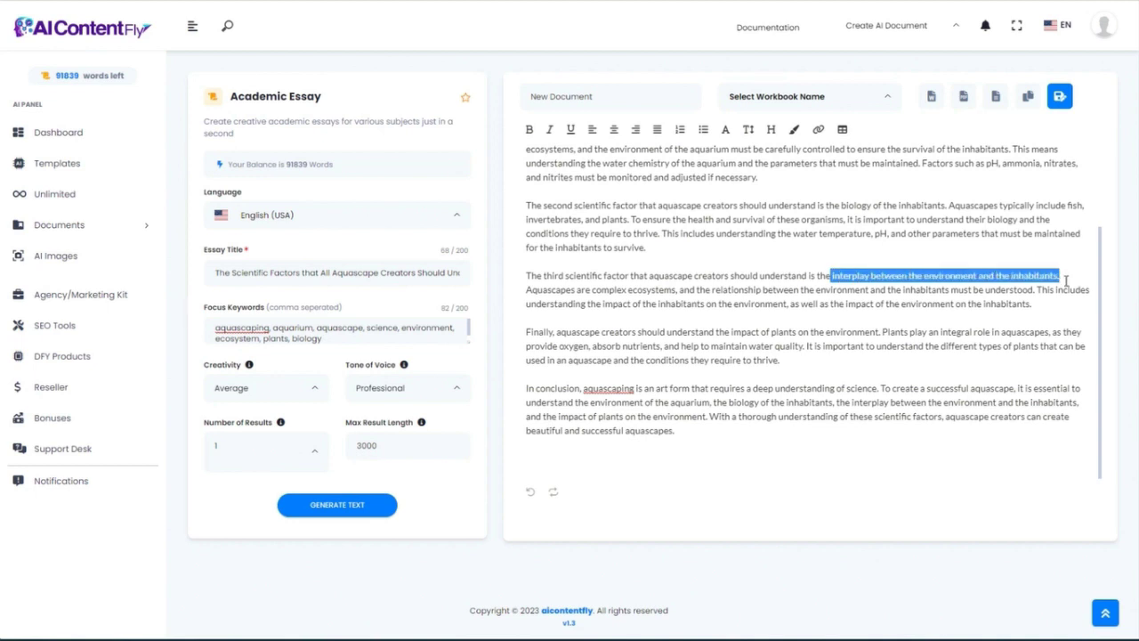
click(820, 306)
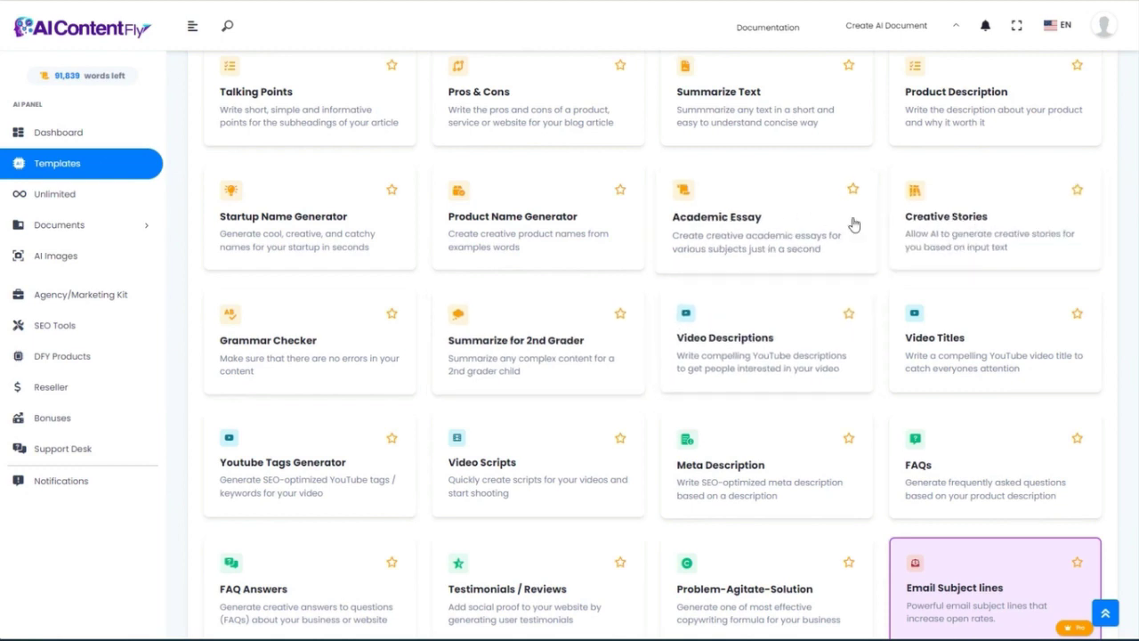
Open the Creative Stories template and paste in the premise about a boy's aquarium and a tap-dancing crab that escapes
click(959, 228)
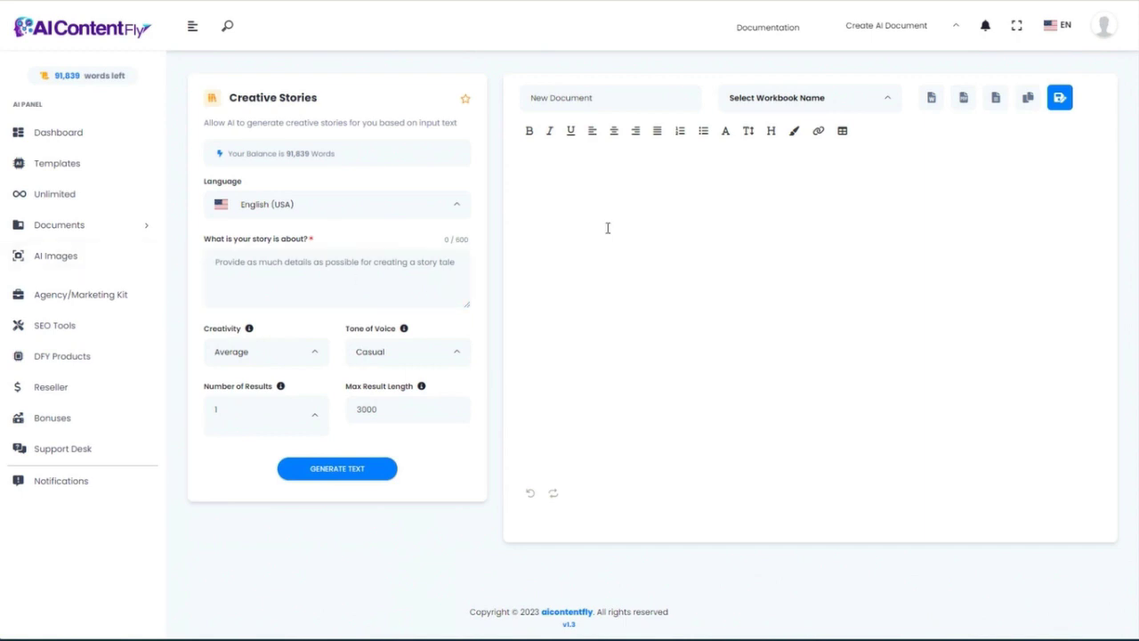
click(363, 275)
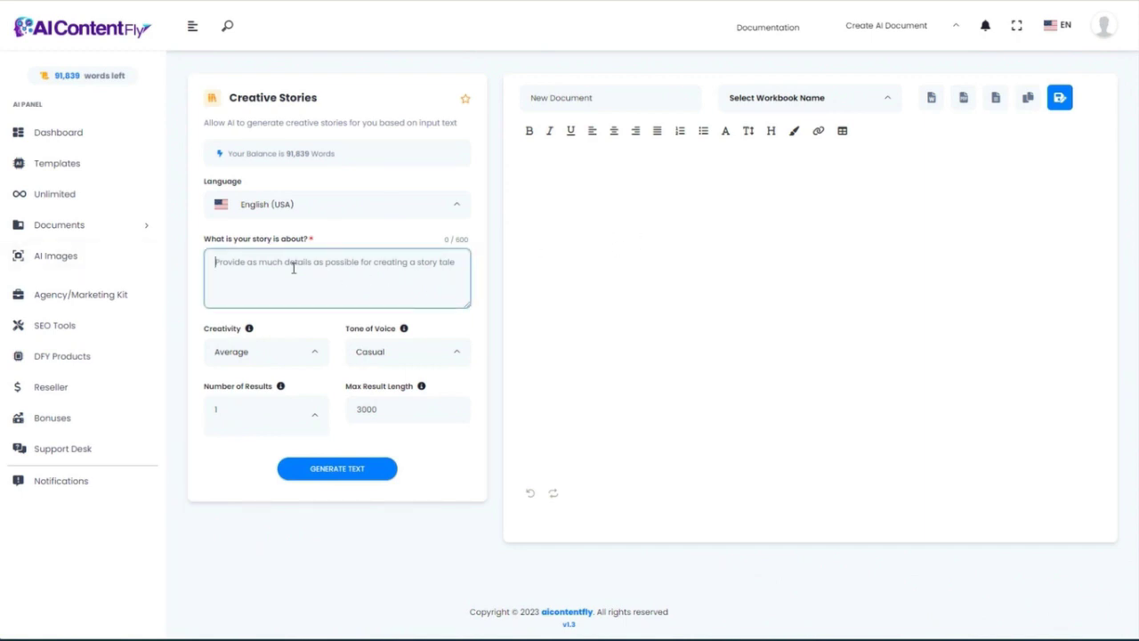
key(ctrl+v)
Read through the pasted story premise from beginning to end
scroll(467, 263, up, 2)
scroll(468, 263, up, 1)
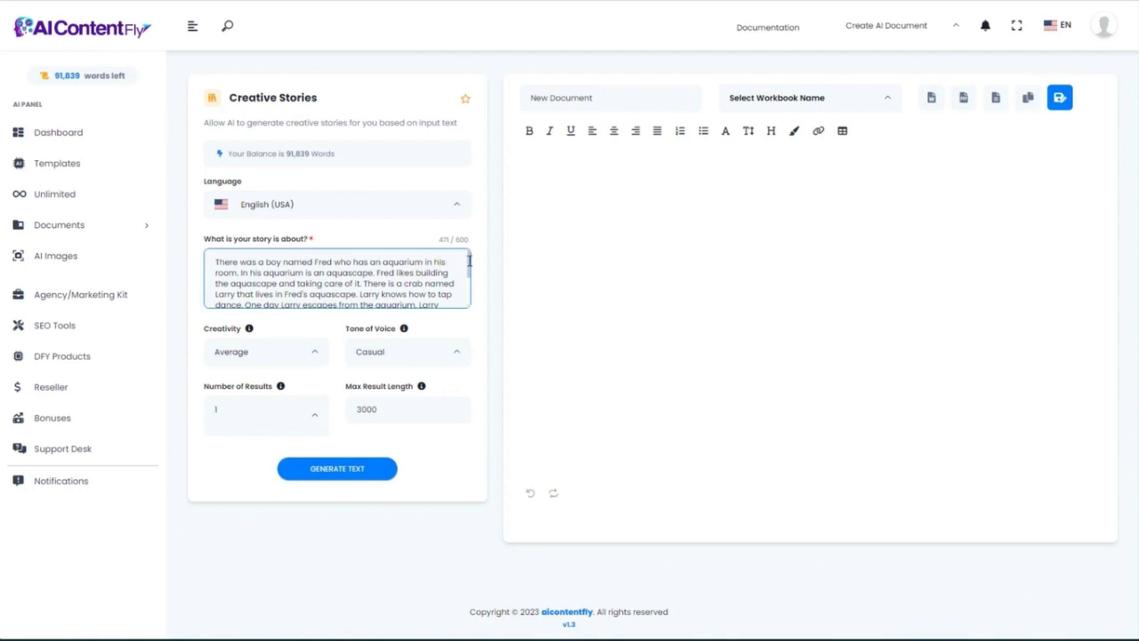
scroll(468, 264, down, 3)
scroll(468, 258, up, 3)
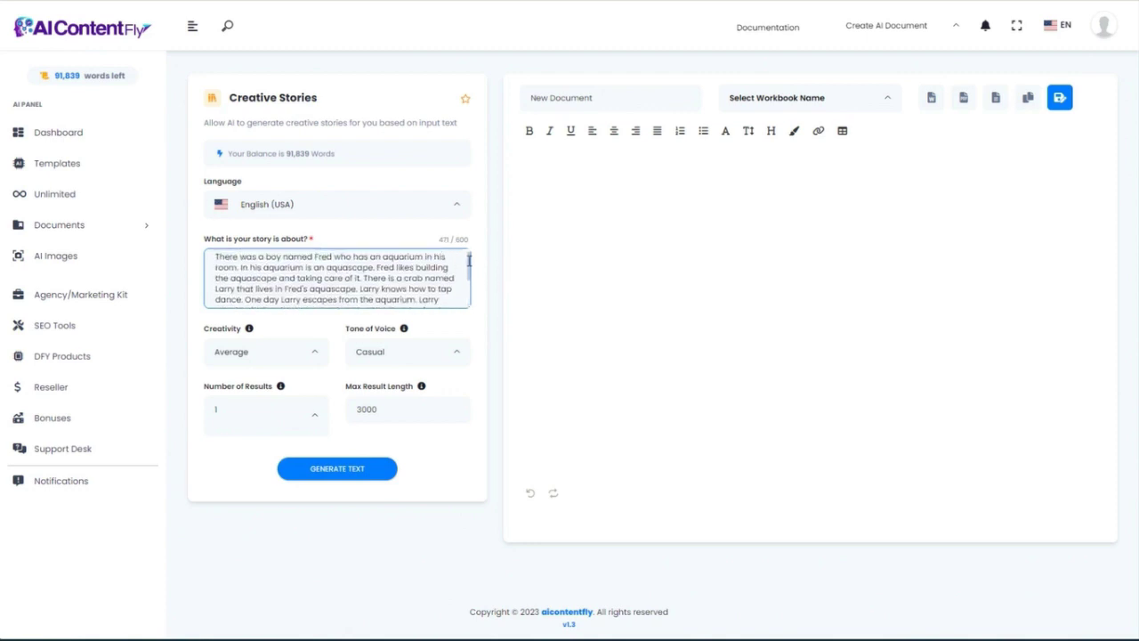
scroll(468, 258, down, 3)
scroll(468, 258, up, 3)
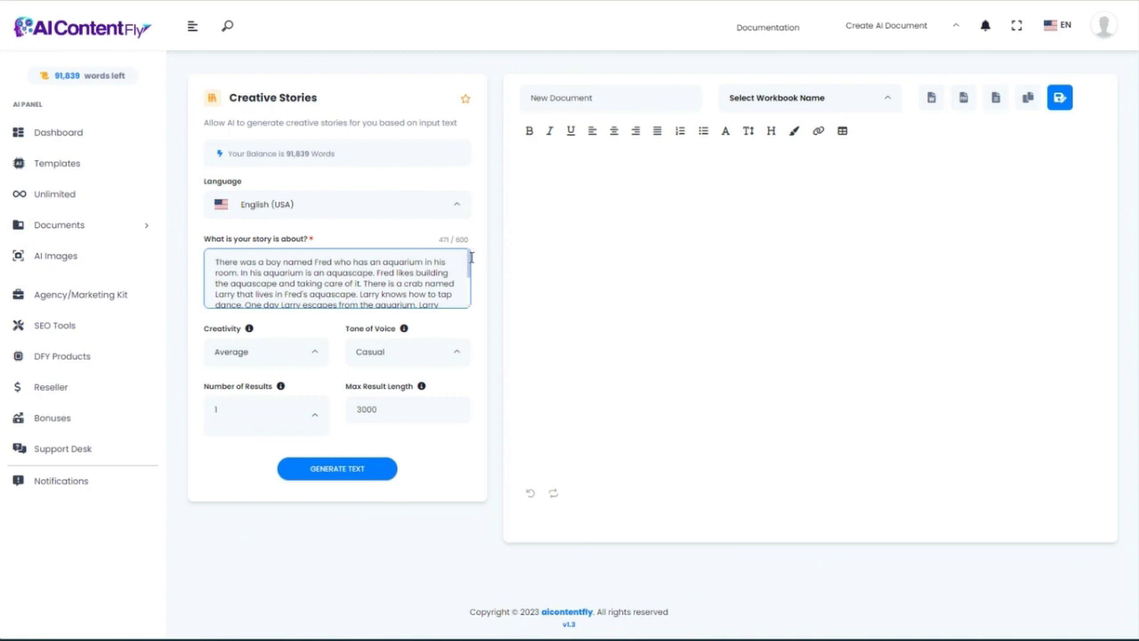
scroll(469, 267, down, 3)
scroll(469, 267, up, 3)
Generate the story with a Witty tone of voice, then select all of its text and export it as a Word document
click(431, 356)
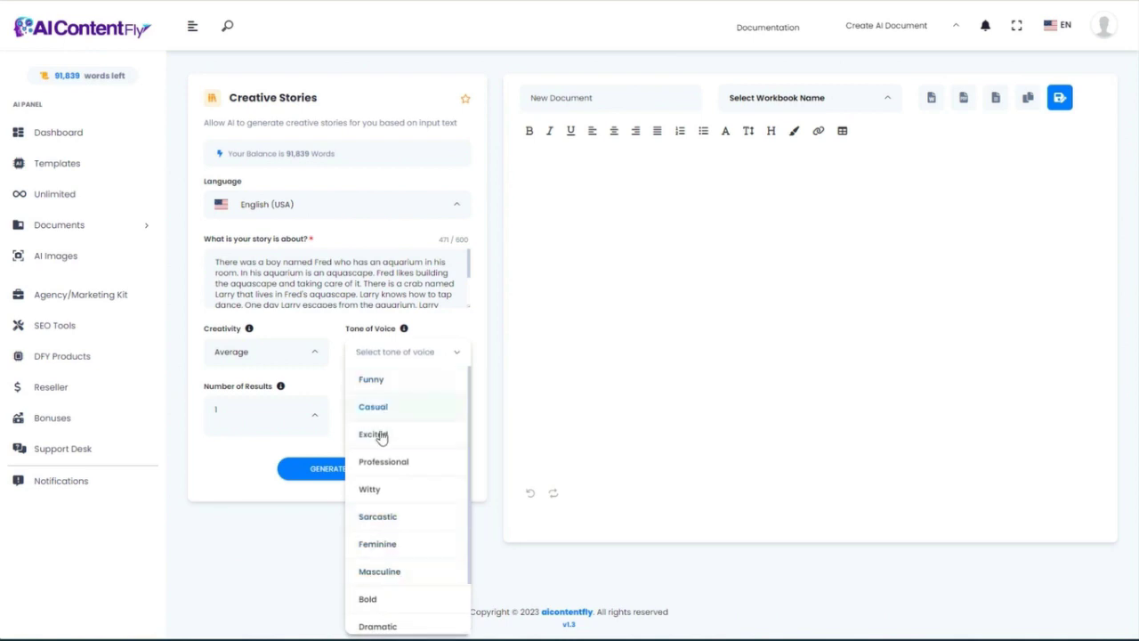
click(377, 491)
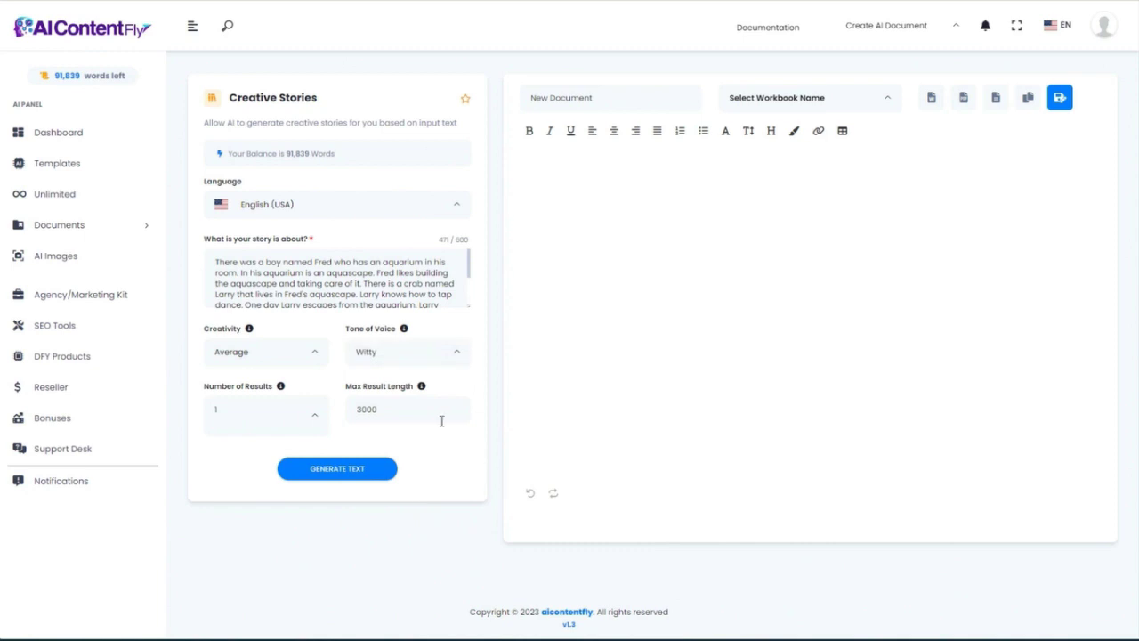
click(338, 472)
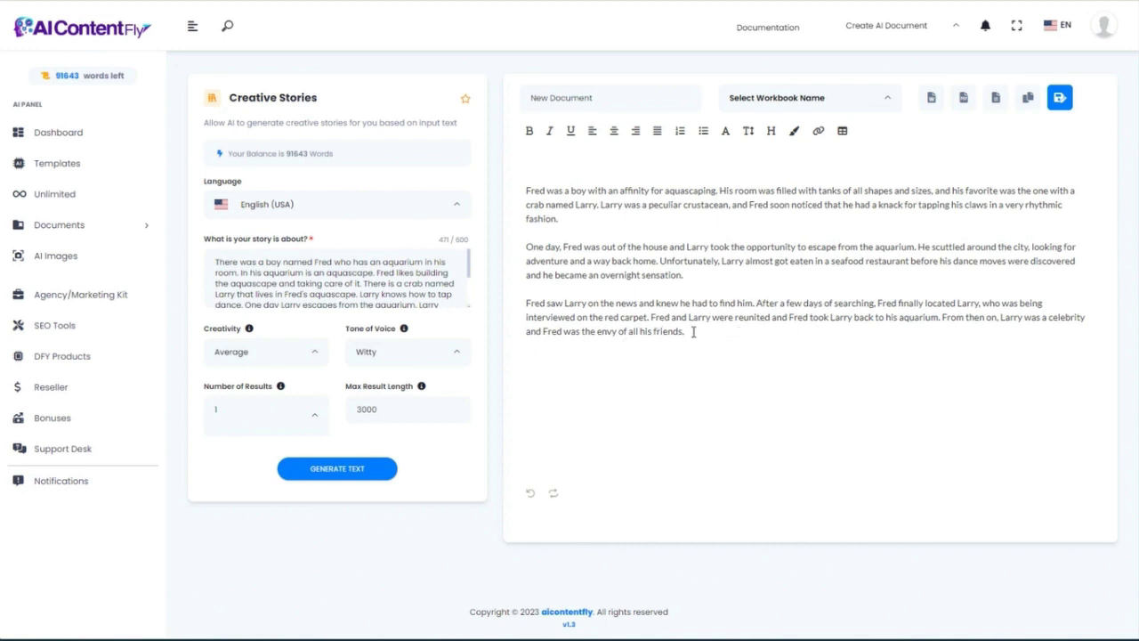
key(ctrl+a)
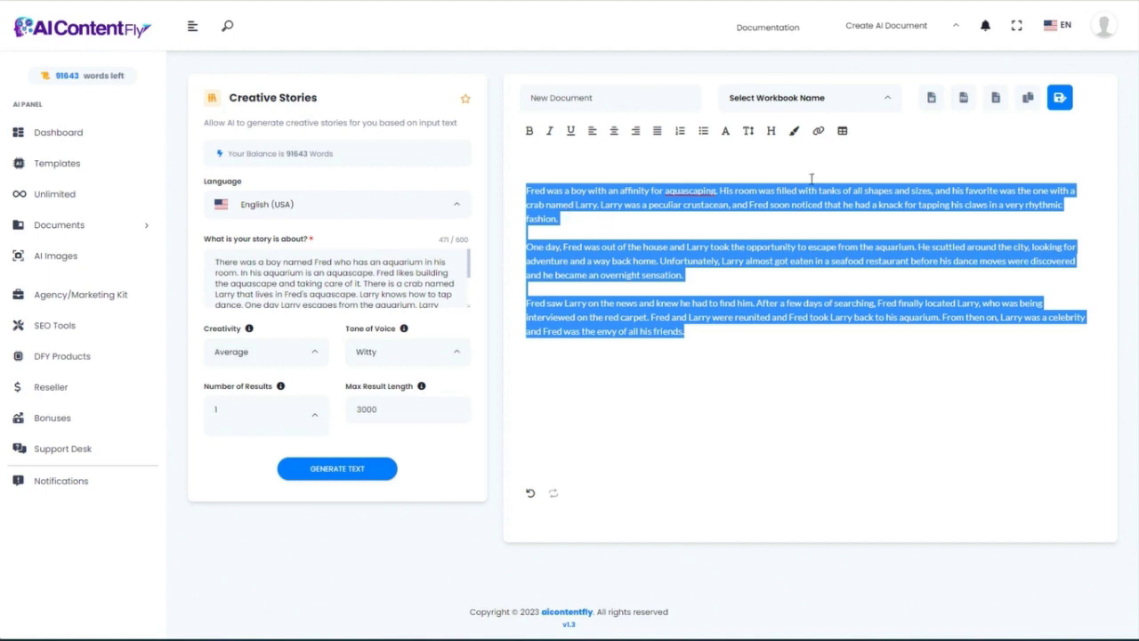
click(931, 100)
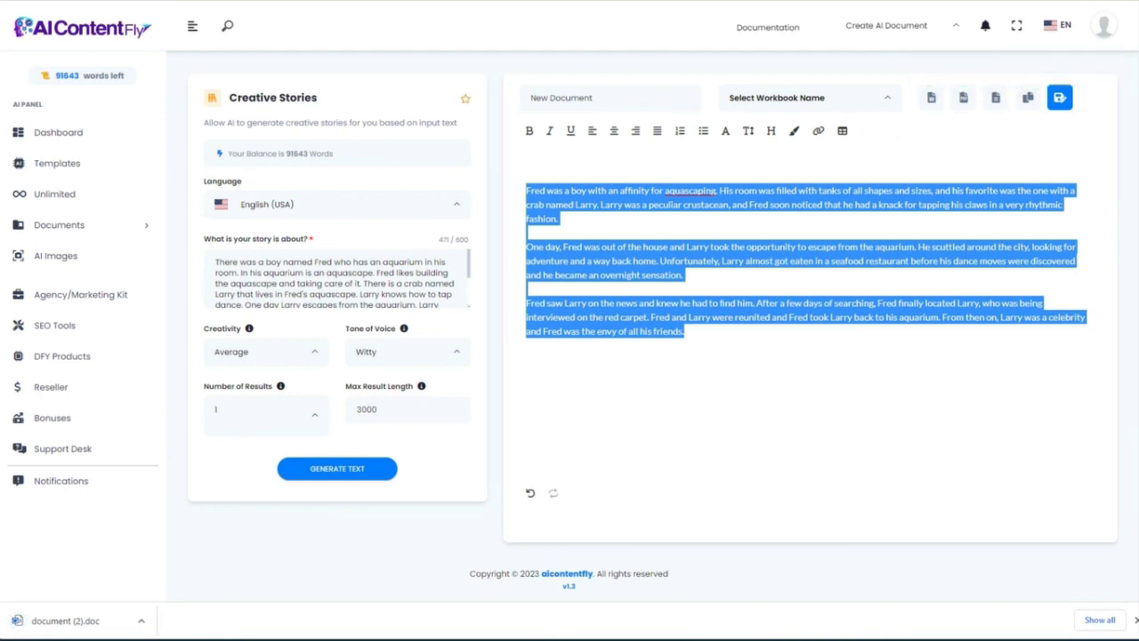
Open the Grammar Checker template, paste in the generated story and generate the corrected text
click(57, 163)
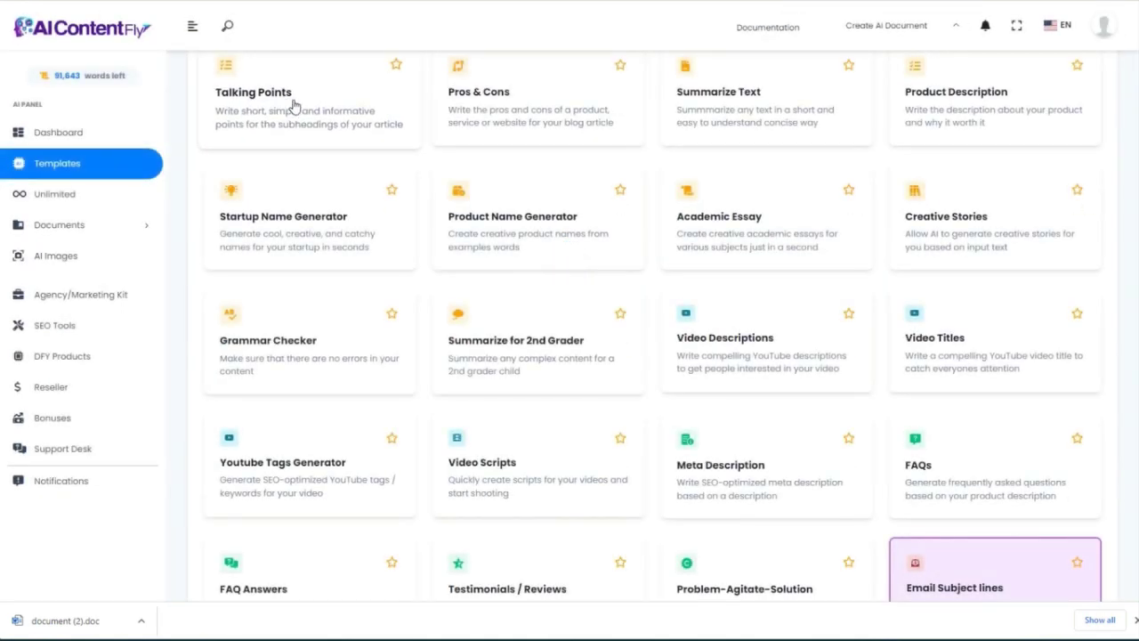
click(281, 345)
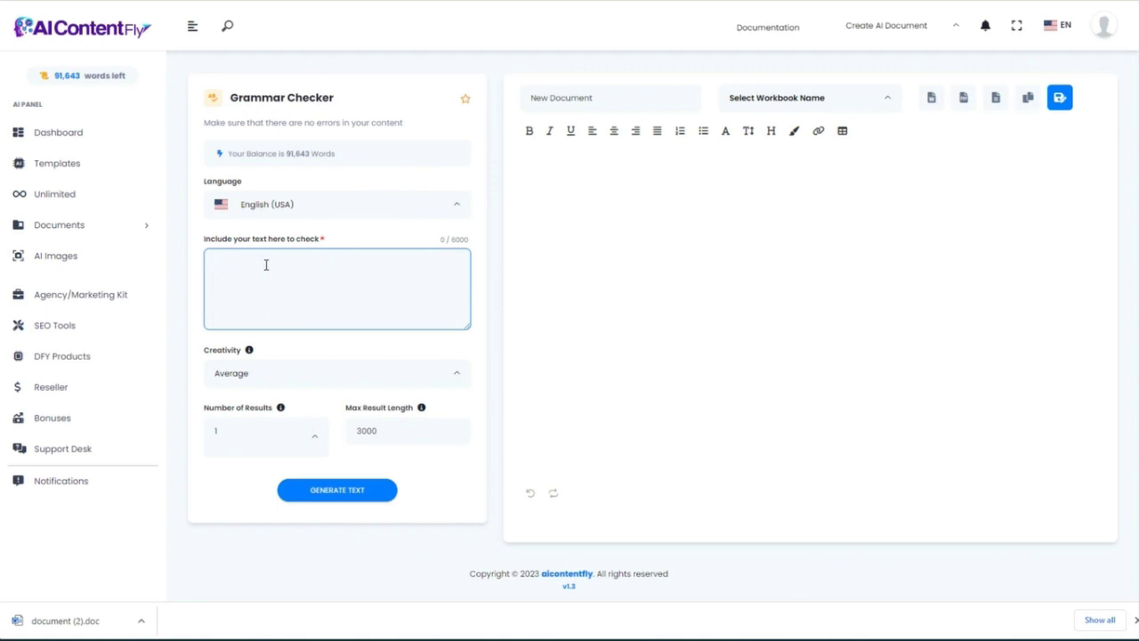
key(ctrl+v)
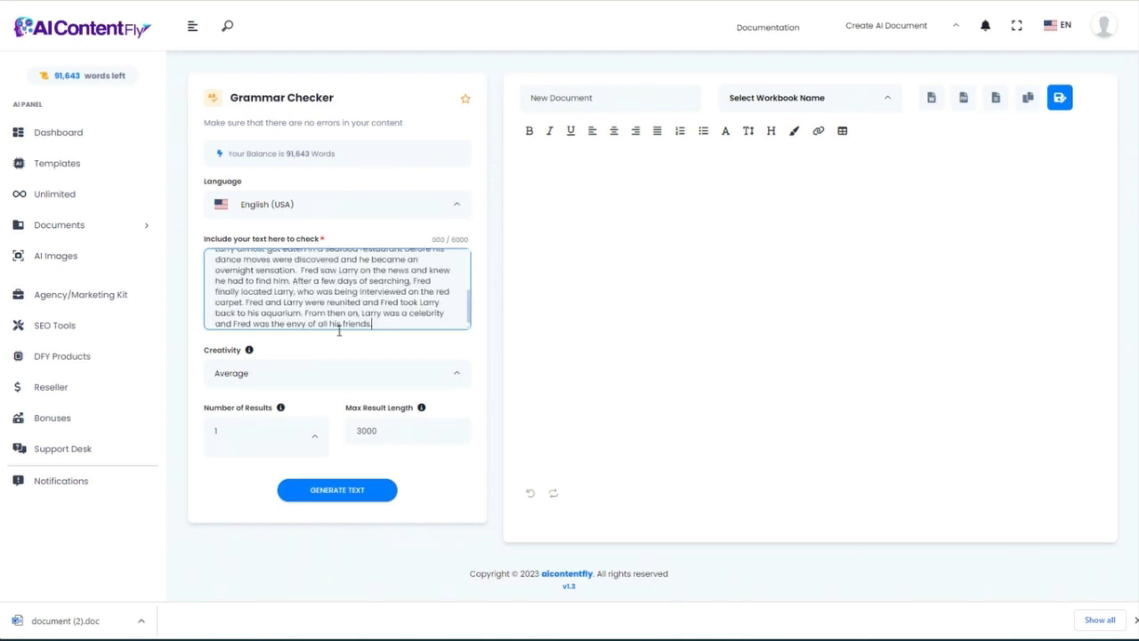
click(336, 491)
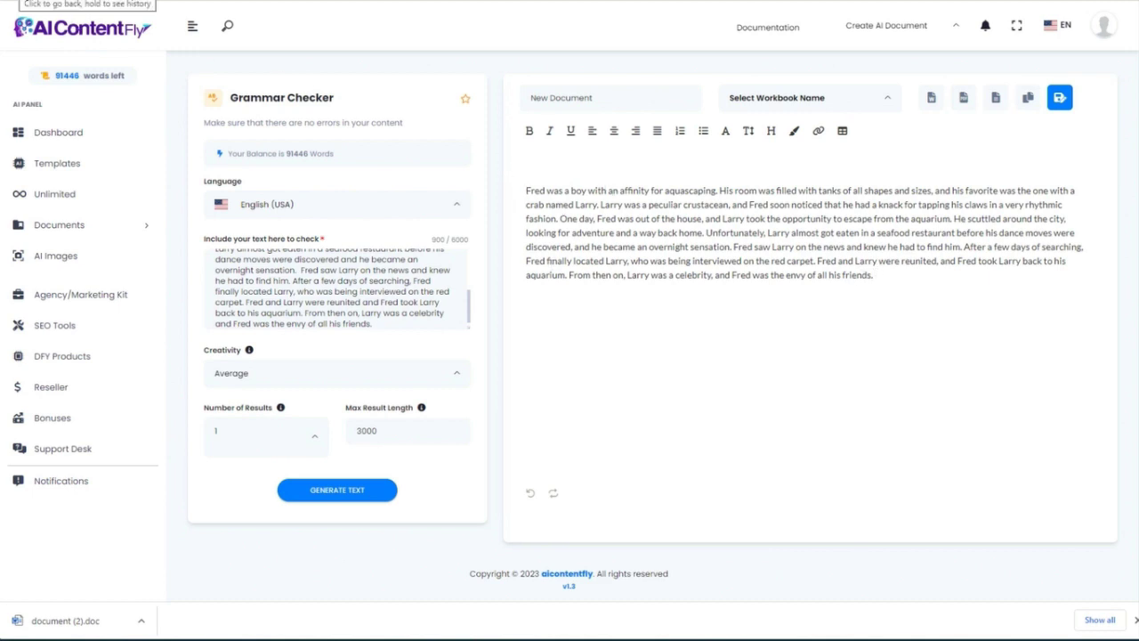
Open the Summarize for 2nd Grader template and fill its text with the selected aquascaping article passage, ending with the Dutch style section
click(17, 0)
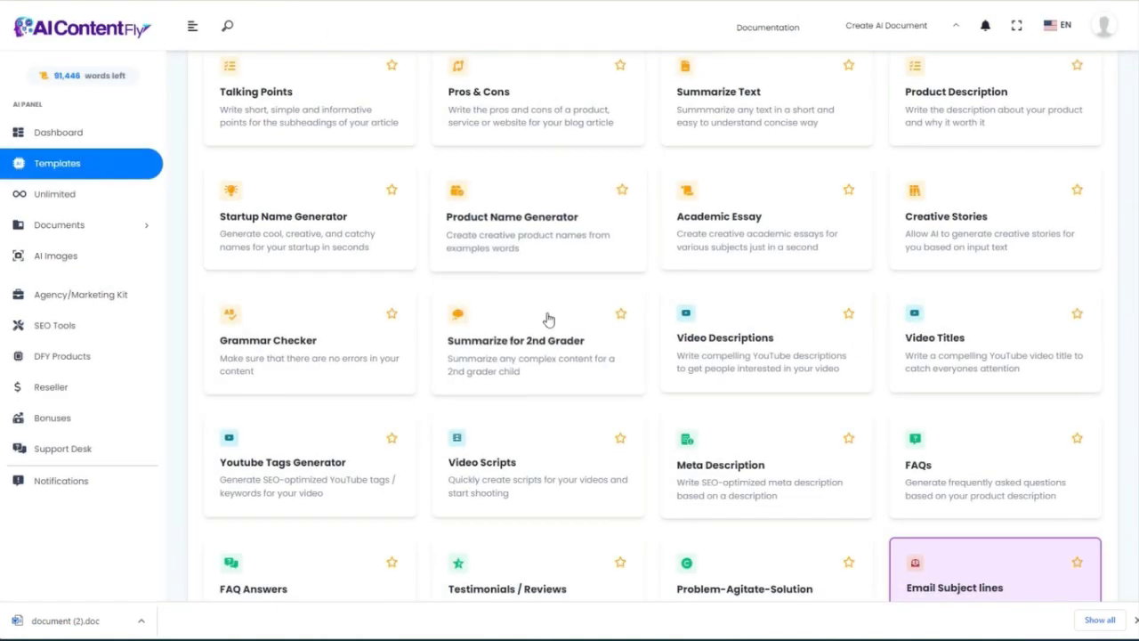
click(537, 347)
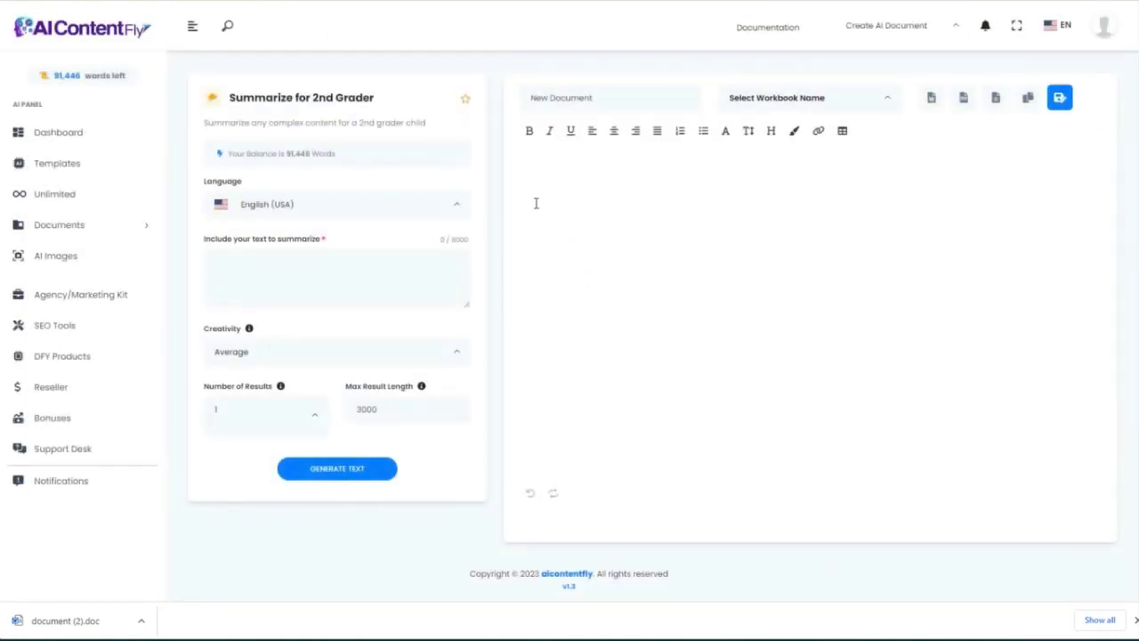
click(685, 0)
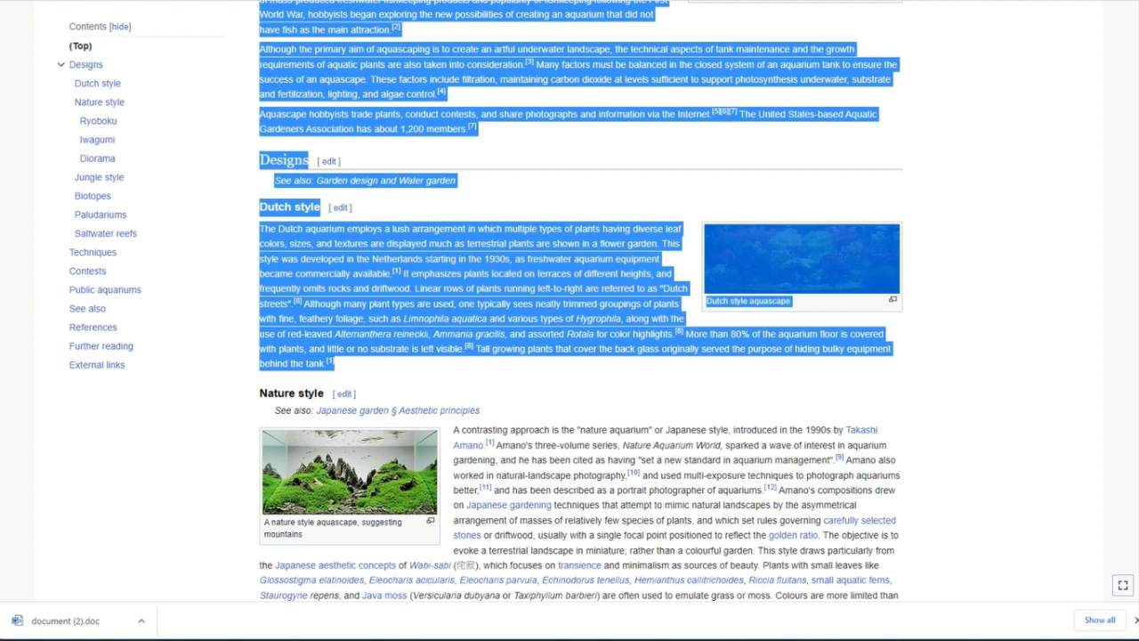
key(ctrl+c)
key(ctrl+Tab)
click(308, 267)
key(ctrl+v)
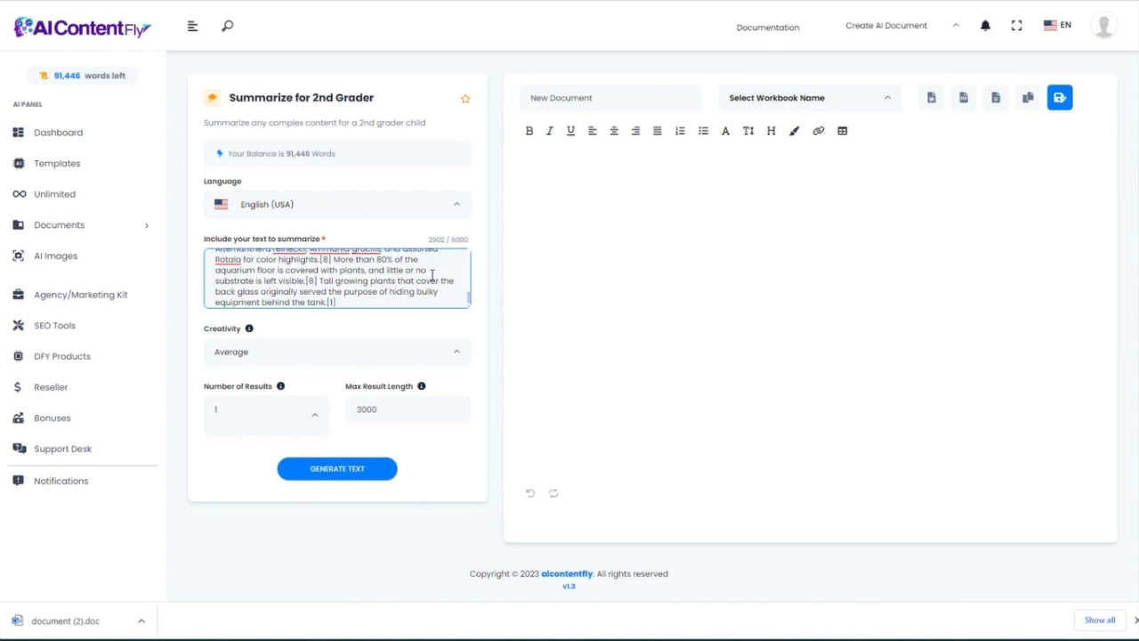
scroll(458, 285, up, 10)
scroll(458, 285, down, 5)
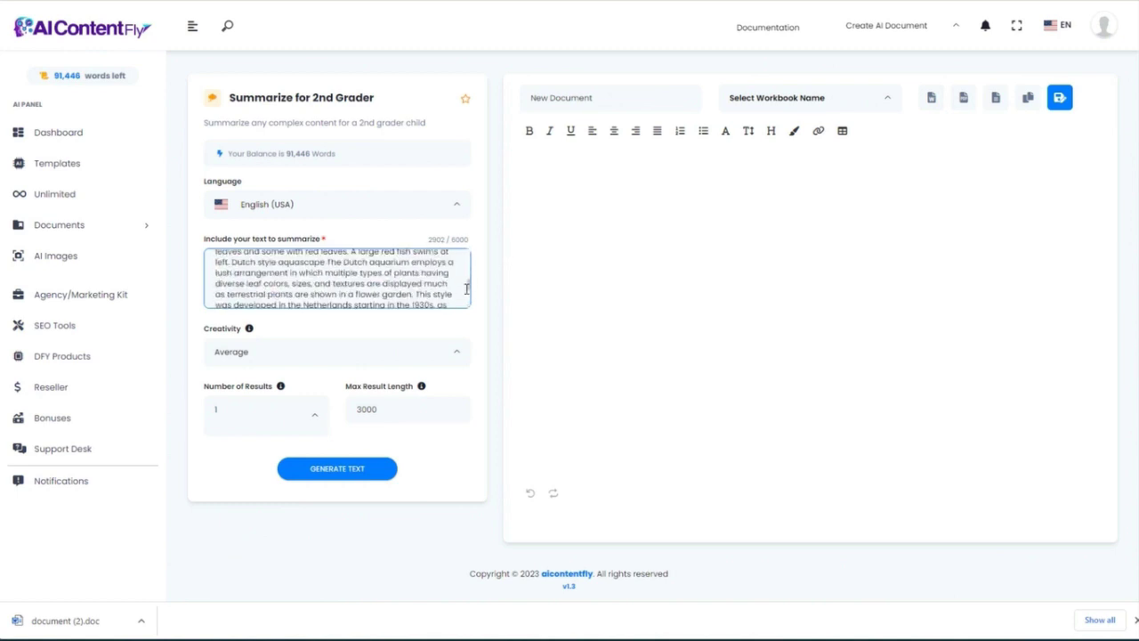
Generate the second-grade summary of the aquascaping passage and read through its sentences
click(340, 474)
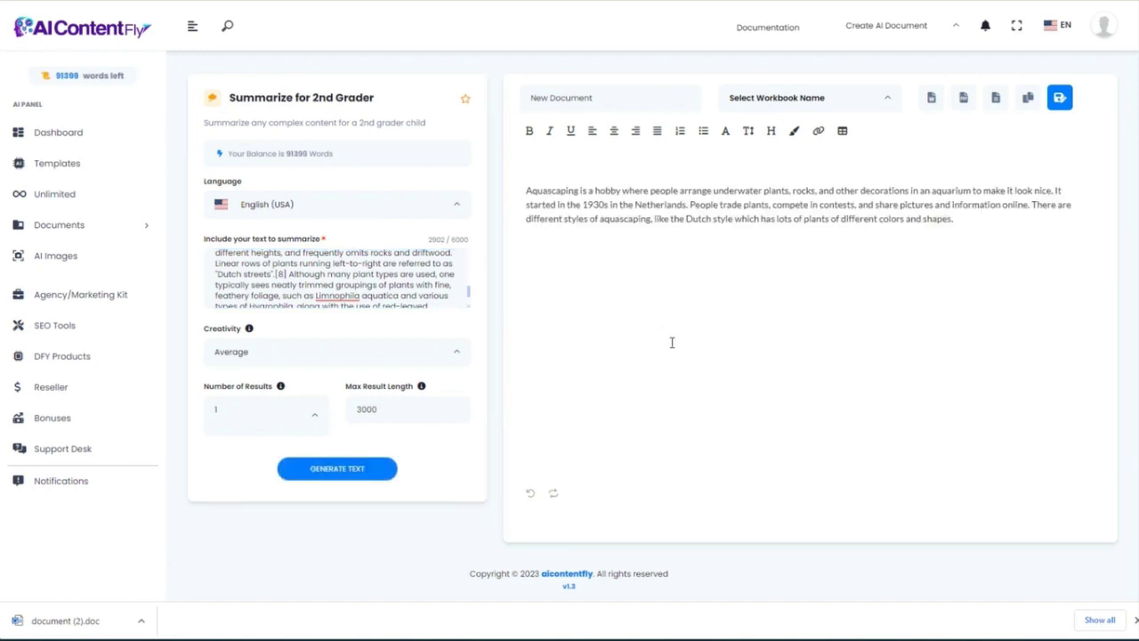
click(414, 284)
click(534, 190)
drag(984, 191, 1052, 190)
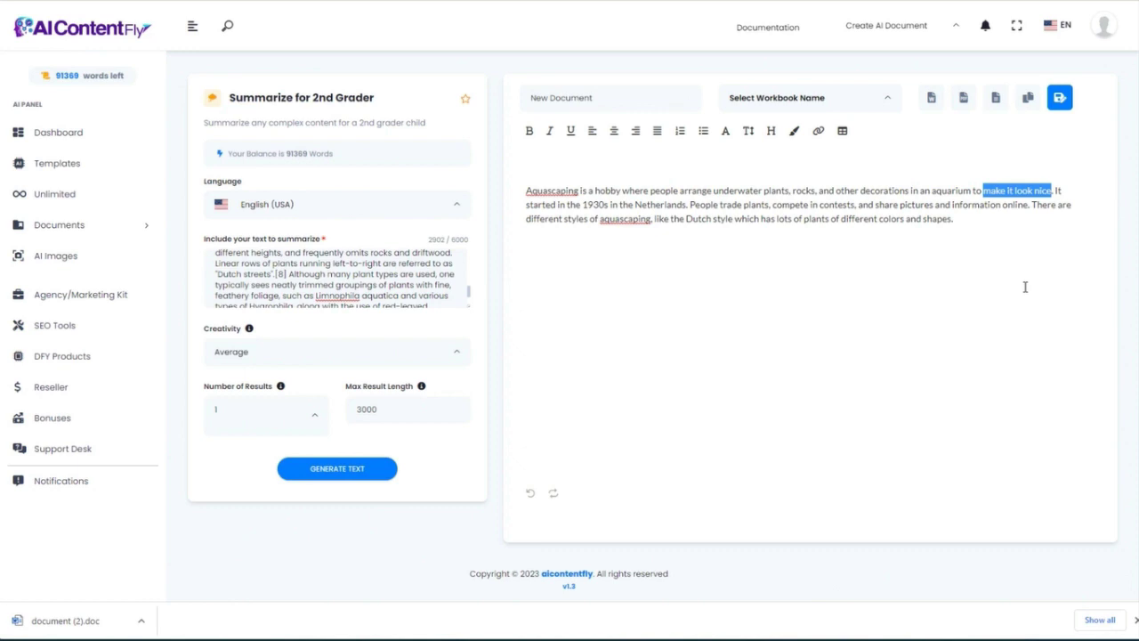
click(976, 234)
drag(1056, 190, 971, 217)
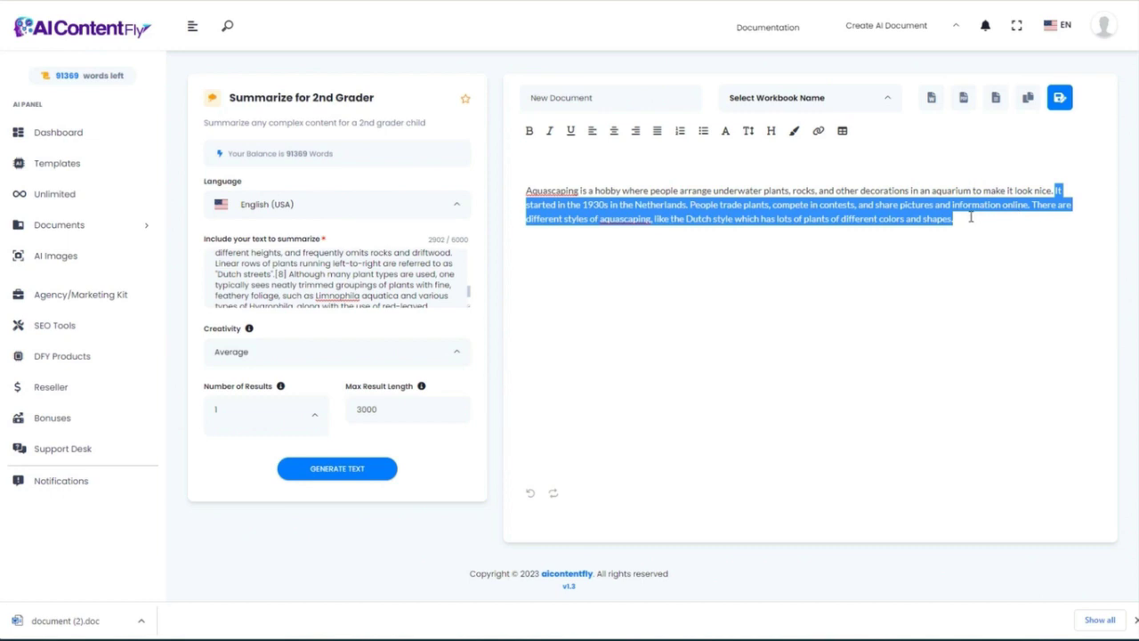
click(976, 222)
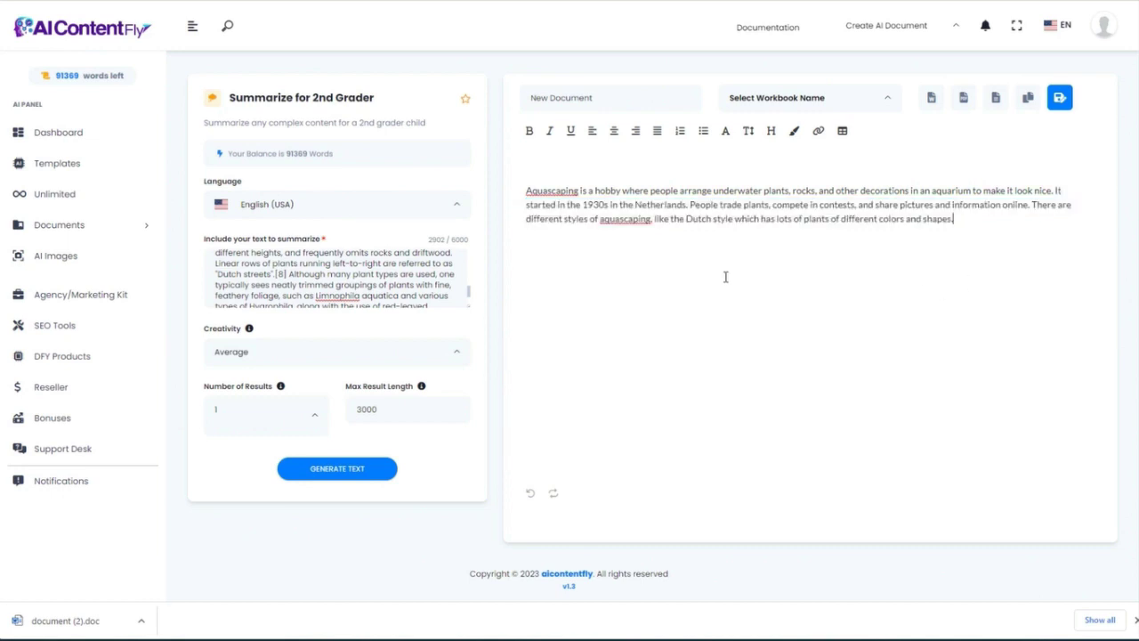
Open the Video Descriptions template and generate a description for the video title "How to create your first aquascape"
key(alt+Left)
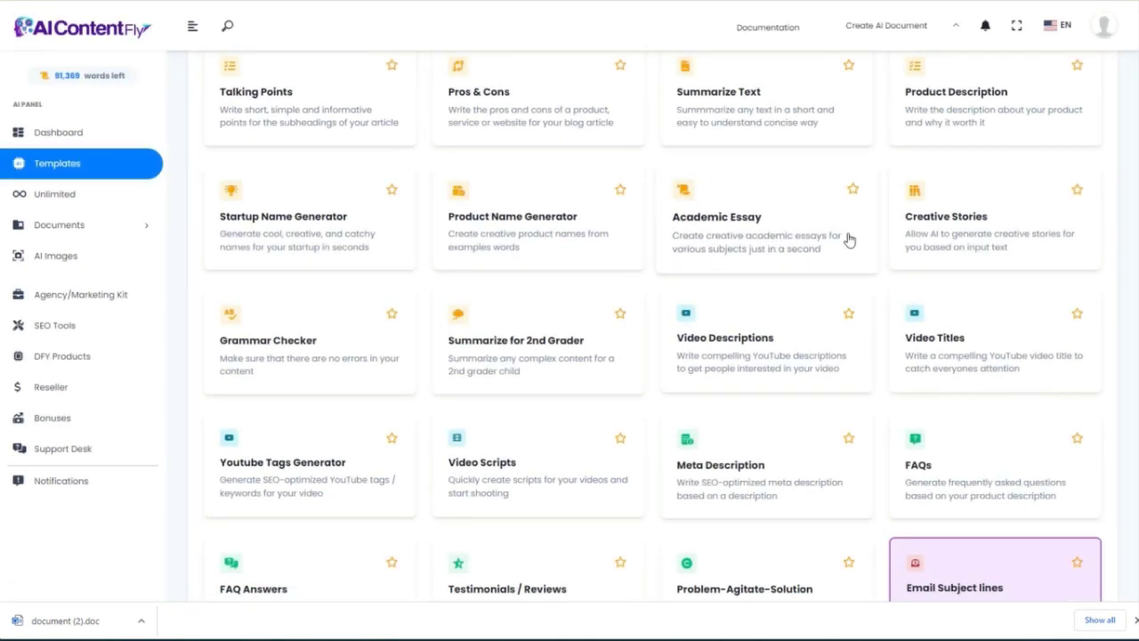
scroll(771, 260, down, 2)
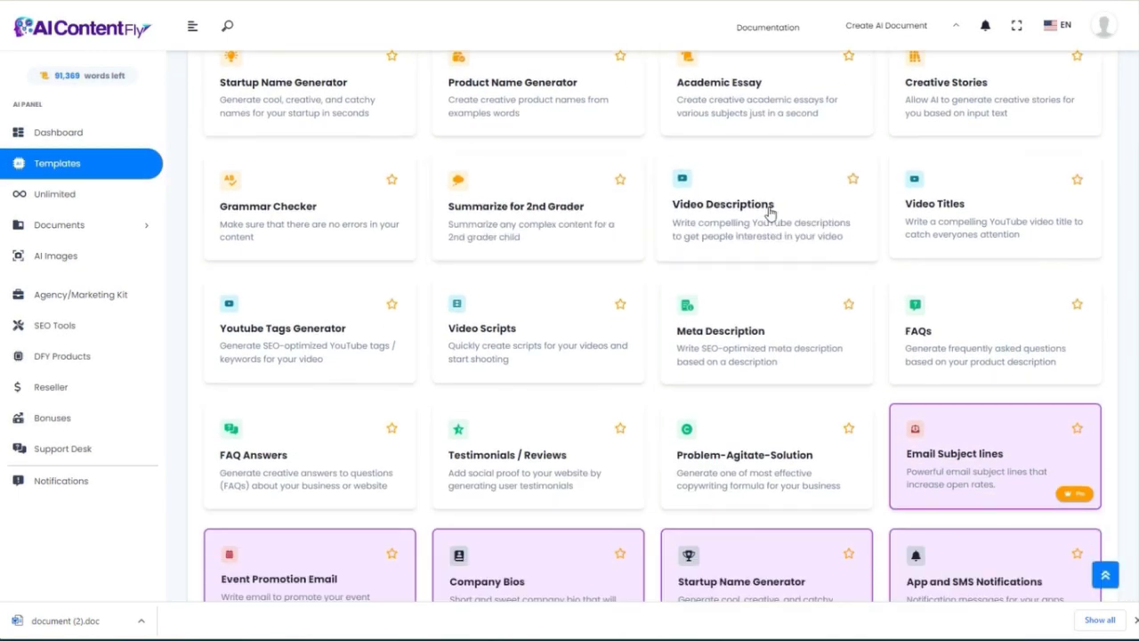
click(770, 214)
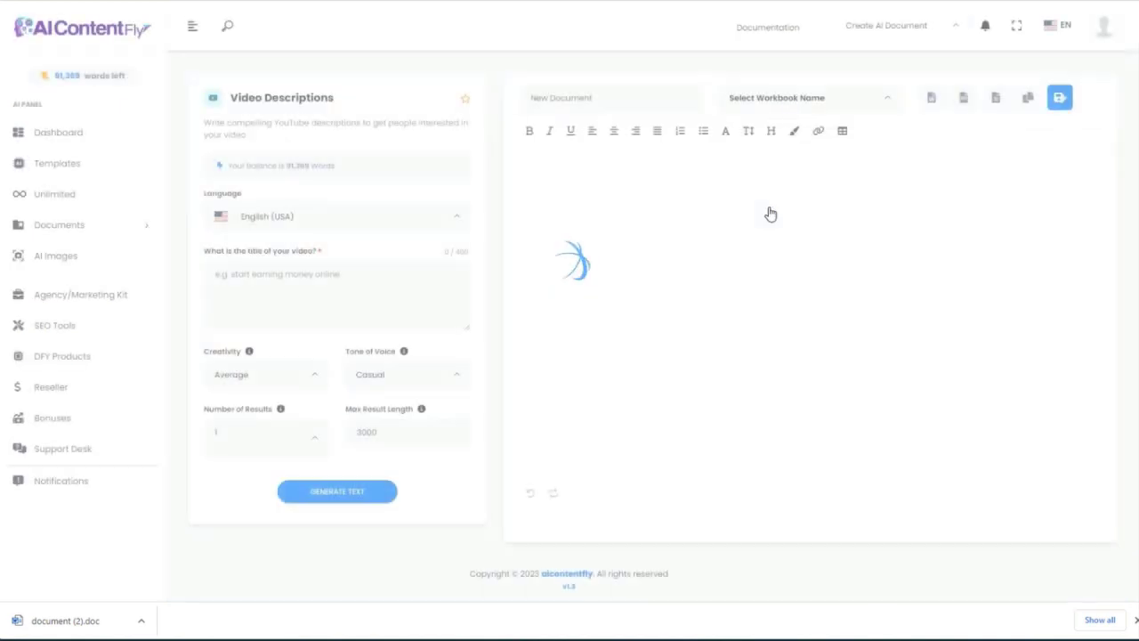
click(240, 279)
key(ctrl+v)
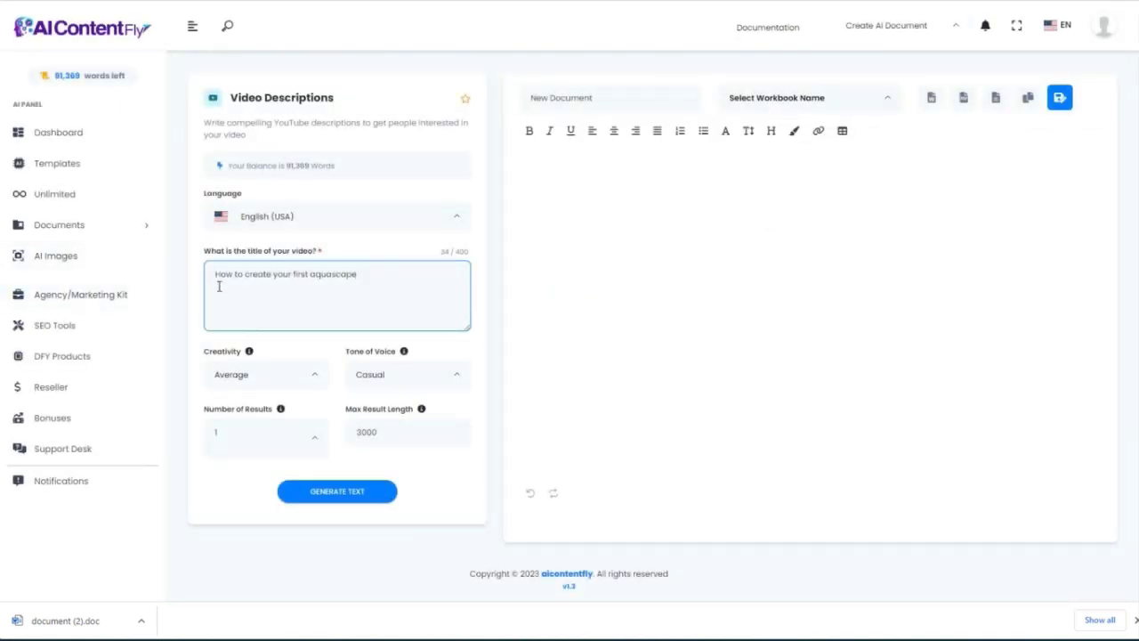
click(342, 494)
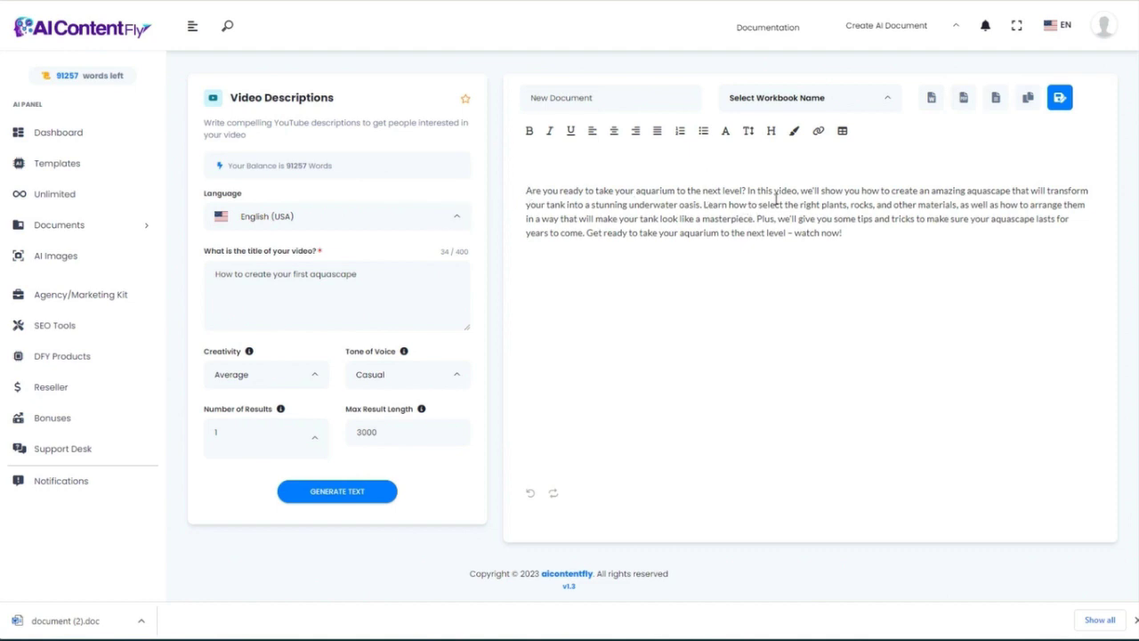
Copy the whole generated video description and paste it into the Video Titles template as what the video is about
drag(860, 232, 525, 186)
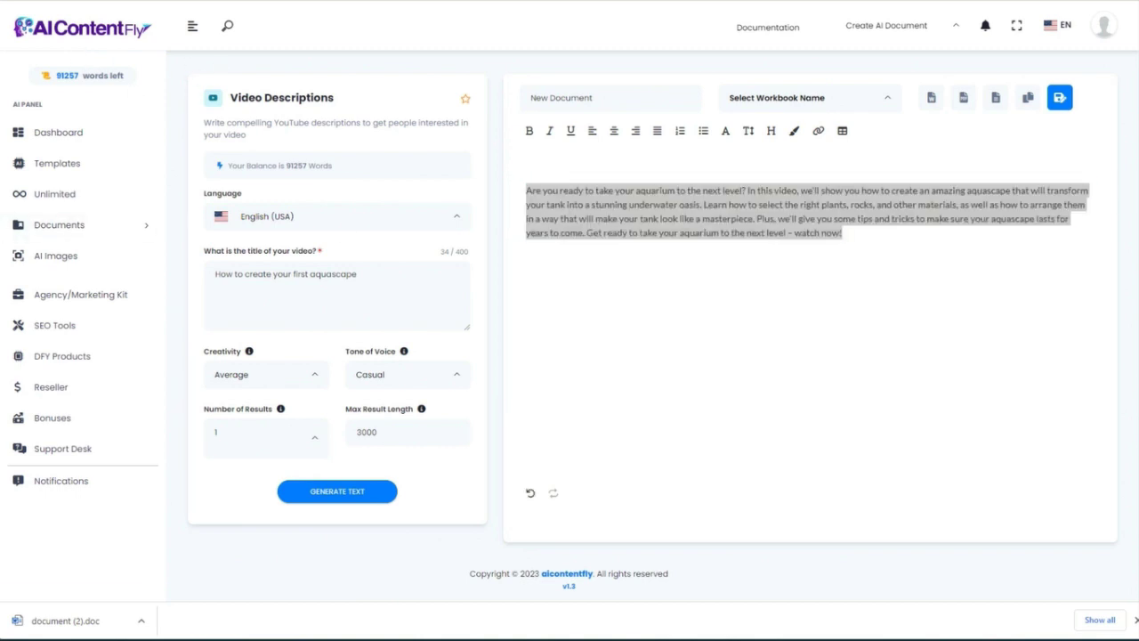
key(alt+Left)
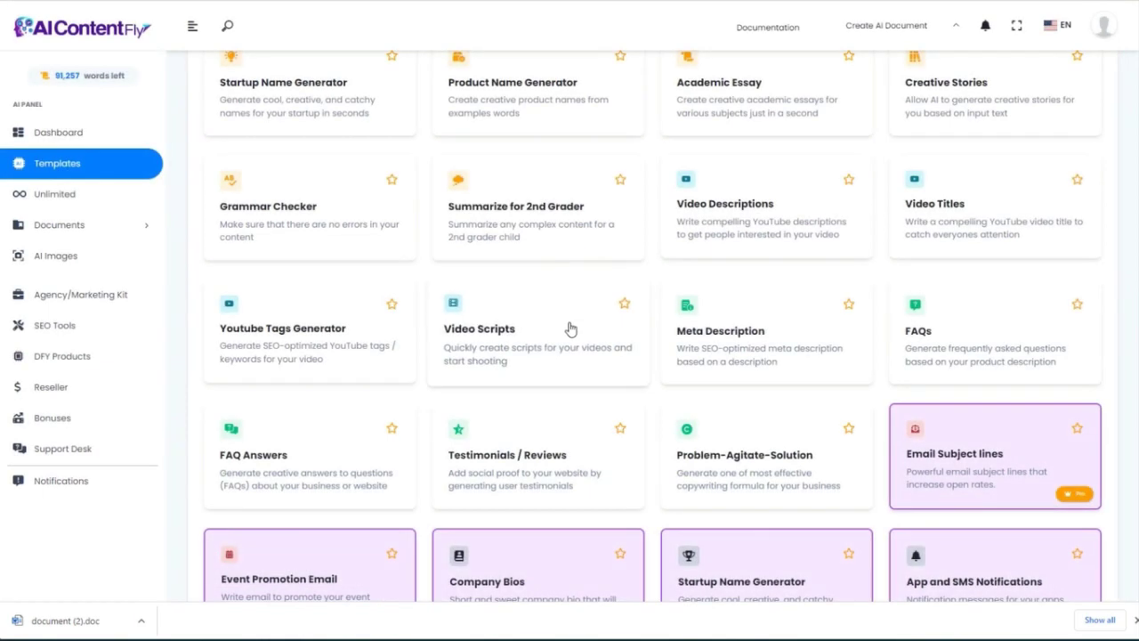
click(956, 229)
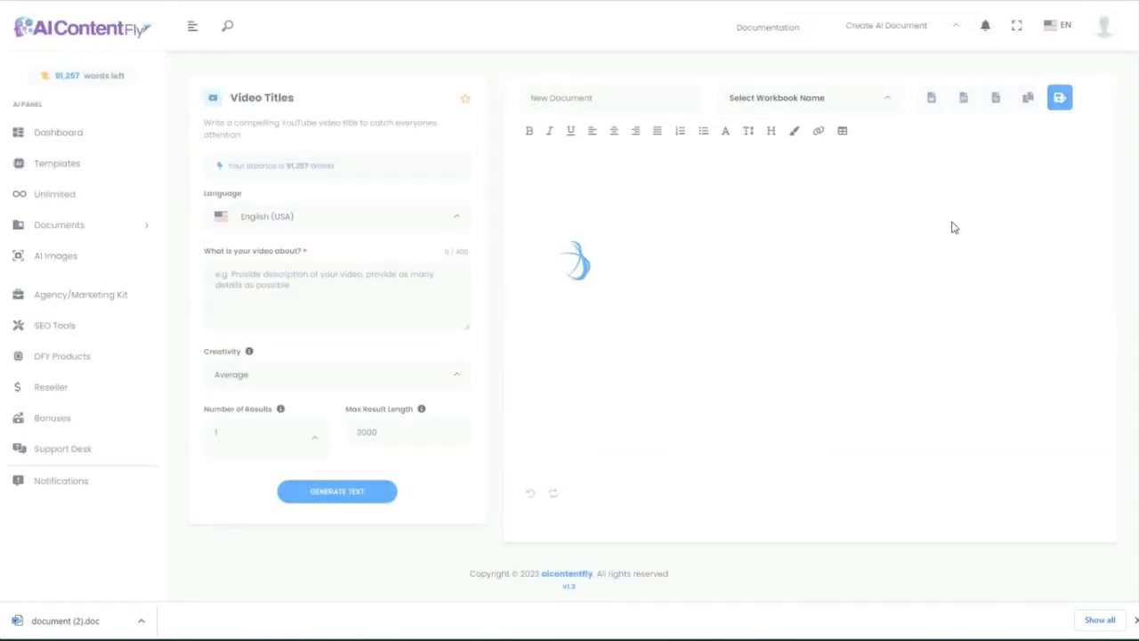
click(249, 283)
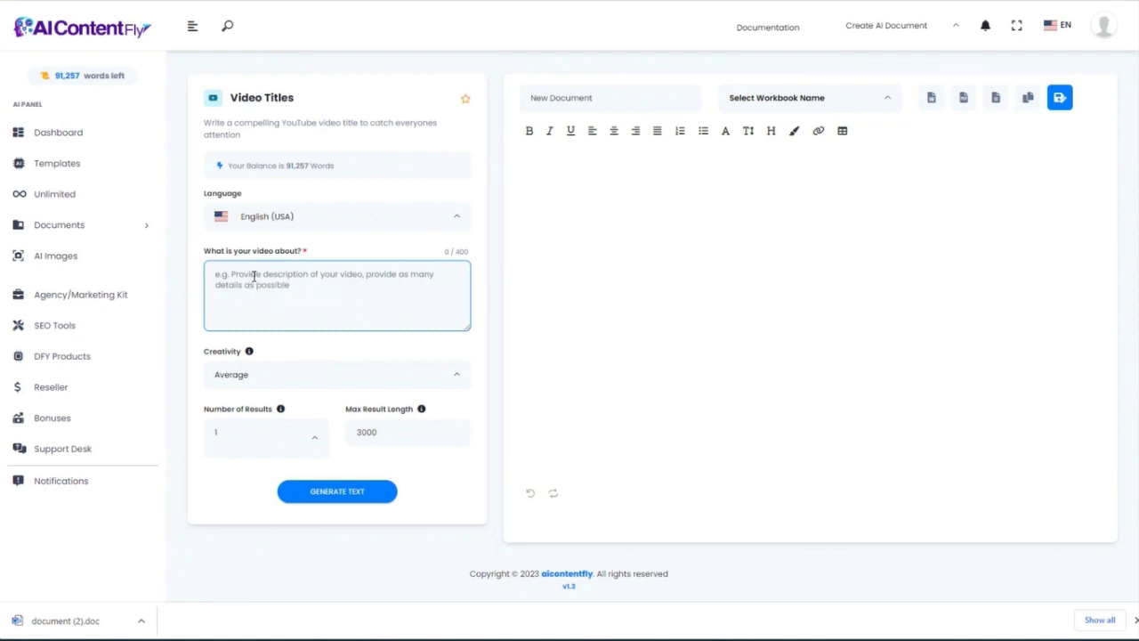
key(ctrl+v)
scroll(397, 306, up, 2)
scroll(390, 301, down, 2)
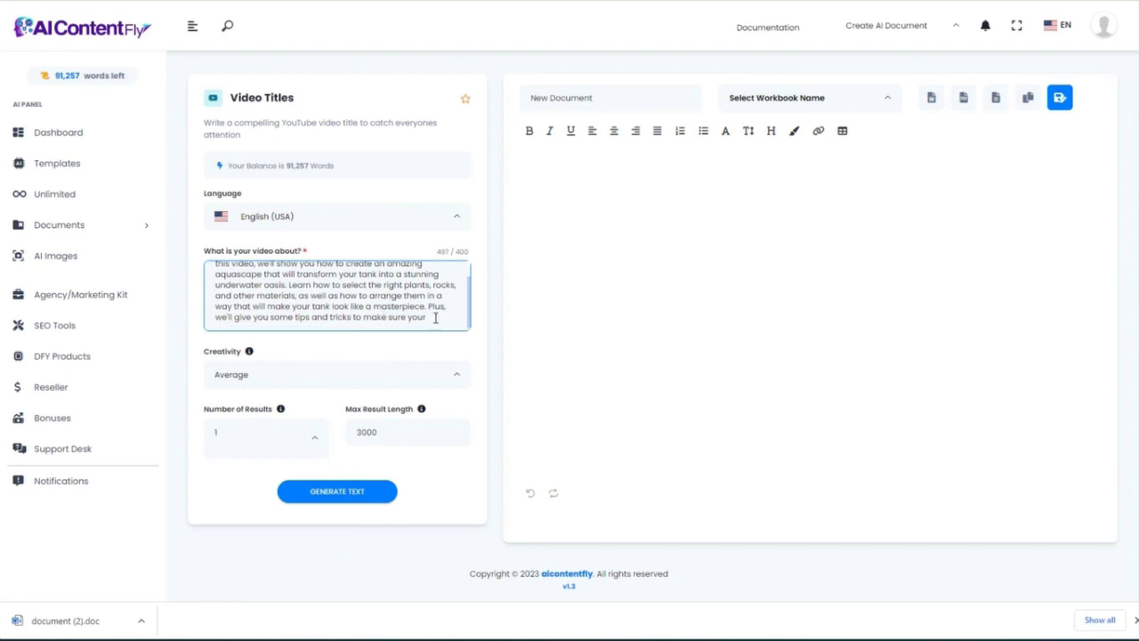
scroll(401, 283, up, 2)
scroll(382, 294, down, 2)
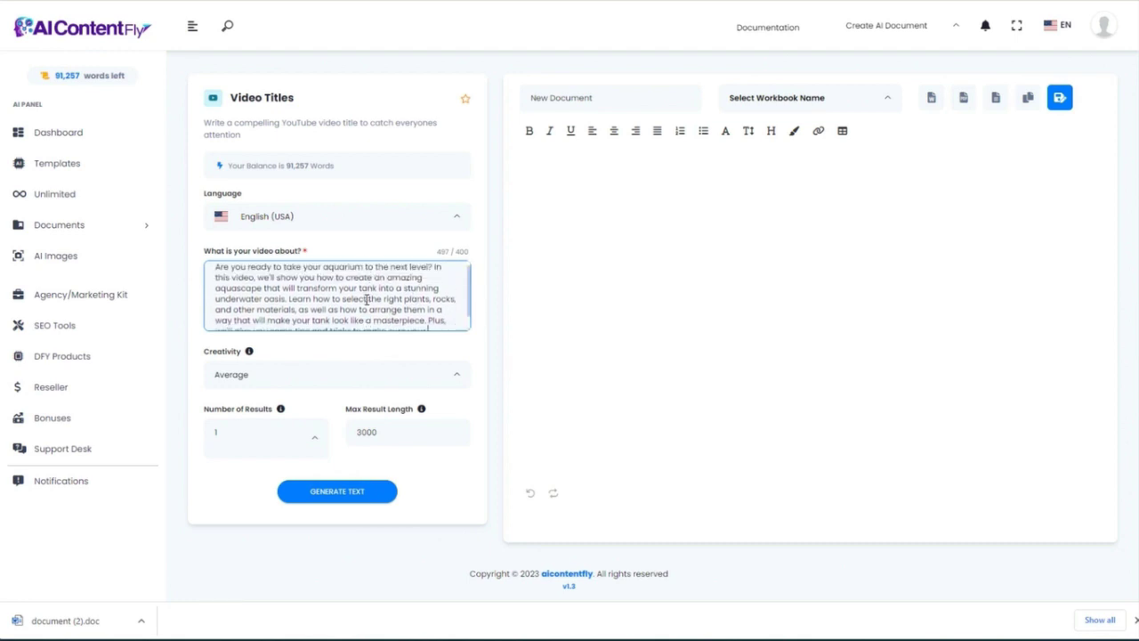
Generate two video titles and copy "Unlock the Secrets to Creating a Stunning Aquascape: A Step-by-Step Guide" without its quotation marks
click(372, 485)
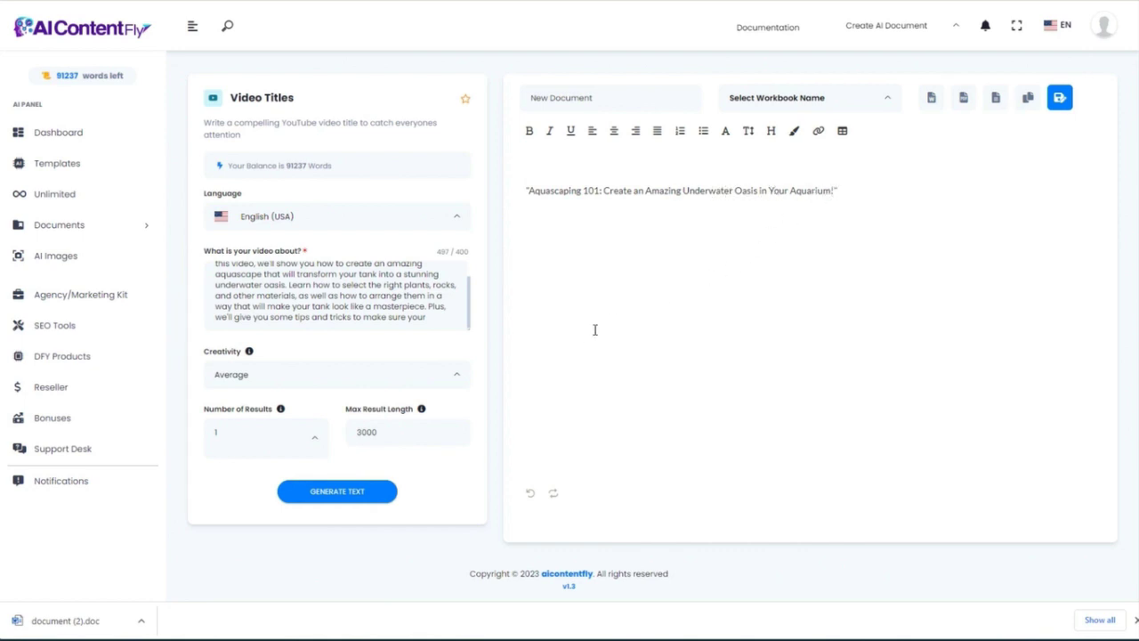
click(339, 494)
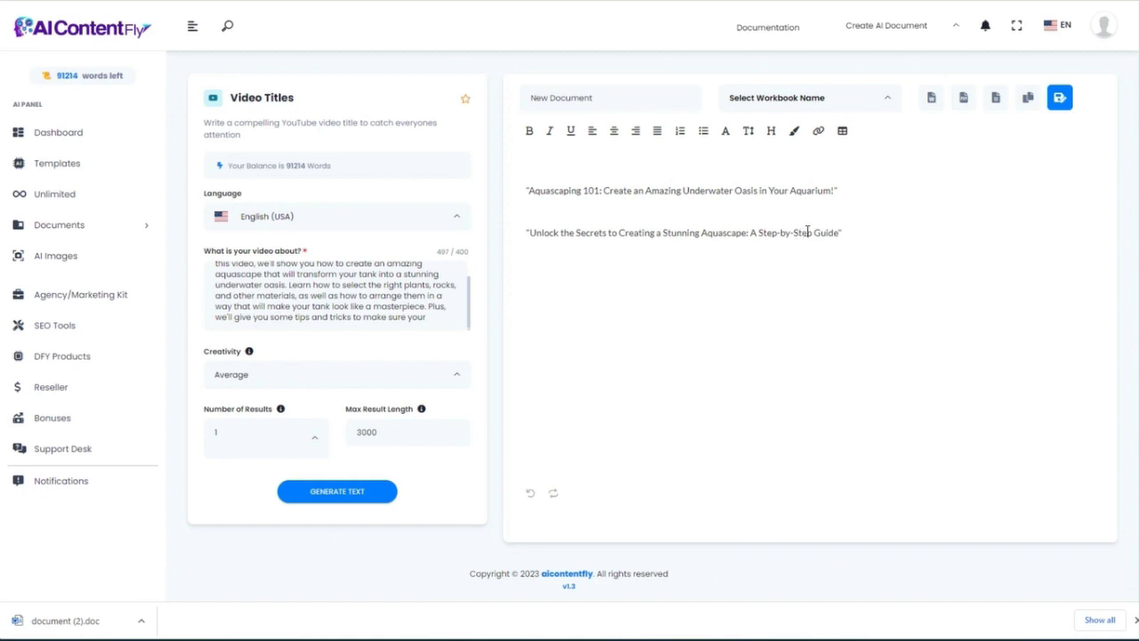
drag(840, 232, 533, 238)
key(ctrl+c)
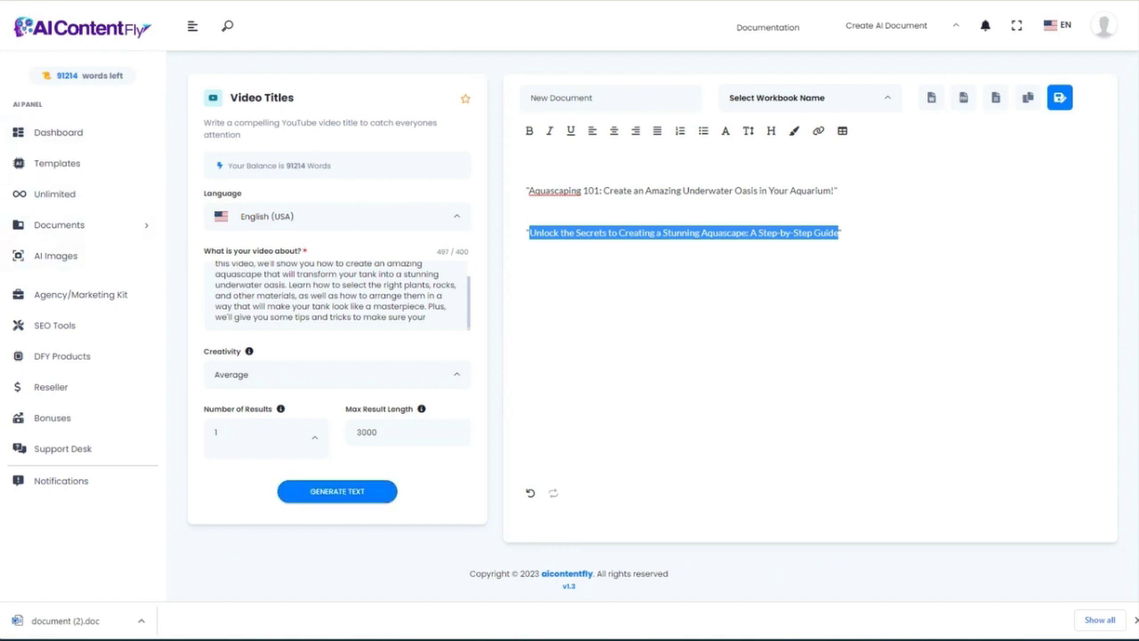
Open the Youtube Tags Generator template, paste in the copied title and generate the tags and keywords
click(17, 0)
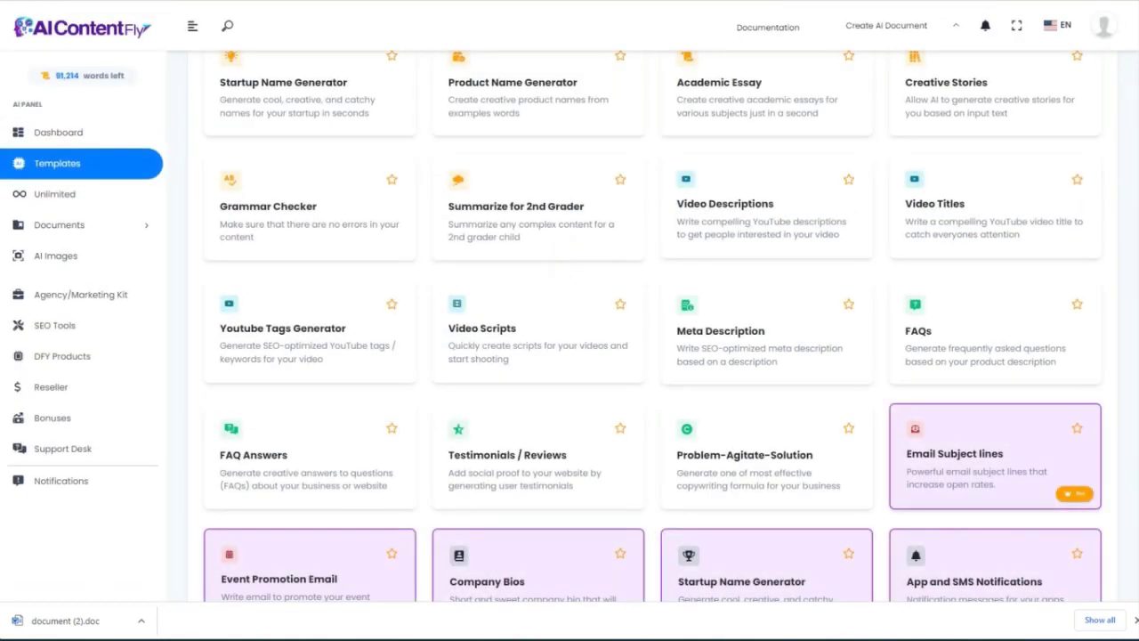
click(298, 335)
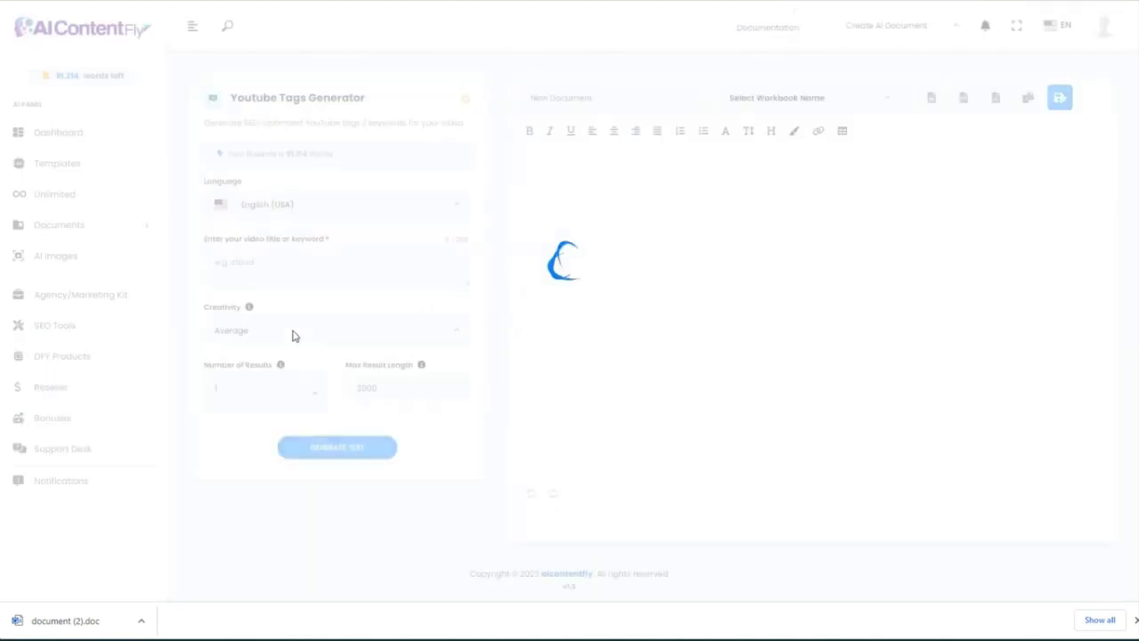
click(277, 257)
key(ctrl+v)
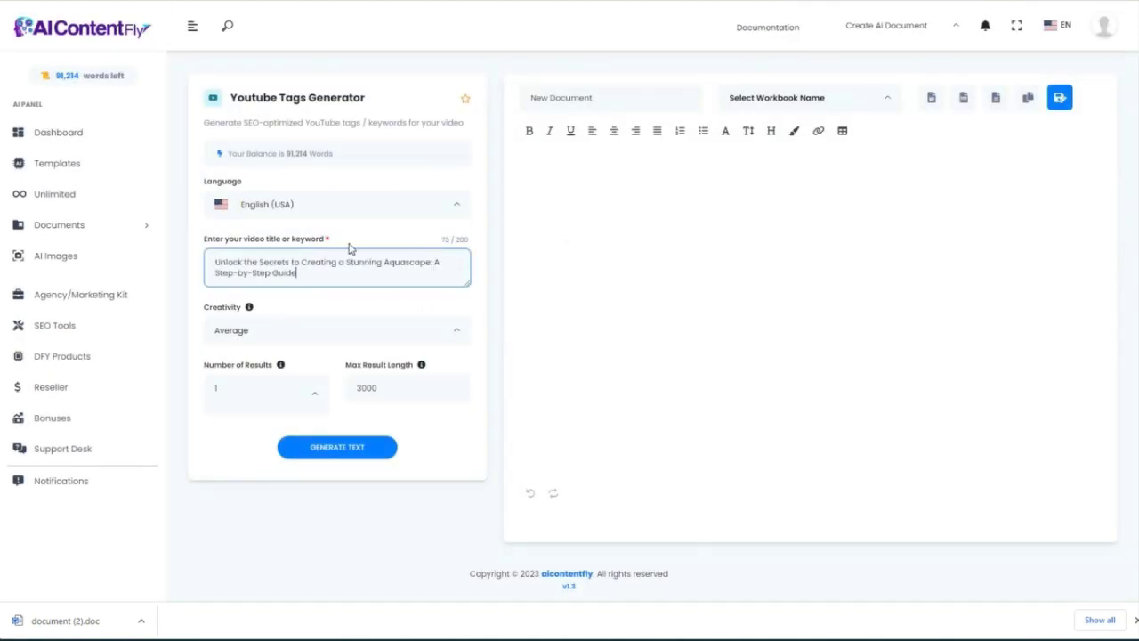
click(349, 452)
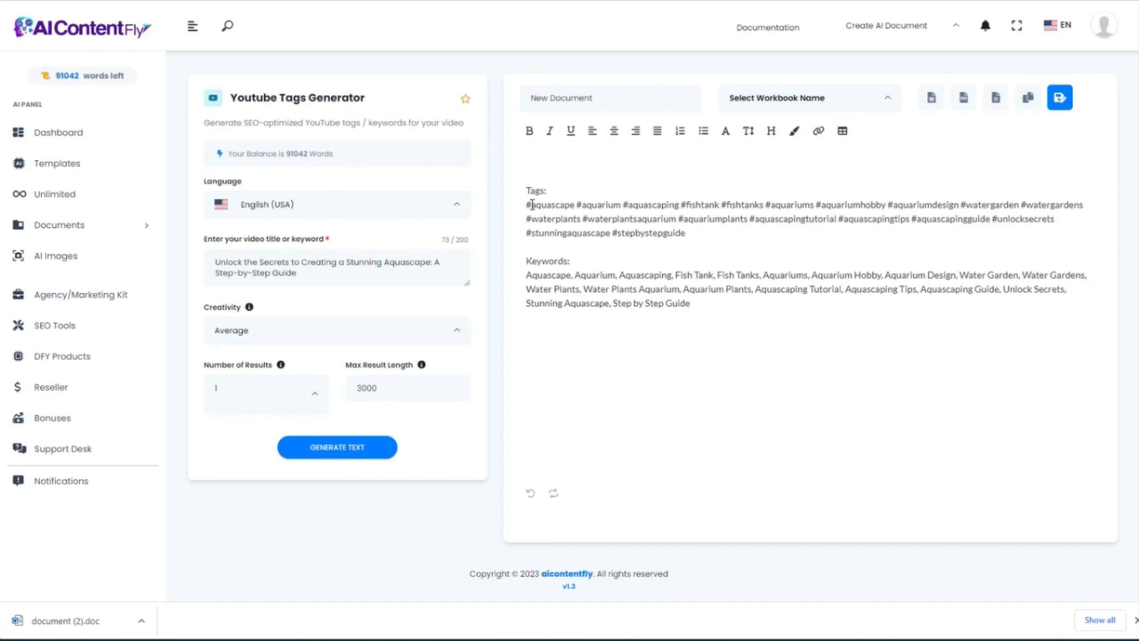
Review the generated hashtags and the keyword list in the output document
drag(527, 201, 726, 218)
click(517, 287)
drag(525, 282, 712, 310)
click(712, 310)
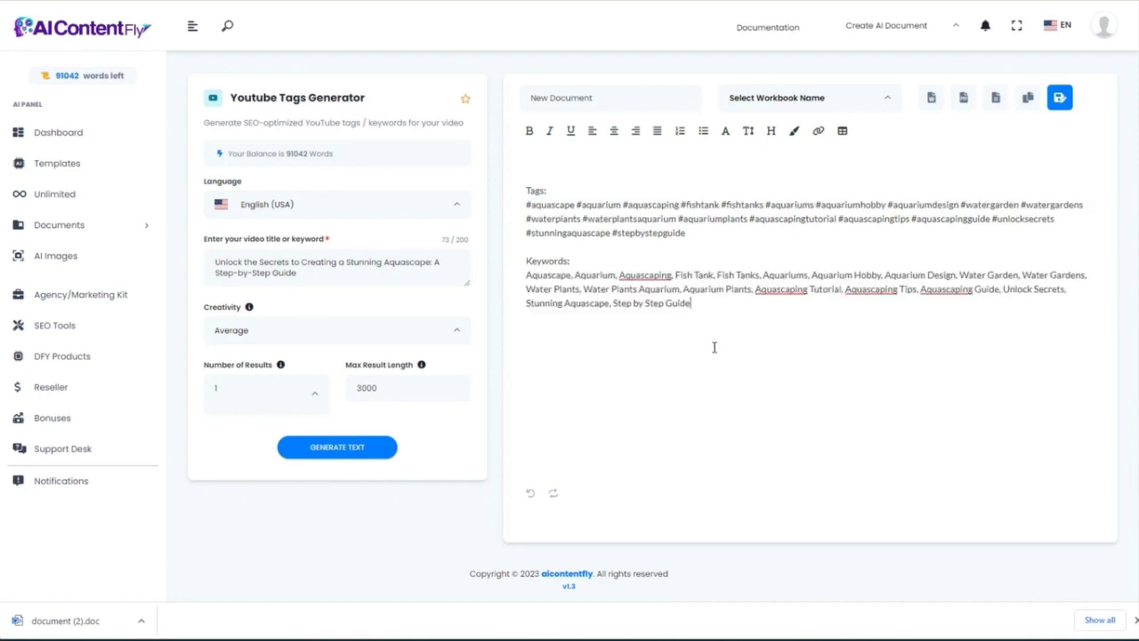
click(692, 234)
drag(525, 207, 708, 234)
click(702, 236)
Open the Video Scripts template, paste in the generated video description and generate the script with a Casual tone of voice
click(18, 2)
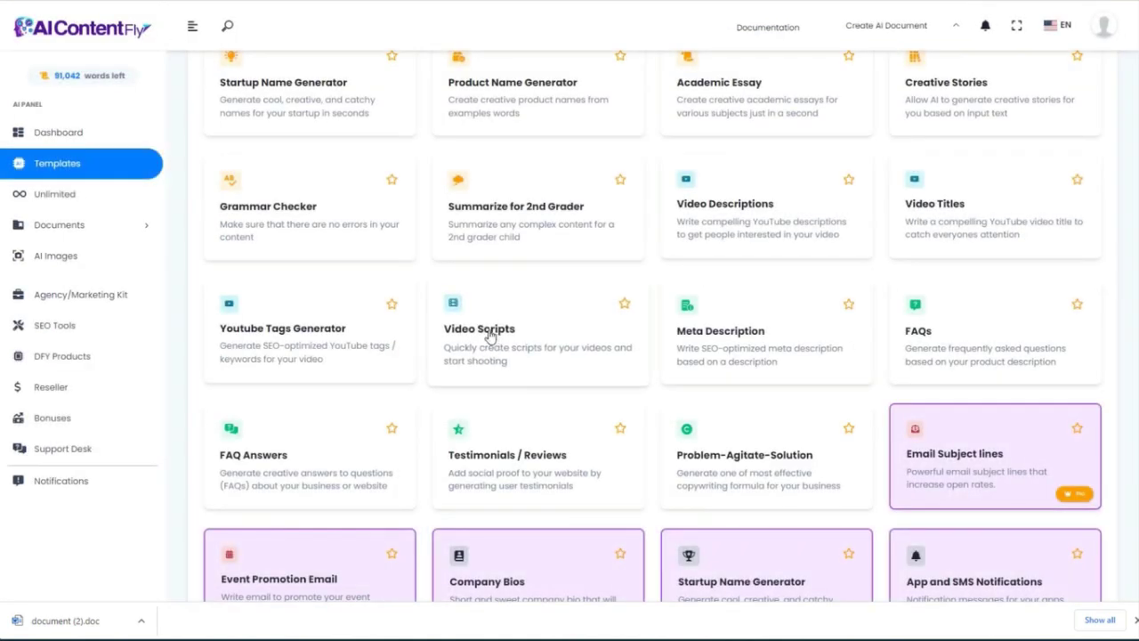
click(489, 335)
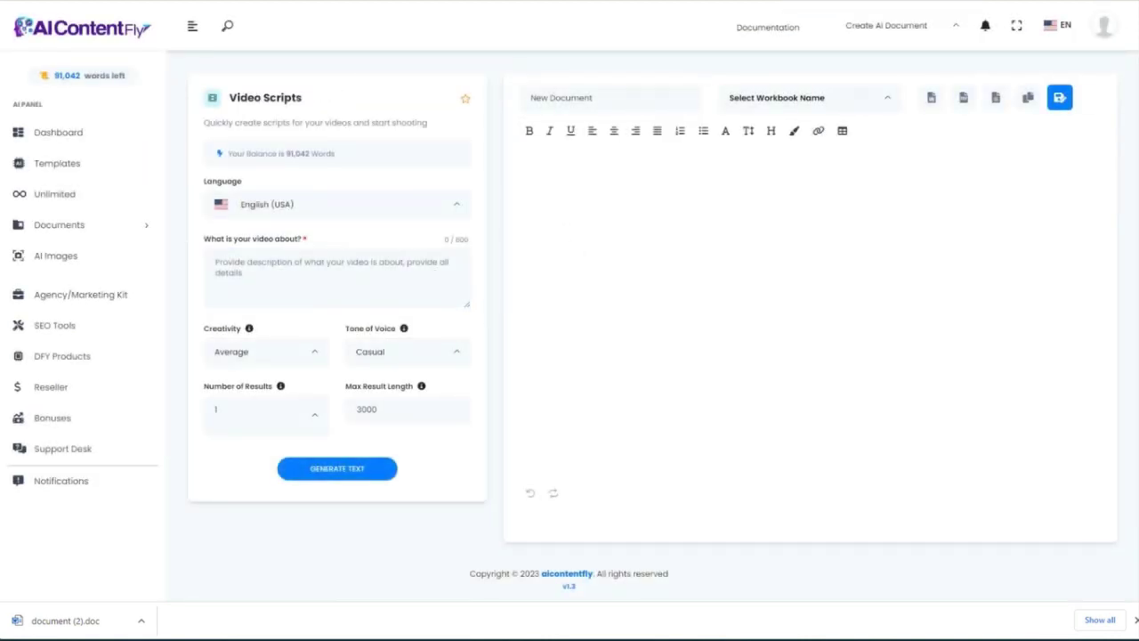
click(265, 272)
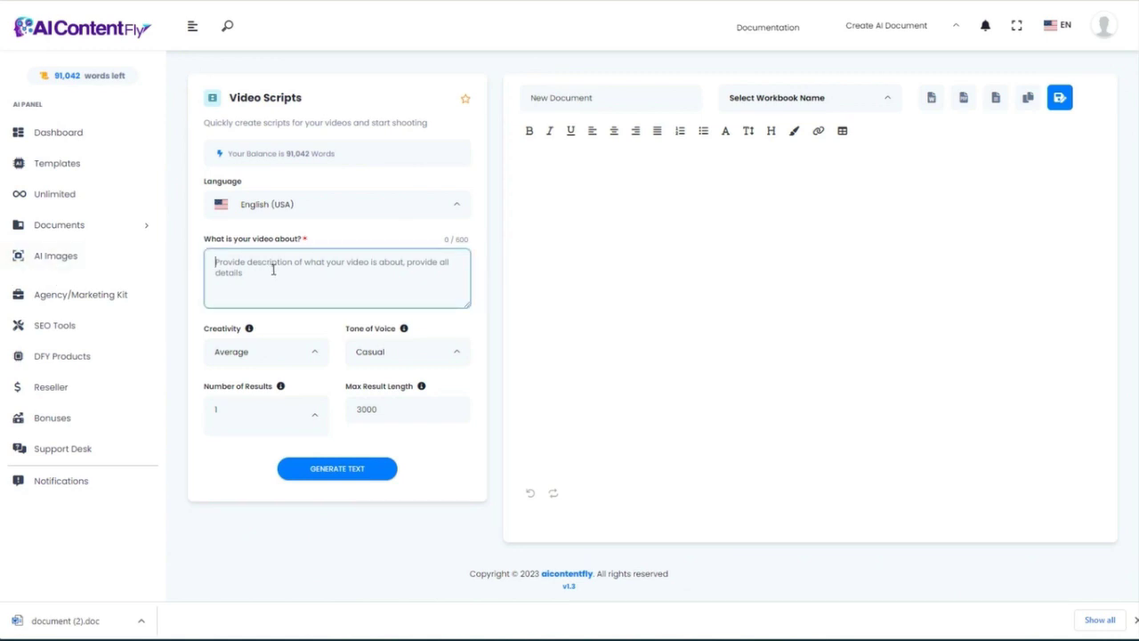
key(ctrl+v)
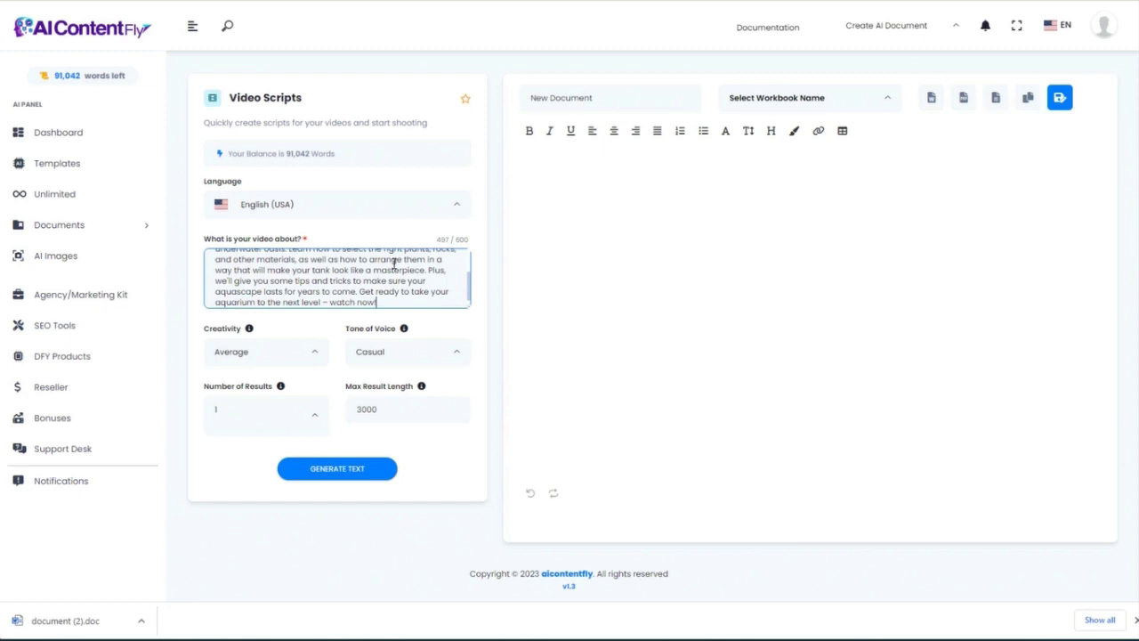
scroll(464, 278, up, 3)
scroll(465, 278, down, 3)
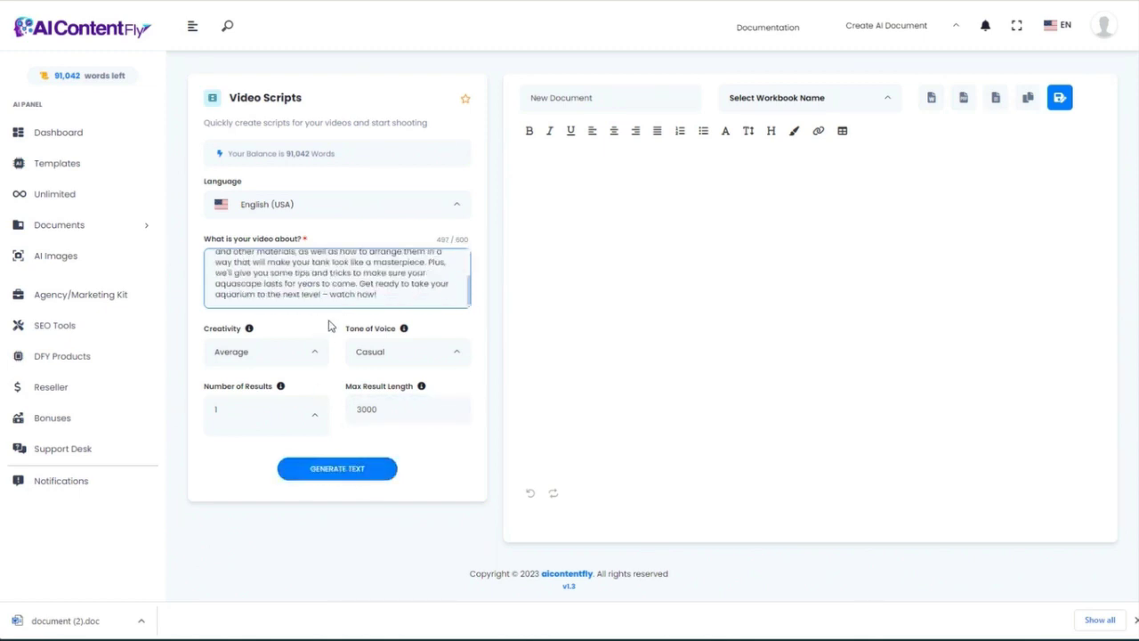
click(341, 471)
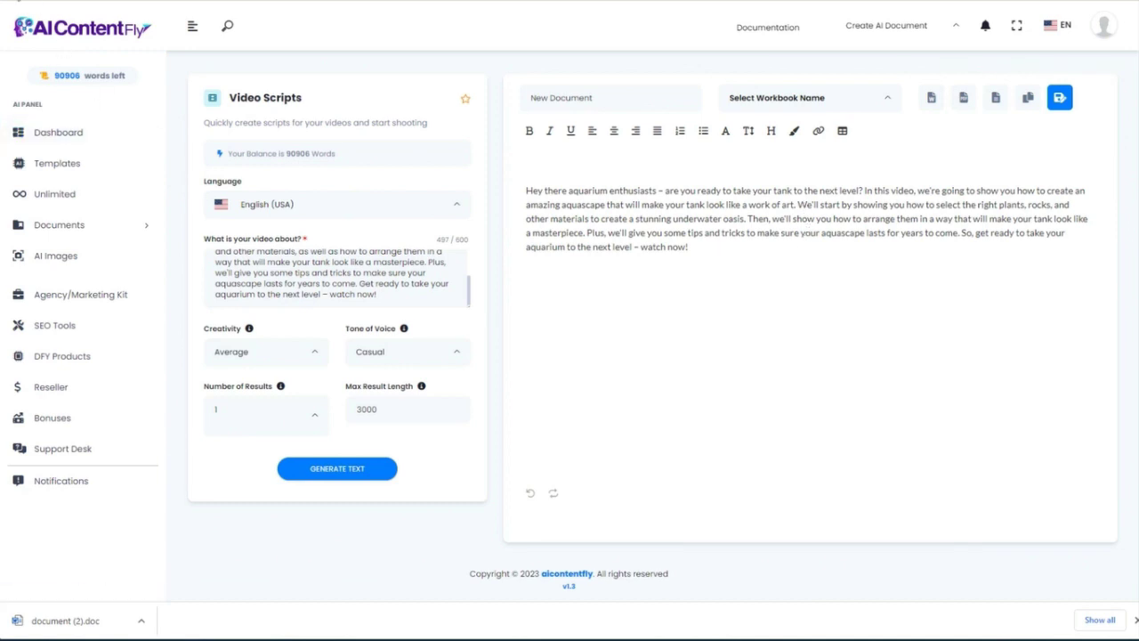
Open the Meta Description template and enter the aquascaping business's name as the website name
click(57, 163)
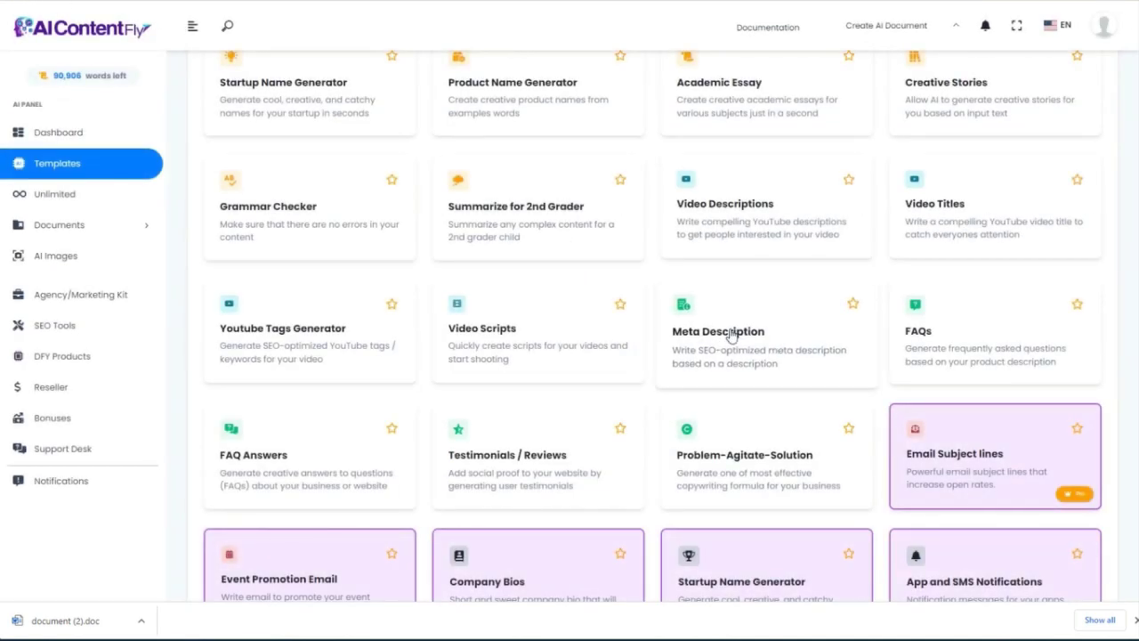
click(729, 334)
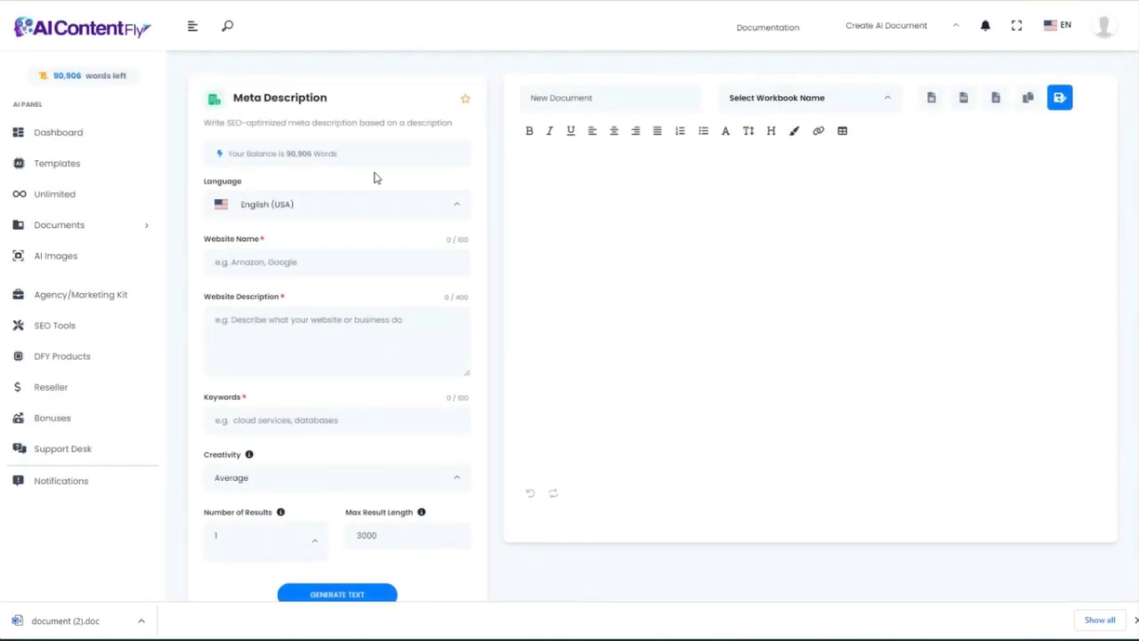
click(262, 256)
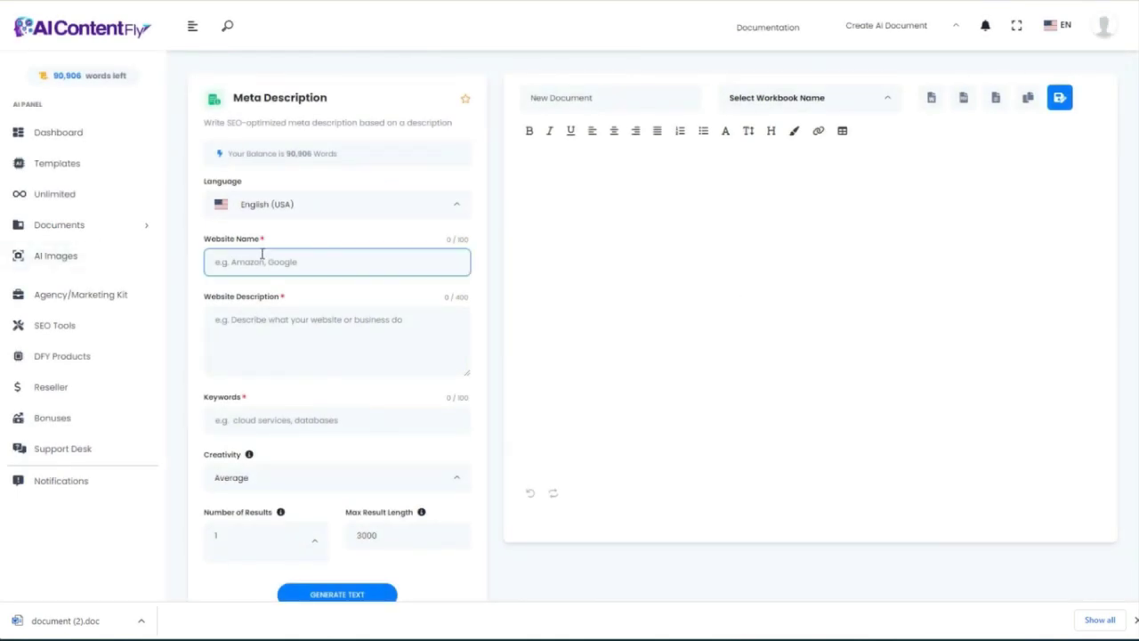
text(Eric's Aquascaping)
Describe the website as helping enthusiasts build aquarium environments, selling aquascaping supplies and providing design services, with keywords "aquascaping, aquarium, aquascape"
click(256, 320)
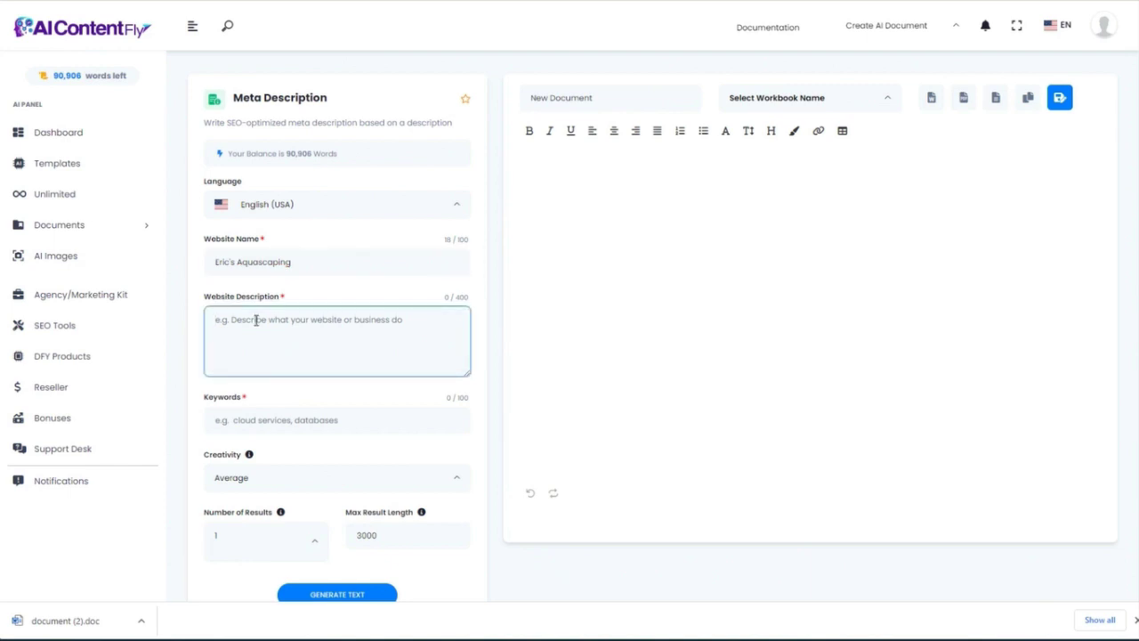
text(We help aquascaping enthusiasts build the best underwater environments in their aquariums. We sell aquascaping supplies and provide design services for aquascapes.)
scroll(412, 338, down, 2)
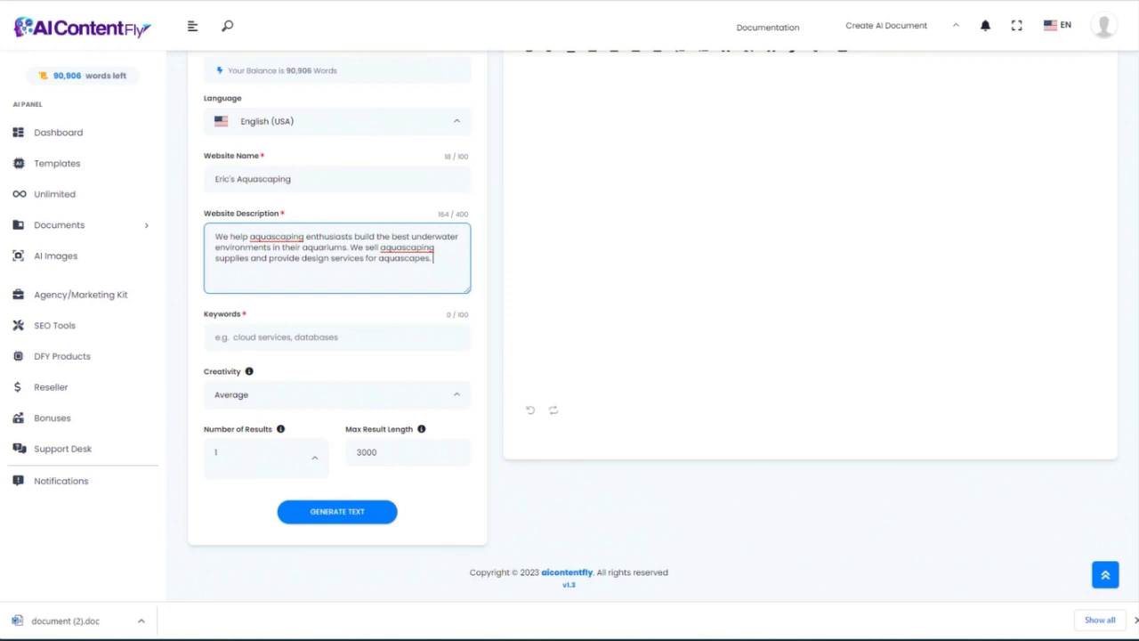
click(216, 336)
text(aquascaping, aquarium, aquascape)
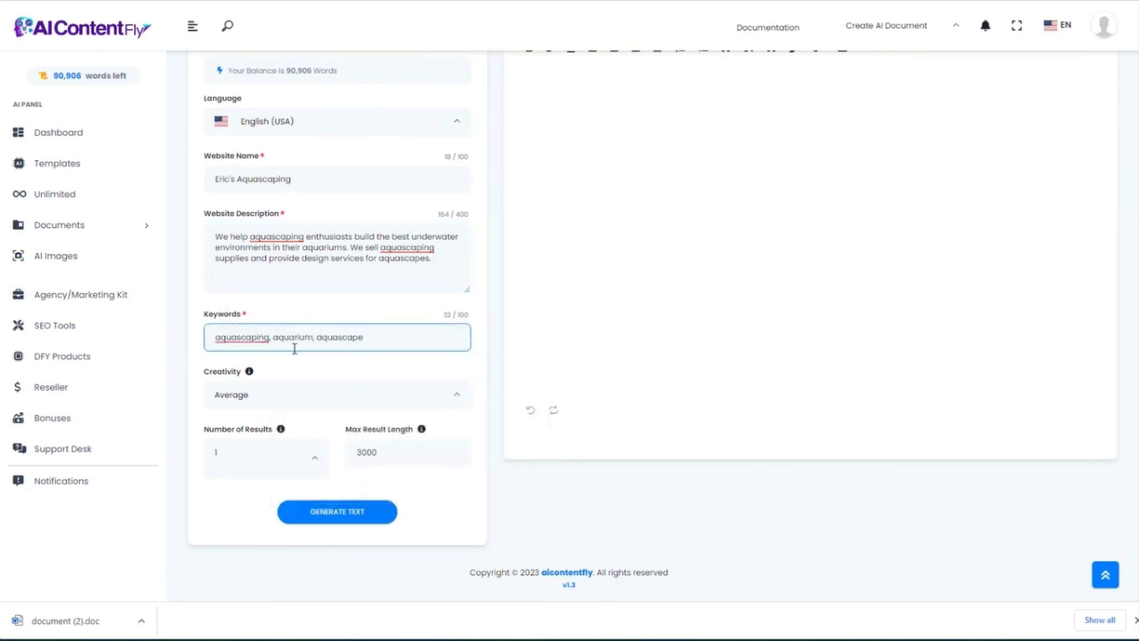
Generate the website meta description and return to the template list
click(349, 510)
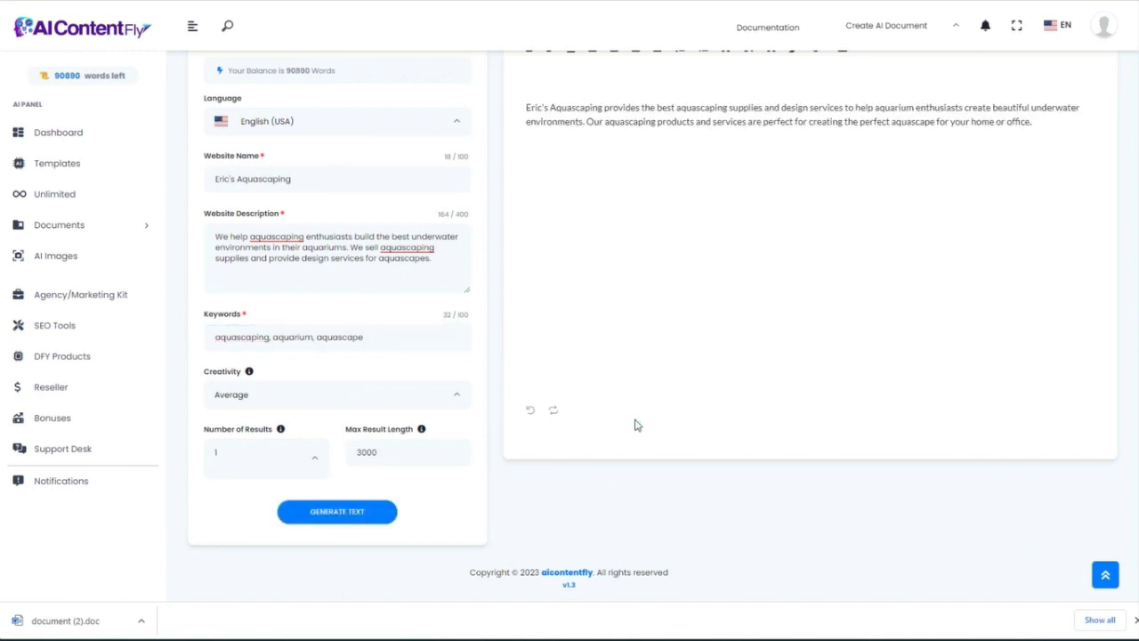
scroll(635, 425, up, 1)
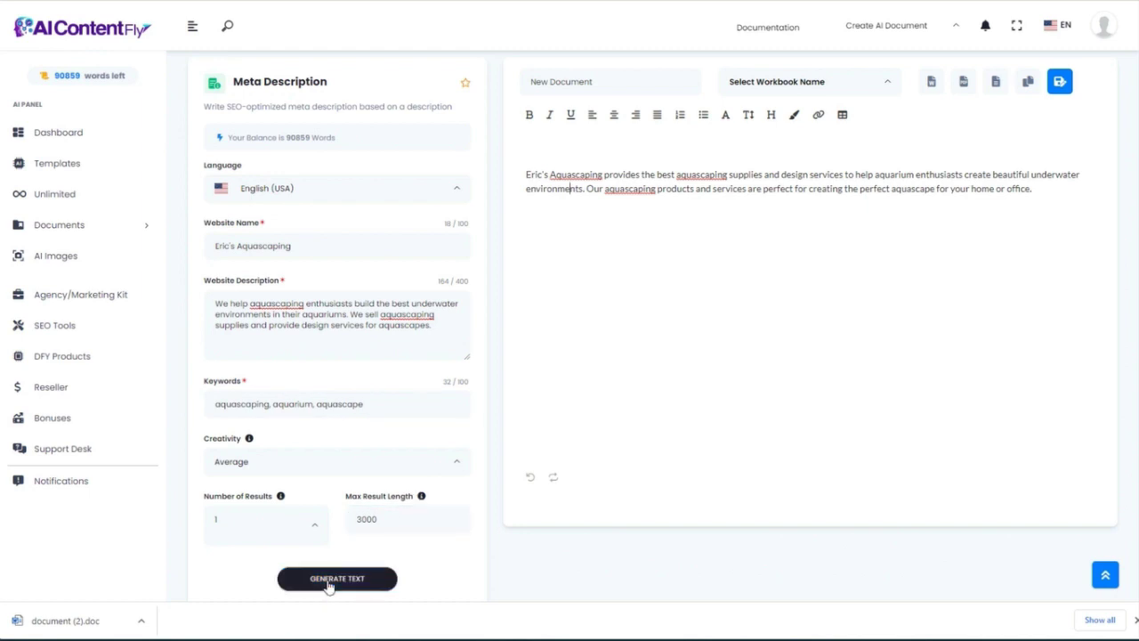
key(alt+Left)
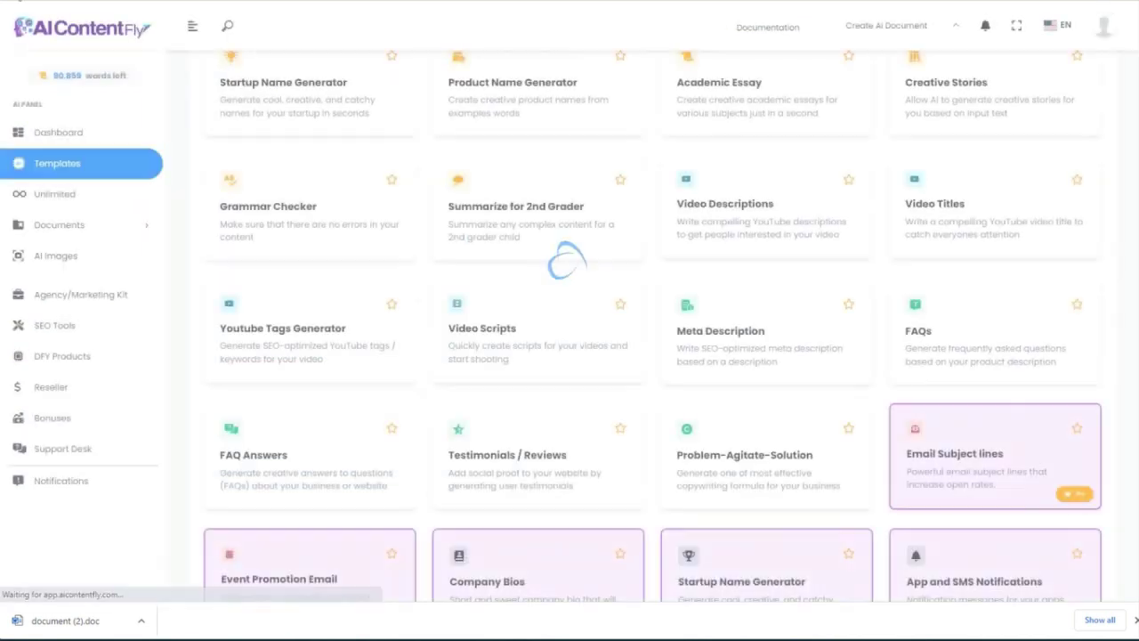
Open the FAQs template, enter "Aquascaping Made Easy" as the product name and paste in the copied video course description
click(965, 332)
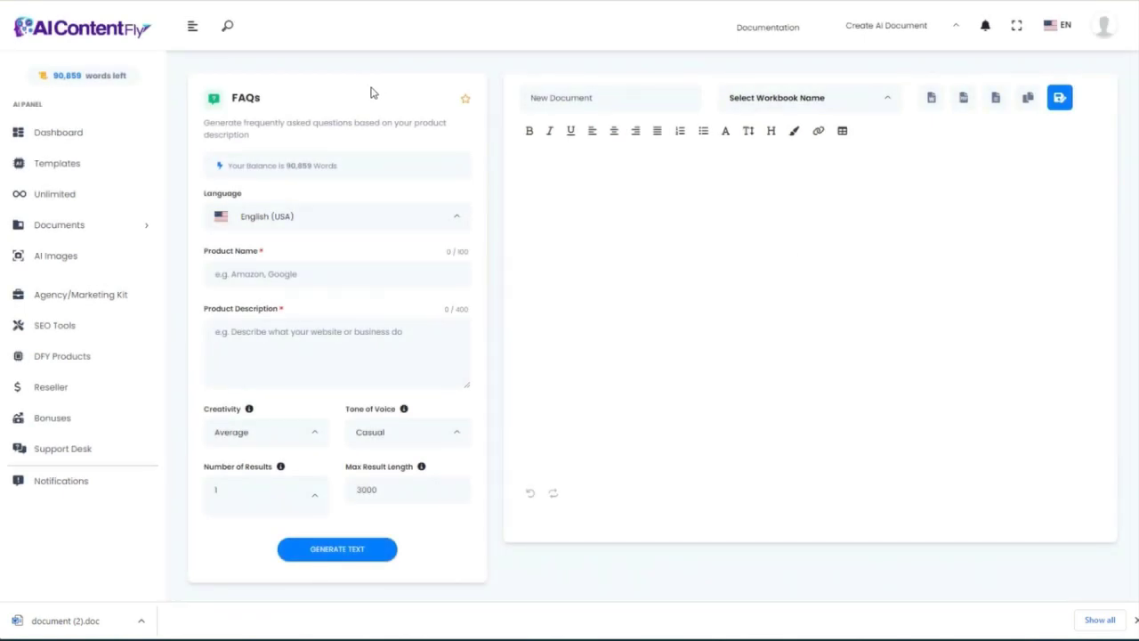
click(297, 270)
text(Aquascaping Made Easy)
click(271, 343)
key(ctrl+v)
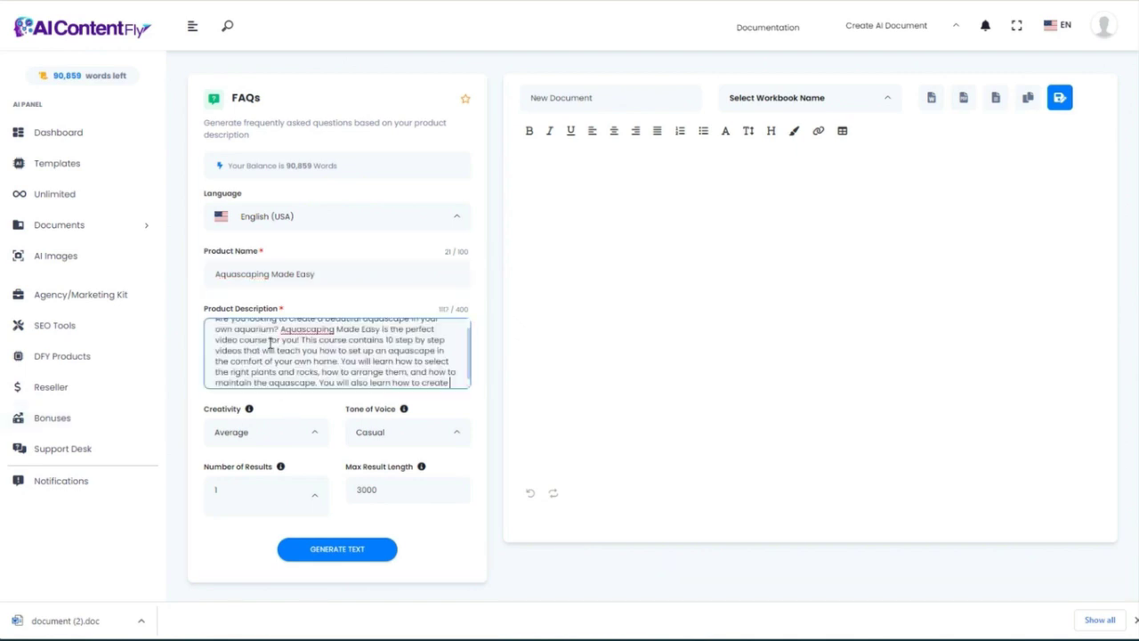
Generate the frequently asked questions and check them against the product description
click(343, 552)
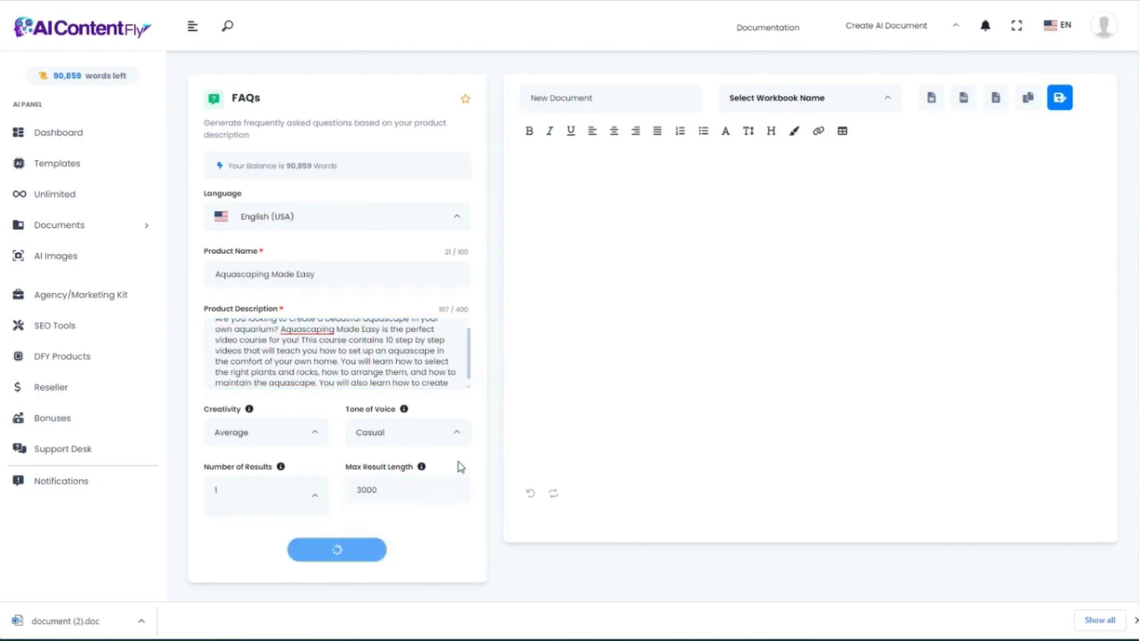
click(459, 363)
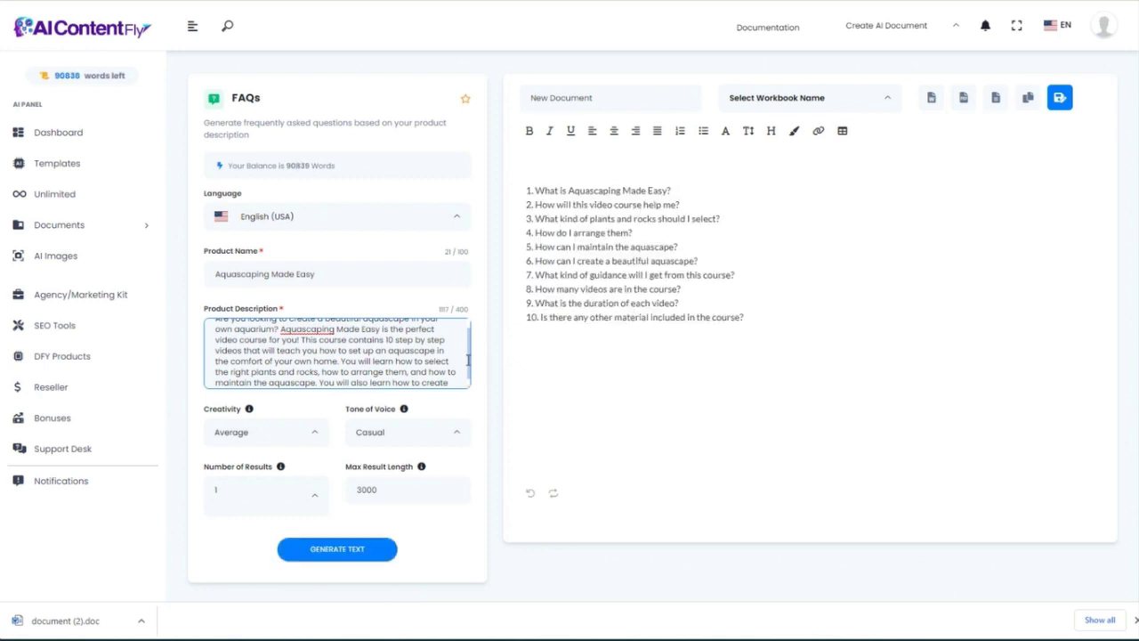
click(635, 229)
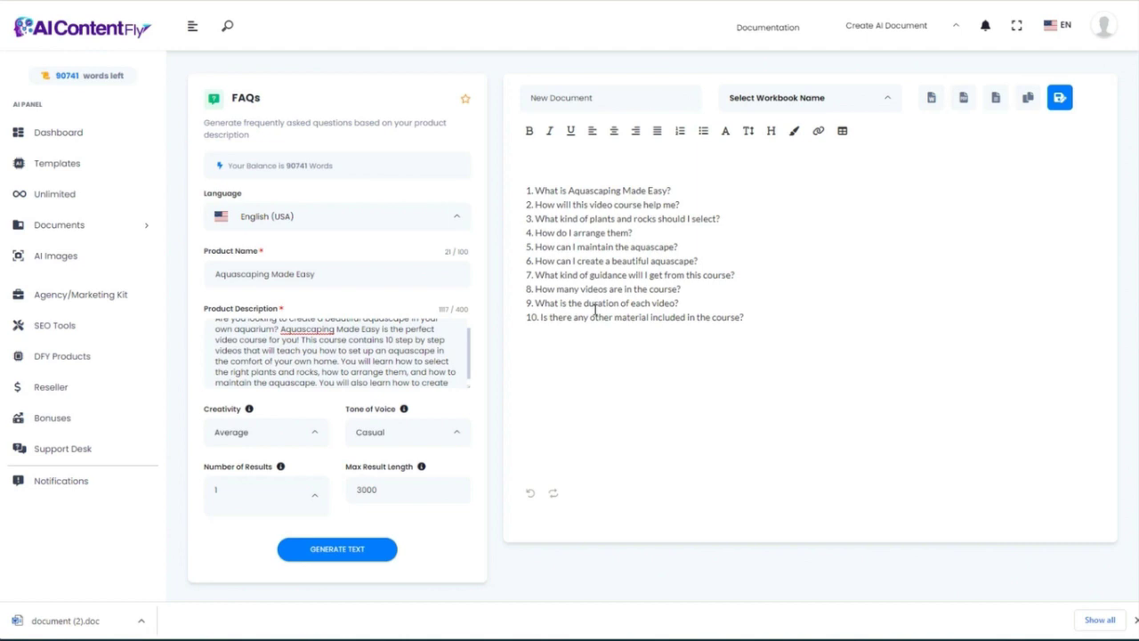
click(352, 339)
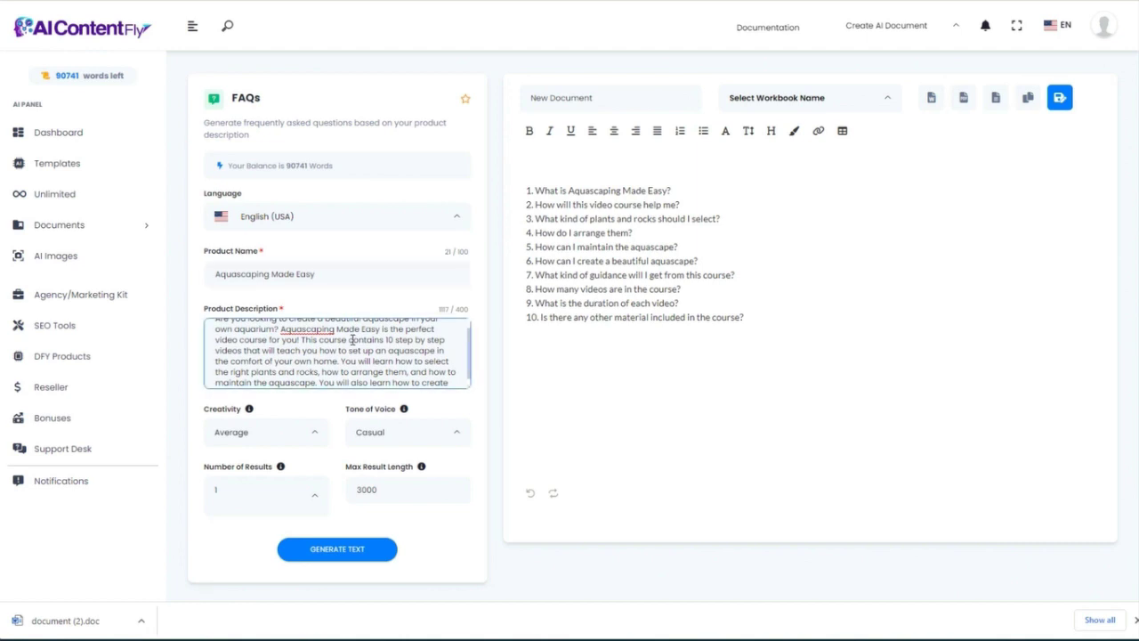
click(746, 315)
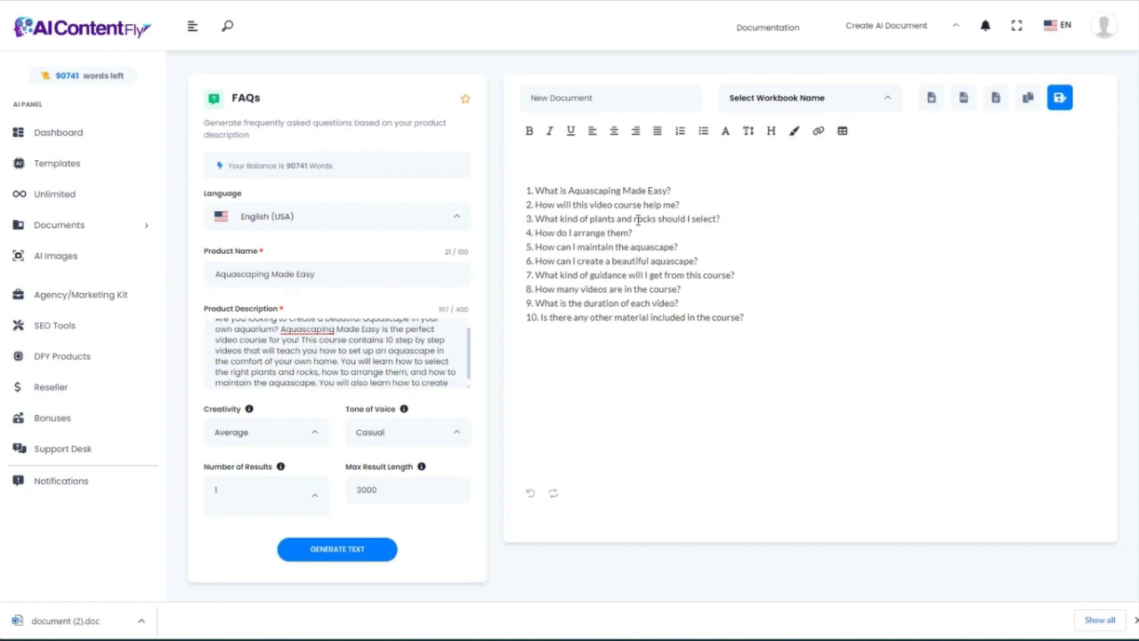
Open the Testimonials / Reviews template, enter "Aquascaping Made Easy" with the copied course description and generate the testimonials
click(67, 23)
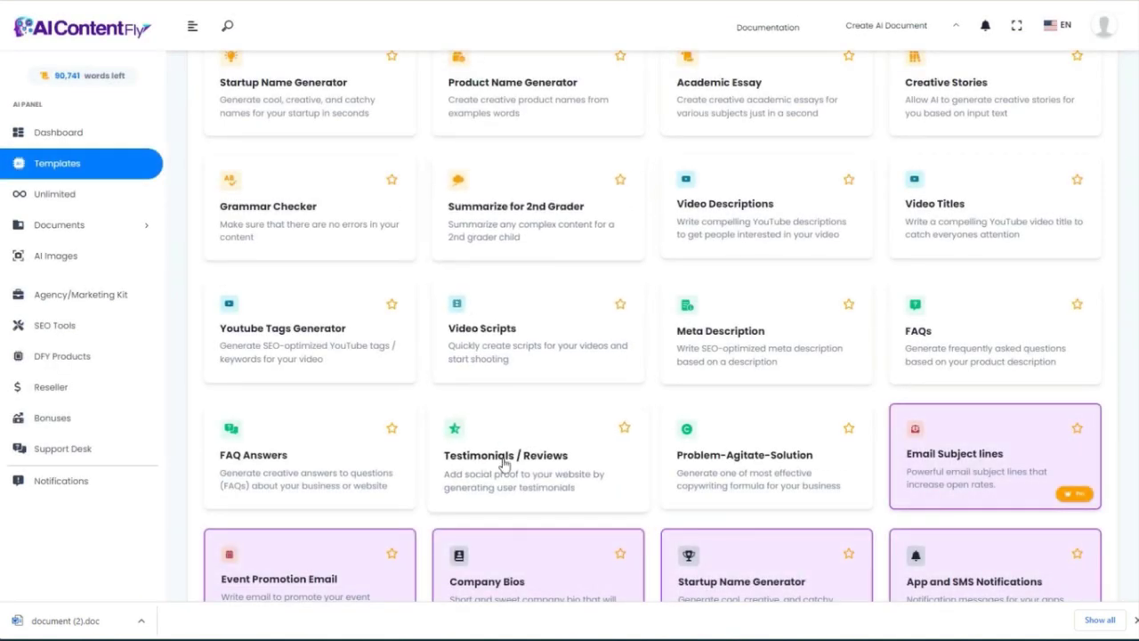
click(503, 464)
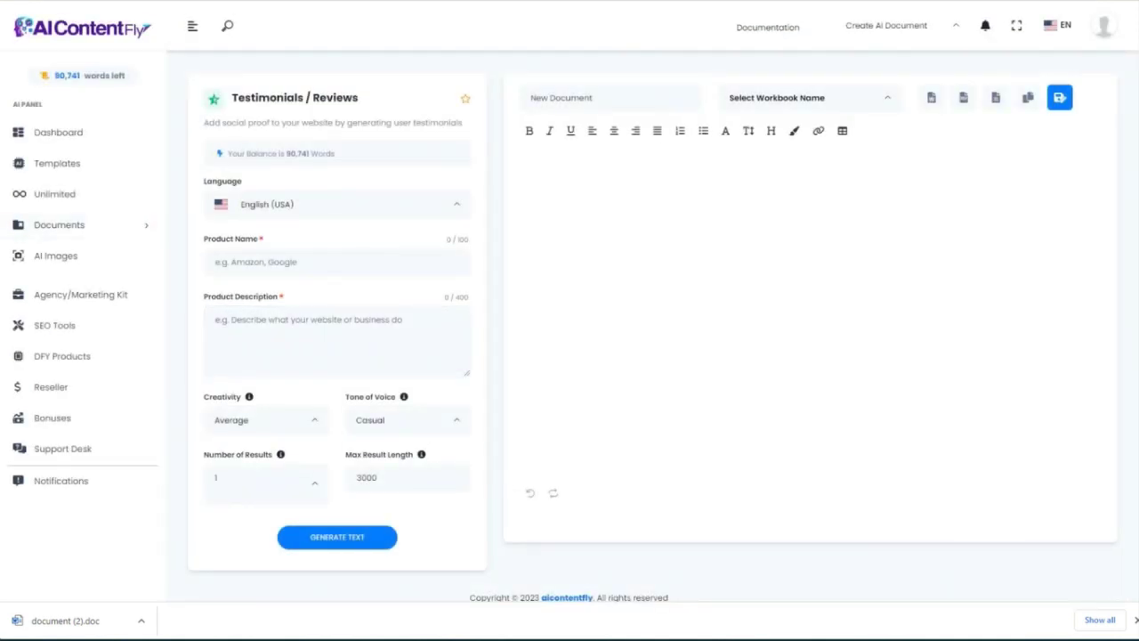
click(265, 261)
text(Aquascaping Made Easy)
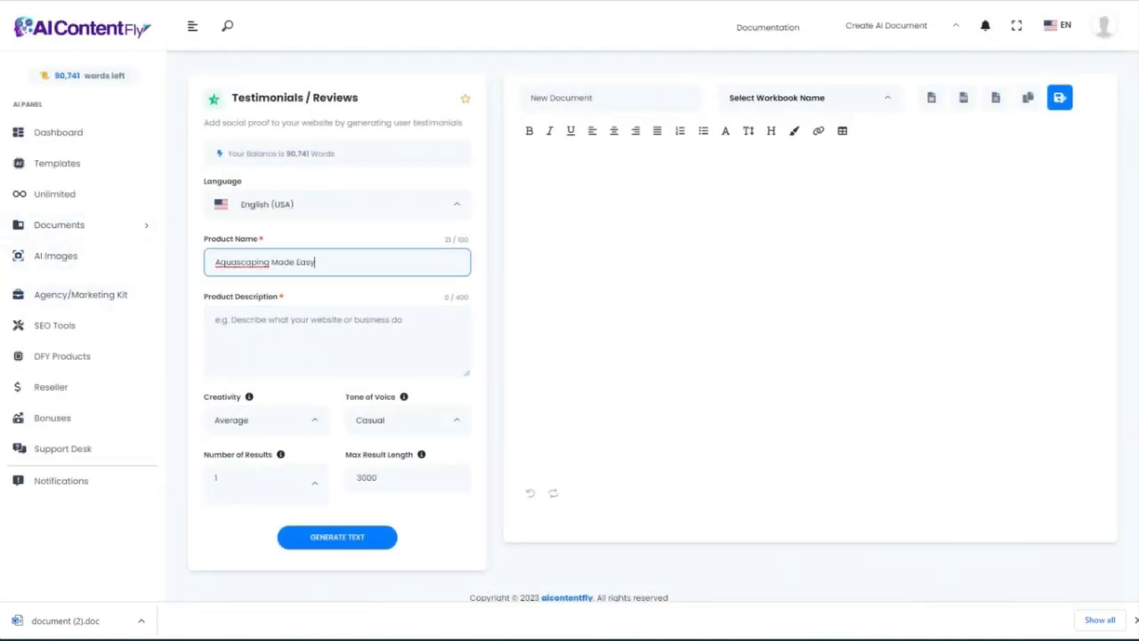
click(285, 356)
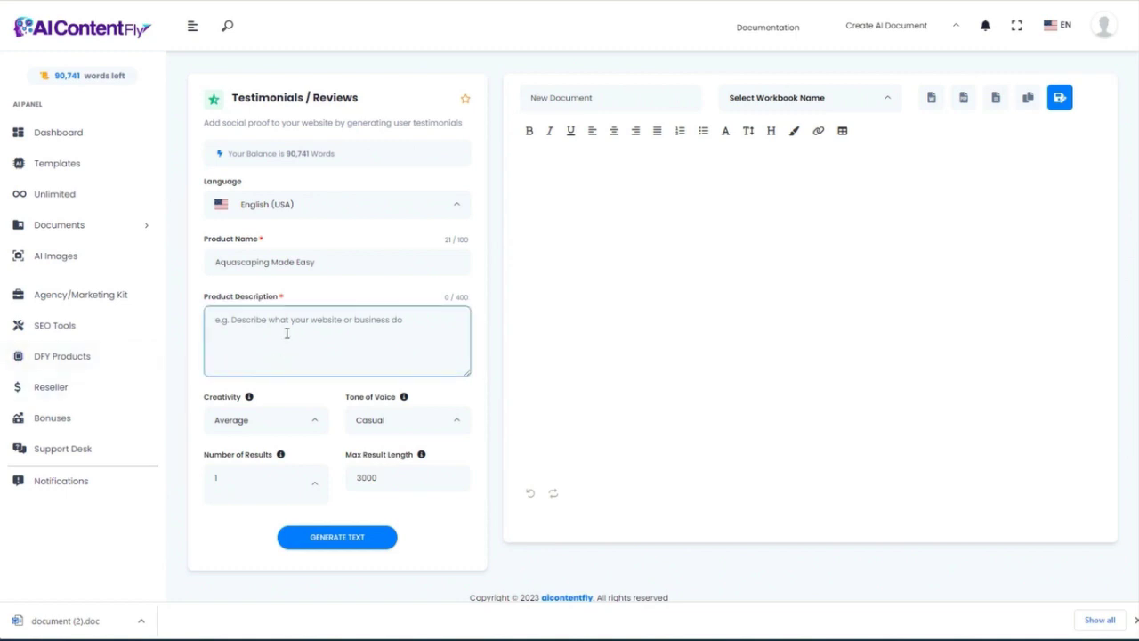
text(Are you looking to create a beautiful aquascape in your own aquarium? Aquascaping Made Easy is the perfect video course for you! This course contains 10 step by step videos that will teach you how to set up an aquascape in the comfort of your own home. You will learn how to select the right plants and rocks, how to arrange them, and how to maintain the aquascape. You will also learn how to create)
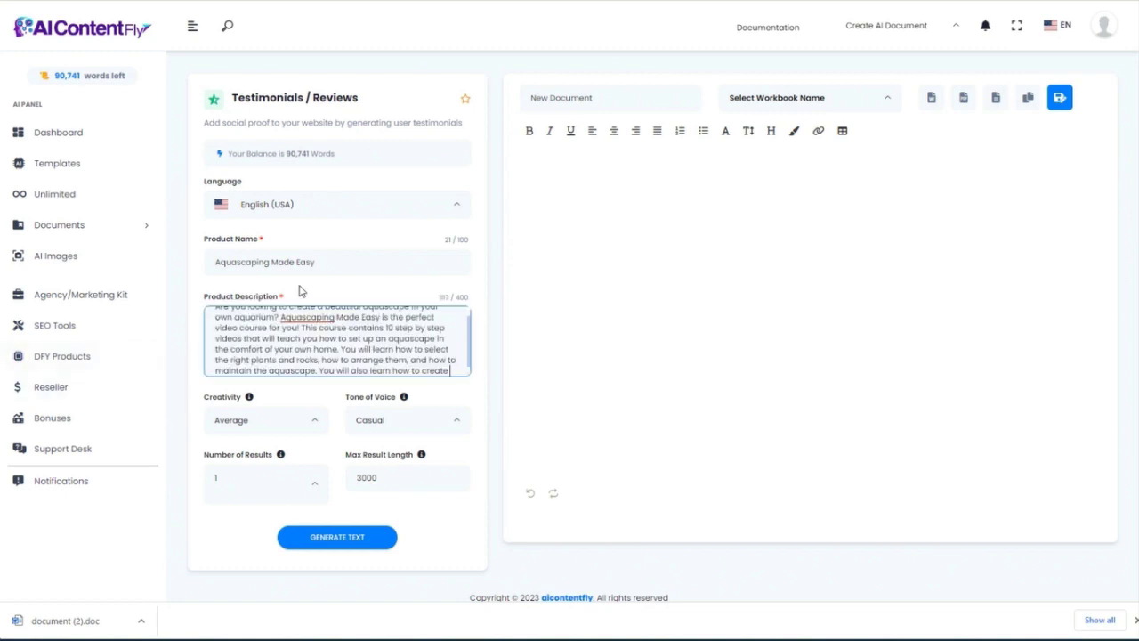
click(344, 540)
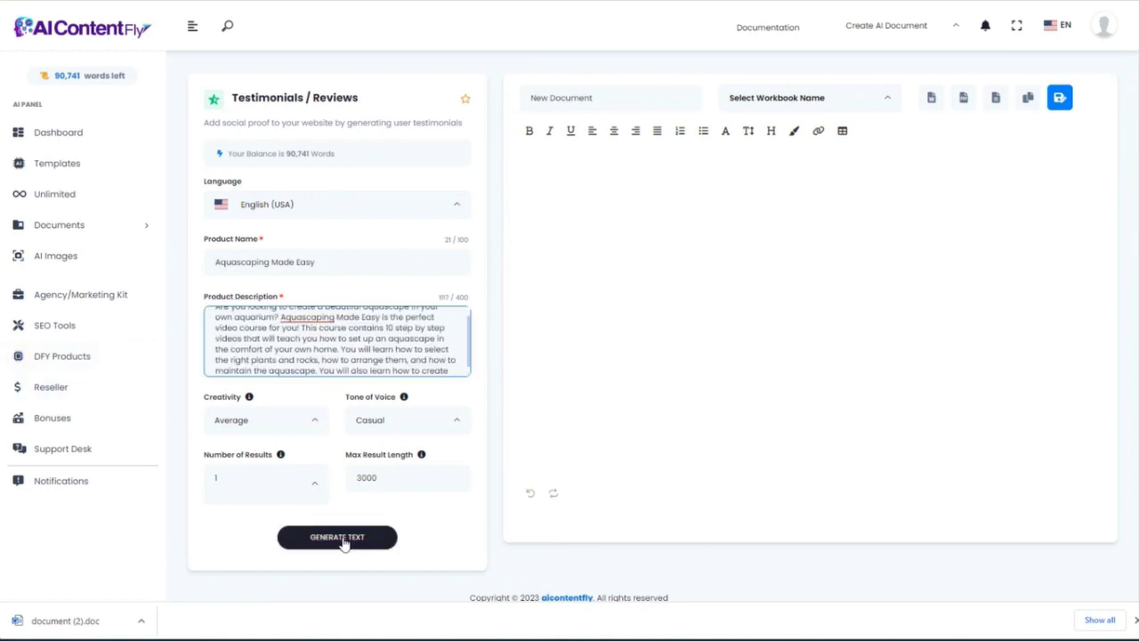
click(344, 540)
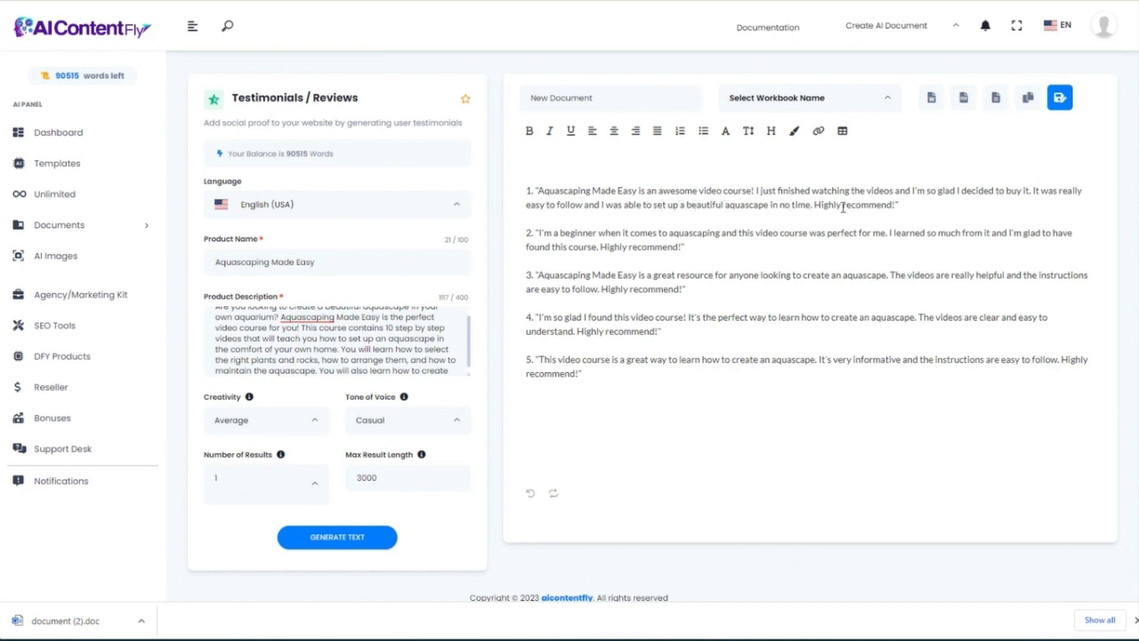
Open the Problem-Agitate-Solution template, enter "Aquascaping Made Easy" as the product name and paste in the course description
click(14, 0)
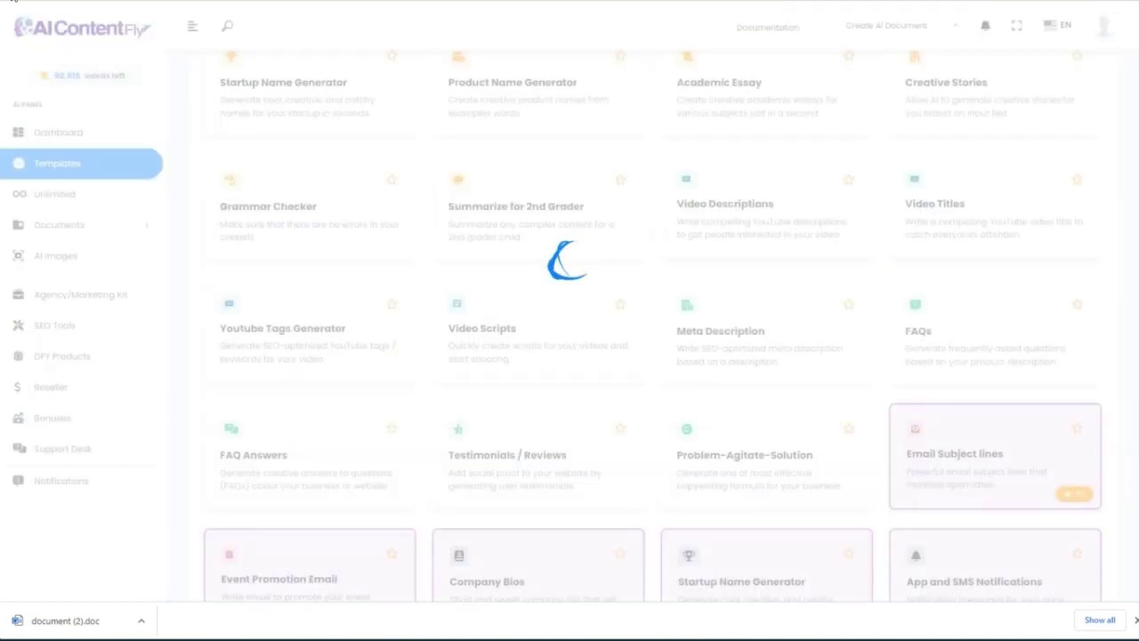
click(737, 469)
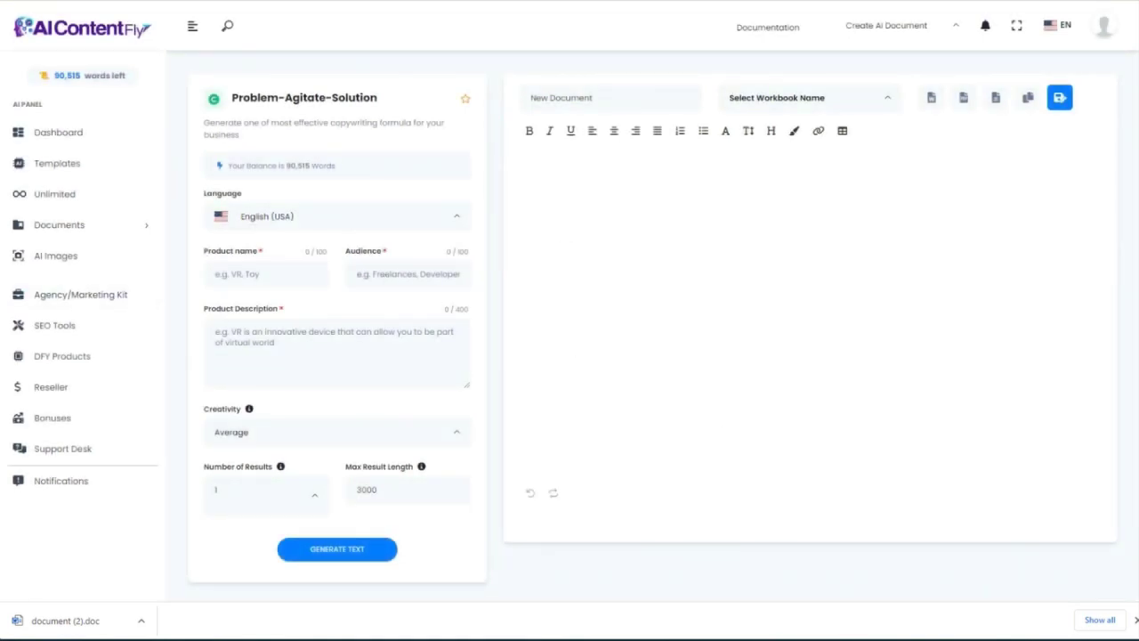
click(288, 269)
text(Aquascaping Made Easy)
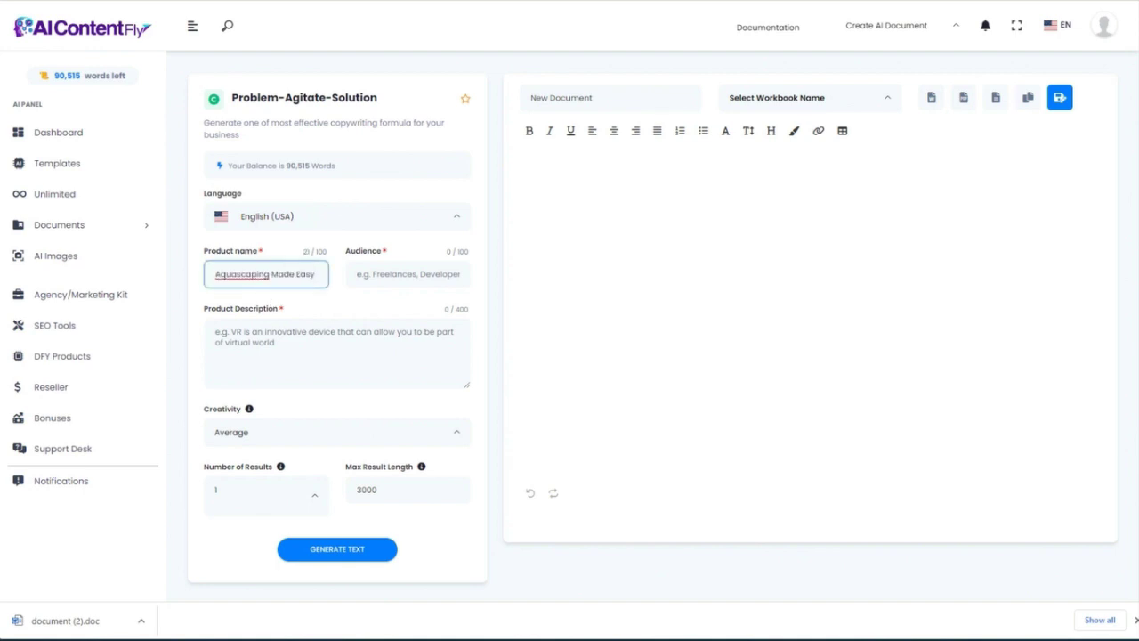
click(216, 358)
key(ctrl+v)
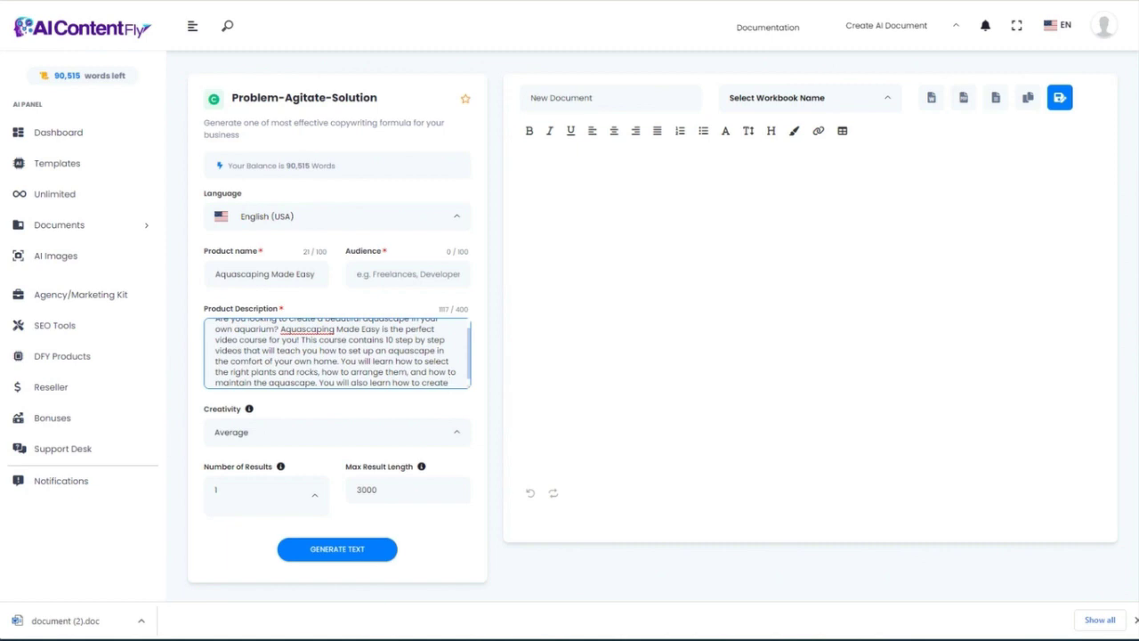
Set the audience to "People who want to learn how to create aquascapes in their aquariums", generate the copy and review its problem section
click(383, 273)
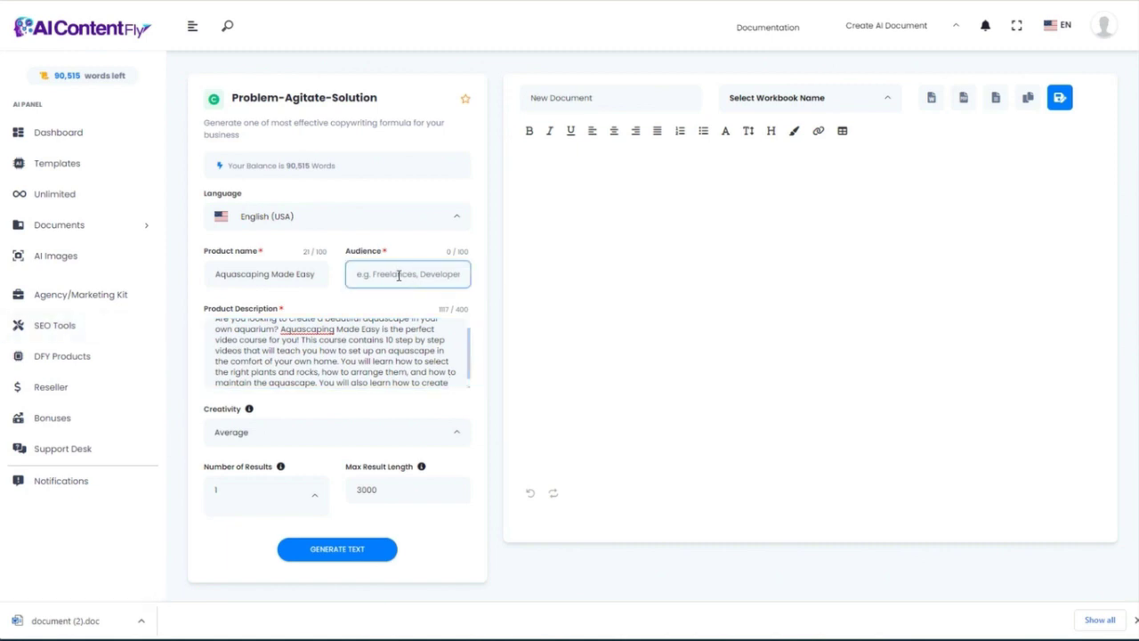
text(People who want to learn how to create aquascapes in their aquariums)
click(355, 549)
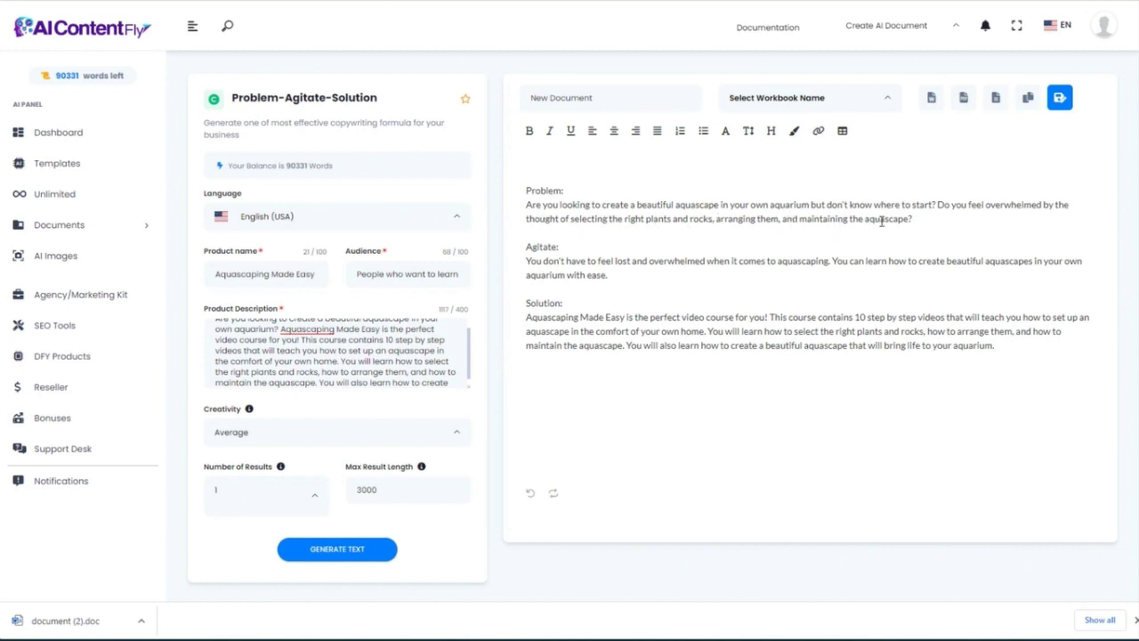
drag(914, 219, 523, 205)
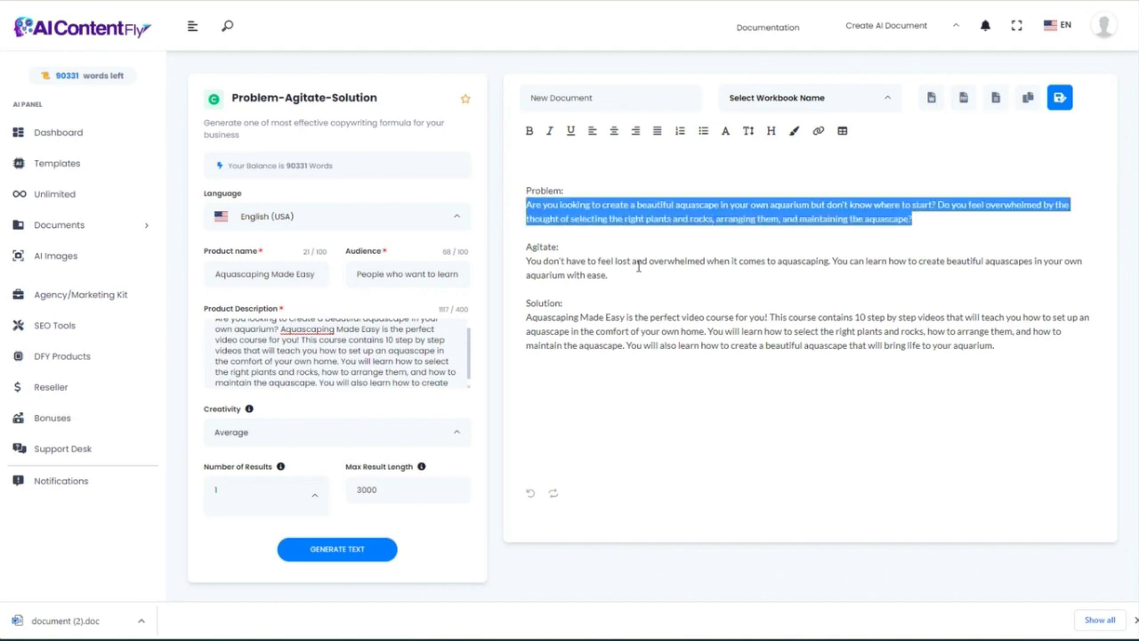
click(650, 276)
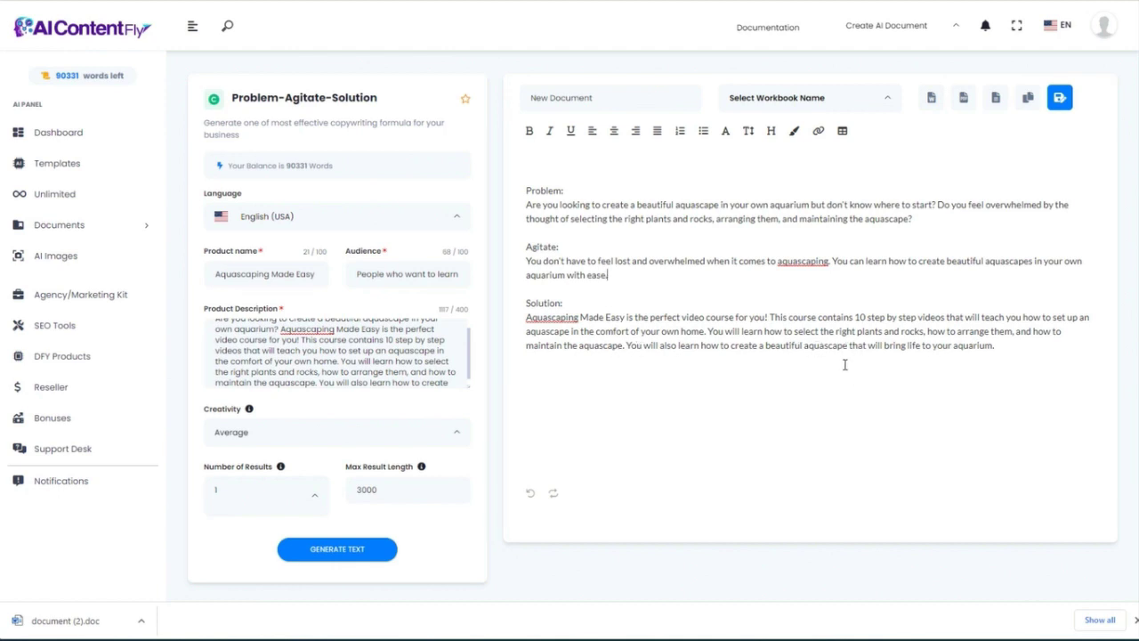
scroll(644, 321, down, 2)
scroll(645, 293, up, 2)
Return to the template list and browse through the remaining Pro templates
key(alt+Left)
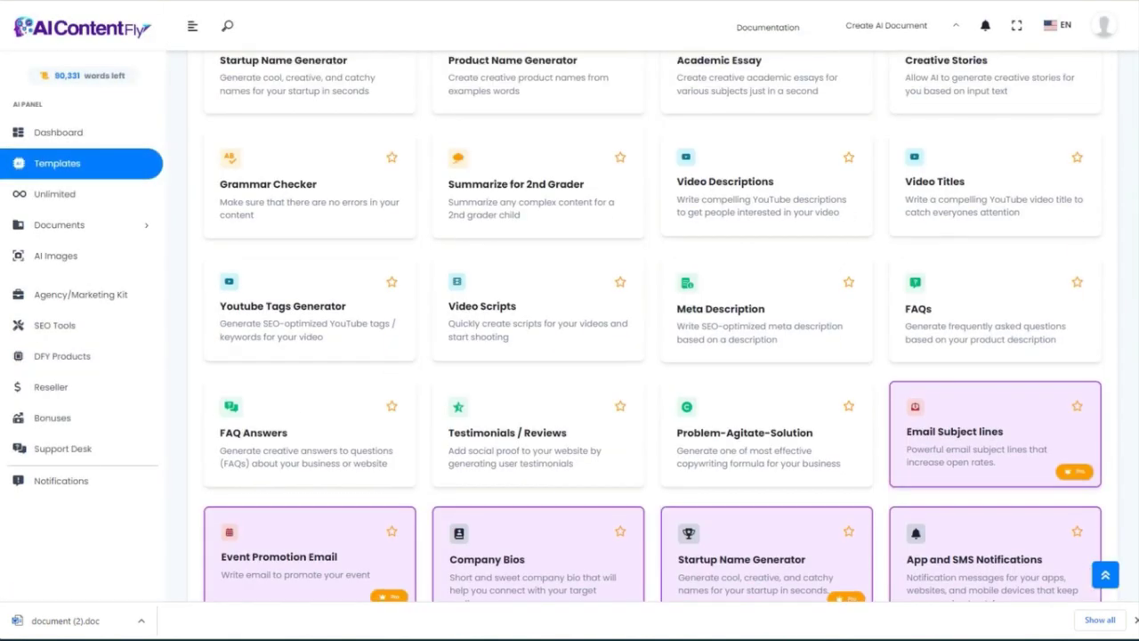
scroll(652, 327, down, 9)
scroll(652, 326, down, 3)
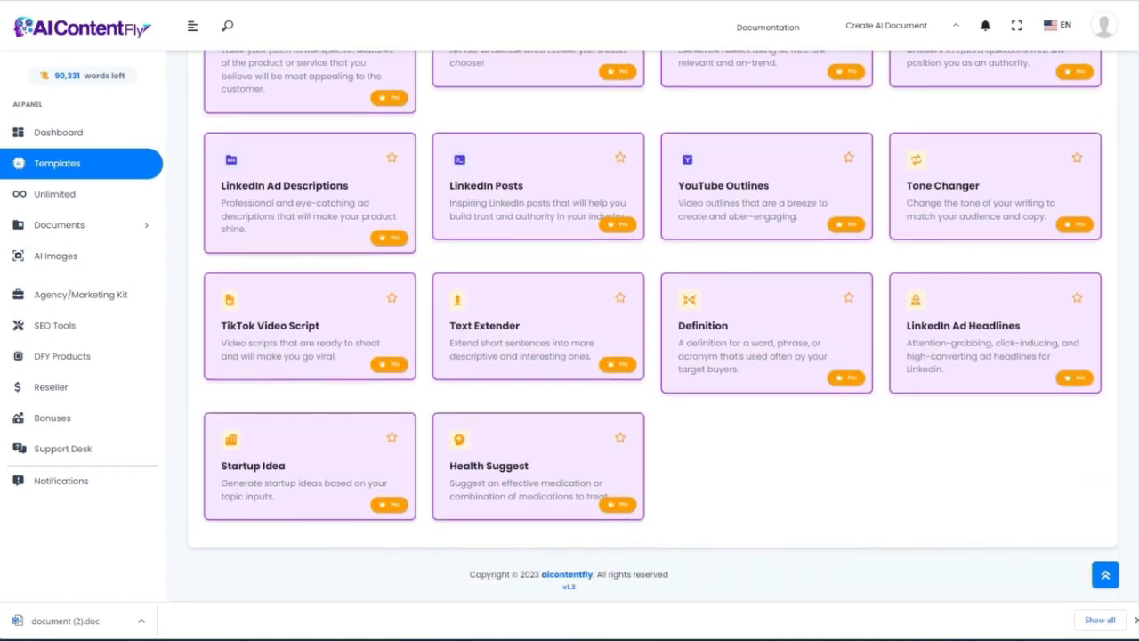
scroll(652, 327, up, 8)
scroll(652, 327, up, 1)
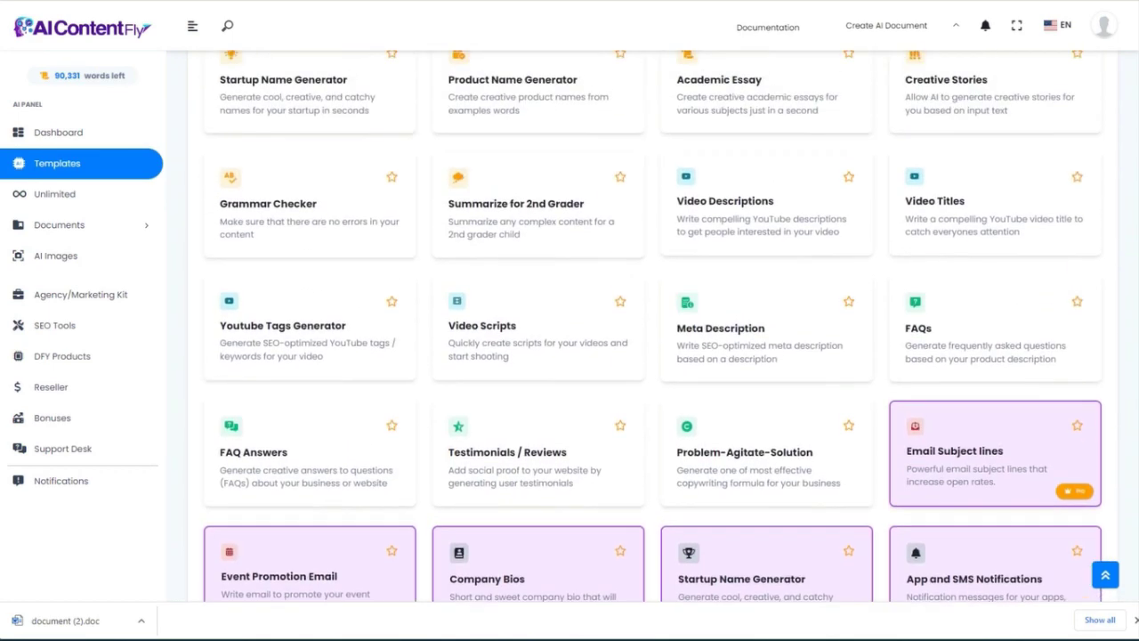
scroll(653, 327, down, 1)
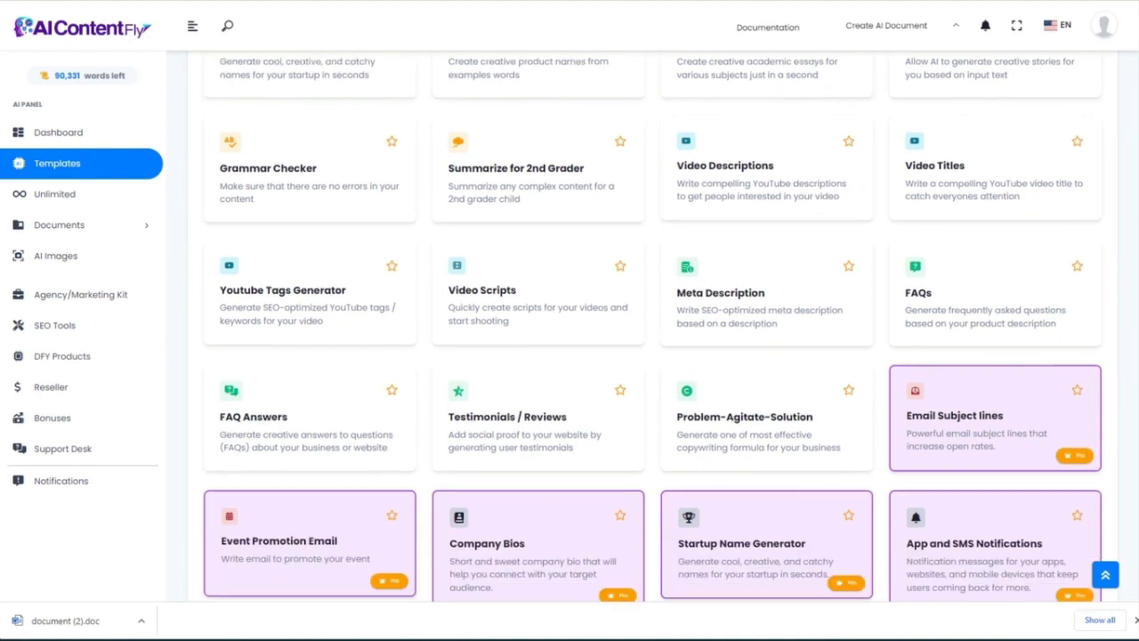
scroll(653, 327, up, 1)
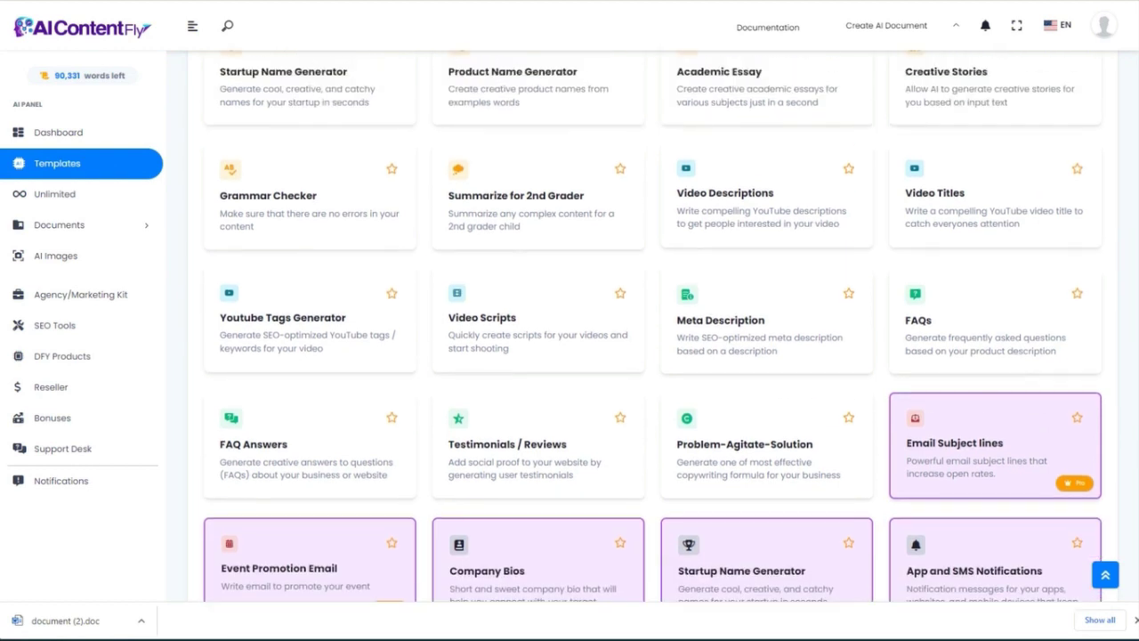
In AI Images, name the image "aquascape" and describe it as aquarium with beautiful aquascaping, colorful, extremely detailed, 8k resolution, hyperrealistic, beautiful aquatic plants, professional photo
click(64, 259)
click(283, 199)
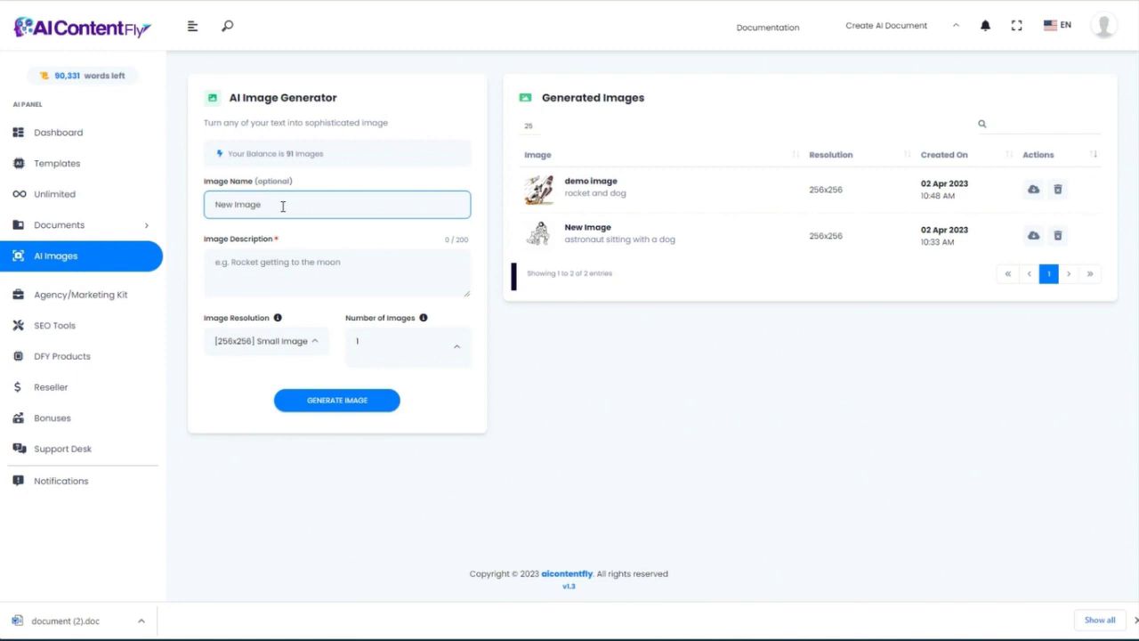
drag(285, 205, 173, 208)
text(aquascape)
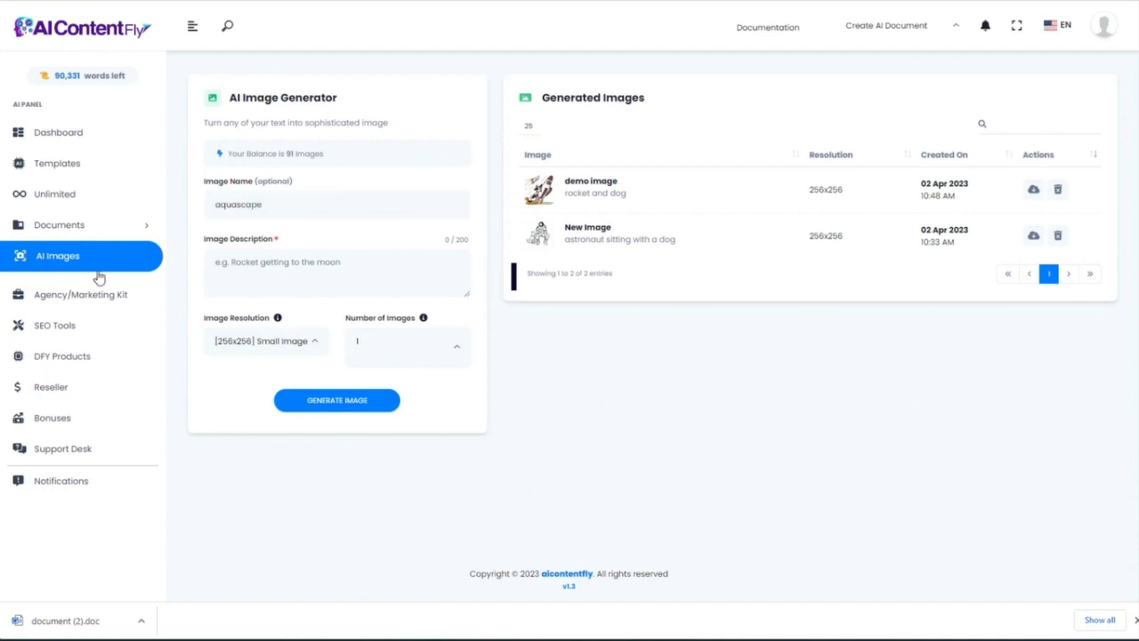
click(257, 274)
text(aquarium with beautiful aquascaping, colorful, extremely detailed, 8k resolution, hyperrealistic, beautiful aquatic plants, professional photo)
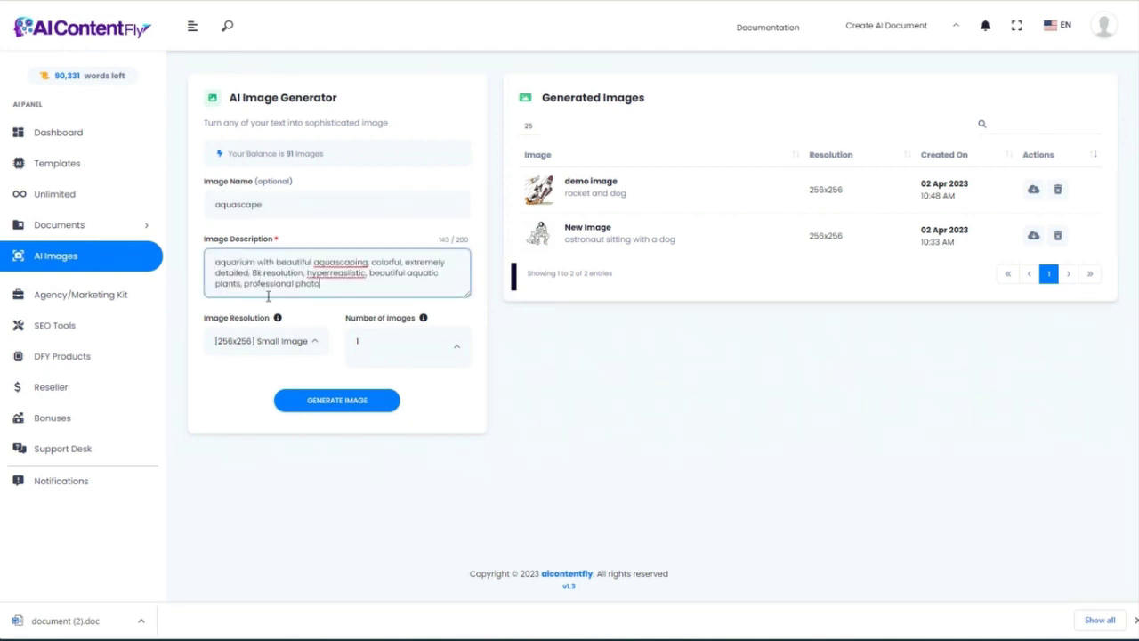
Set the image resolution to [1024x1024] Large Image and generate one aquascape image
click(285, 347)
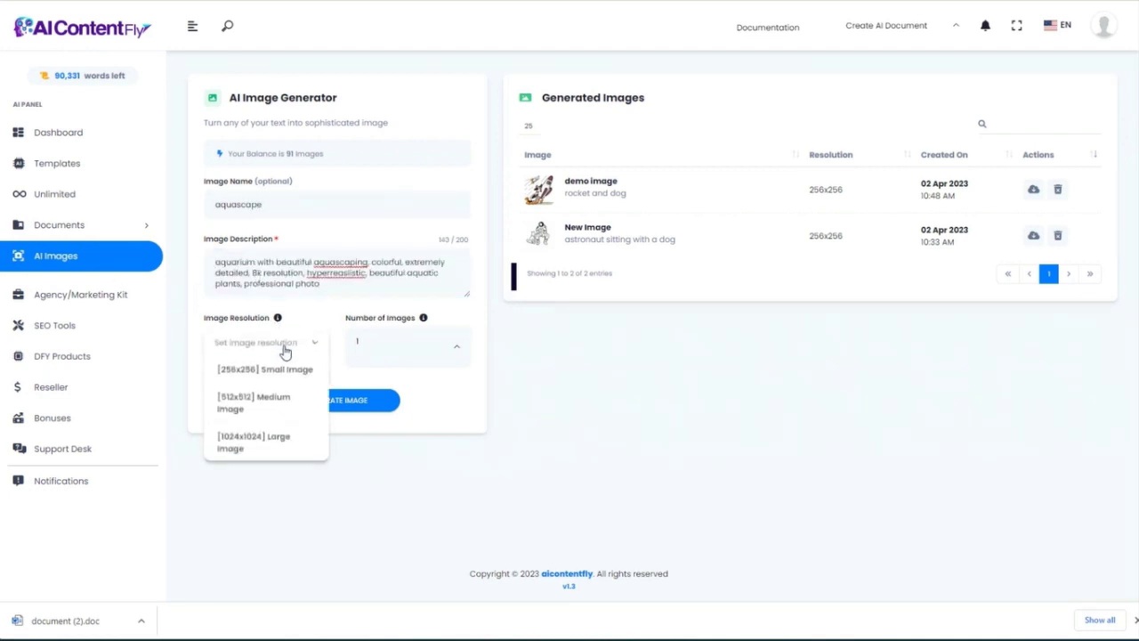
click(247, 449)
click(339, 404)
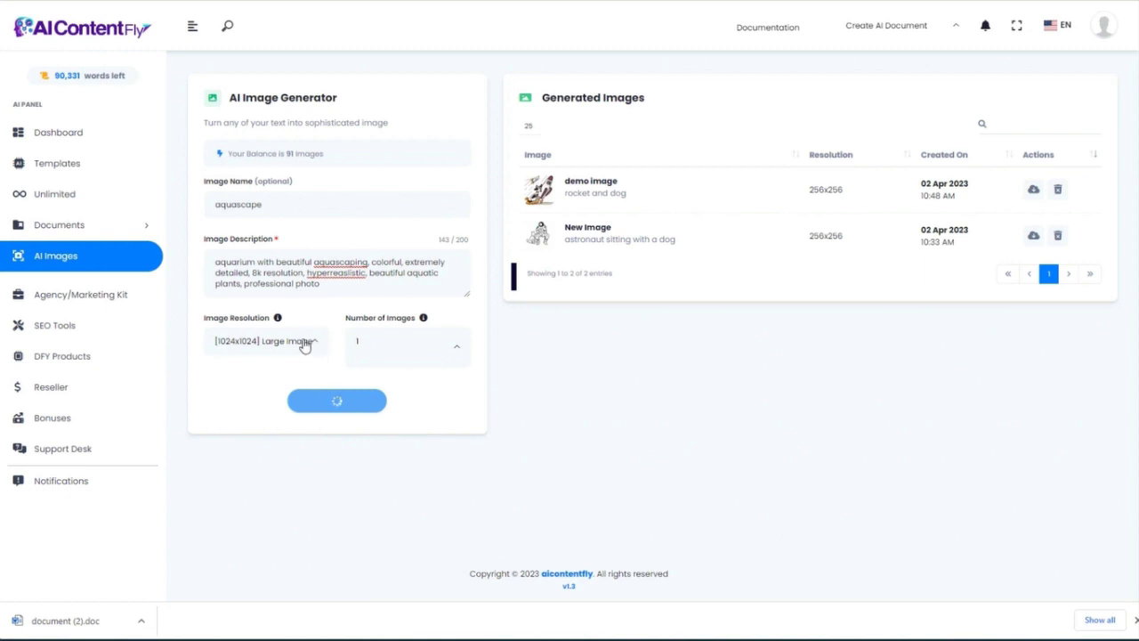
Open the generated aquascape image in the viewer, download it and close the preview
click(399, 287)
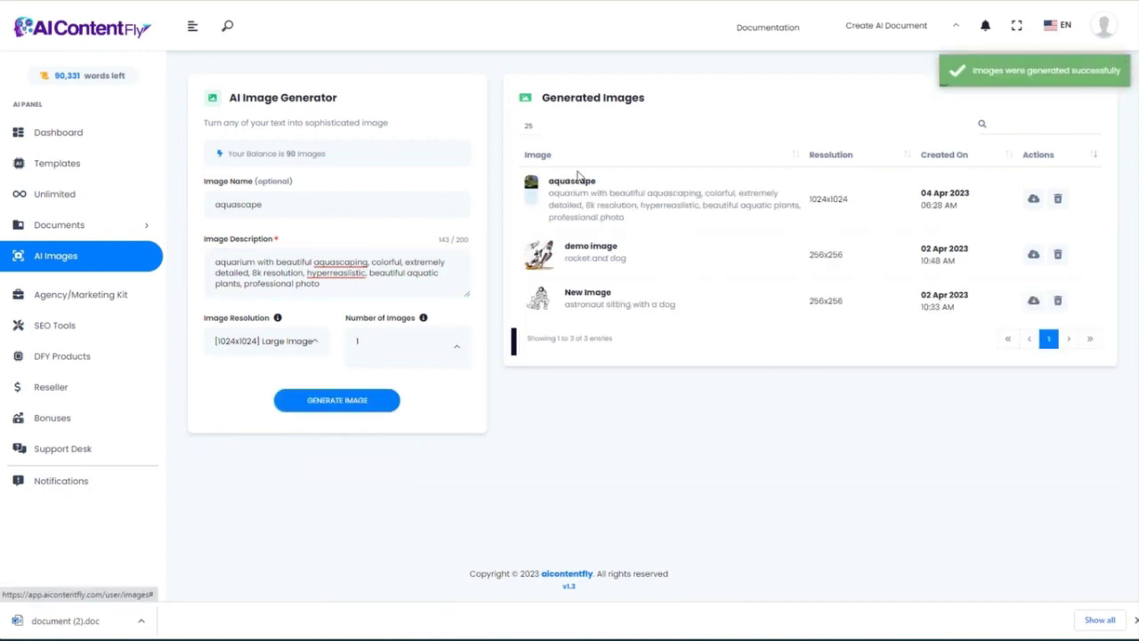
click(576, 185)
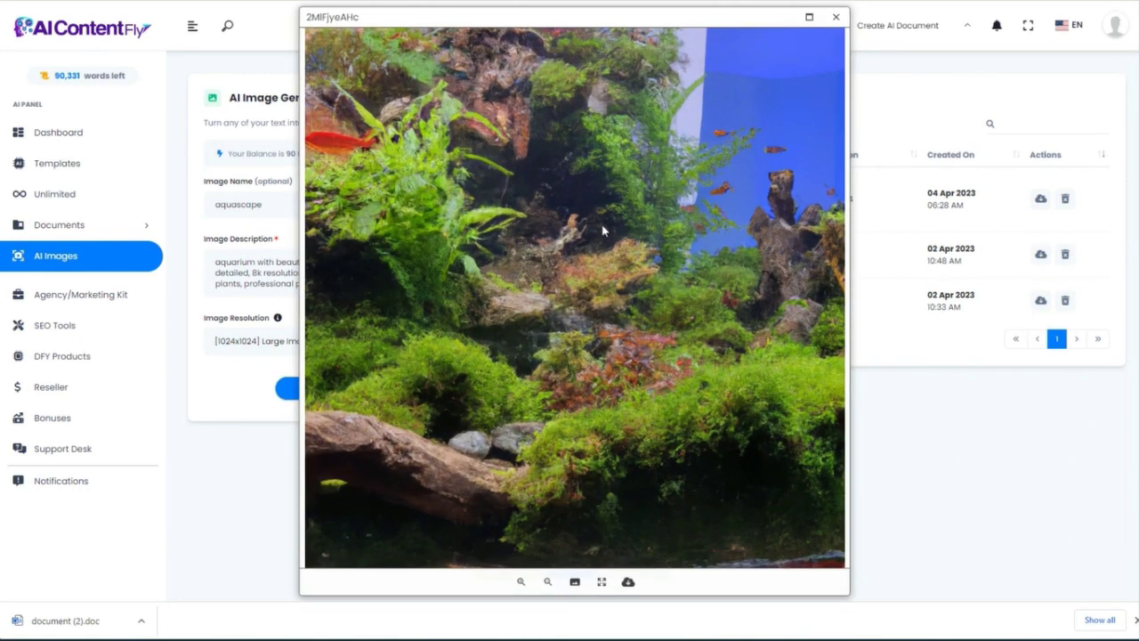
click(629, 581)
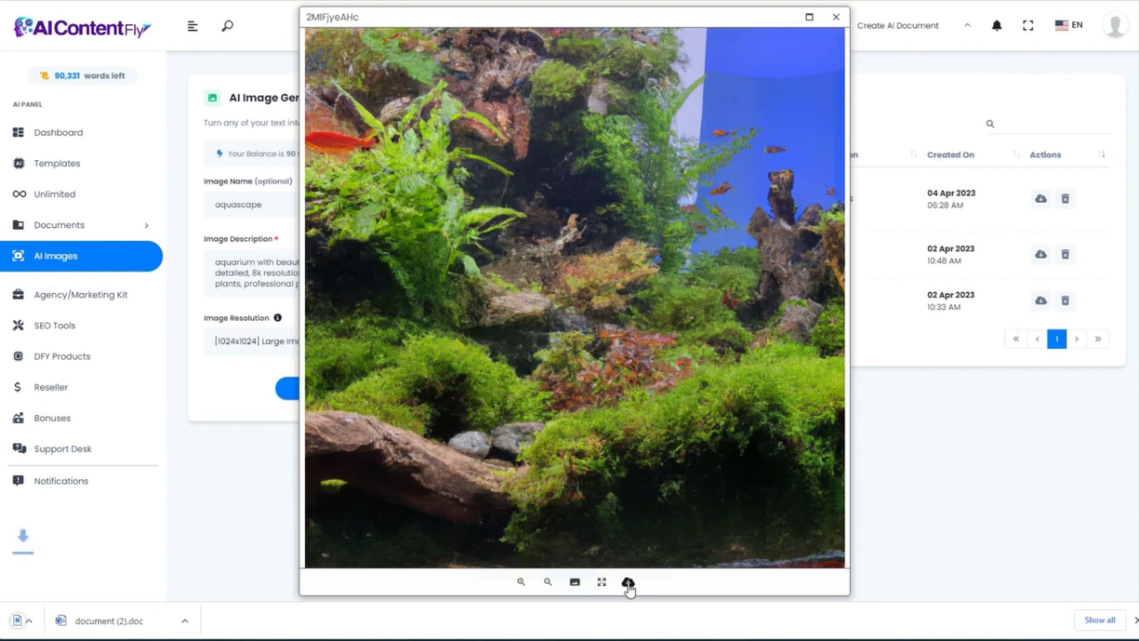
click(835, 16)
Describe the image as aquarium with beautiful aquascaping, colorful, extremely detailed, 8k resolution, beautiful aquatic plants, watercolor style painting, and generate it
drag(344, 283, 191, 265)
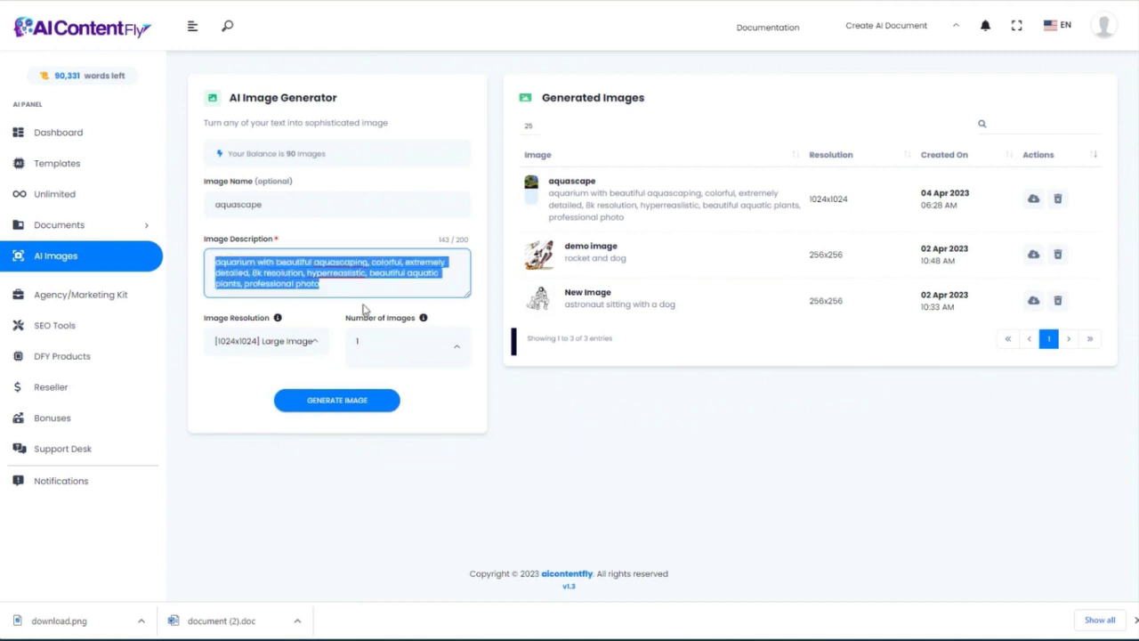
text(aquarium with beautiful aquascaping, colorful, extremely detailed, 8k resolution, beautiful aquatic plants, watercolor style painting)
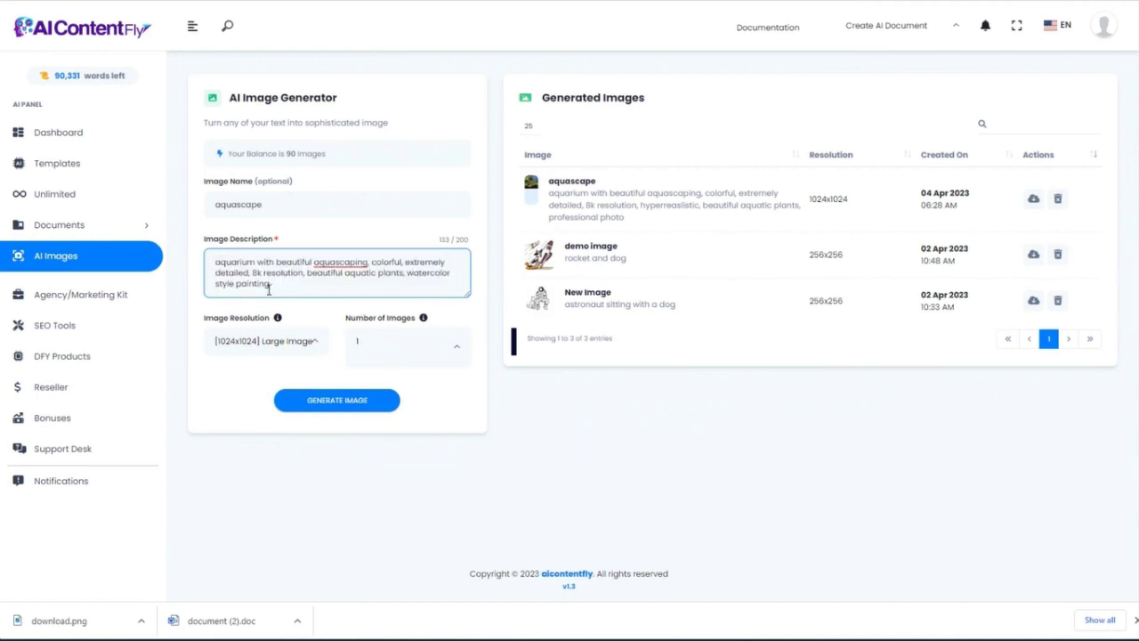
click(339, 401)
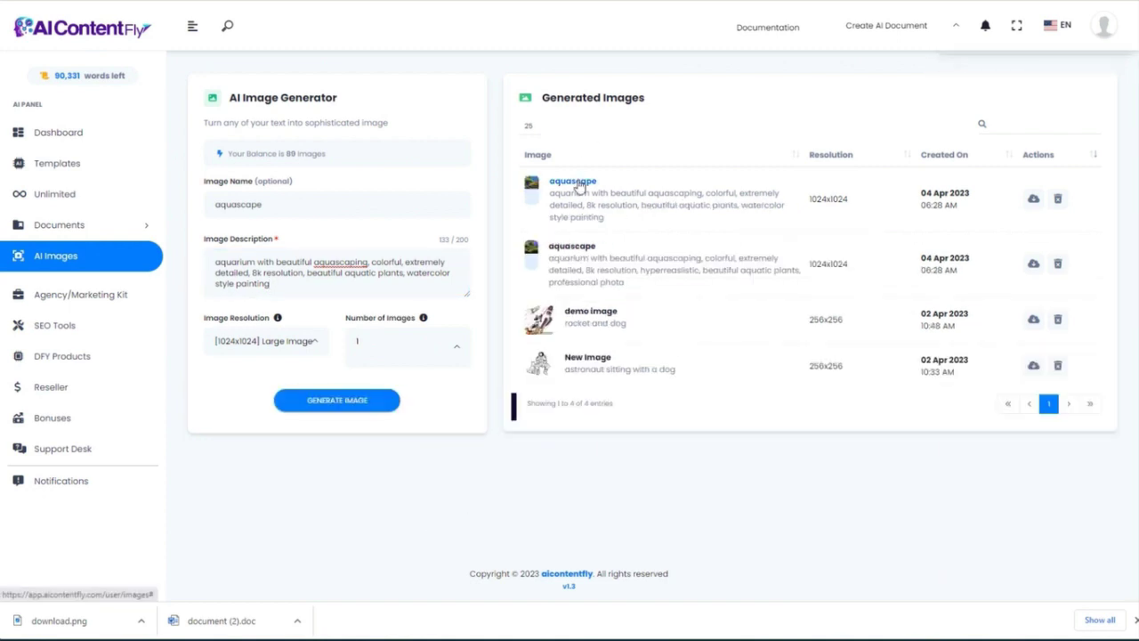
Open the new watercolor-style aquascape image and download it
click(577, 181)
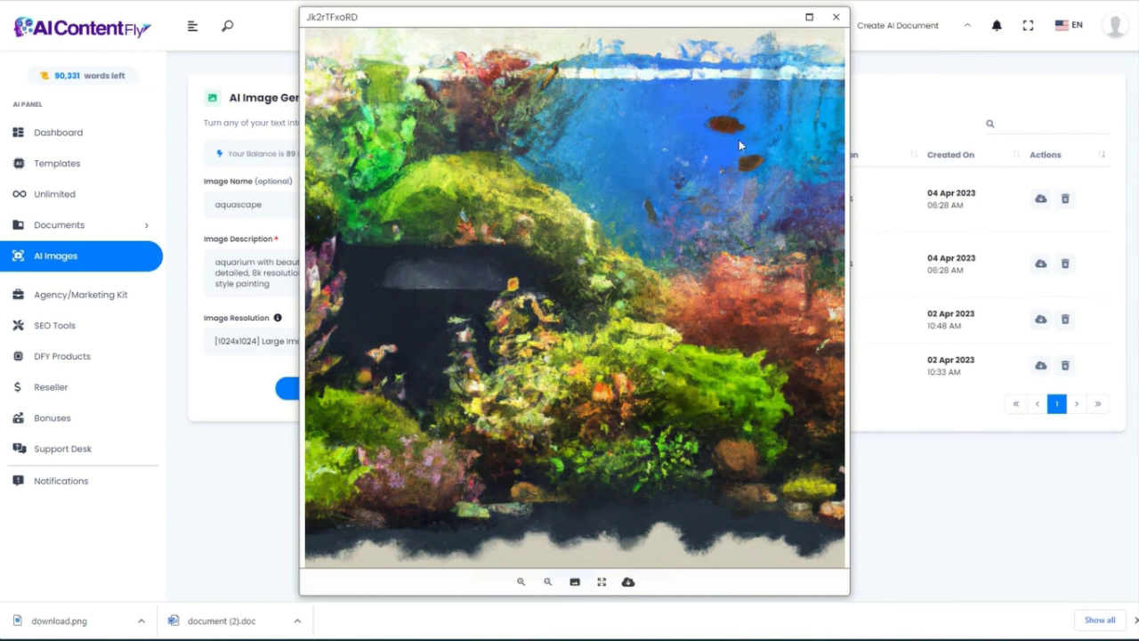
click(627, 581)
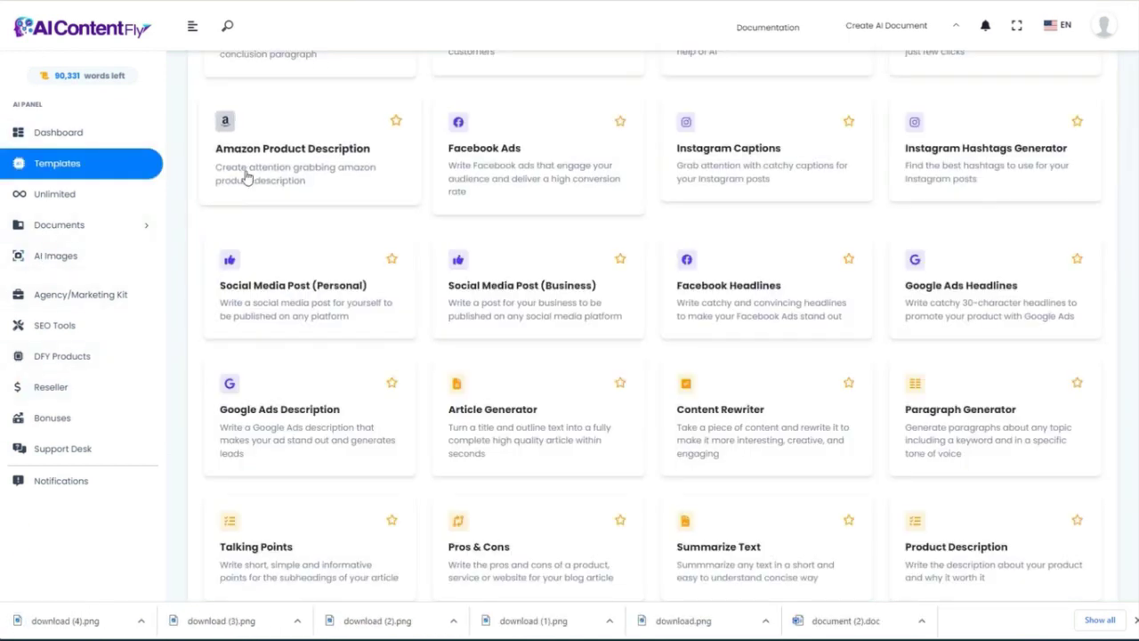
Browse the template list, looking over the category filters and the available blog, ad, article and video templates
scroll(662, 124, up, 4)
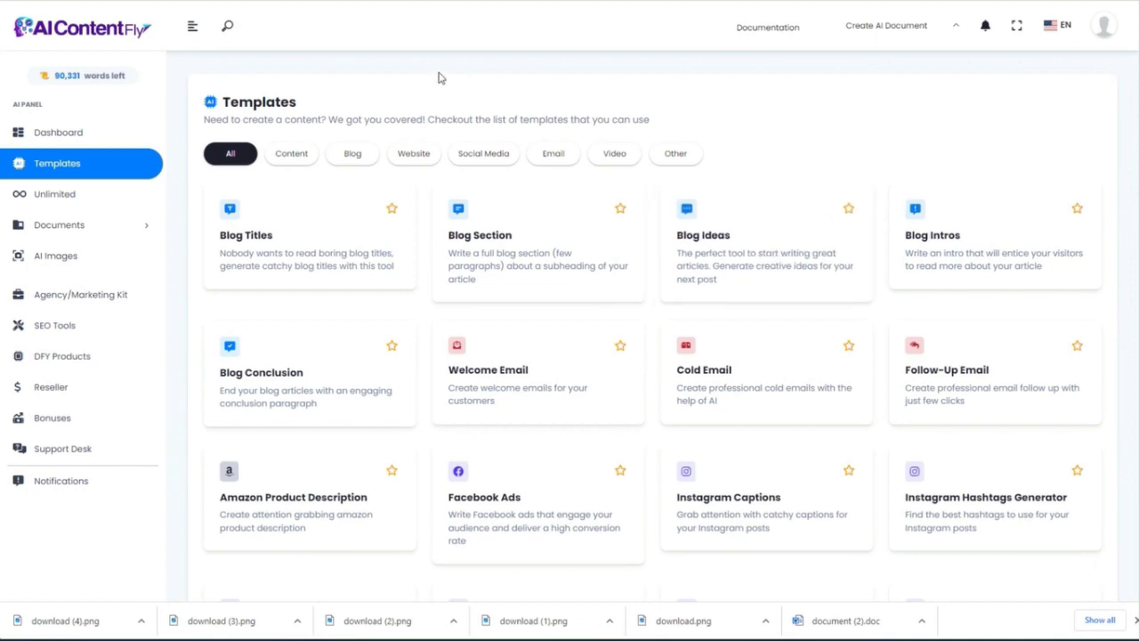
scroll(1123, 204, down, 10)
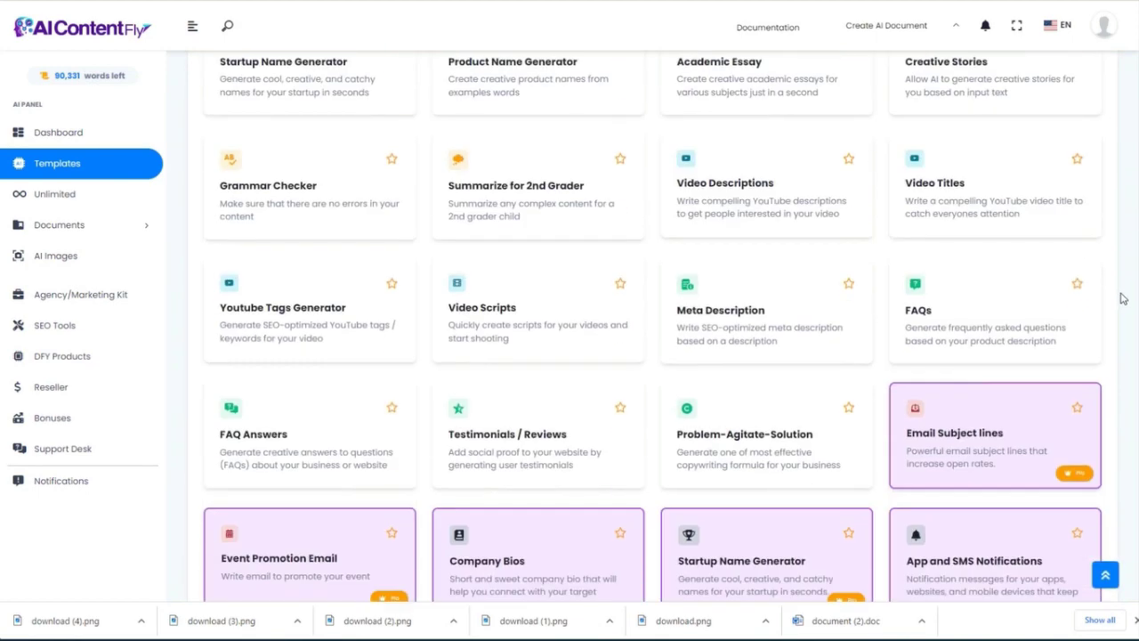
drag(1120, 345, 1135, 59)
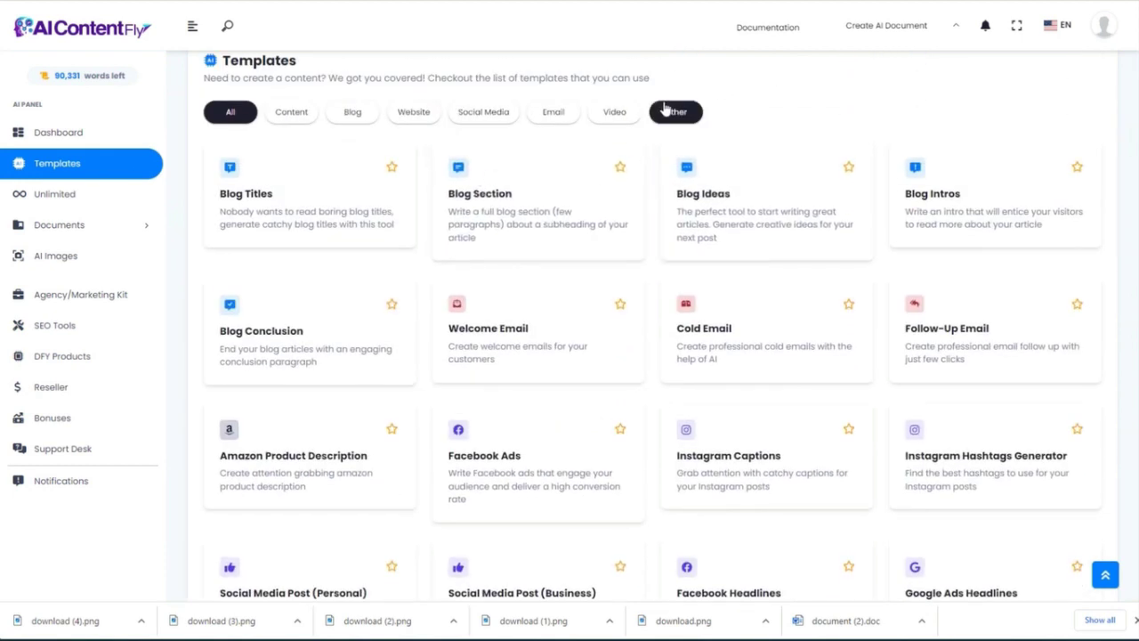
scroll(453, 292, down, 5)
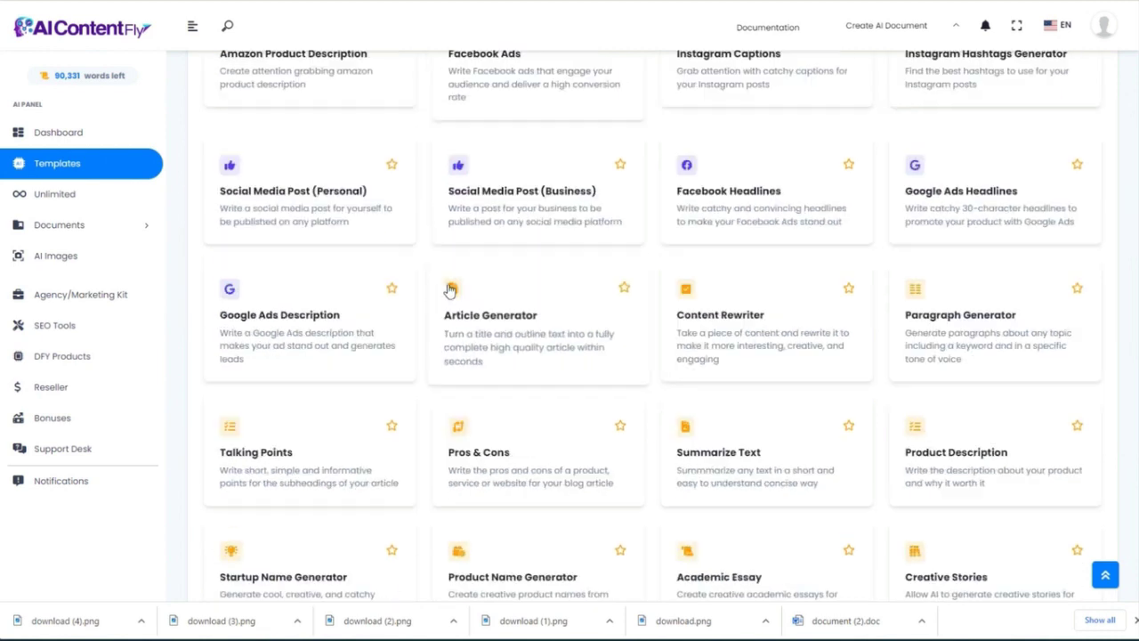
scroll(445, 294, down, 3)
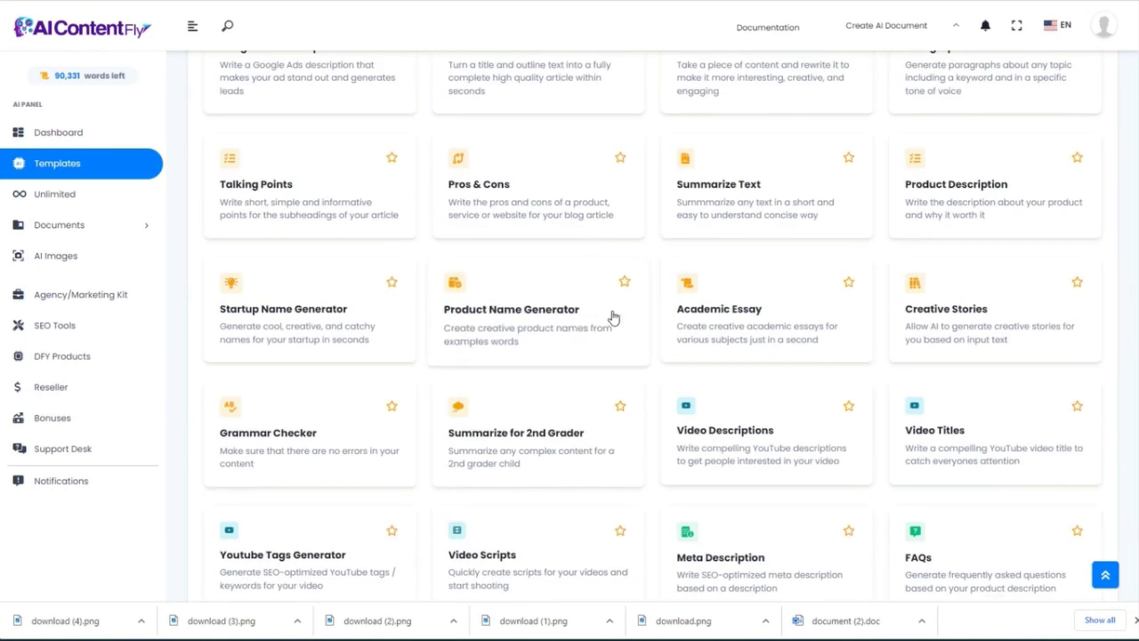
scroll(613, 321, down, 2)
scroll(610, 340, up, 2)
scroll(611, 347, up, 2)
Open the Article Generator template and check which languages it offers
click(472, 265)
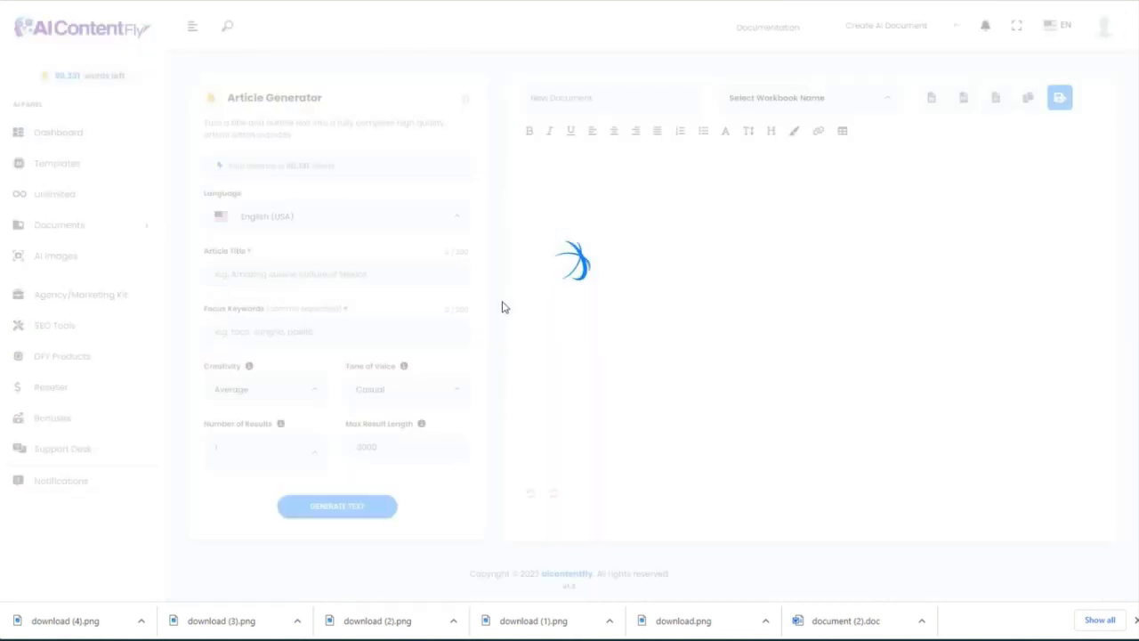
click(353, 221)
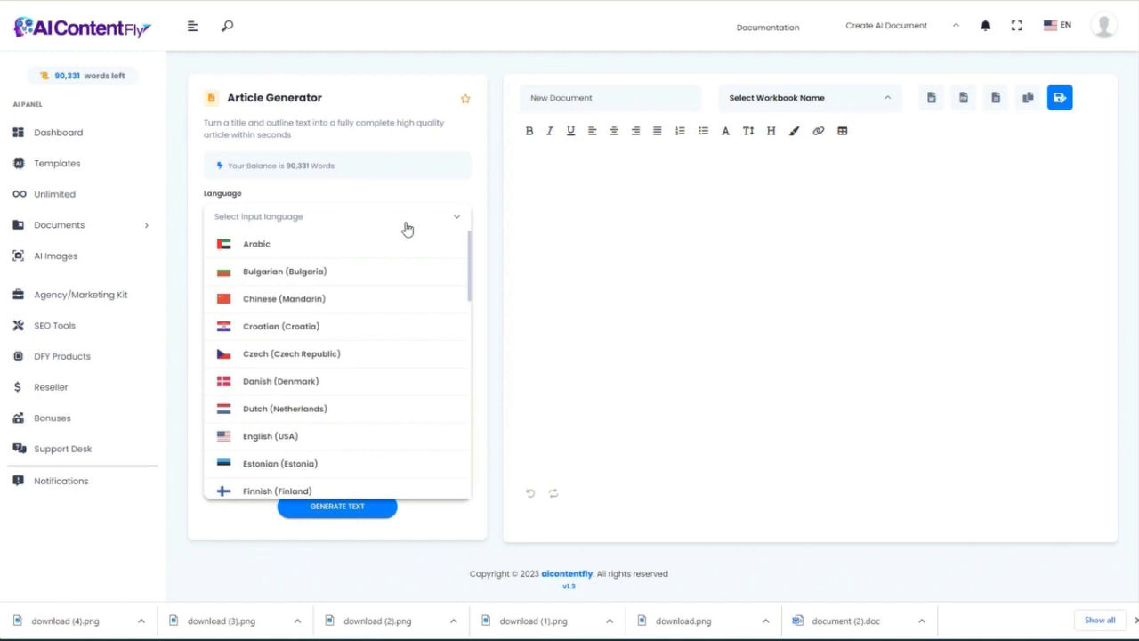
mouse_move(471, 242)
mouse_down()
mouse_move(455, 356)
mouse_move(457, 458)
mouse_move(474, 233)
mouse_up()
click(480, 214)
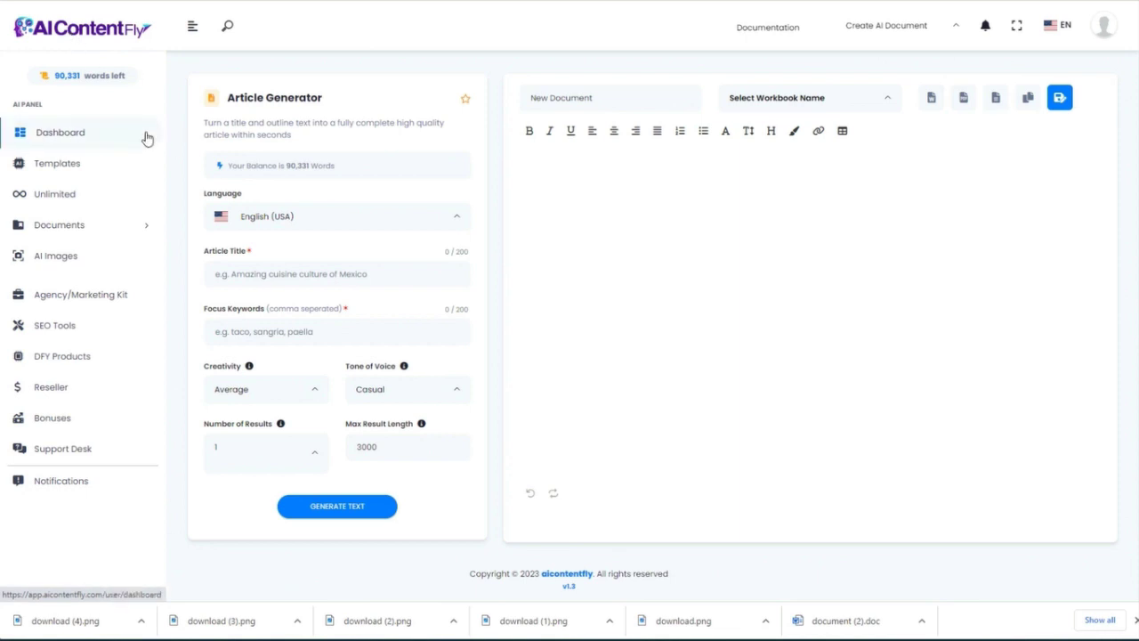
Return to the template list and look over the Pro templates, from Email Subject lines to Quora Answers
click(57, 163)
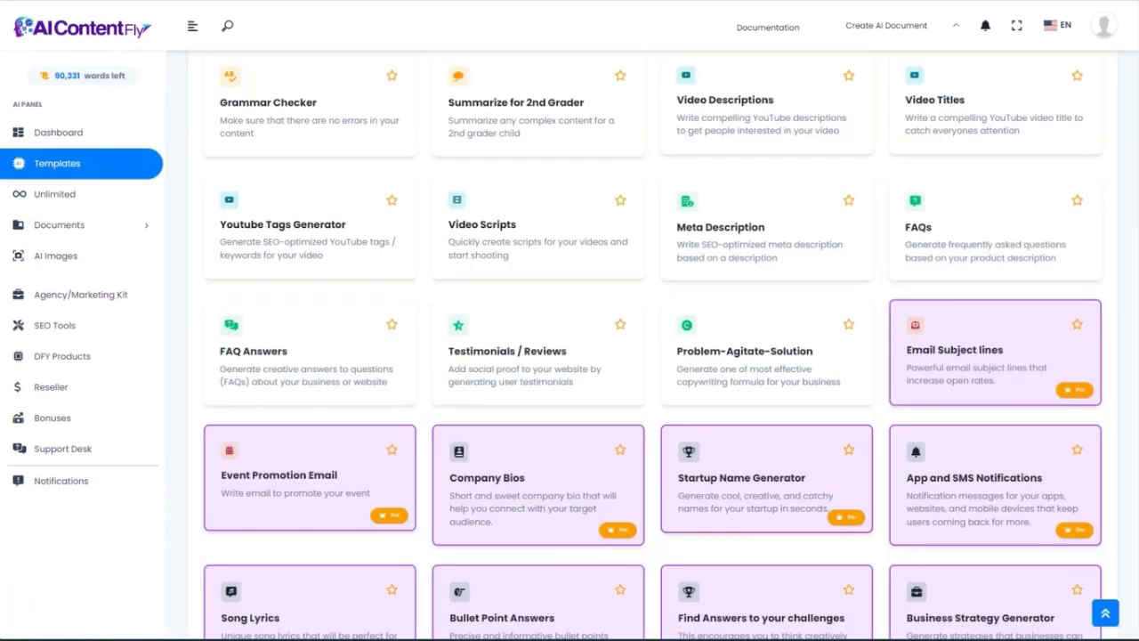
scroll(654, 347, down, 1)
scroll(1128, 329, down, 2)
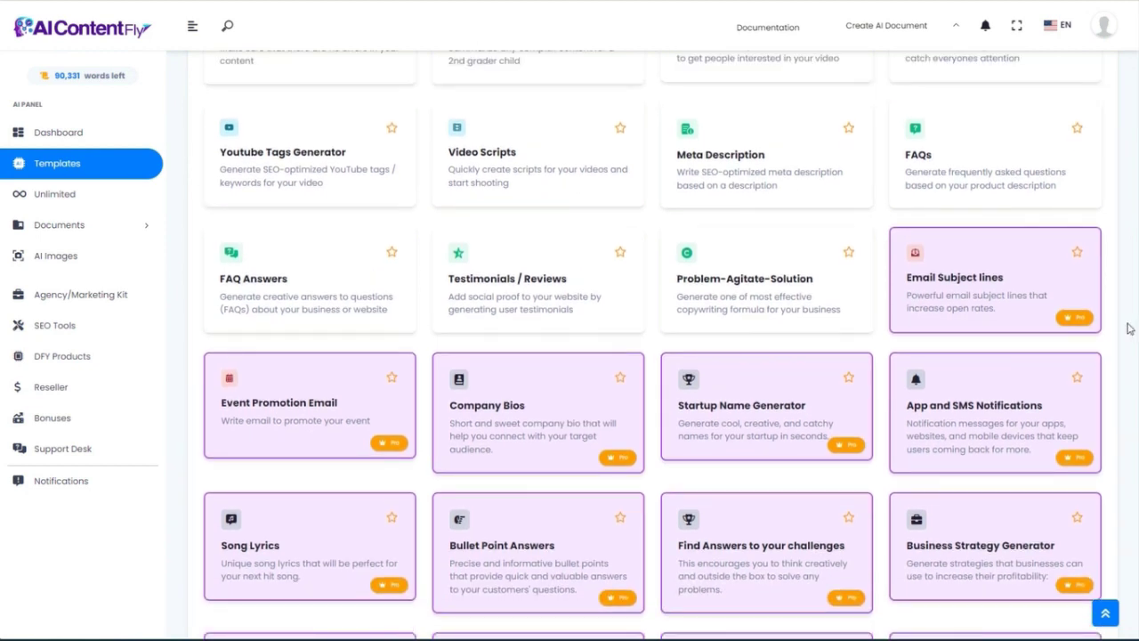
scroll(1128, 329, down, 3)
scroll(1132, 345, down, 2)
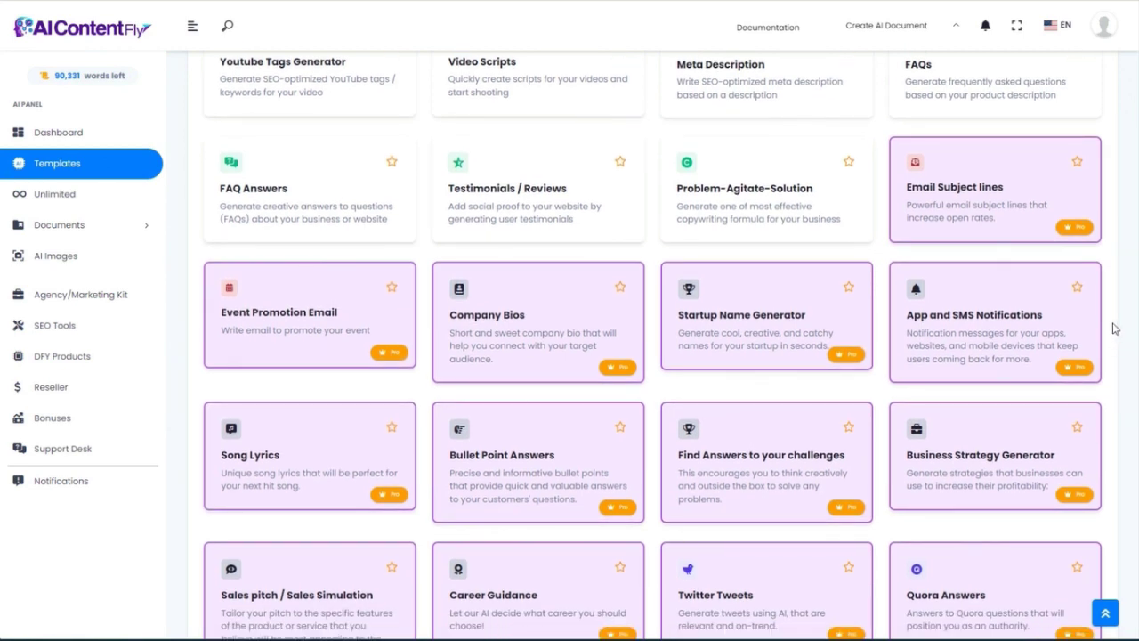
scroll(1115, 329, up, 3)
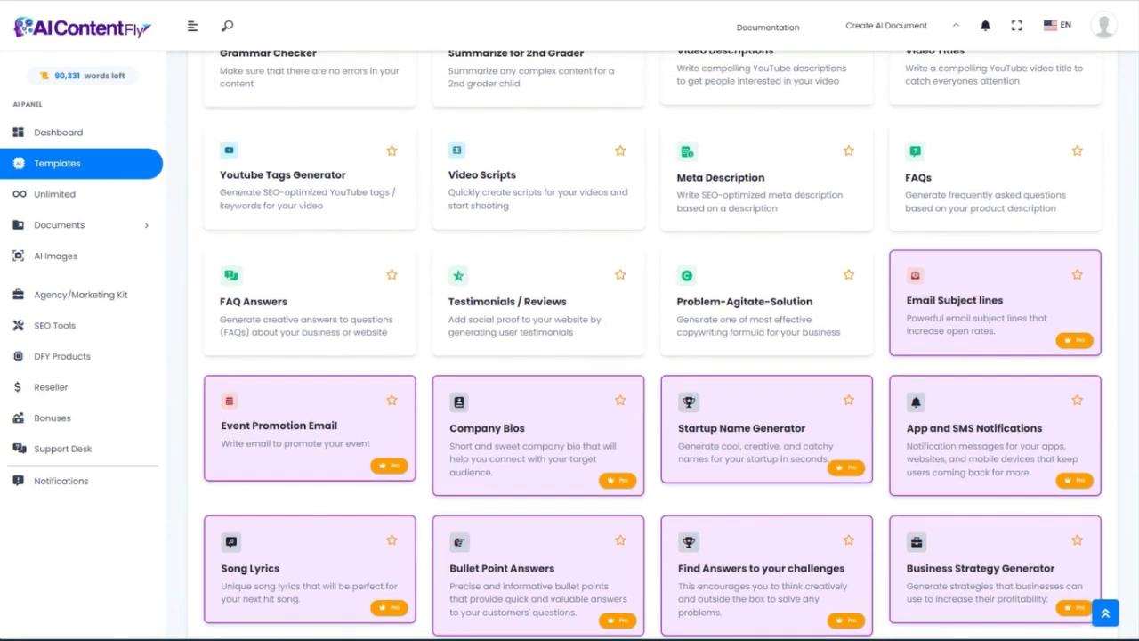
scroll(654, 344, down, 1)
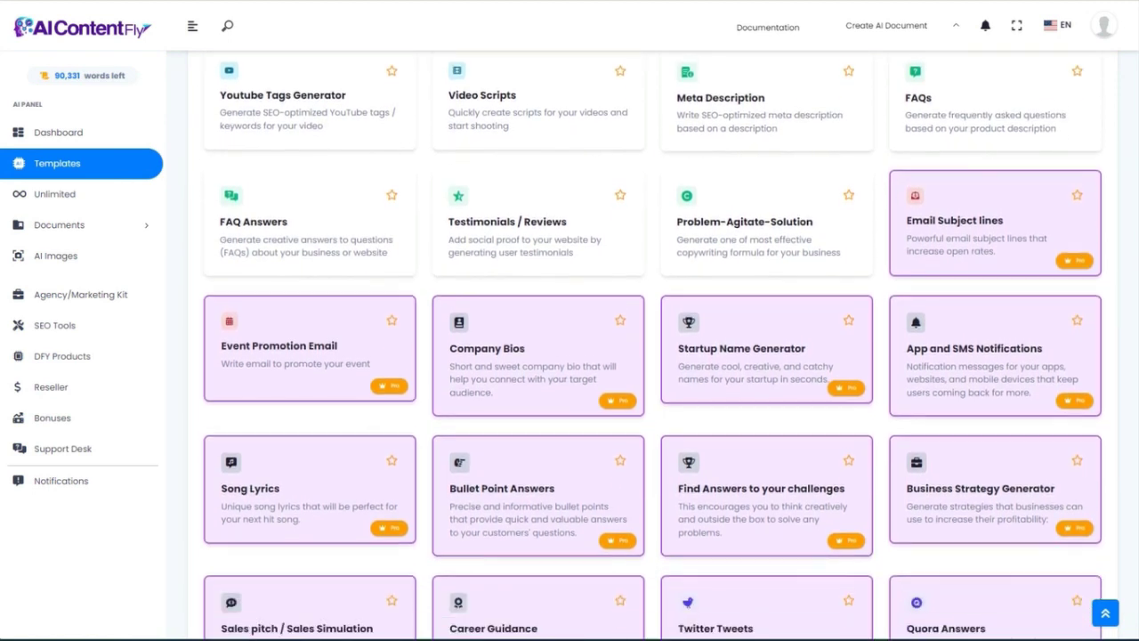
scroll(653, 343, up, 2)
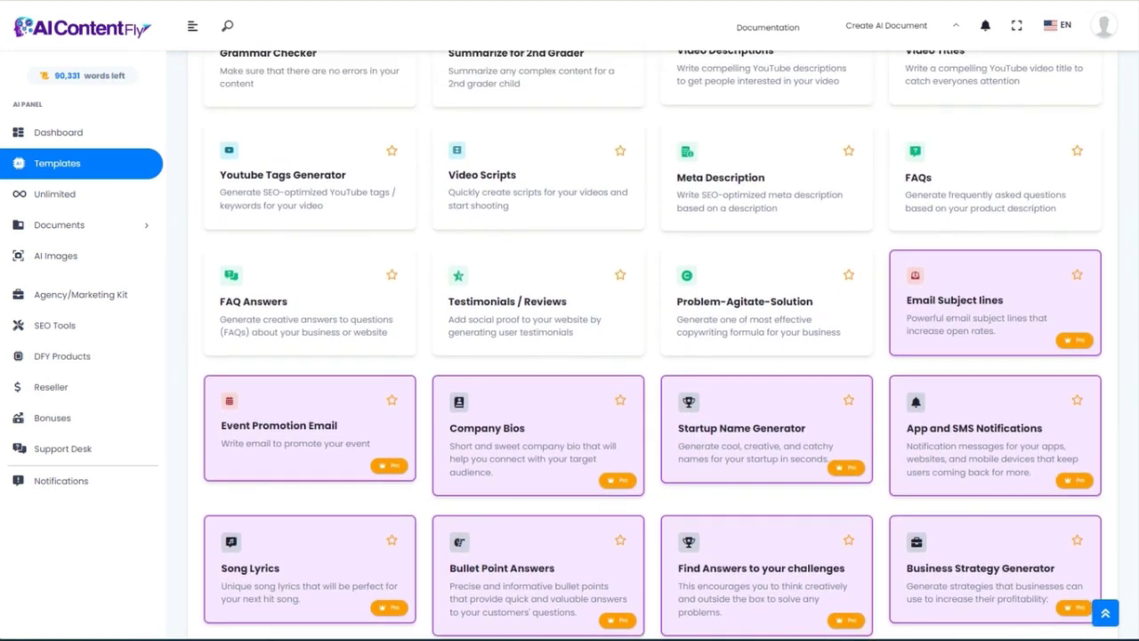
Open the Email Subject lines template and set the product name to "Aquascaping Made Easy"
click(957, 313)
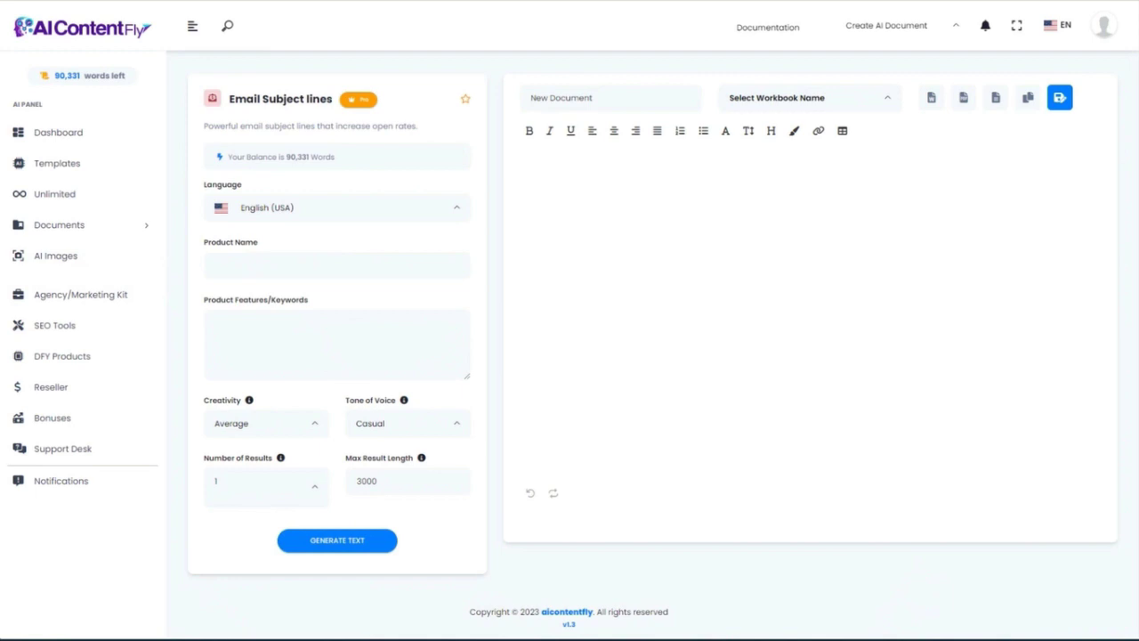
click(237, 258)
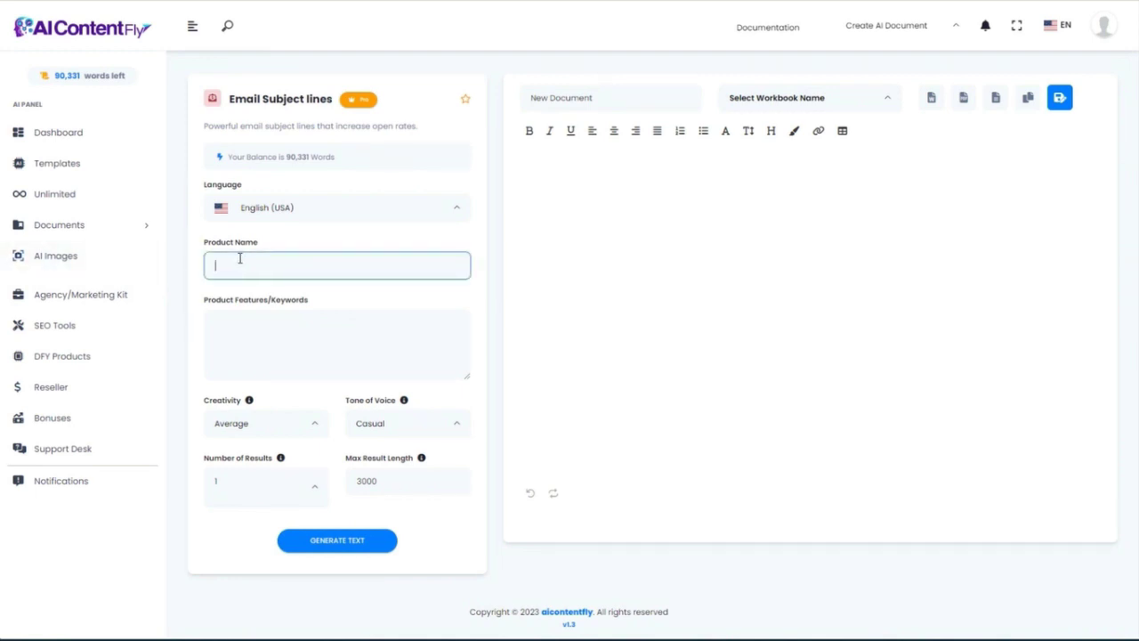
text(Aquascaping Made Easy)
Paste the Aquascaping Made Easy course text as the product features/keywords and generate the email subject lines
click(249, 328)
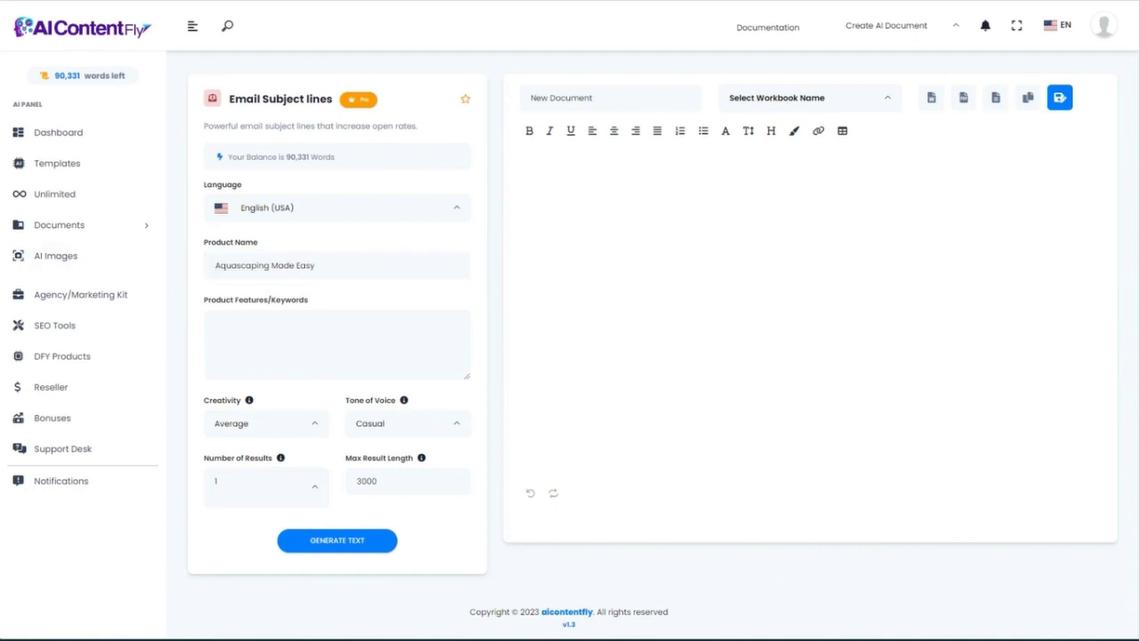
click(312, 329)
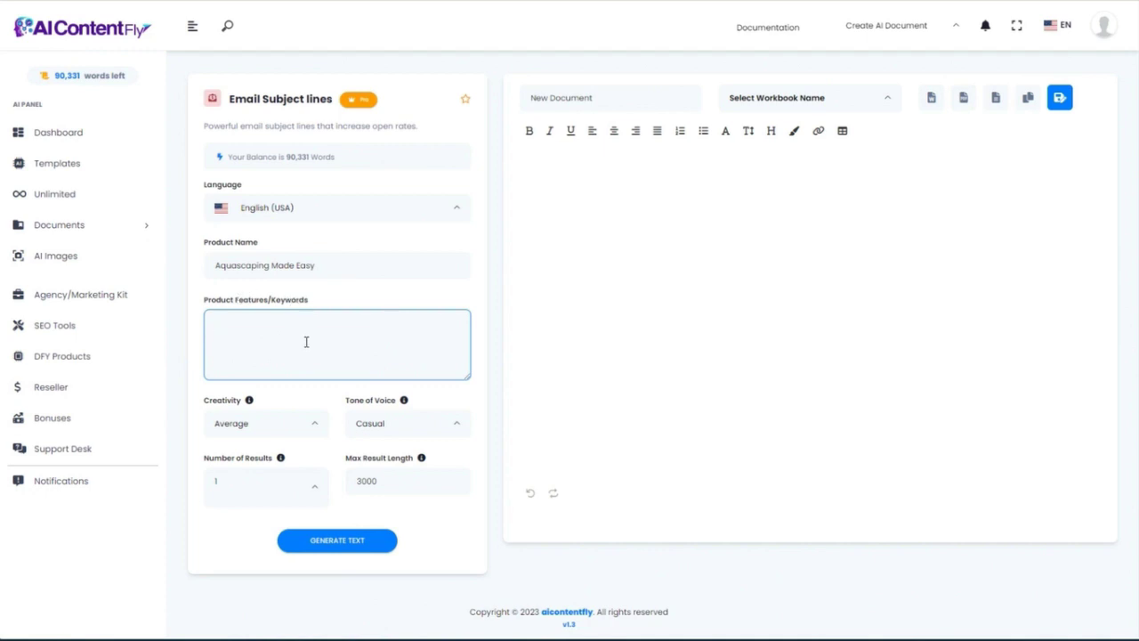
key(ctrl+v)
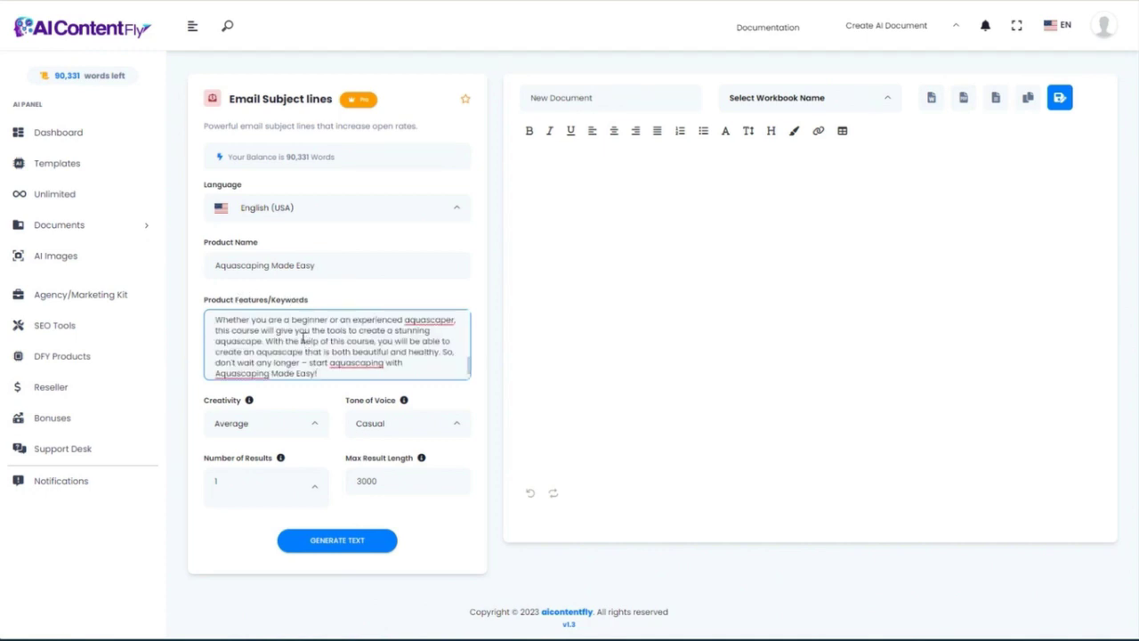
scroll(354, 331, up, 5)
scroll(354, 331, down, 5)
click(341, 534)
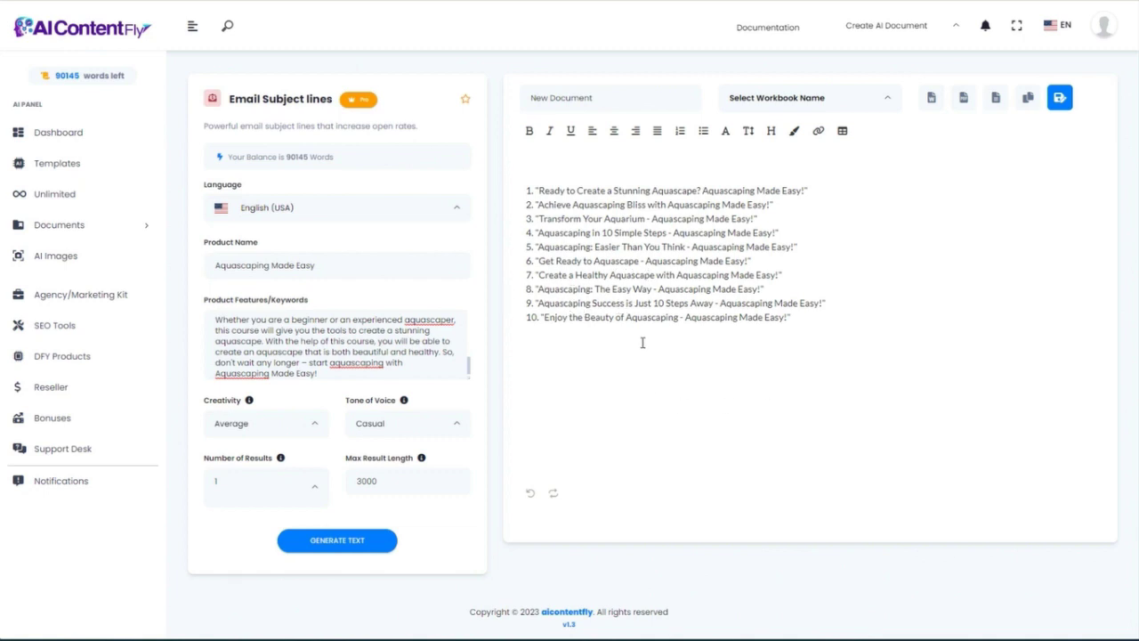
Open the Event Promotion Email template and set the event name to "Aquascaping for Beginners Class"
click(57, 163)
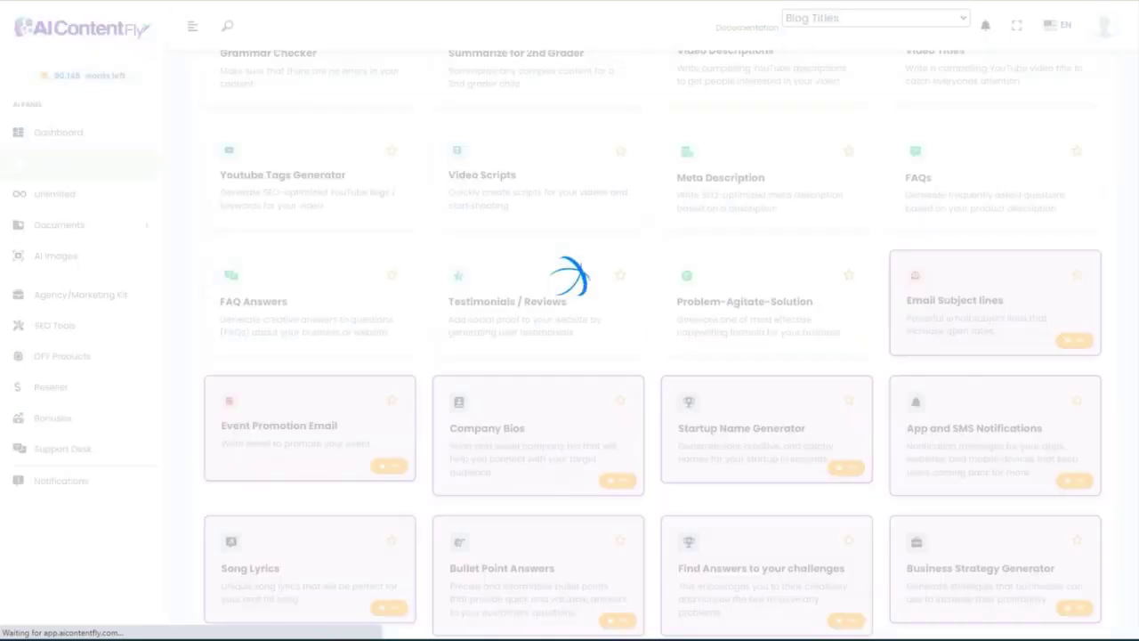
click(323, 428)
click(247, 257)
text(Aquascaping for Beginners Class)
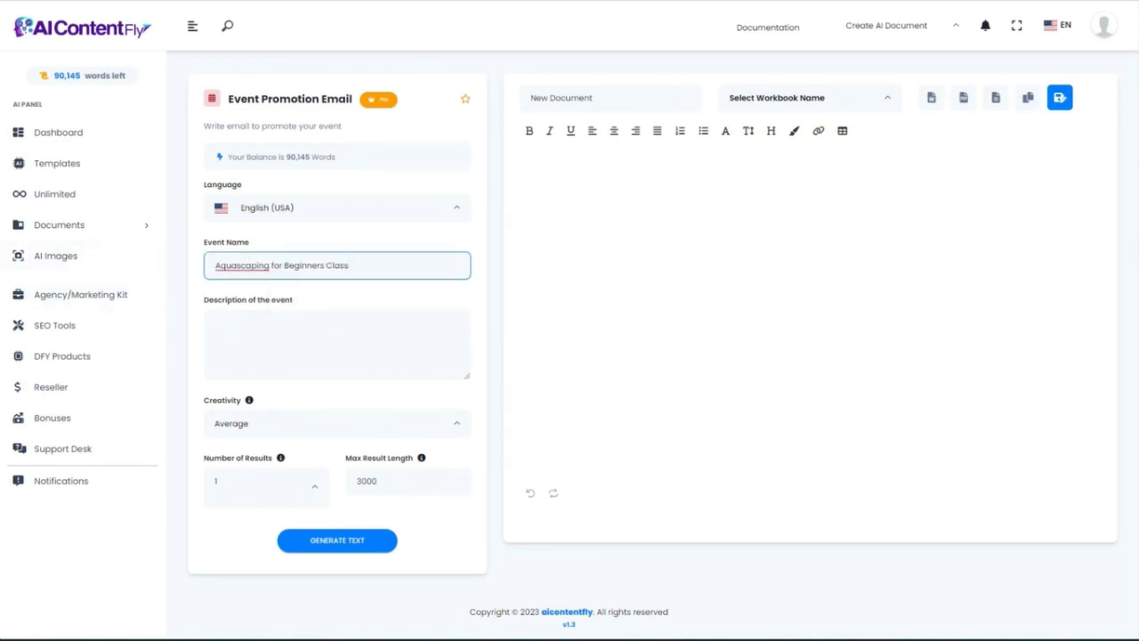
Describe the event as a 12-participant class at the Denver aquascaping store on May 31st at 9AM with its registration link, and generate the email
click(341, 364)
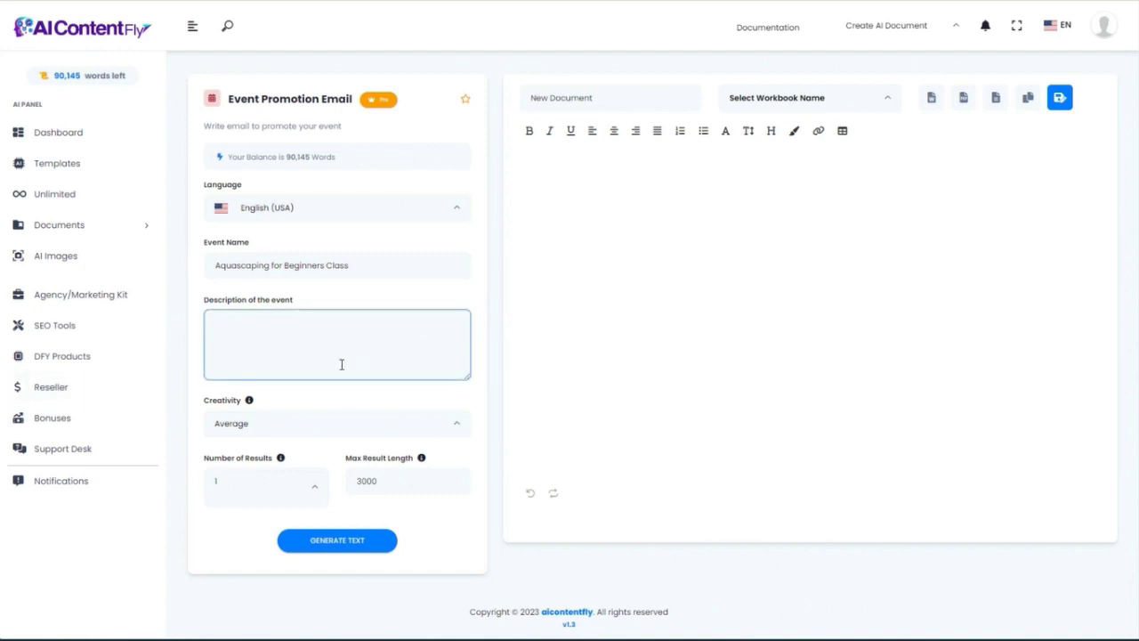
text(This class will be held at Eric's Aquascaping Store in Denver on May 31st at 9AM. Register at https://ericsaquascapingstore.com/ We have room for 12 participants. You will learn how to build your first aquascape in your aquarium.)
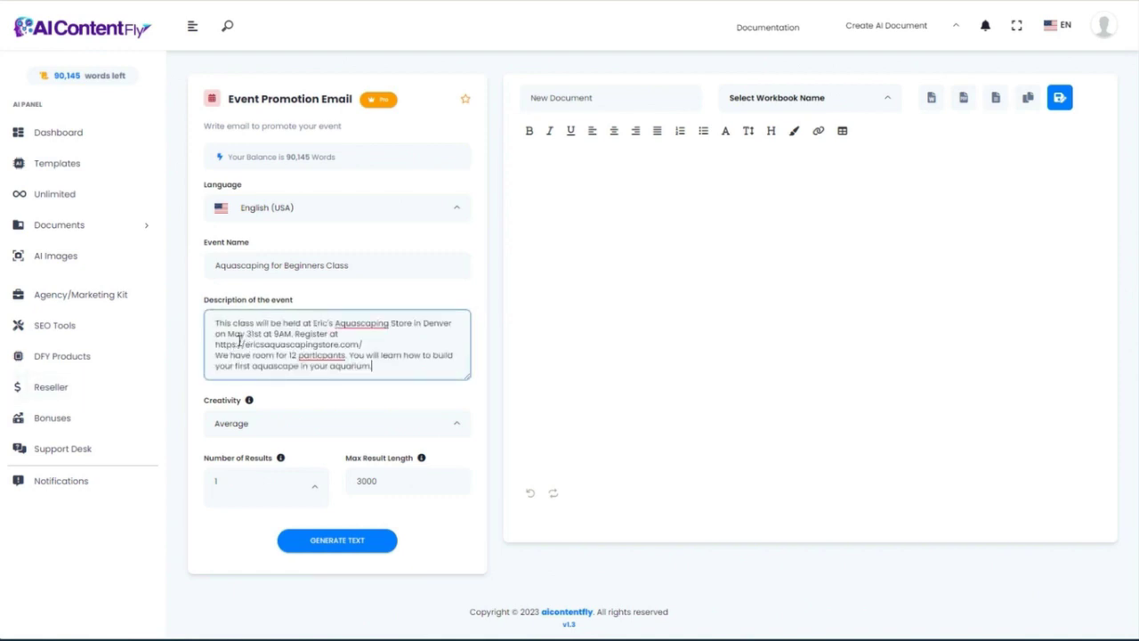
click(359, 543)
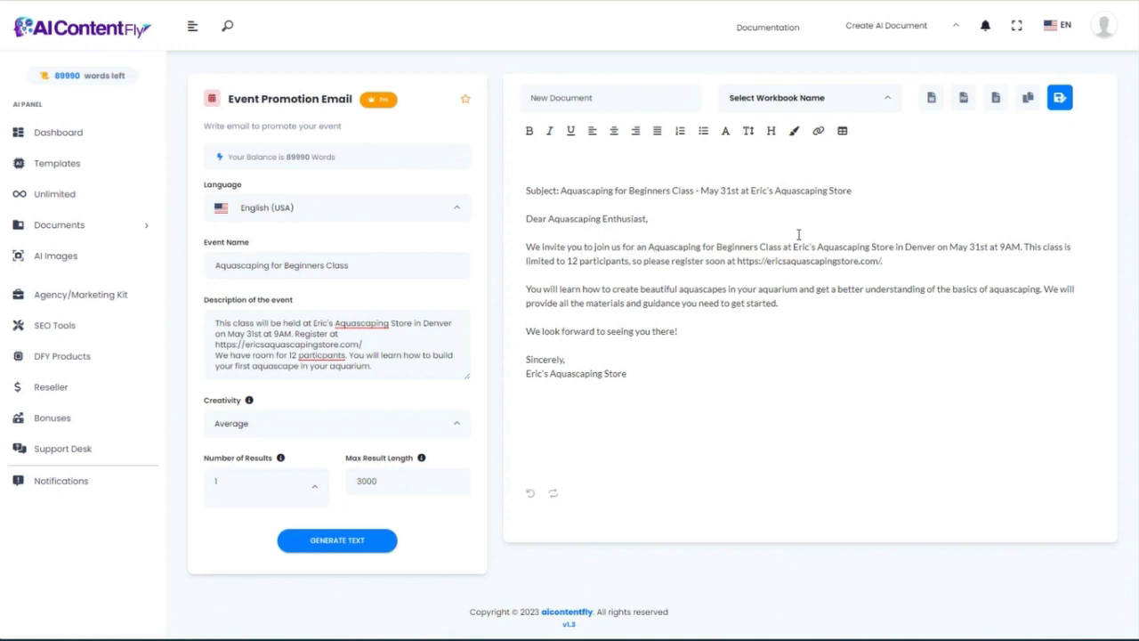
key(F11)
key(Right)
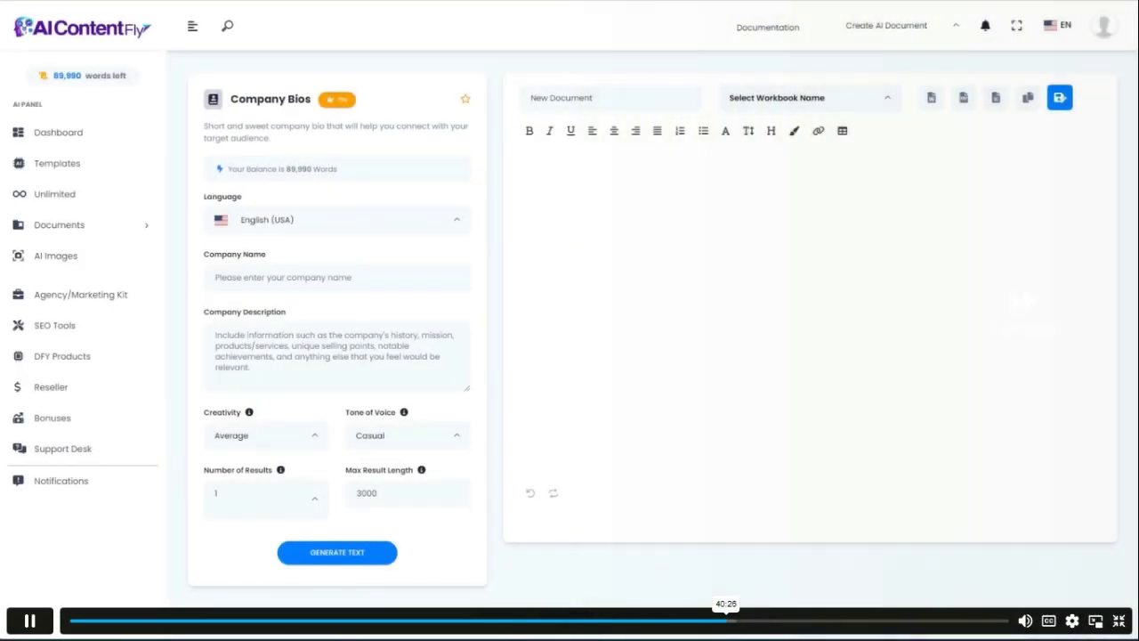
Set the company bio's tone of voice to Professional and generate the bio for Eric's Aquascaping
click(429, 438)
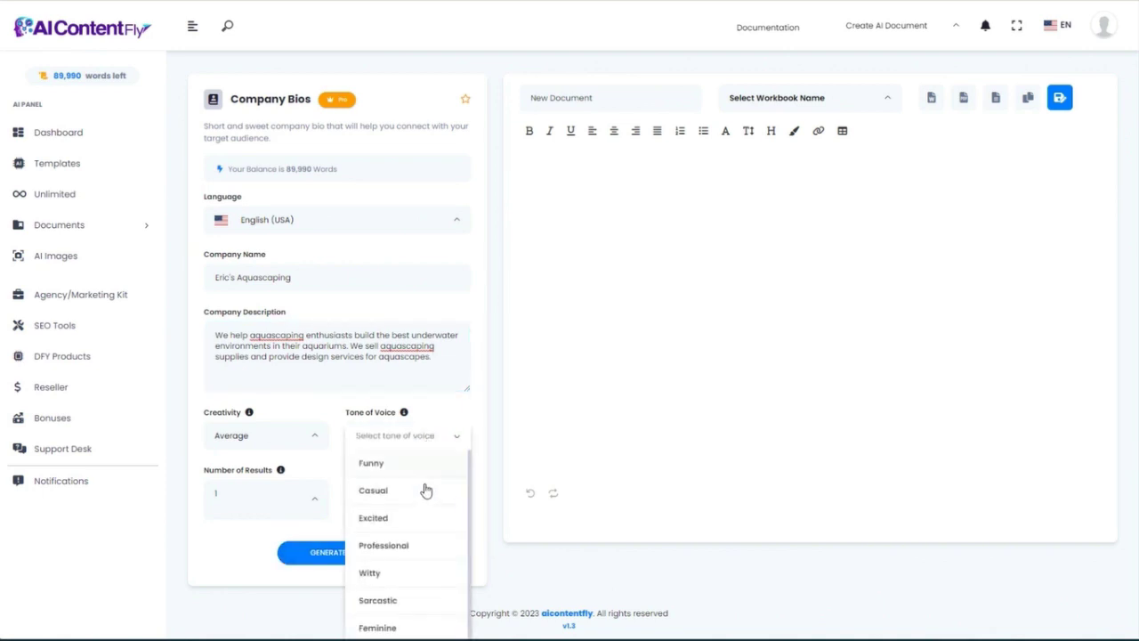
click(392, 546)
click(338, 553)
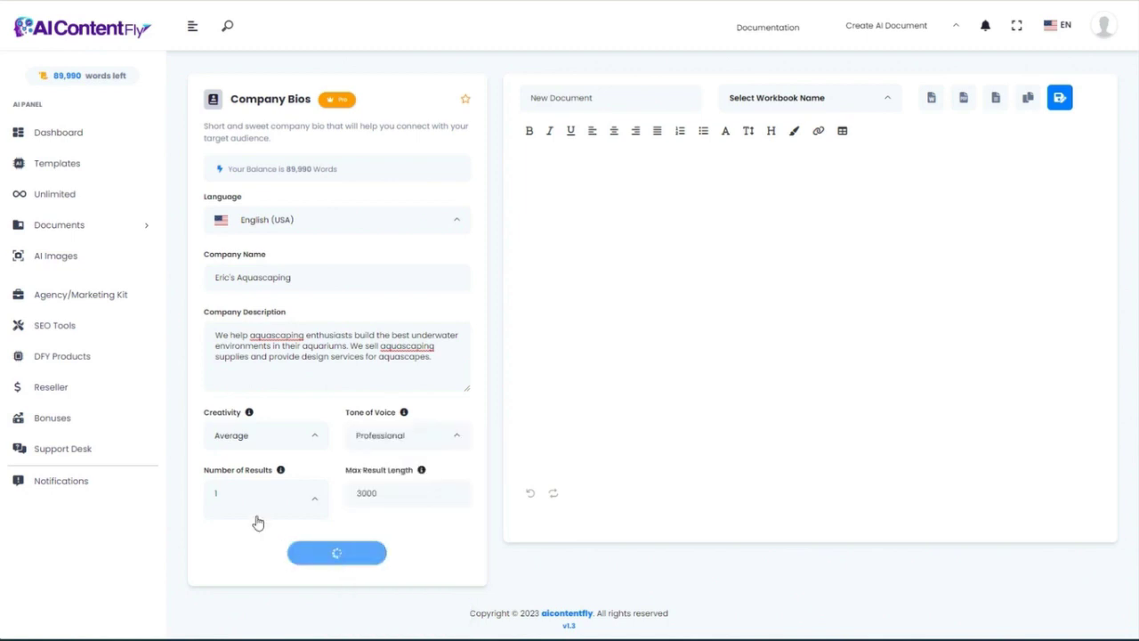
drag(526, 190, 712, 250)
click(715, 278)
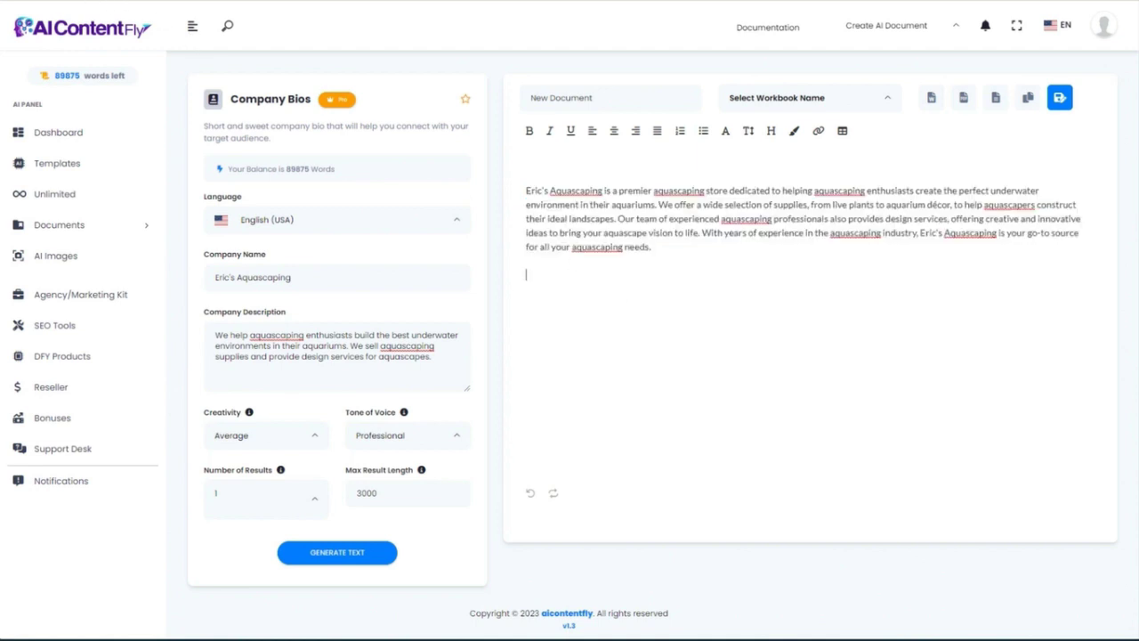
Open the App and SMS Notifications template and set the app/website name to "Eric's Aquascaping"
click(14, 2)
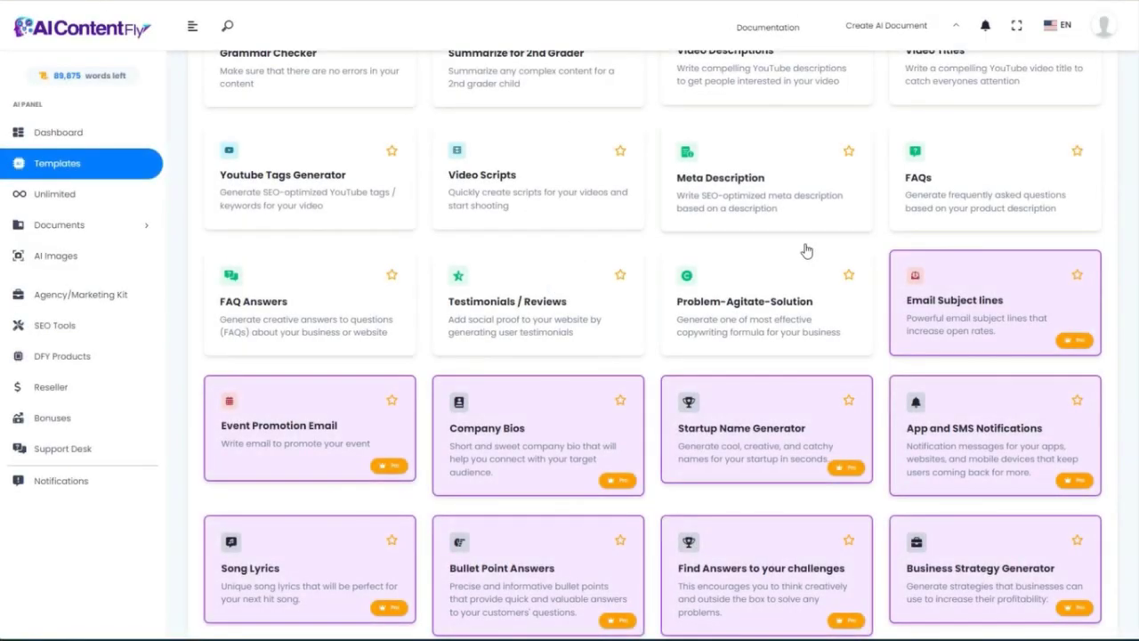
click(960, 441)
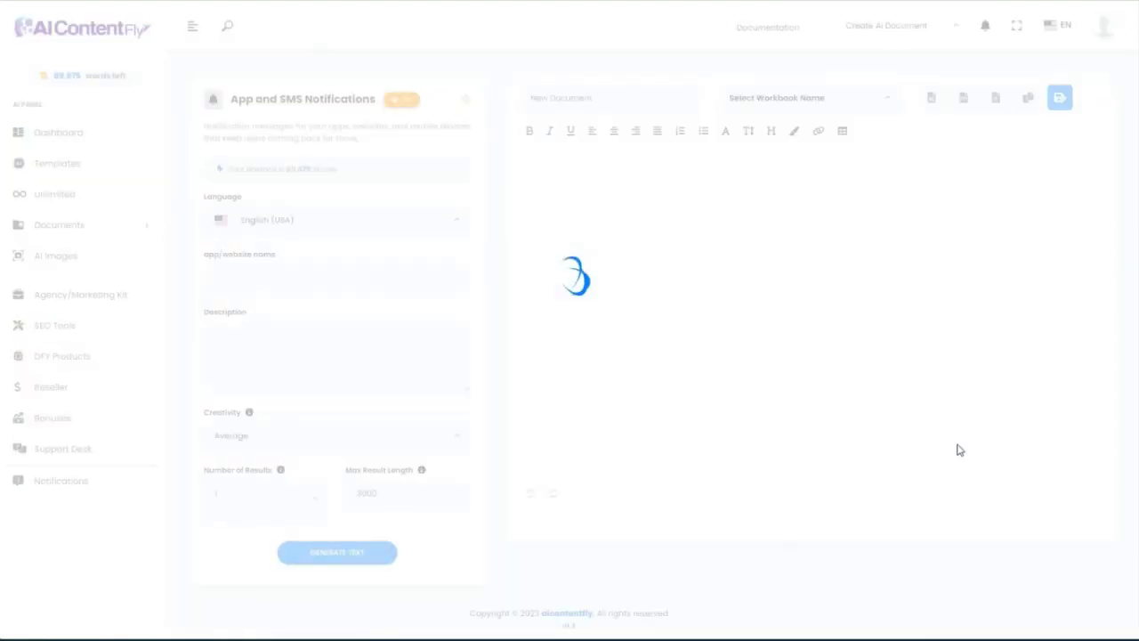
click(301, 271)
text(Eric's Aquascaping)
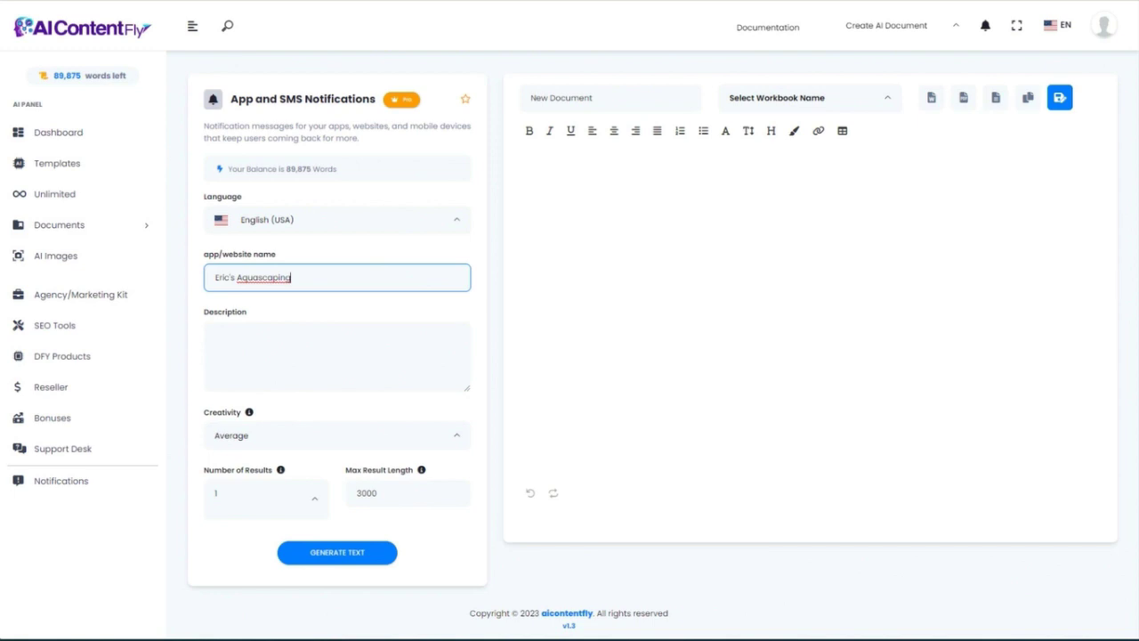
Describe the notification as a reminder for users to check the expiration on their aquascape aquarium filters and buy more so they don't run out
click(241, 348)
text(Reminder for users to check the expiration on their aquascape aquarium filters and buy more so they don't run out.)
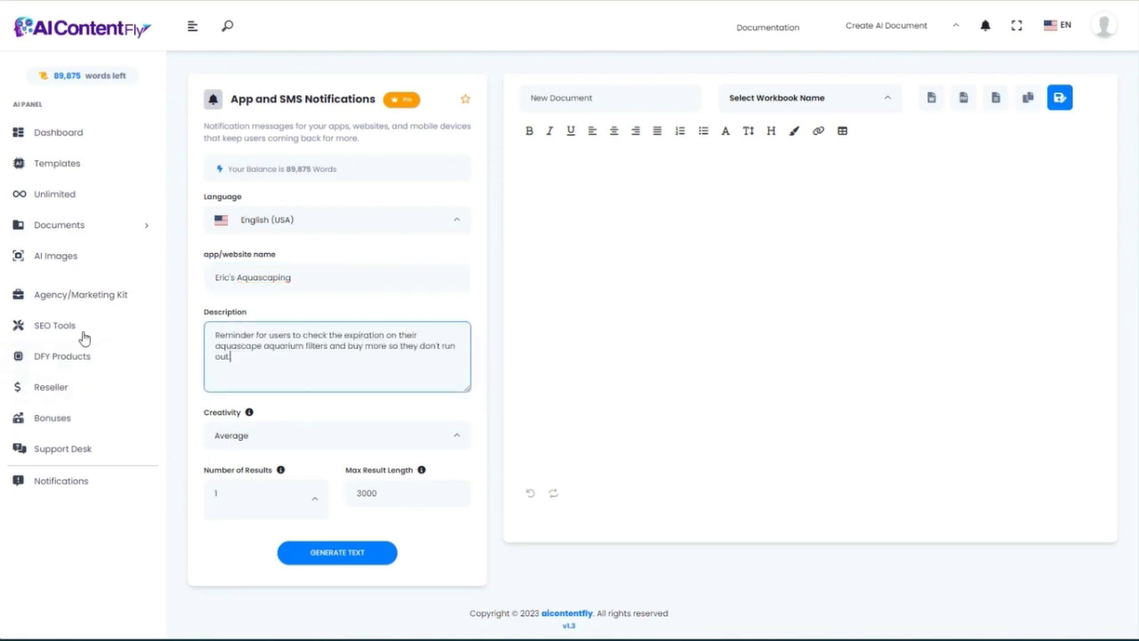